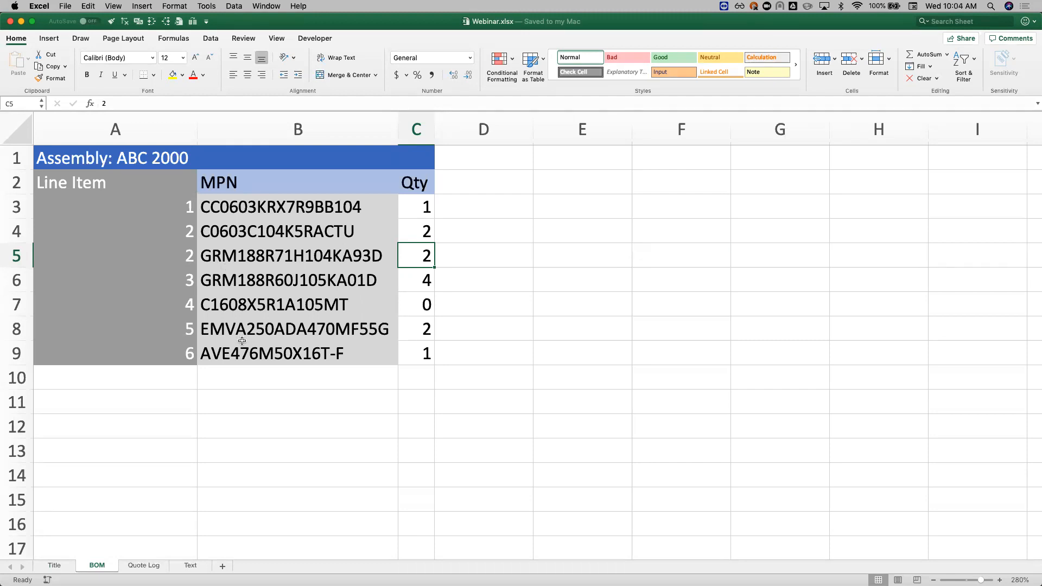
# Step: Examine how the BOM sheet's header rows and line-item column behave when browsing down and across the sheet
pyautogui.scroll(-3, 277, 411)
pyautogui.scroll(3, 279, 412)
pyautogui.scroll(-5, 278, 413)
pyautogui.hscroll(1, 279, 412)
pyautogui.scroll(5, 278, 412)
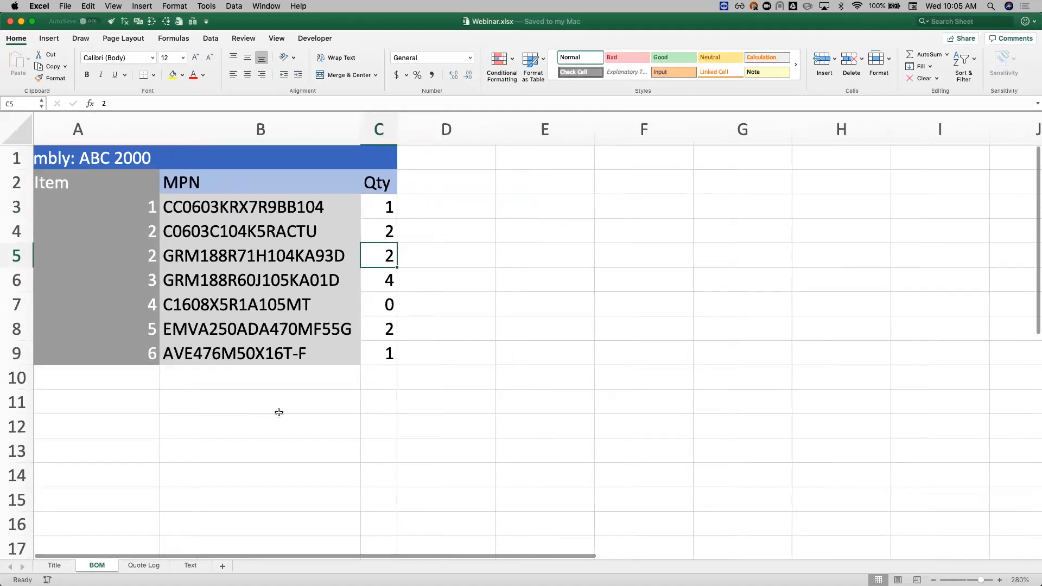
pyautogui.hscroll(5, 279, 412)
pyautogui.hscroll(-6, 278, 413)
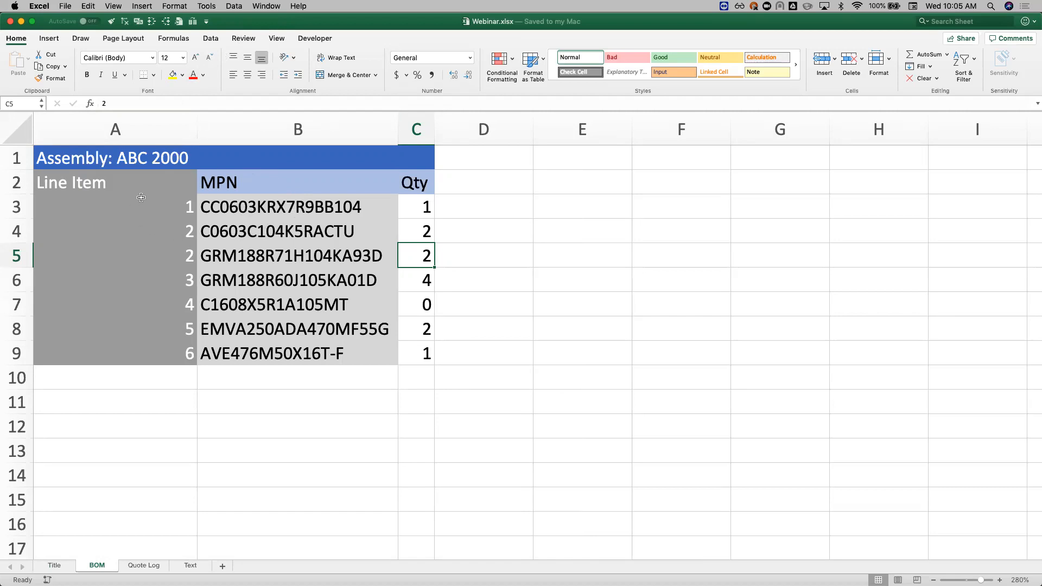
pyautogui.scroll(-2, 145, 201)
pyautogui.scroll(3, 144, 201)
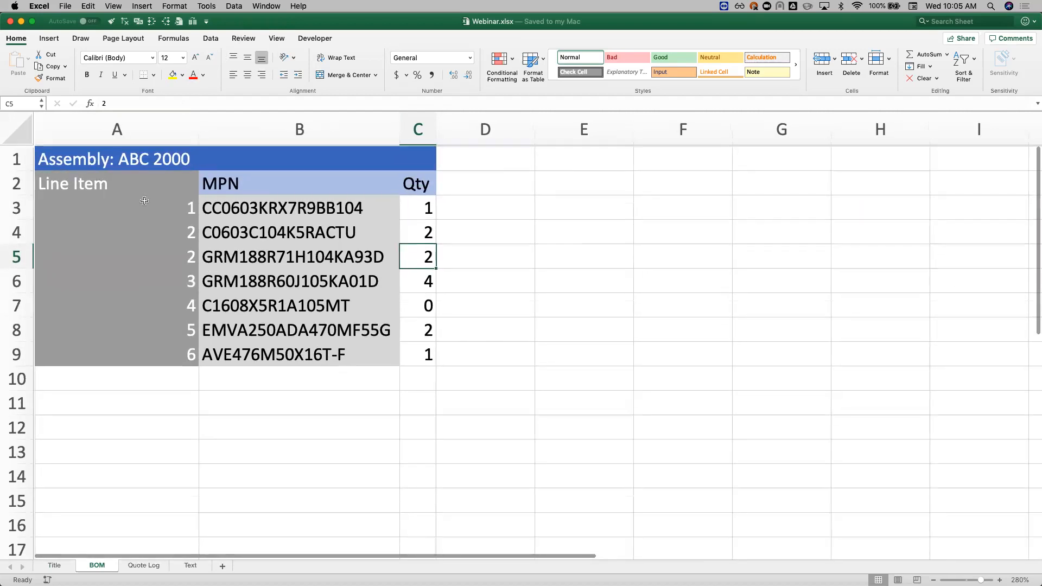
# Step: Freeze the top row of the BOM sheet and check it while browsing down the rows
pyautogui.click(277, 38)
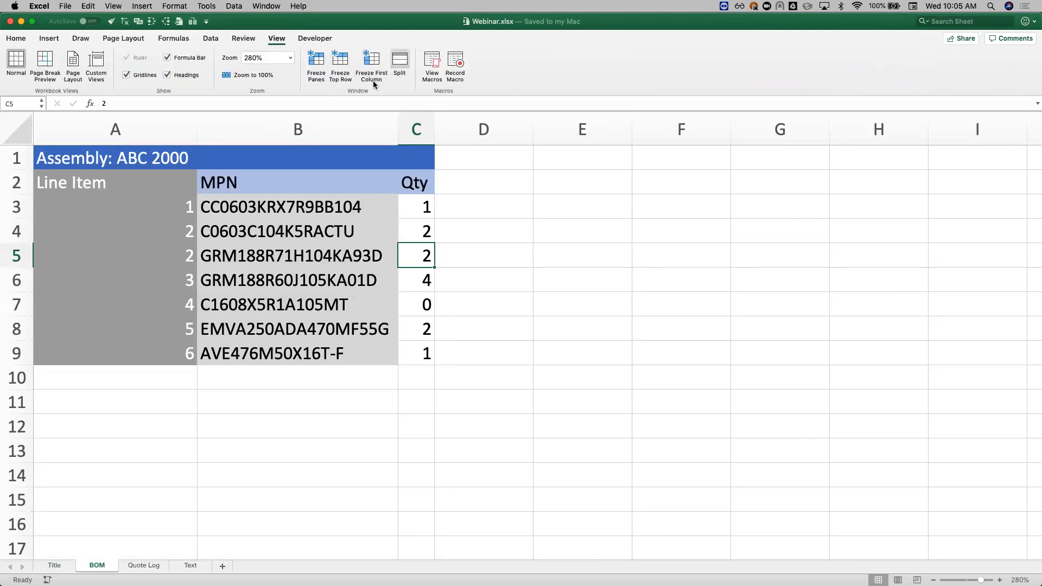
pyautogui.click(348, 65)
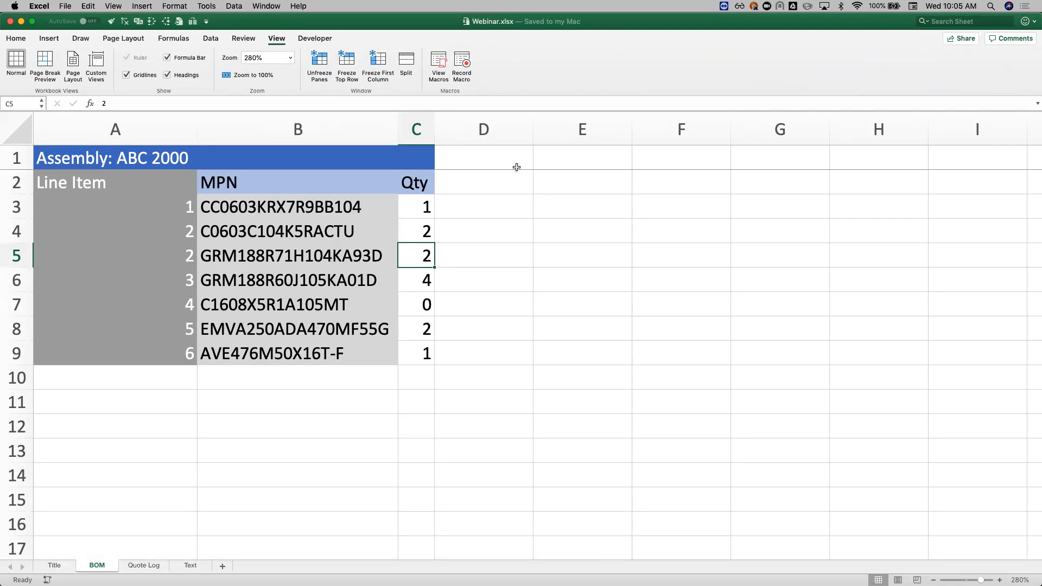
pyautogui.scroll(-3, 395, 247)
pyautogui.scroll(3, 395, 247)
pyautogui.scroll(-2, 395, 248)
pyautogui.scroll(-4, 395, 247)
pyautogui.scroll(3, 395, 247)
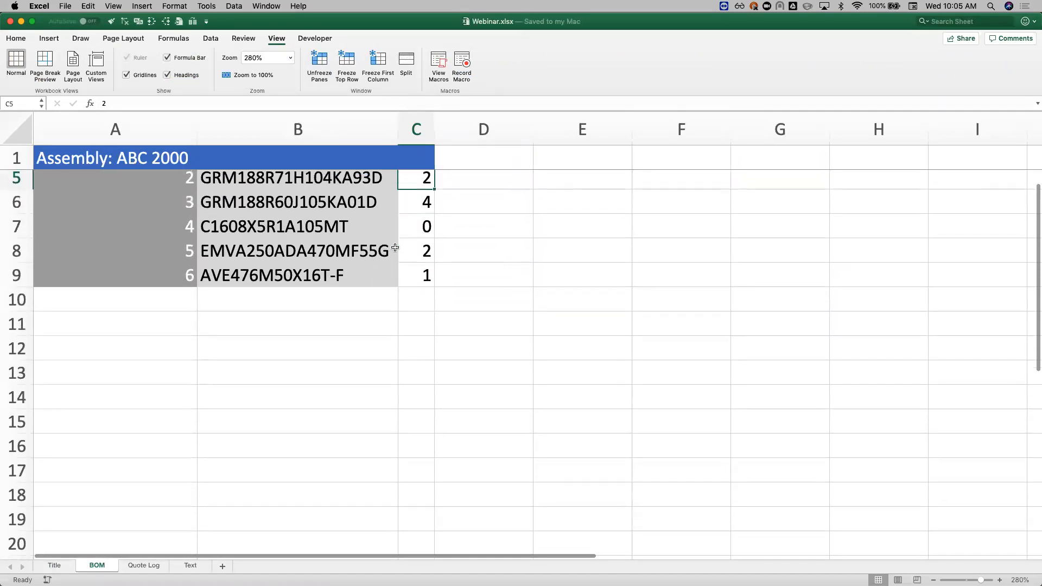
# Step: Freeze the first column of the BOM sheet and check it while browsing across the columns
pyautogui.click(381, 64)
pyautogui.hscroll(1, 397, 324)
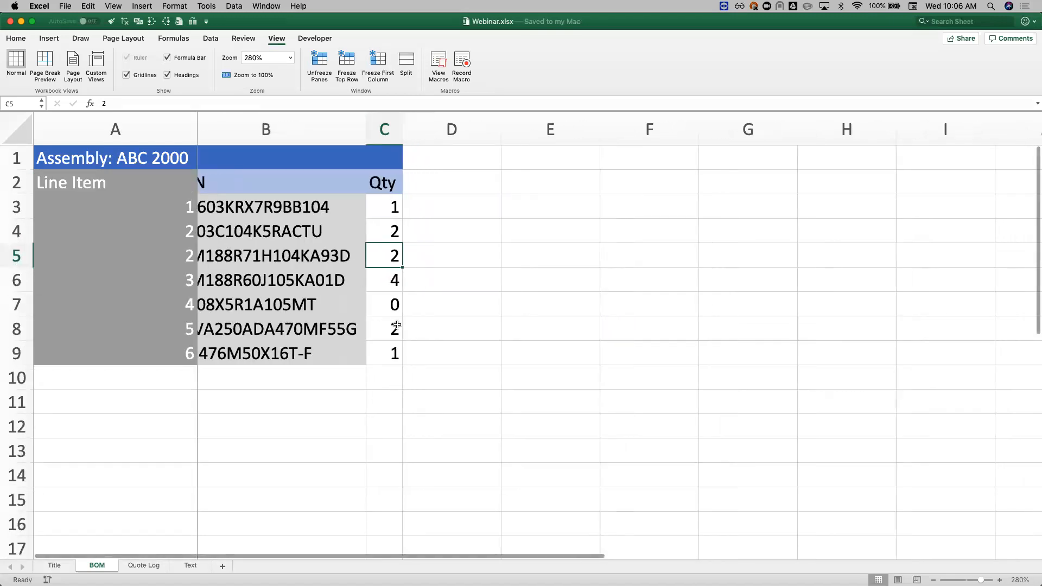
pyautogui.hscroll(3, 397, 324)
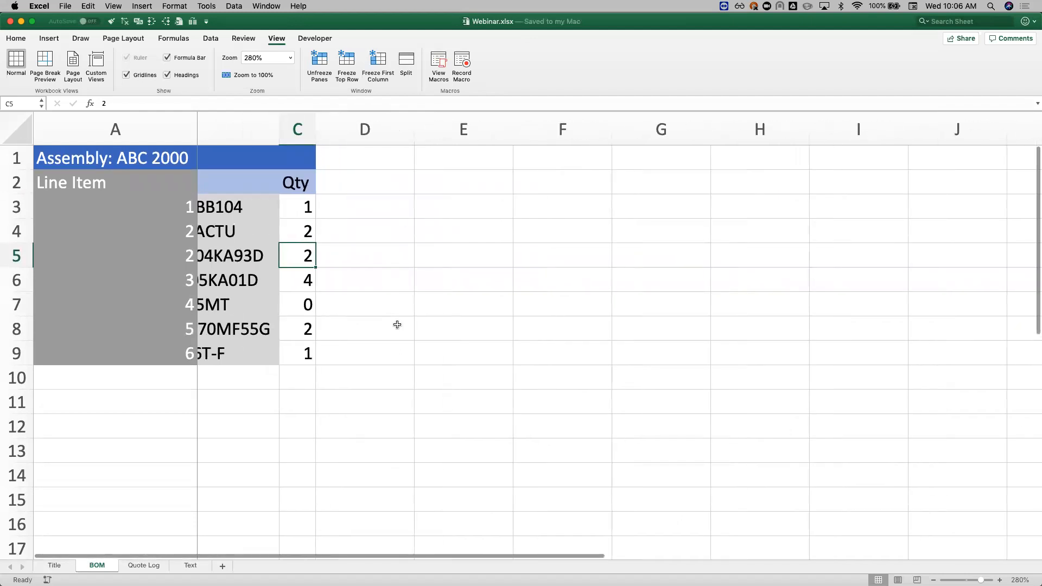
pyautogui.hscroll(-3, 397, 324)
pyautogui.hscroll(3, 397, 324)
pyautogui.hscroll(-3, 397, 324)
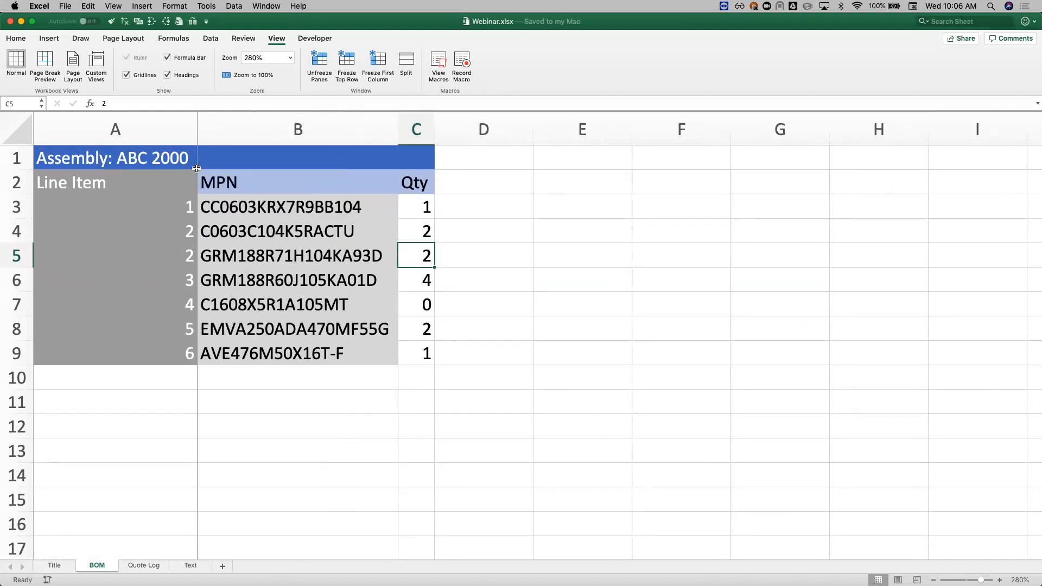
# Step: Remove the first-column freeze from the BOM sheet
pyautogui.click(220, 183)
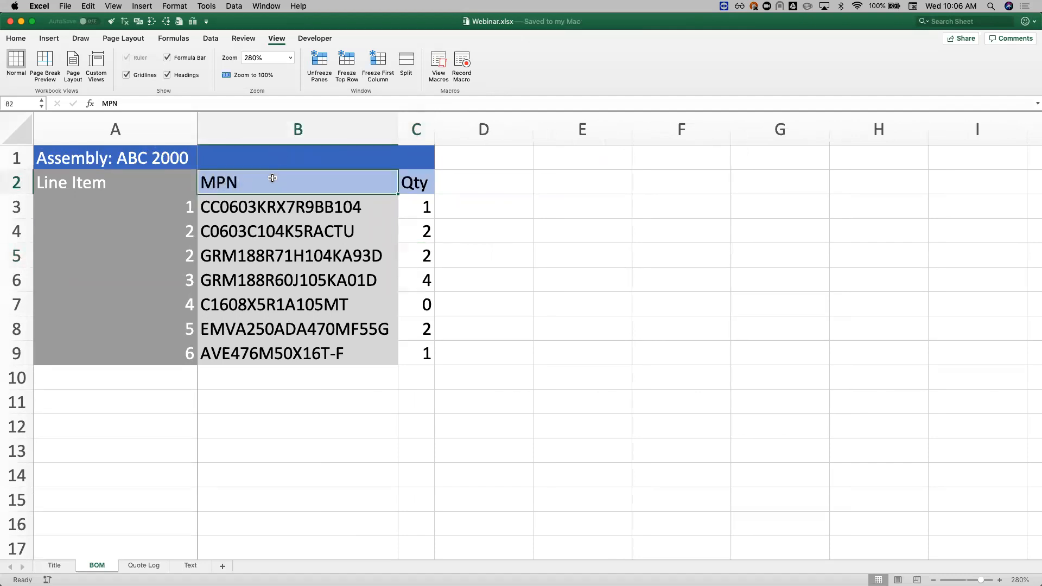
pyautogui.click(424, 185)
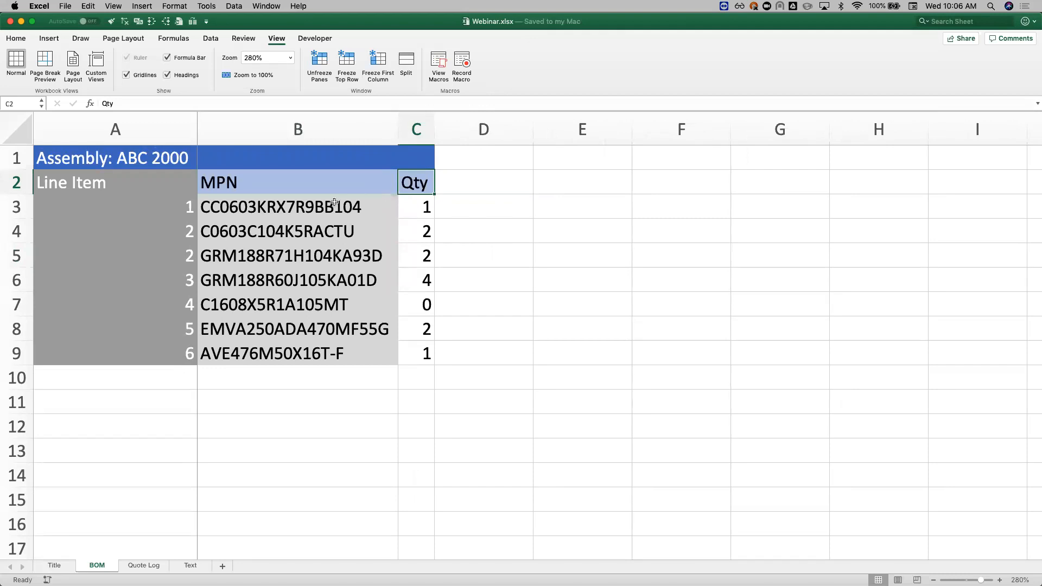
pyautogui.click(298, 131)
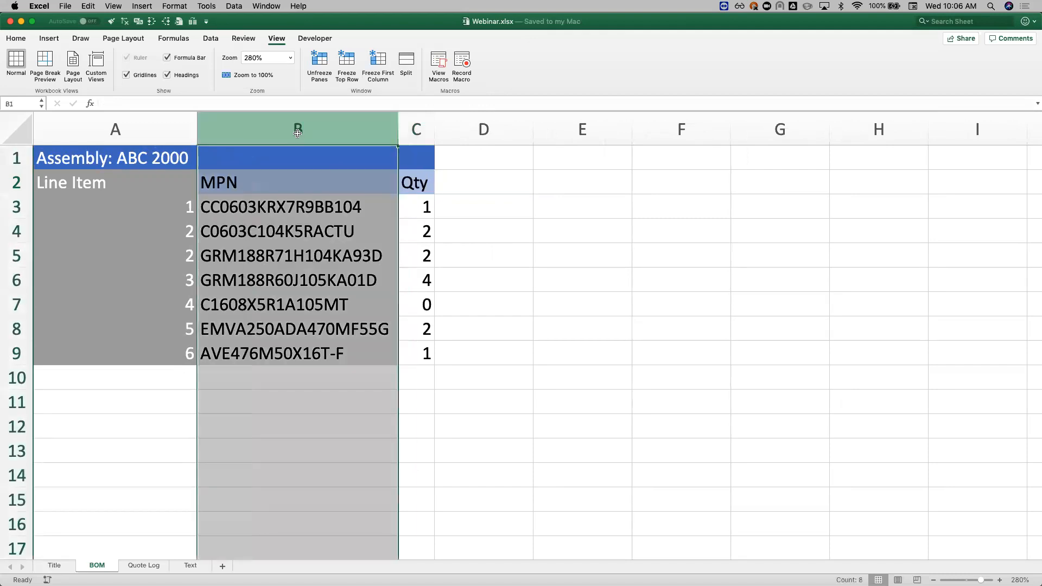
pyautogui.click(308, 245)
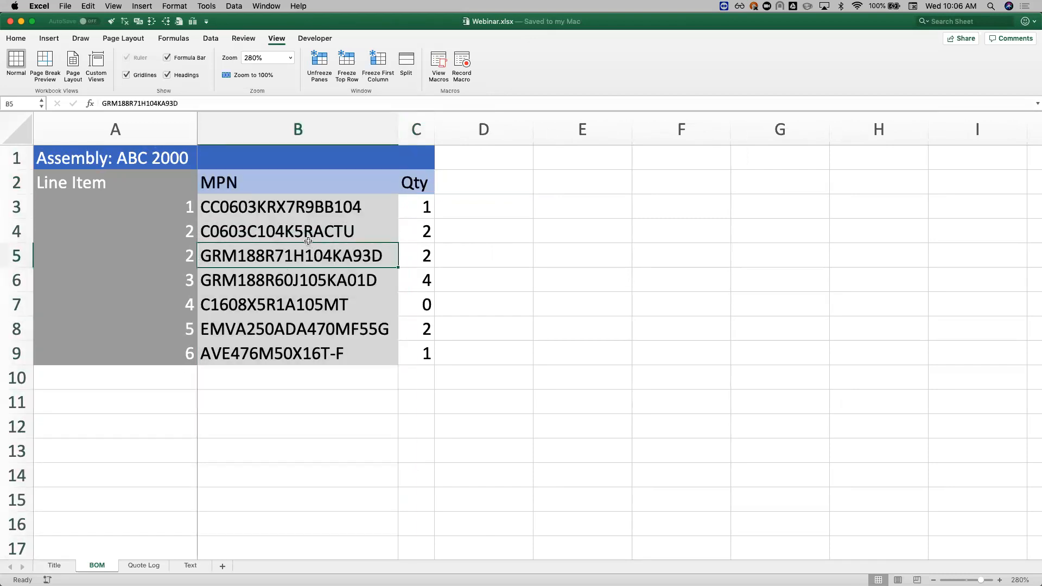
pyautogui.click(319, 65)
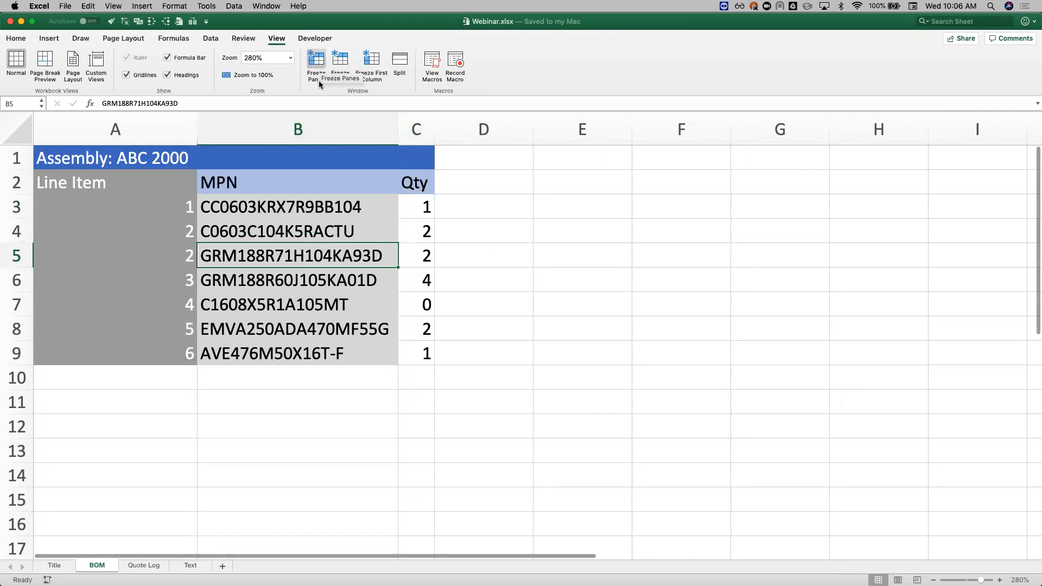
# Step: Freeze the panes at cell C3 and check the frozen rows and columns in both directions
pyautogui.click(406, 204)
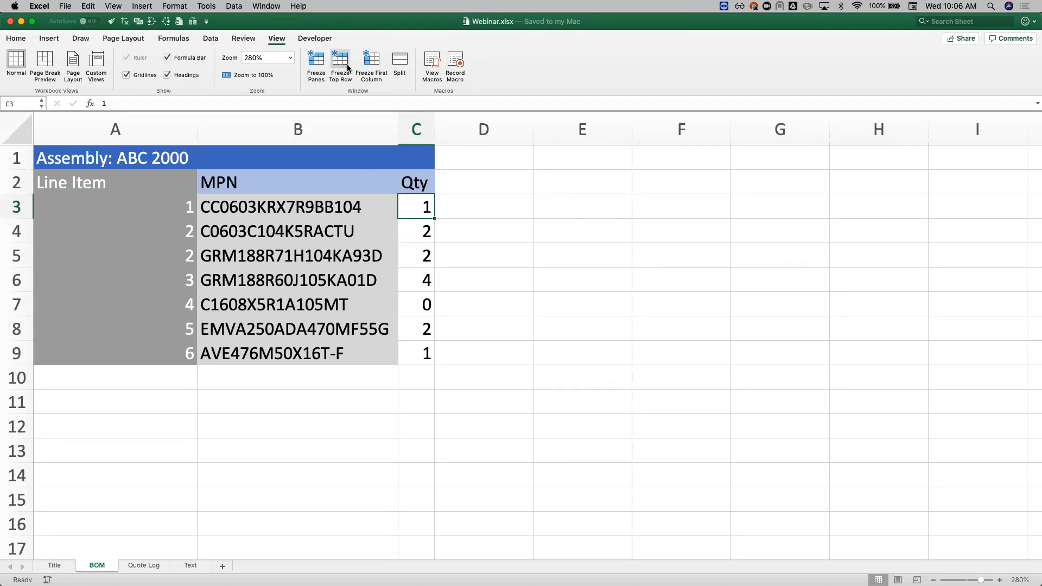
pyautogui.click(313, 61)
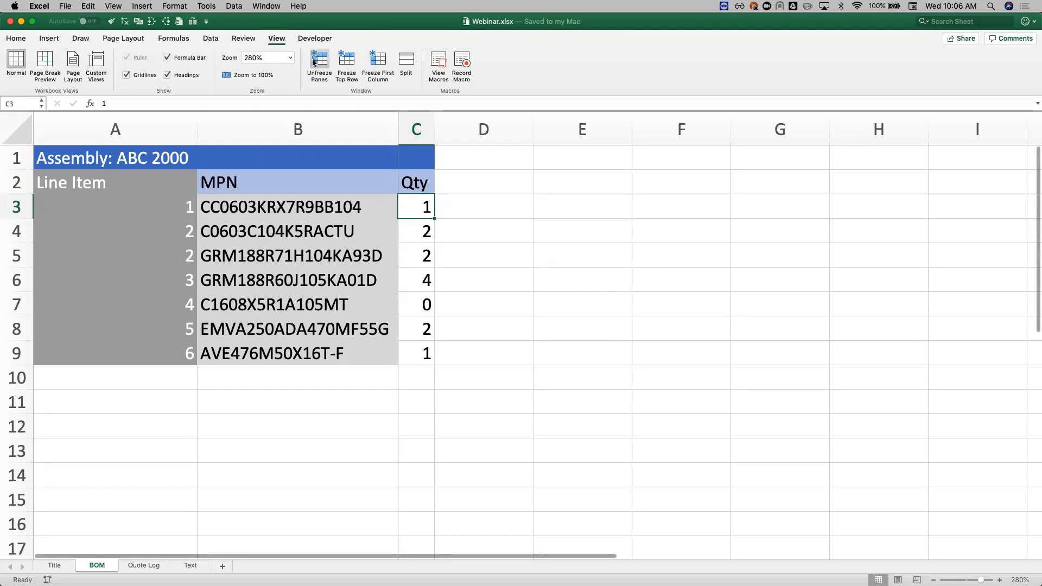
pyautogui.hscroll(3, 485, 336)
pyautogui.hscroll(-3, 485, 335)
pyautogui.hscroll(3, 485, 335)
pyautogui.hscroll(-3, 485, 335)
pyautogui.hscroll(-1, 485, 335)
pyautogui.scroll(-3, 485, 335)
pyautogui.scroll(3, 485, 336)
pyautogui.scroll(-2, 485, 335)
pyautogui.scroll(2, 485, 335)
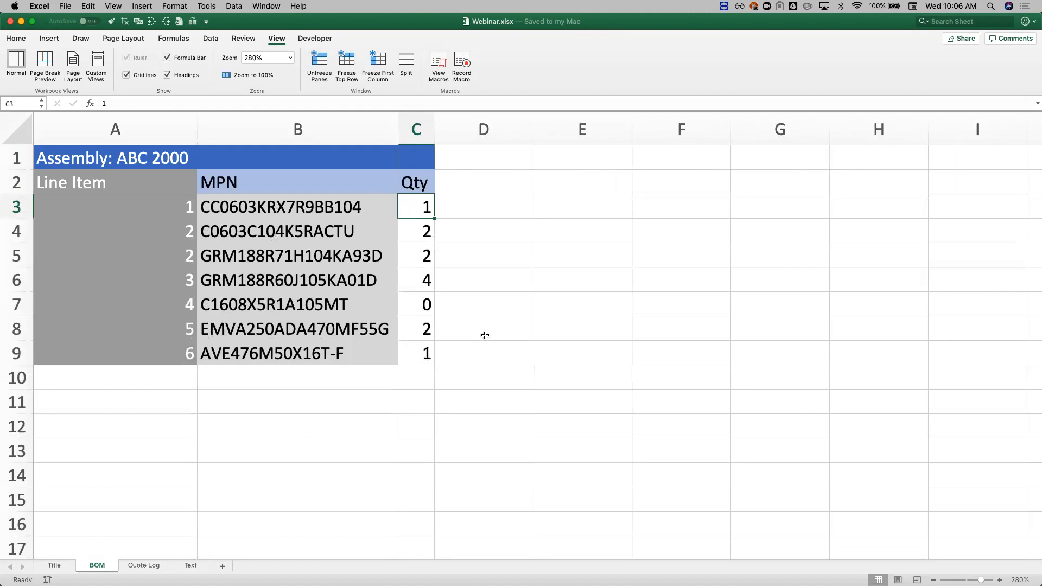
# Step: Try freezing the panes at the empty cell G13, check the effect, and unfreeze them
pyautogui.click(760, 455)
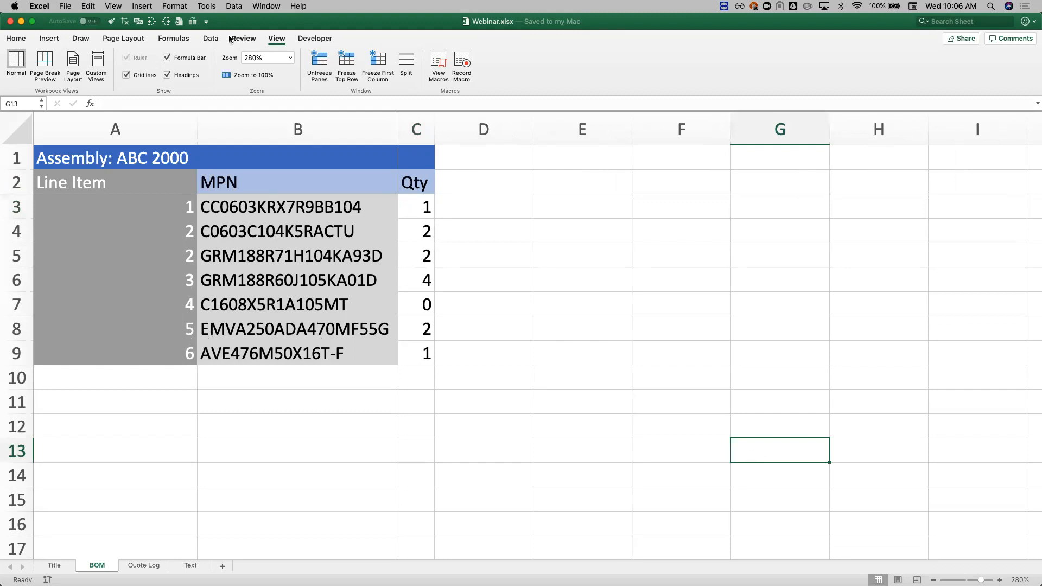
pyautogui.click(321, 68)
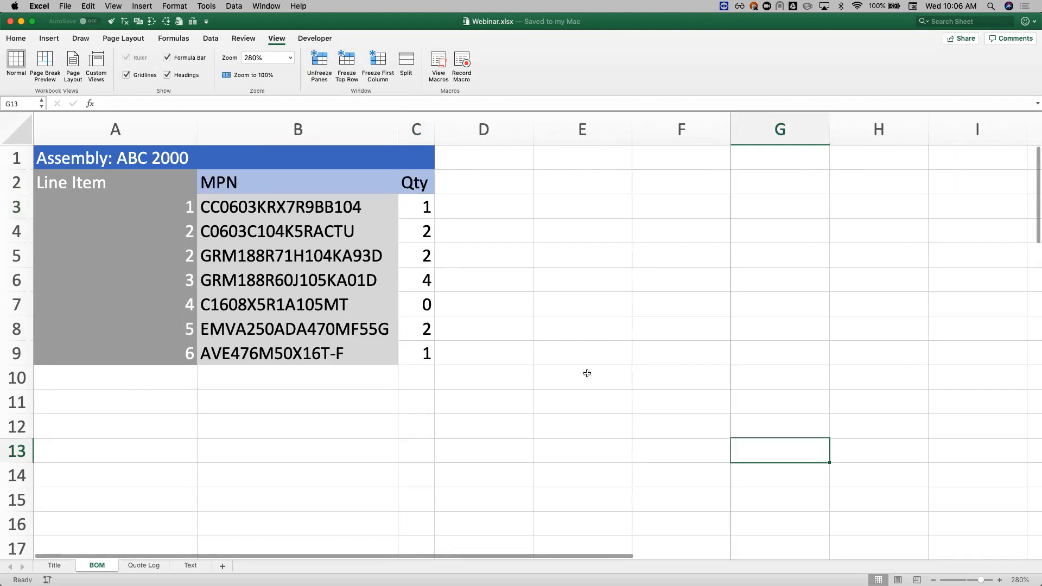
pyautogui.scroll(-3, 798, 521)
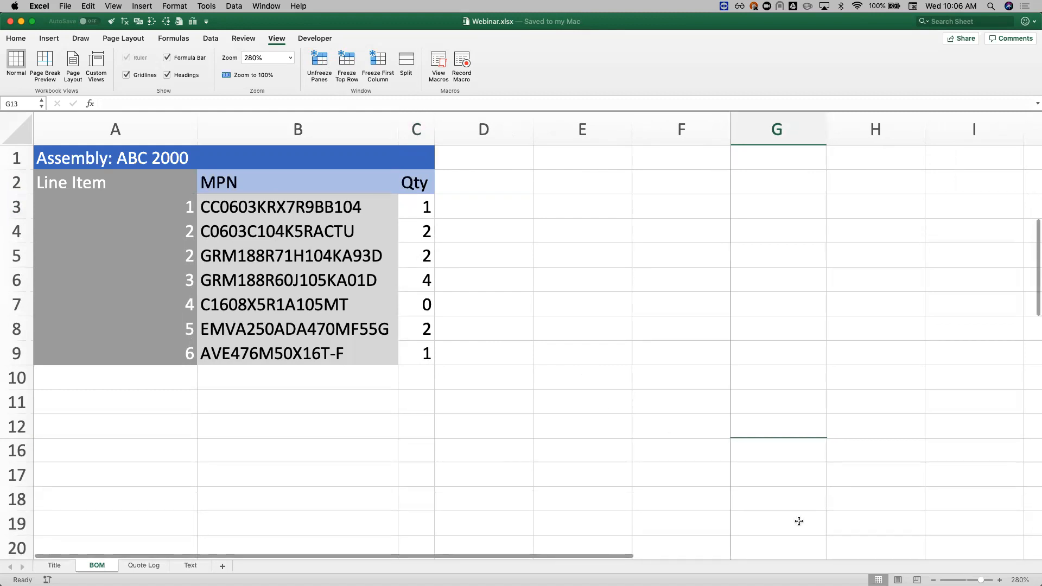
pyautogui.scroll(2, 798, 520)
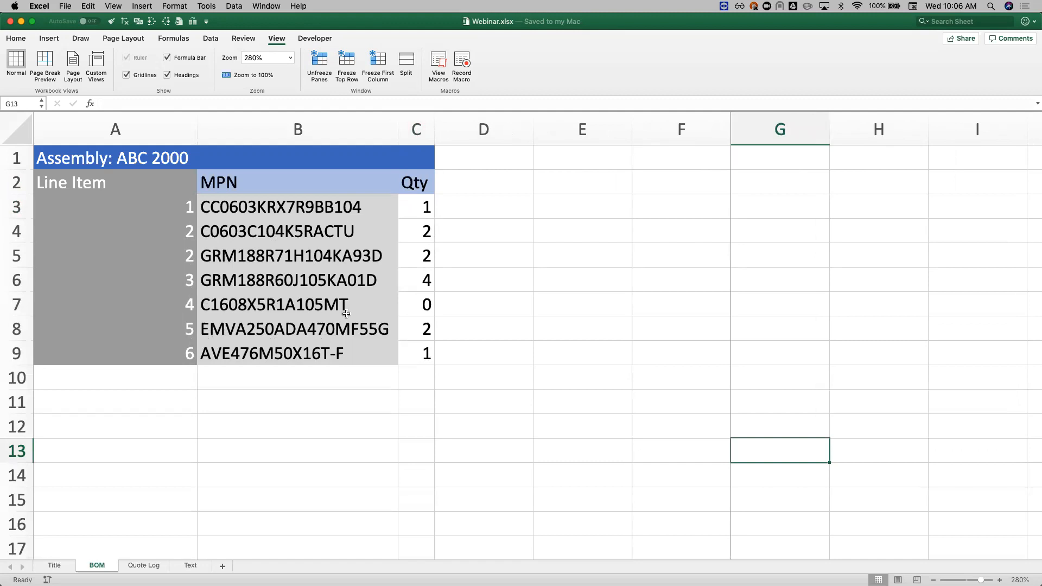
pyautogui.click(320, 67)
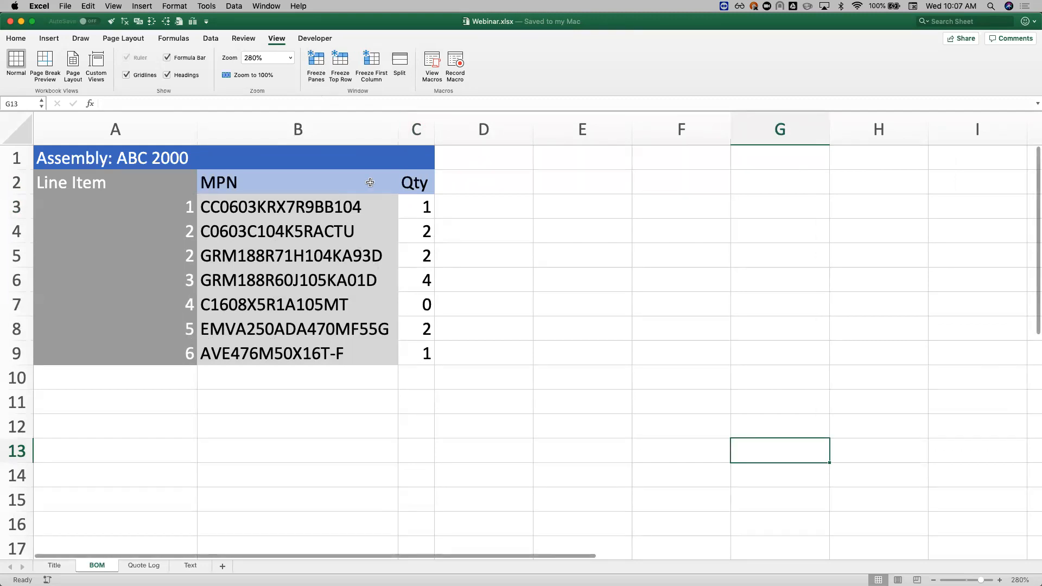
# Step: Freeze the panes at cell C3 so that rows 1–2 and columns A–B stay fixed
pyautogui.click(410, 210)
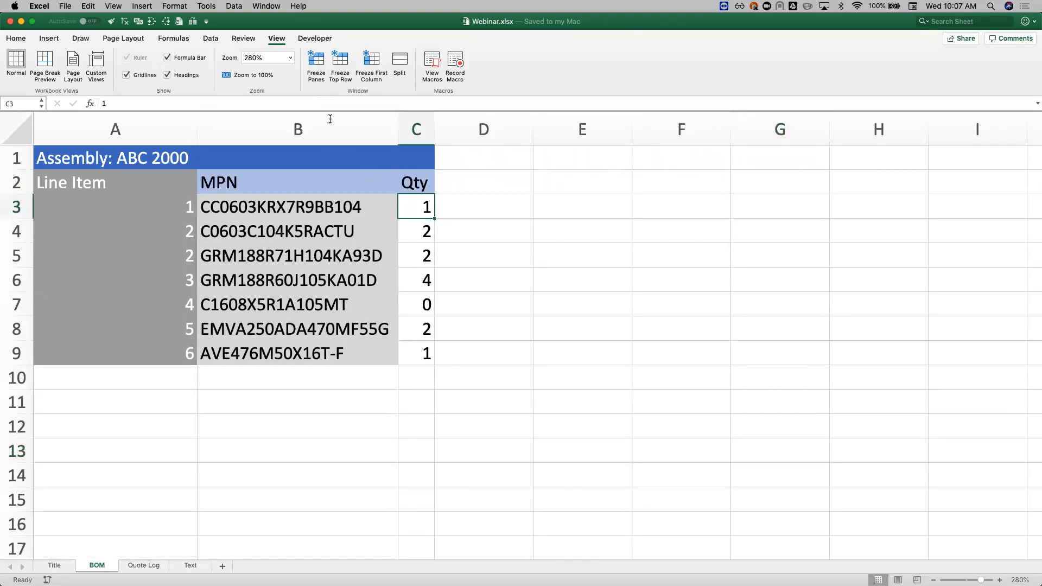
pyautogui.click(316, 70)
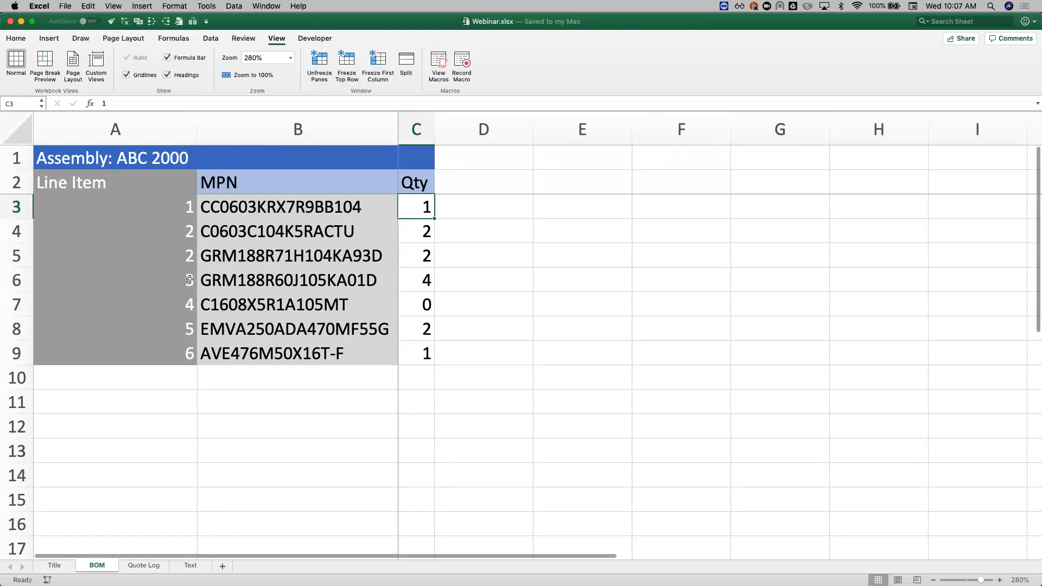
pyautogui.scroll(-1, 261, 233)
pyautogui.scroll(1, 305, 260)
pyautogui.scroll(-1, 305, 261)
pyautogui.scroll(1, 306, 261)
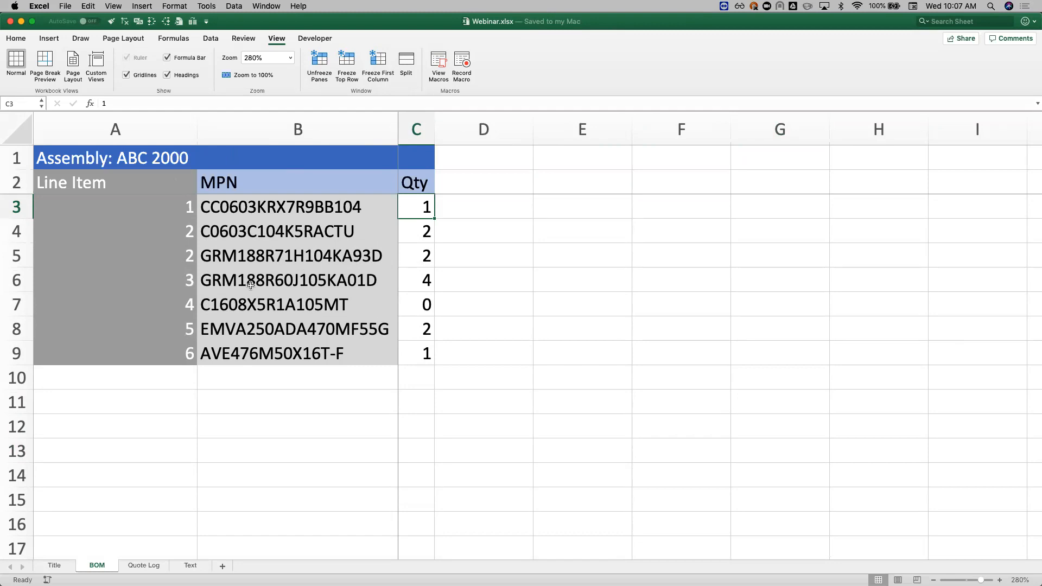
# Step: Add a conditional formatting rule to C3:C9 that shows values equal to 0 in Yellow Fill with Dark Yellow Text
pyautogui.click(415, 304)
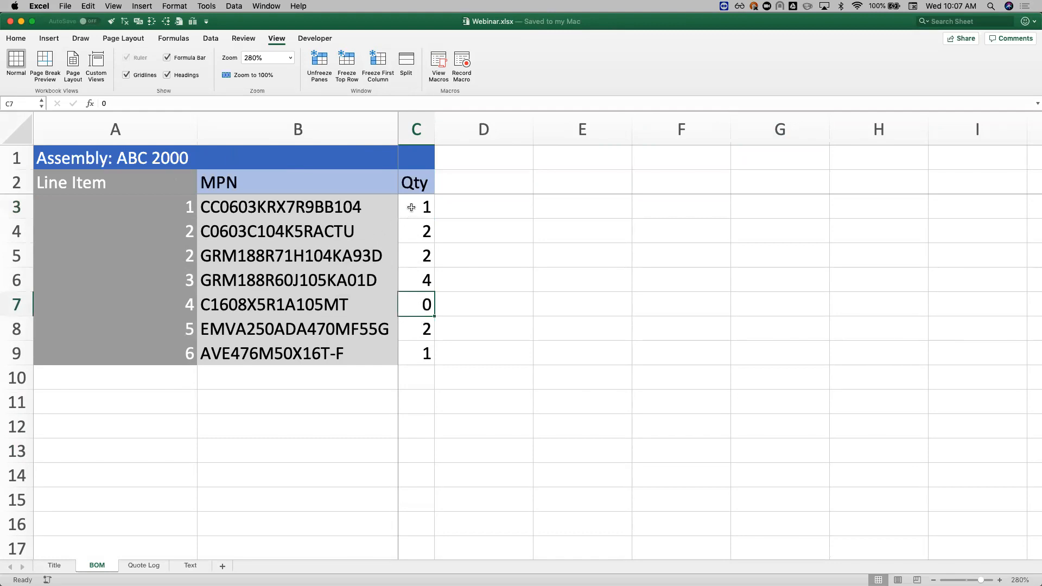
pyautogui.moveTo(411, 207); pyautogui.dragTo(416, 351)
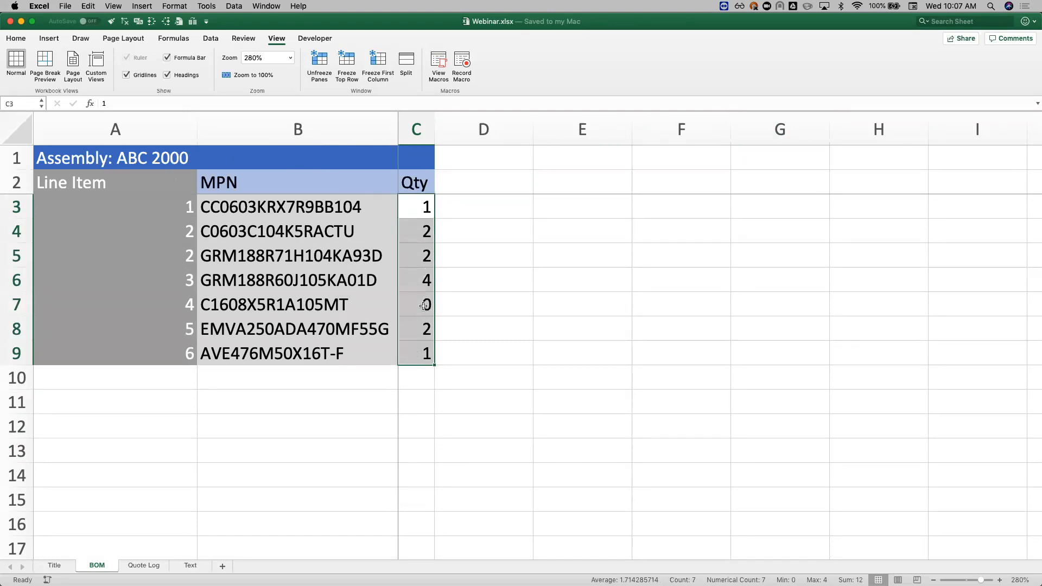
pyautogui.click(22, 39)
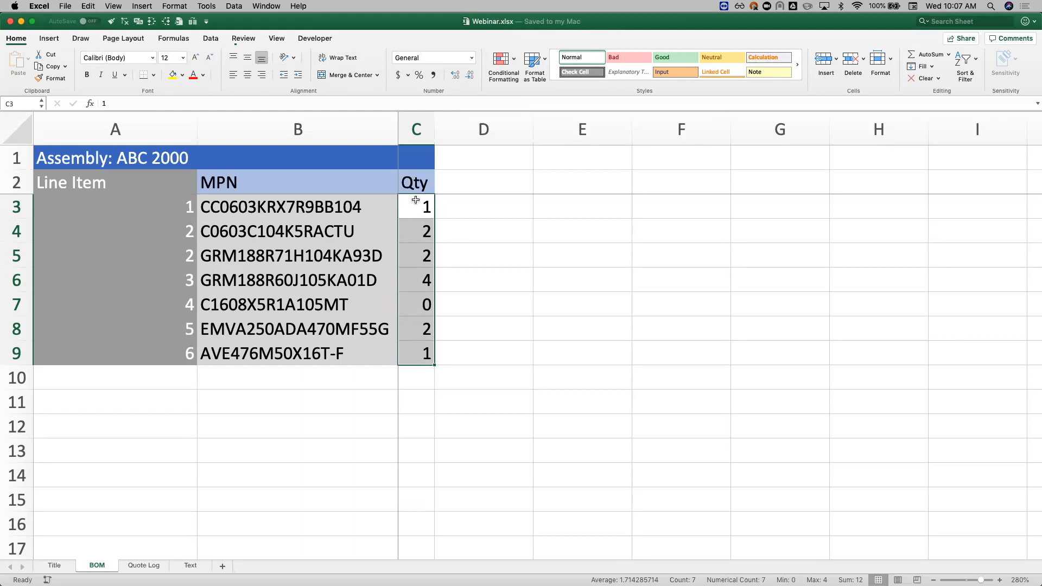
pyautogui.click(503, 62)
pyautogui.moveTo(520, 79)
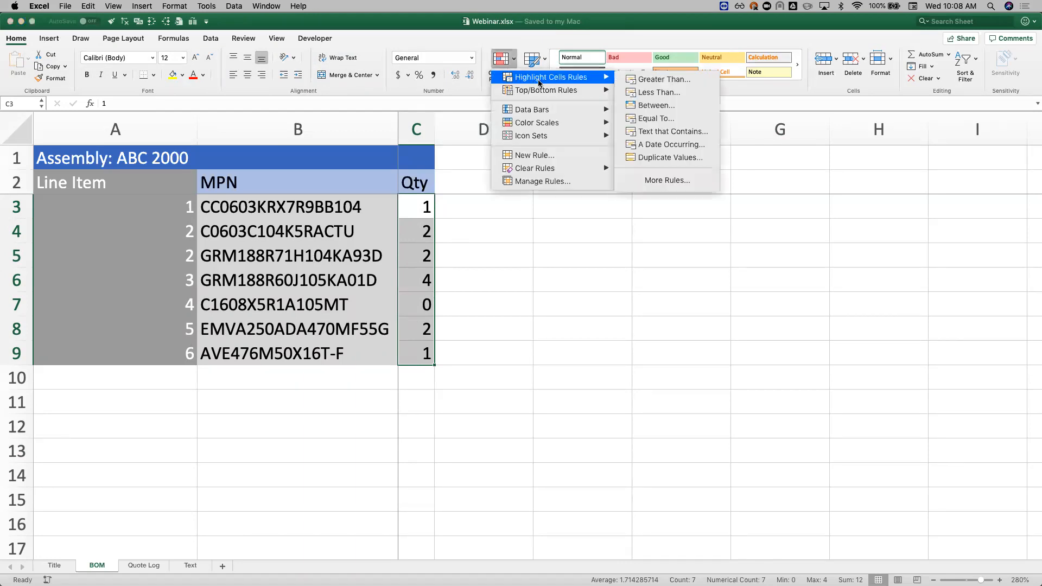
pyautogui.click(660, 120)
pyautogui.write('0')
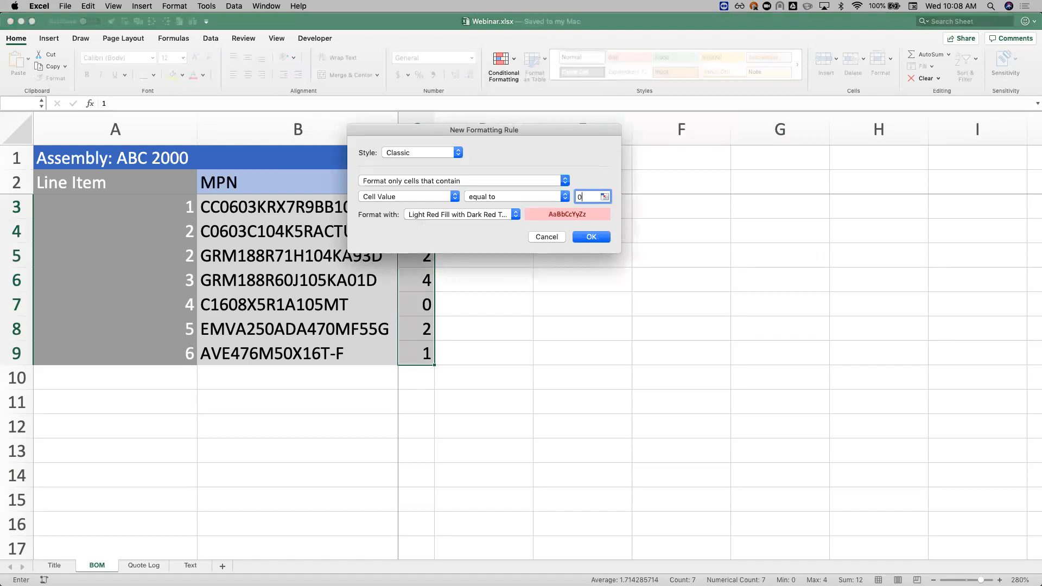
pyautogui.click(515, 215)
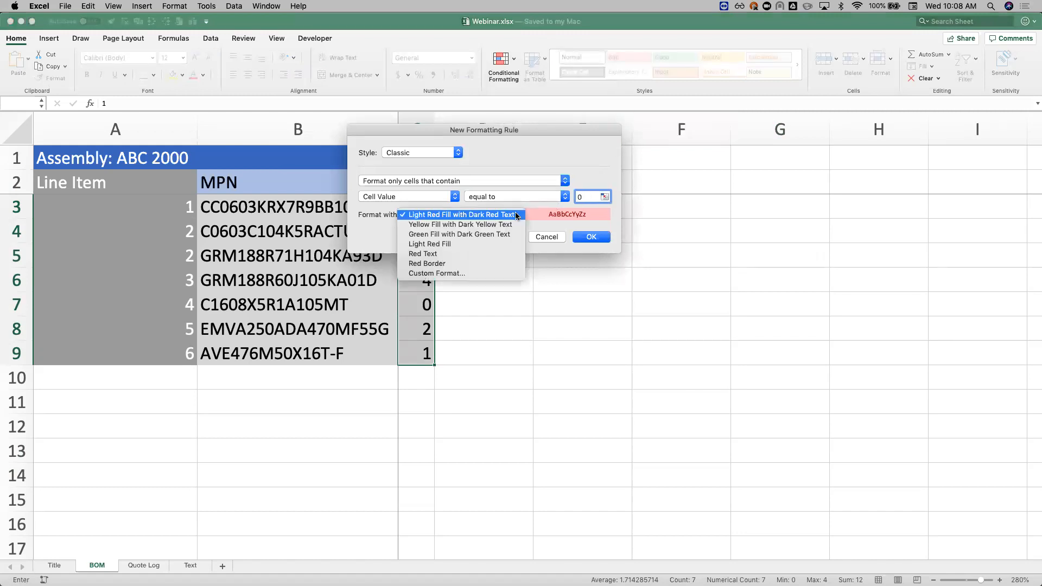
pyautogui.click(512, 223)
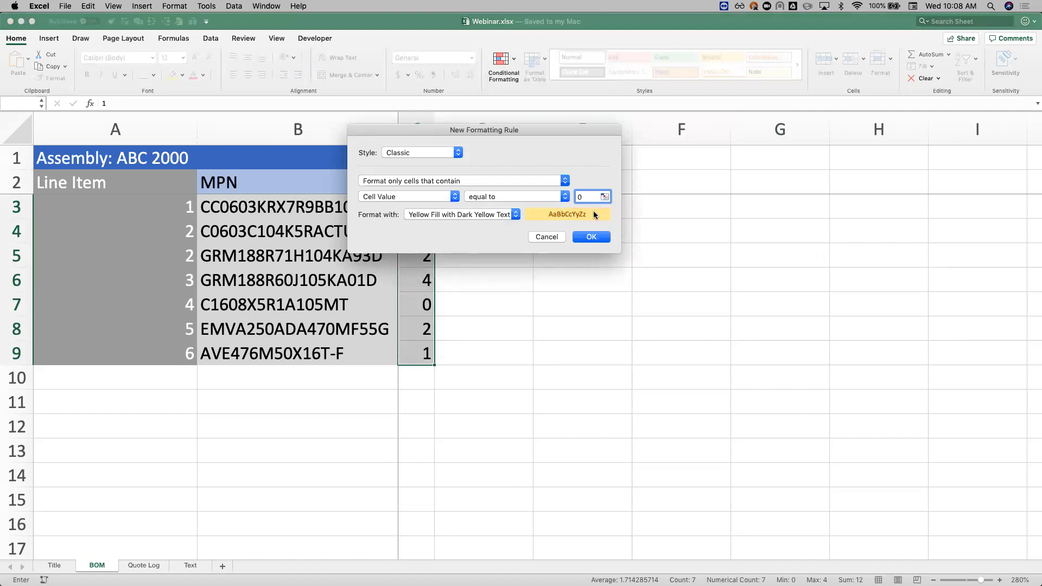
pyautogui.click(591, 237)
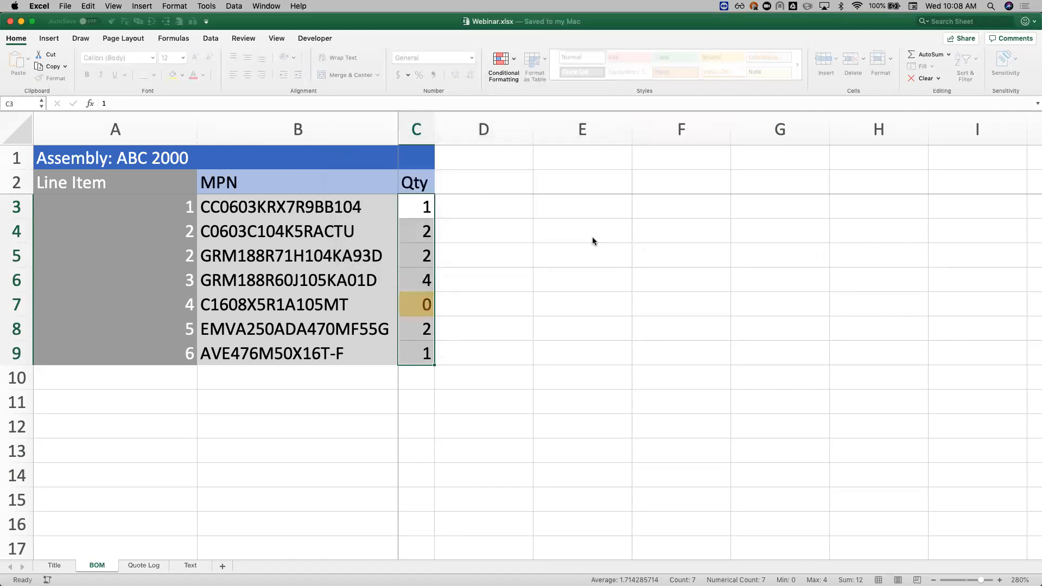
# Step: Set the quantity in cell C5 to 0 to test the conditional formatting rule
pyautogui.click(415, 306)
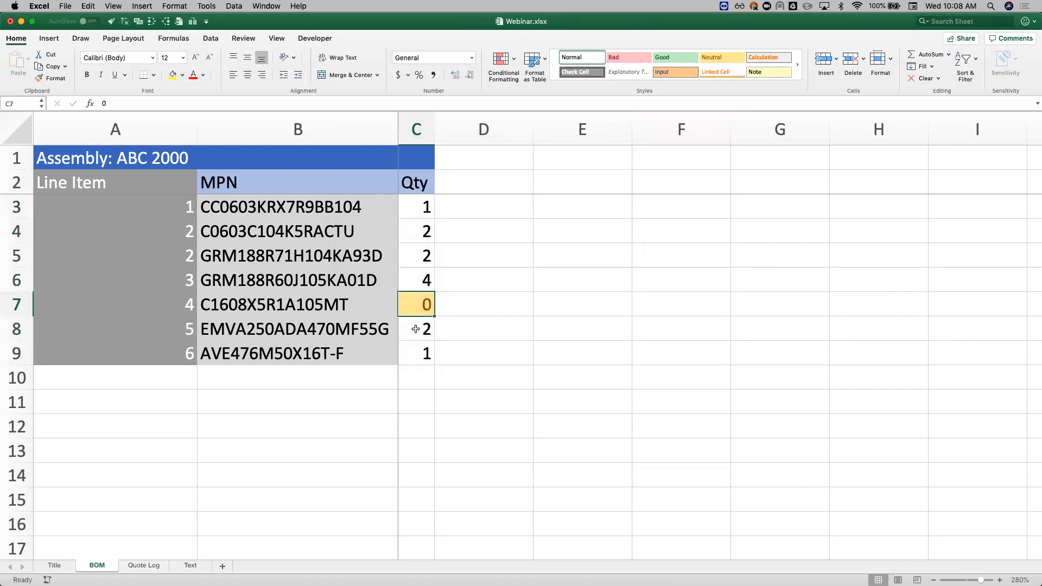
pyautogui.click(421, 254)
pyautogui.write('0')
pyautogui.press('Return')
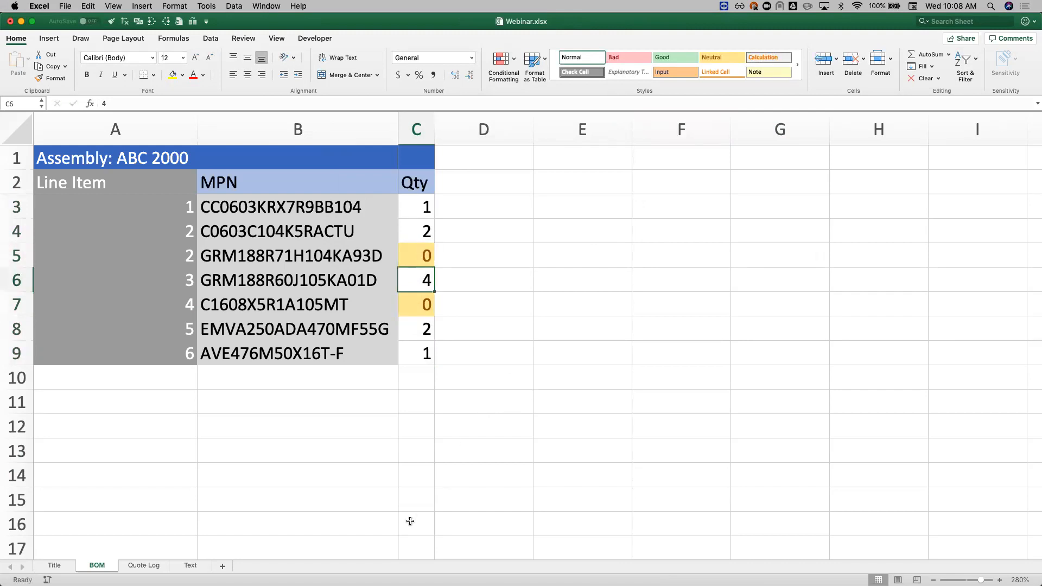
# Step: Undo the last quantity change in cell C5
pyautogui.press('super+z')
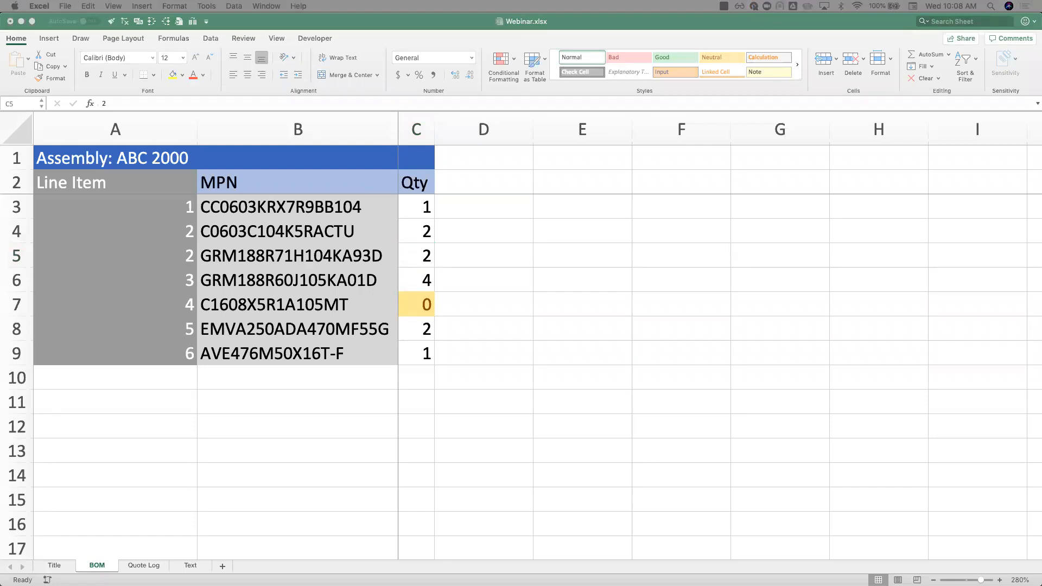
# Step: Copy the Unit $ price column and paste it as values only, starting at cell D2 of the BOM sheet
pyautogui.press('super+c')
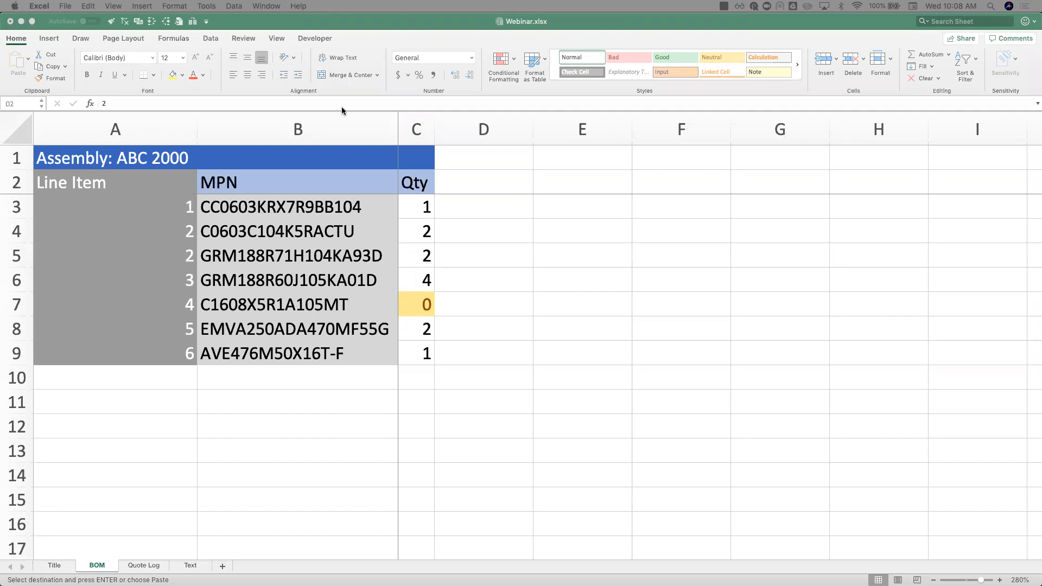
pyautogui.click(456, 184)
pyautogui.rightClick(457, 184)
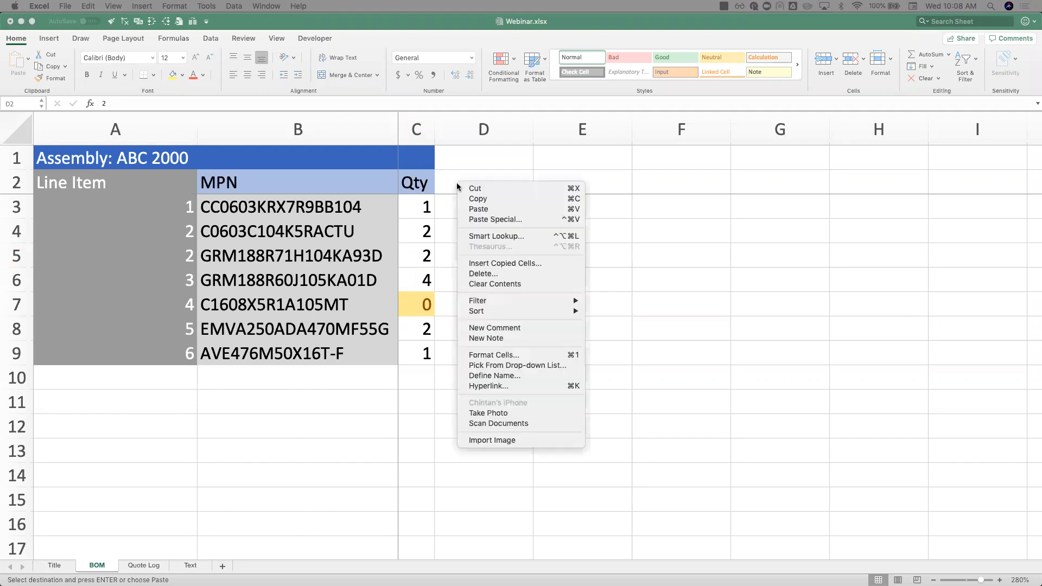
pyautogui.click(500, 218)
pyautogui.click(413, 170)
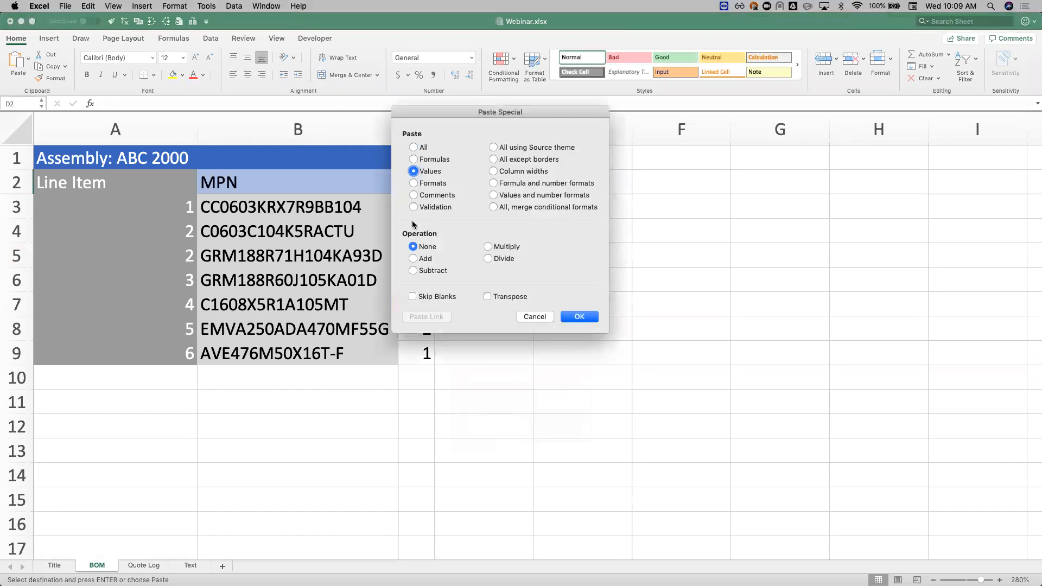
pyautogui.press('Return')
pyautogui.click(416, 305)
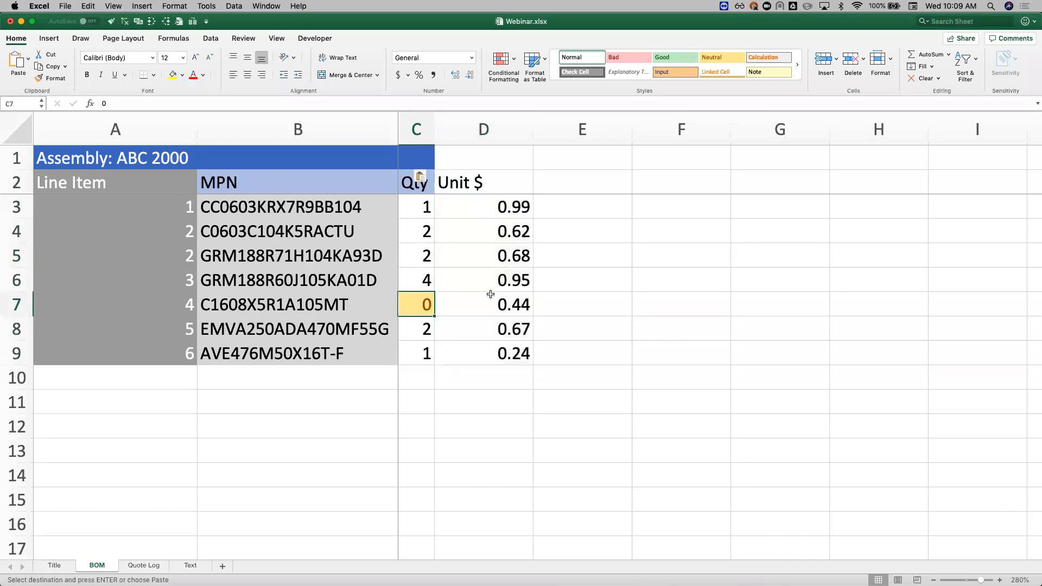
# Step: Apply the Accounting dollar format to the unit prices in D3:D9
pyautogui.moveTo(509, 203); pyautogui.dragTo(513, 350)
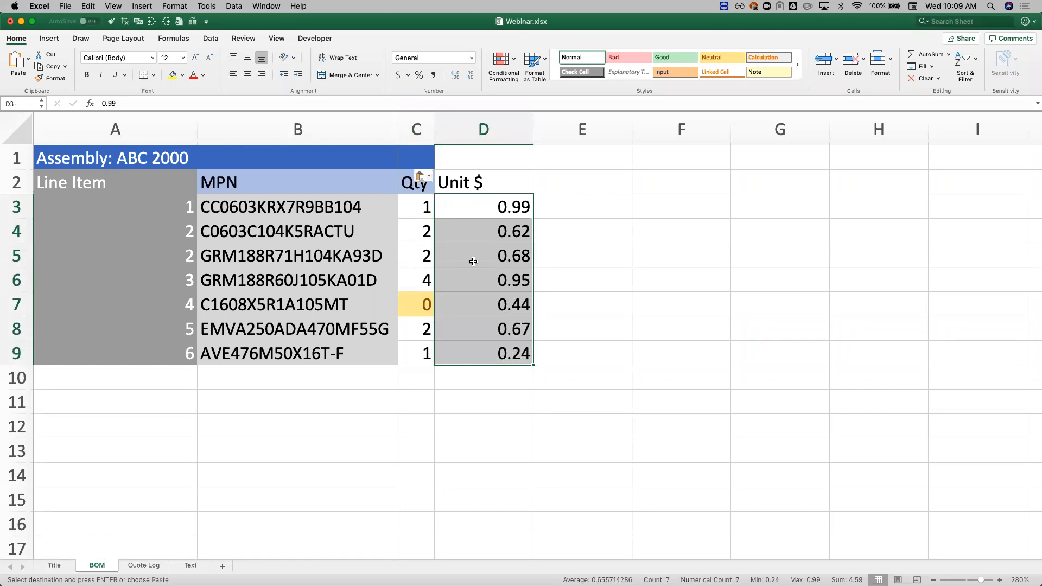
pyautogui.click(399, 75)
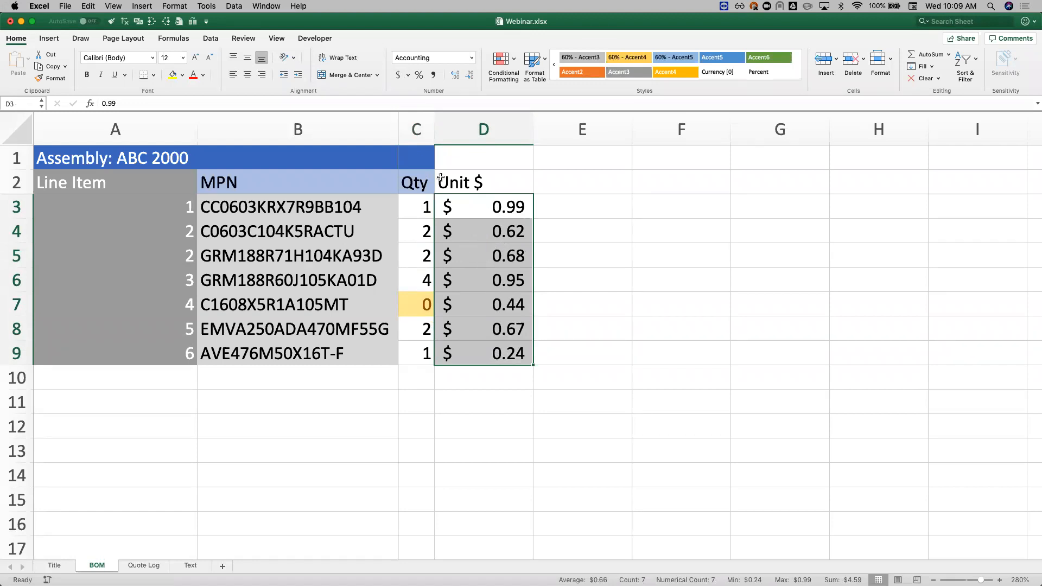
pyautogui.click(478, 213)
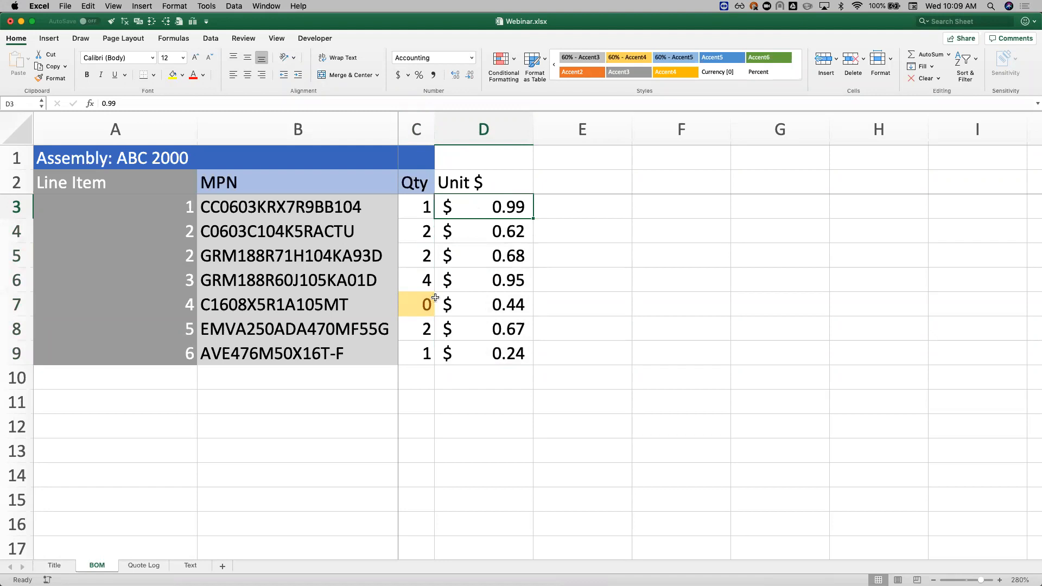
# Step: Copy the header formatting from C2 to D2 and from C1 to D1 with the format painter
pyautogui.click(417, 182)
pyautogui.click(457, 182)
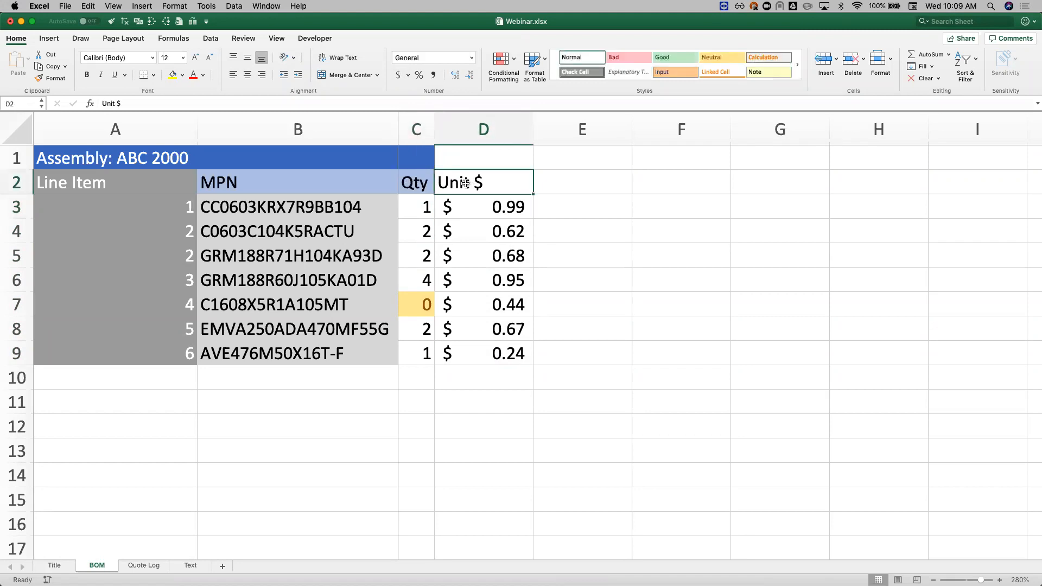
pyautogui.click(414, 182)
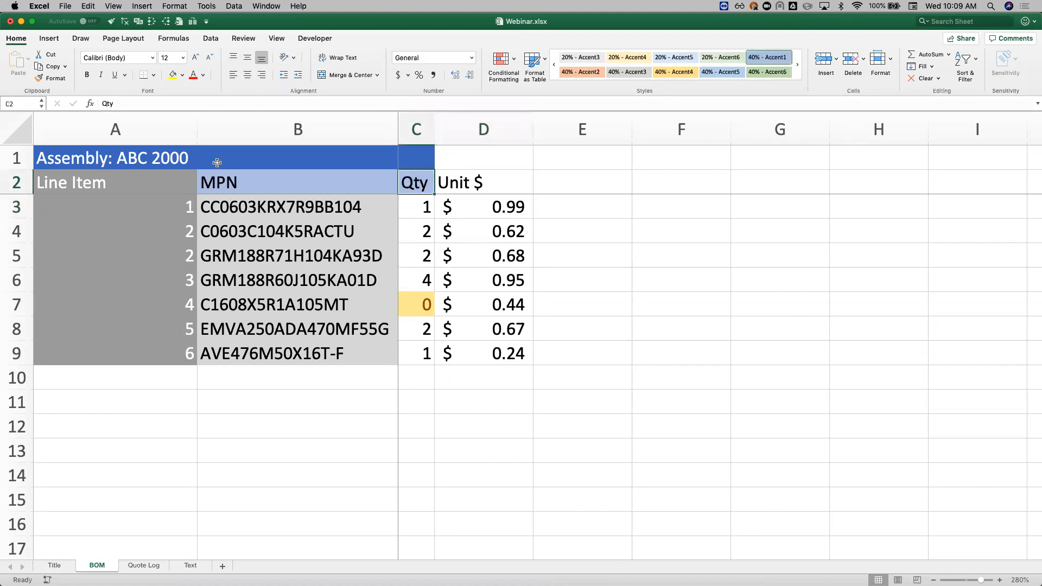
pyautogui.click(45, 79)
pyautogui.click(499, 187)
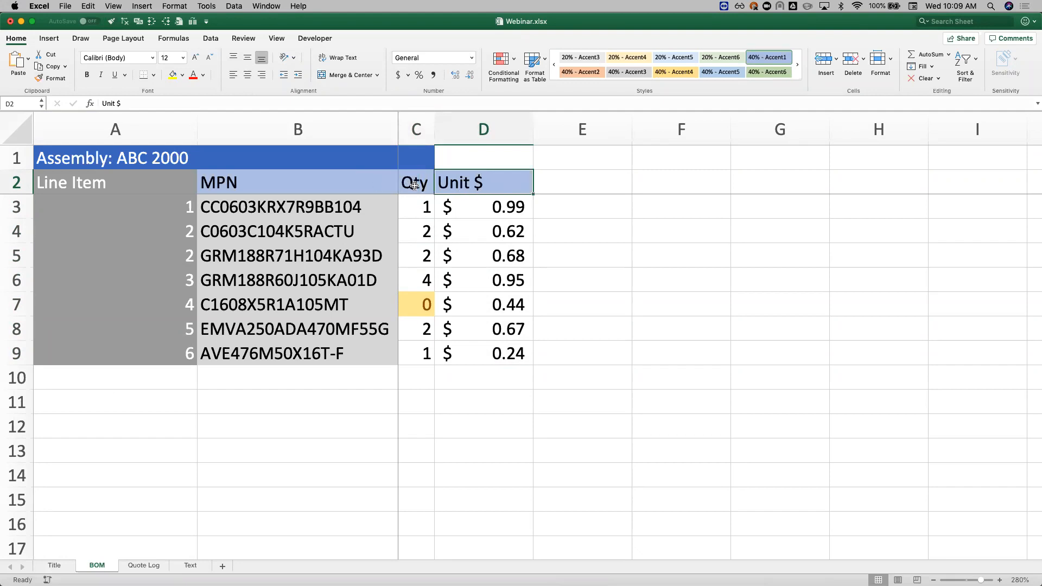
pyautogui.click(421, 157)
pyautogui.click(47, 77)
pyautogui.click(469, 158)
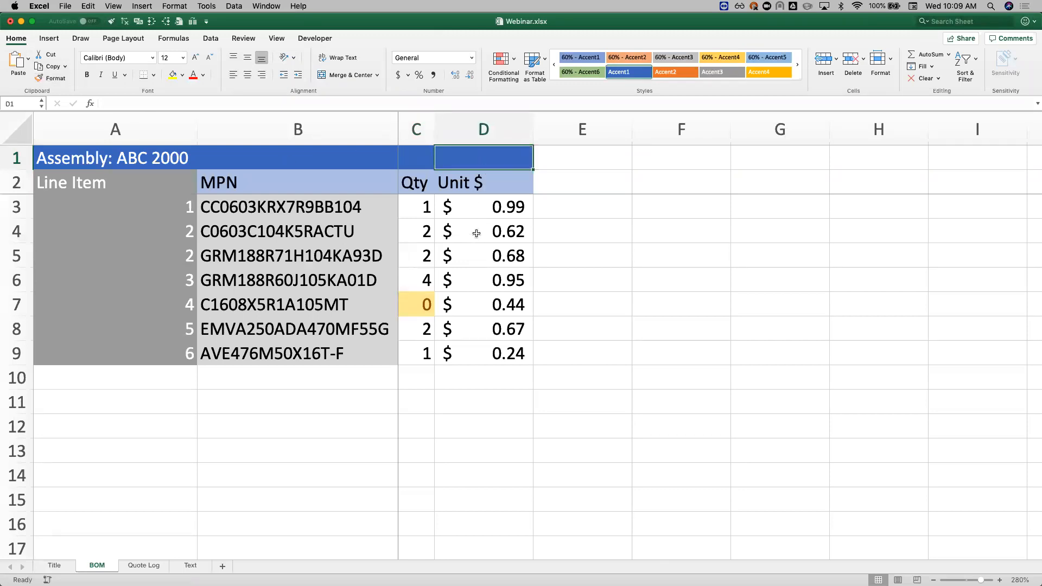
# Step: Apply the Red - Yellow - Green Color Scale to the unit prices in D3:D9 and check the coloured cells
pyautogui.moveTo(493, 205); pyautogui.dragTo(496, 351)
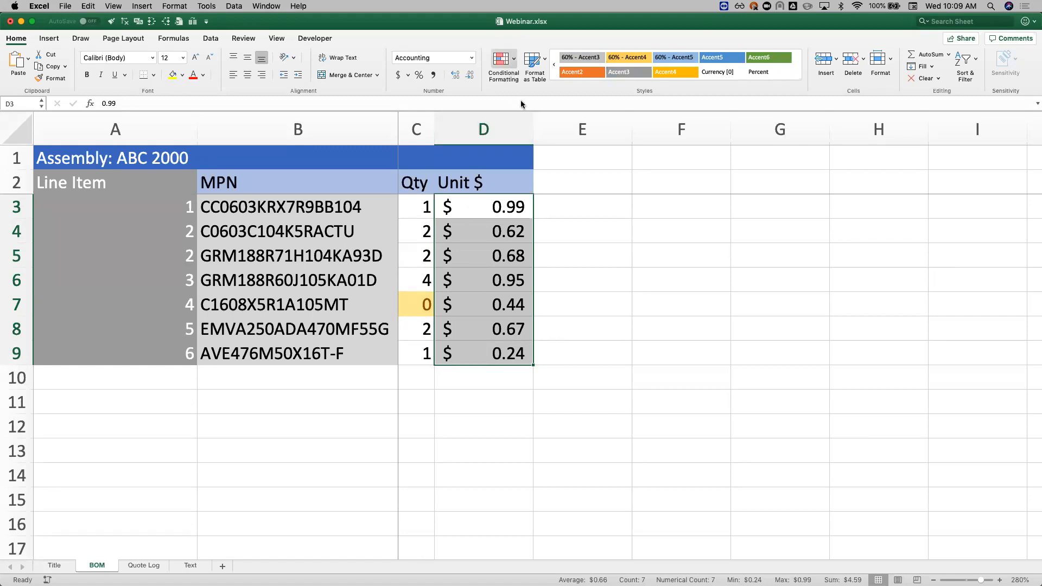
pyautogui.click(502, 60)
pyautogui.moveTo(558, 125)
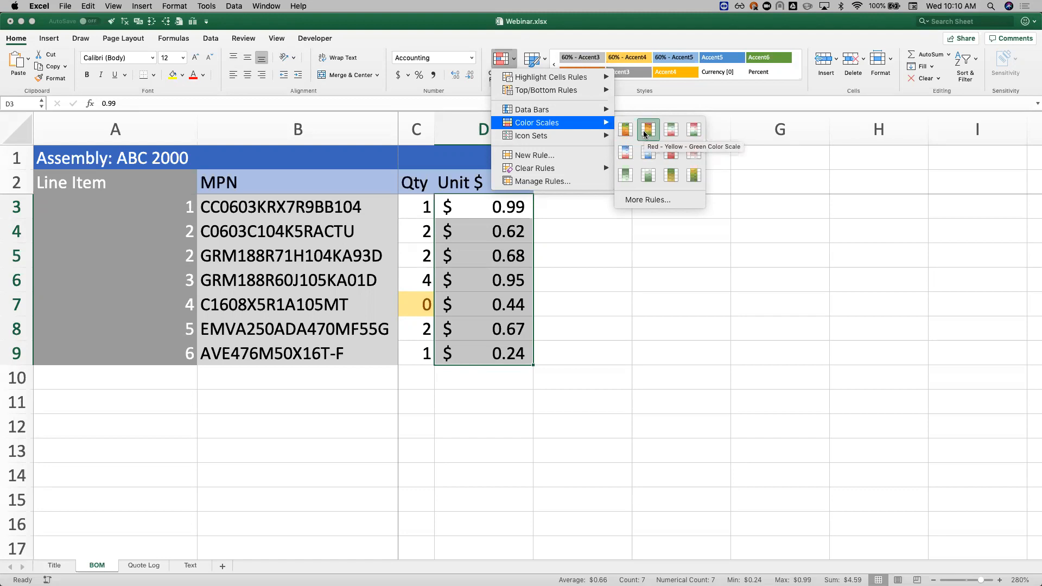
pyautogui.click(644, 133)
pyautogui.click(513, 300)
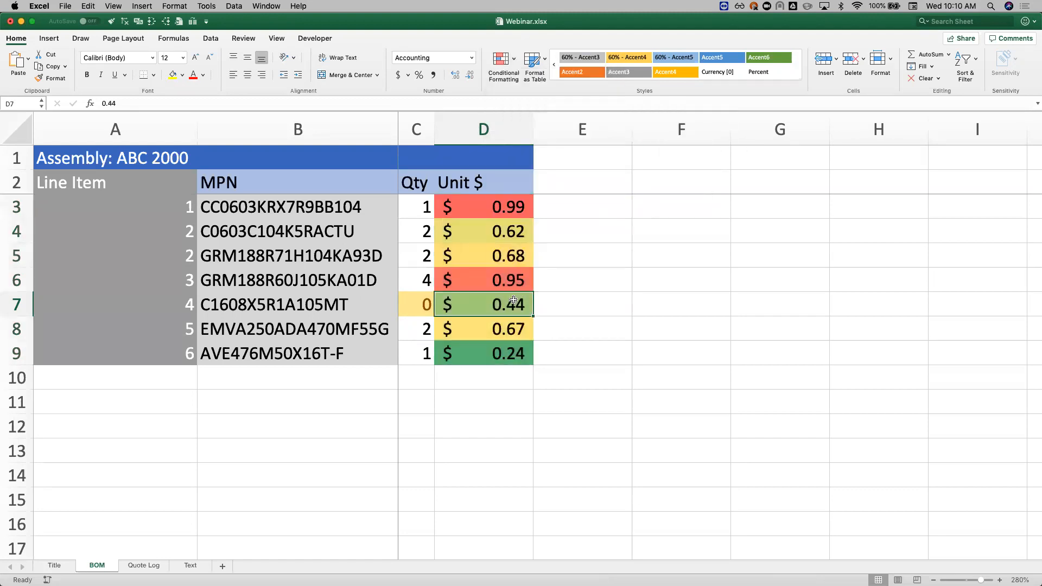
pyautogui.click(504, 209)
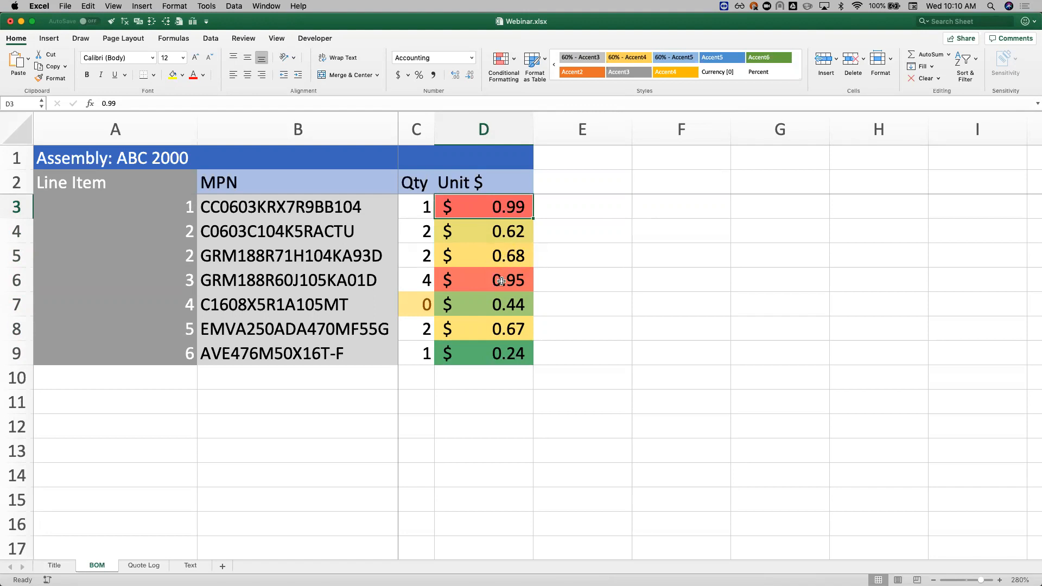
pyautogui.click(505, 350)
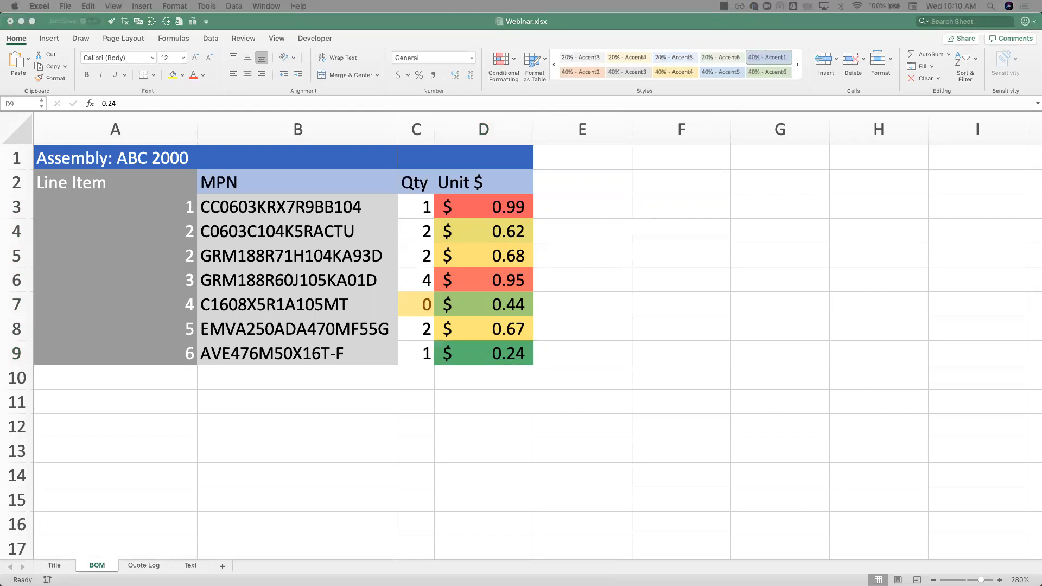
# Step: Enter the header "Assembly $" in cell E2
pyautogui.click(607, 185)
pyautogui.click(590, 170)
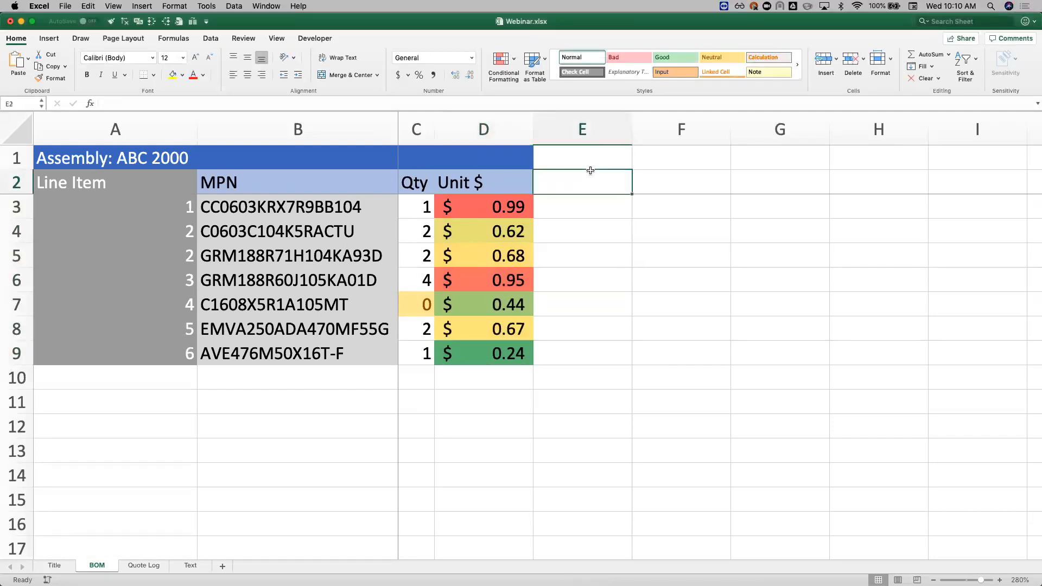
pyautogui.write('Assembly $')
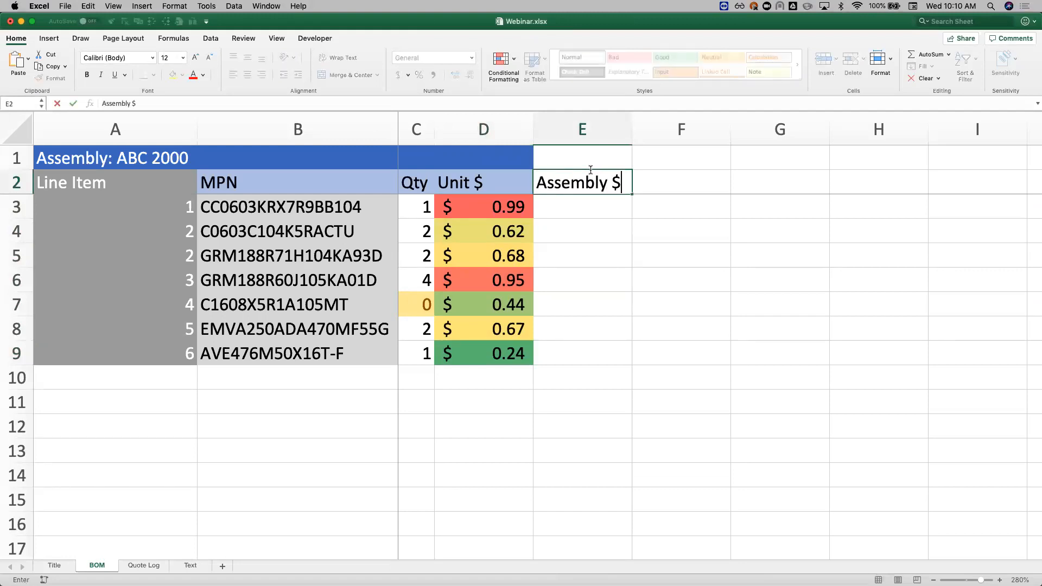
pyautogui.press('Return')
# Step: Match column E's header cells to column D by copying the formatting of D2 to E2 and D1 to E1
pyautogui.click(504, 182)
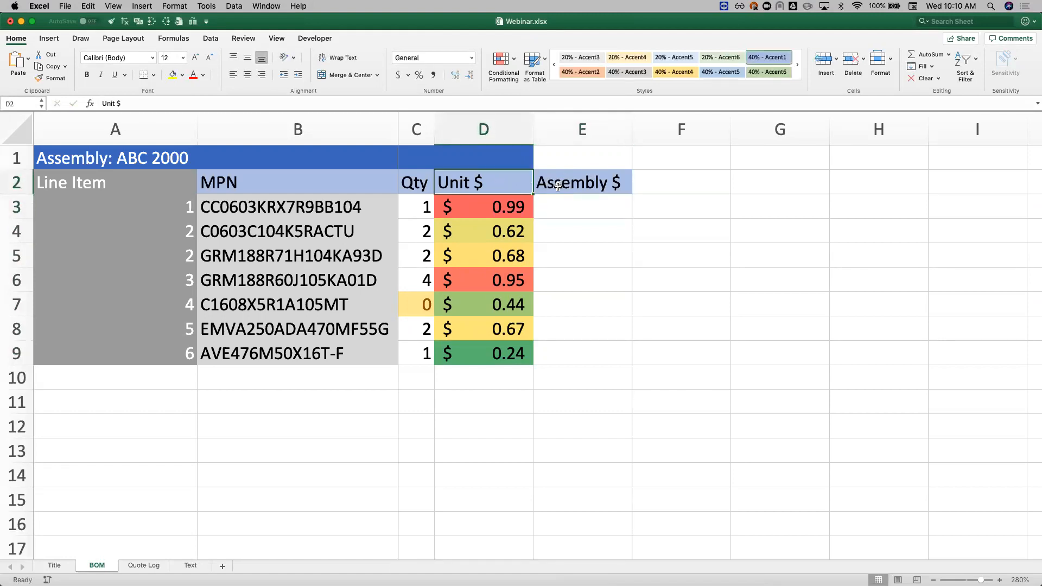
pyautogui.click(510, 163)
pyautogui.click(45, 78)
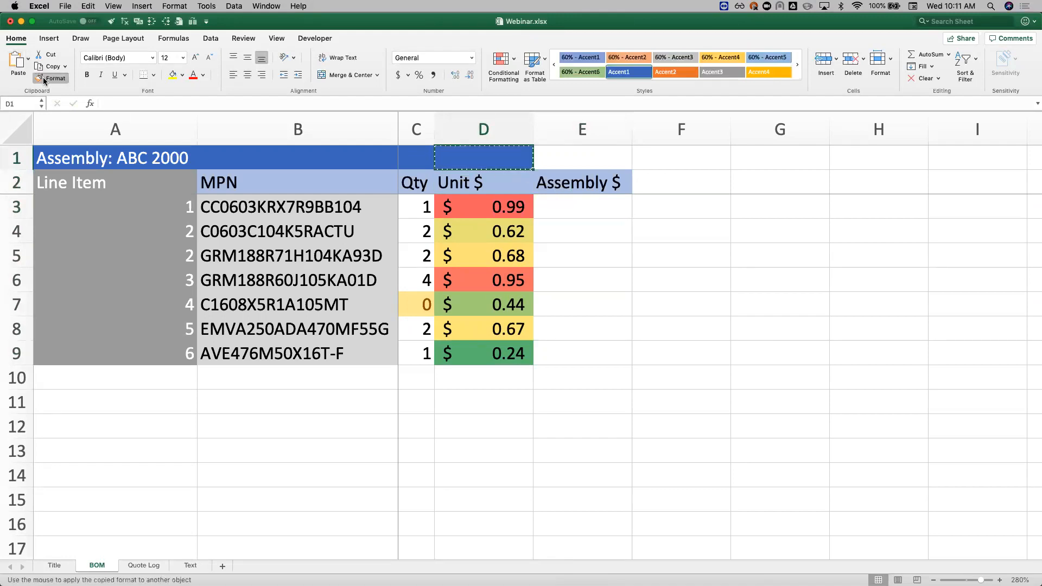
pyautogui.click(582, 157)
# Step: Enter the formula =C3*D3 in cell E3 to multiply quantity by unit price
pyautogui.click(605, 210)
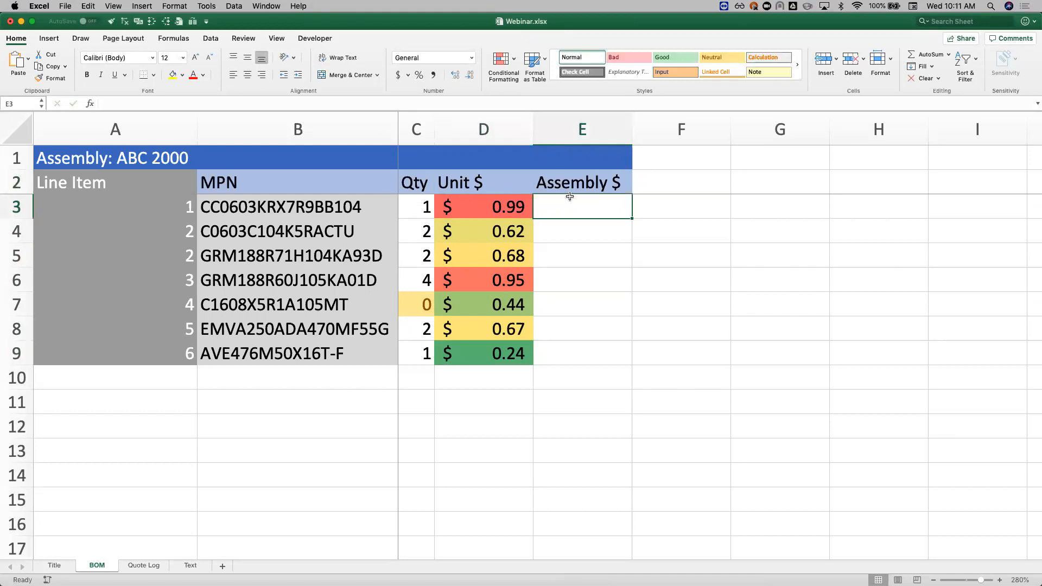
pyautogui.moveTo(475, 187); pyautogui.dragTo(494, 348)
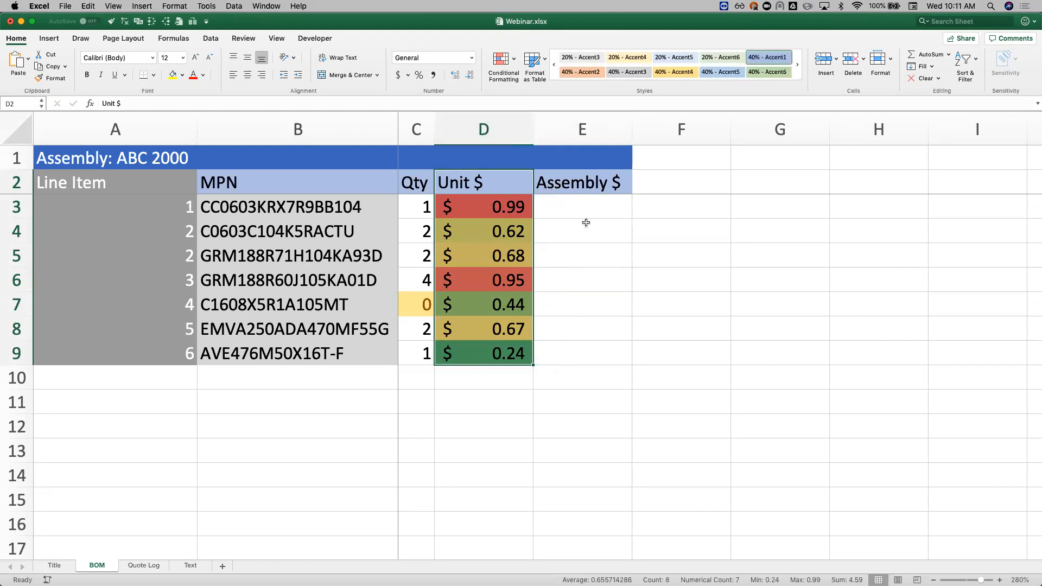
pyautogui.moveTo(424, 209); pyautogui.dragTo(488, 207)
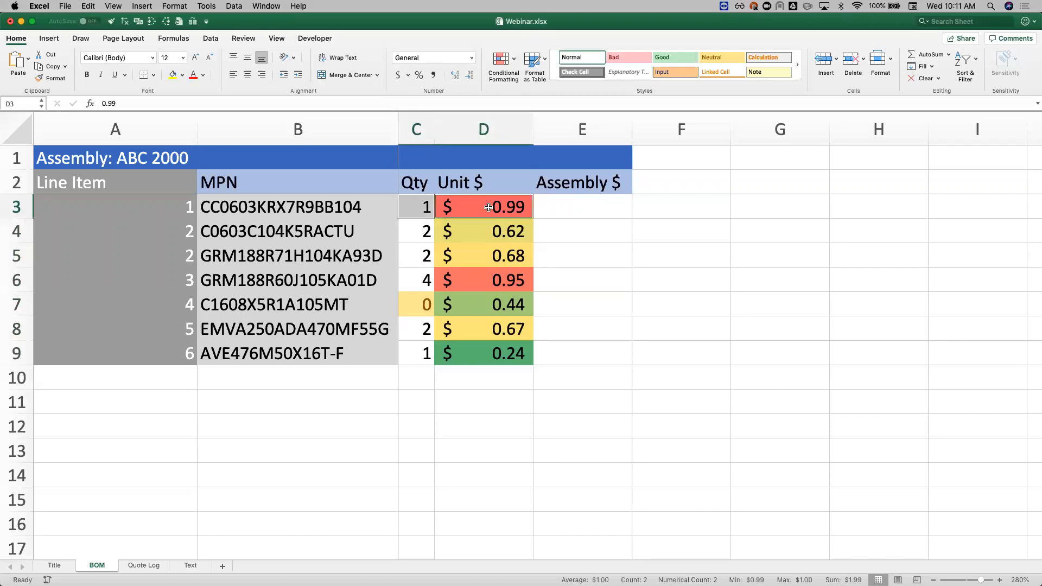
pyautogui.click(582, 211)
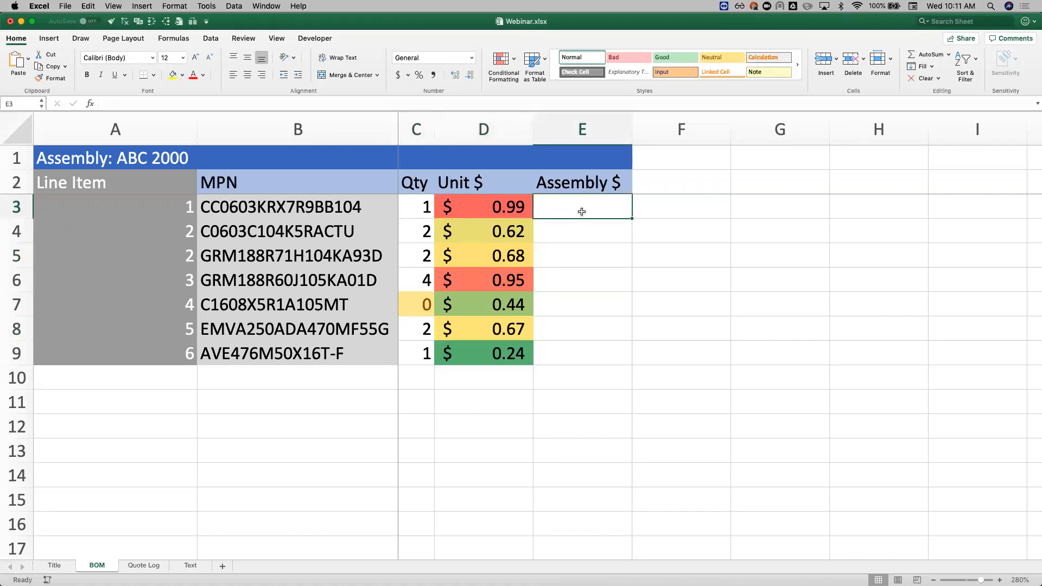
pyautogui.write('=')
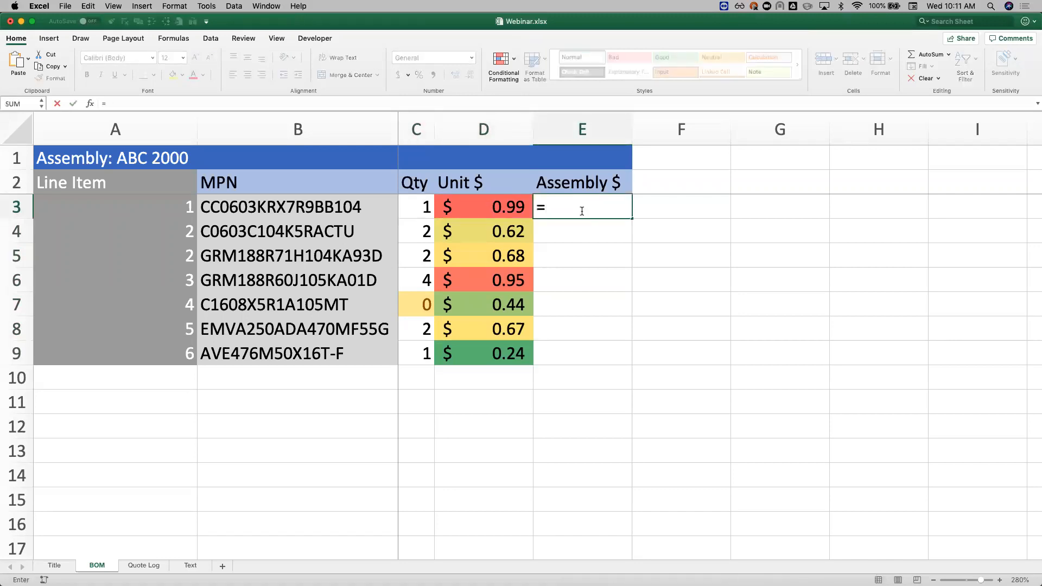
pyautogui.write('*')
pyautogui.click(472, 208)
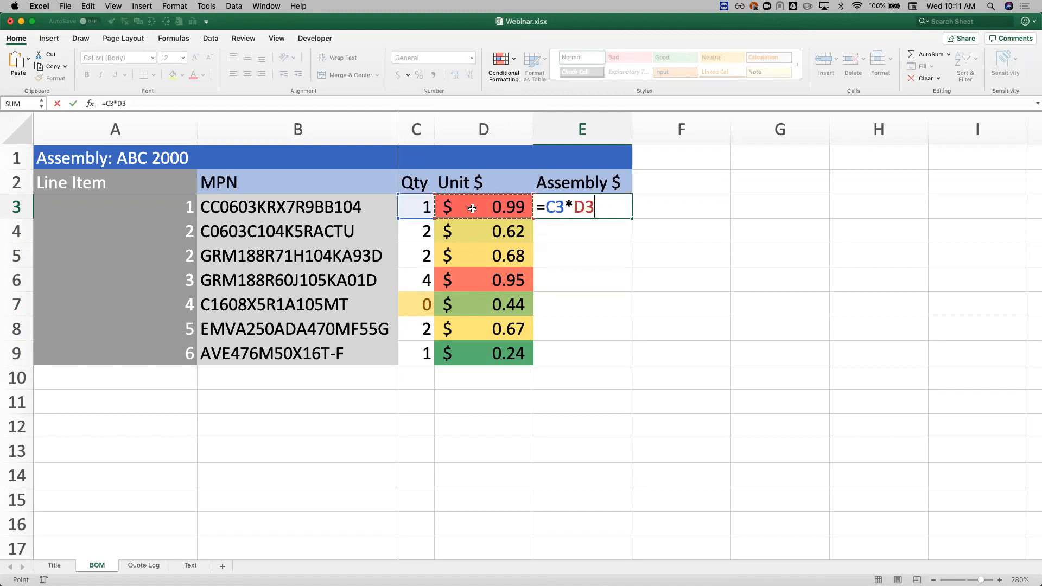
pyautogui.press('Return')
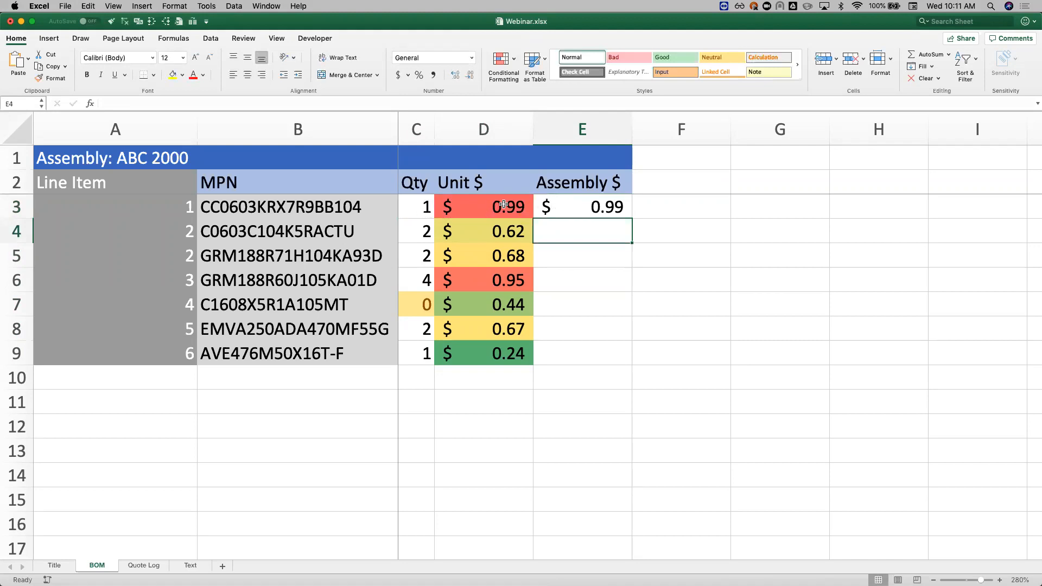
pyautogui.click(584, 209)
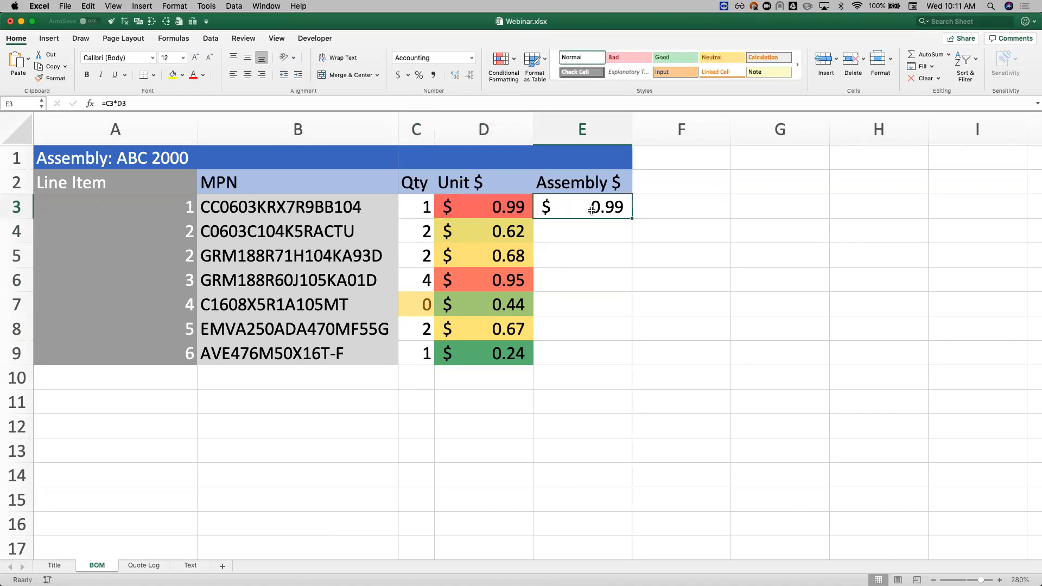
# Step: Enter the formula =C4*D4 in cell E4
pyautogui.click(557, 231)
pyautogui.write('=')
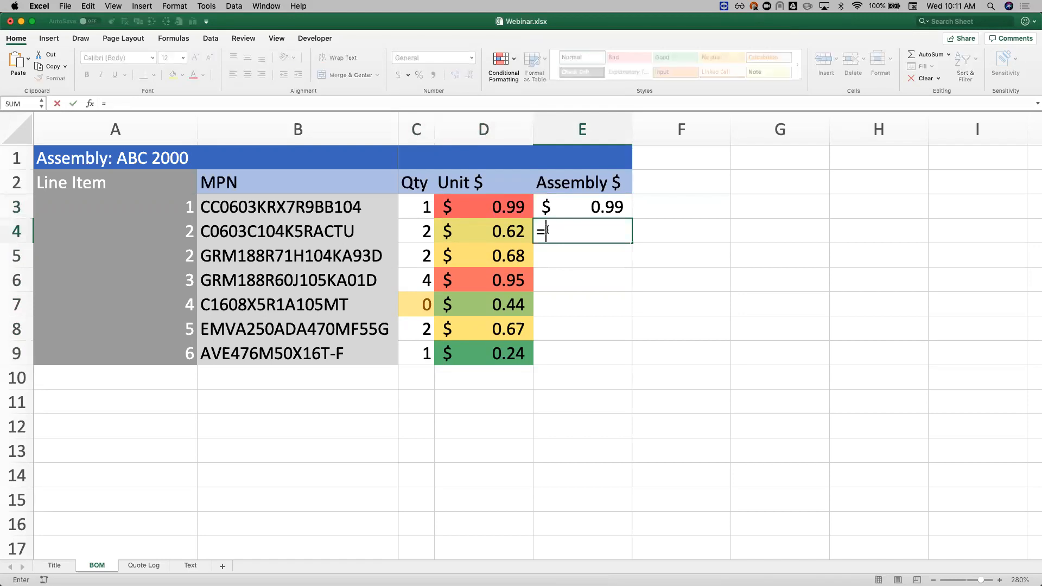
pyautogui.click(415, 232)
pyautogui.write('*')
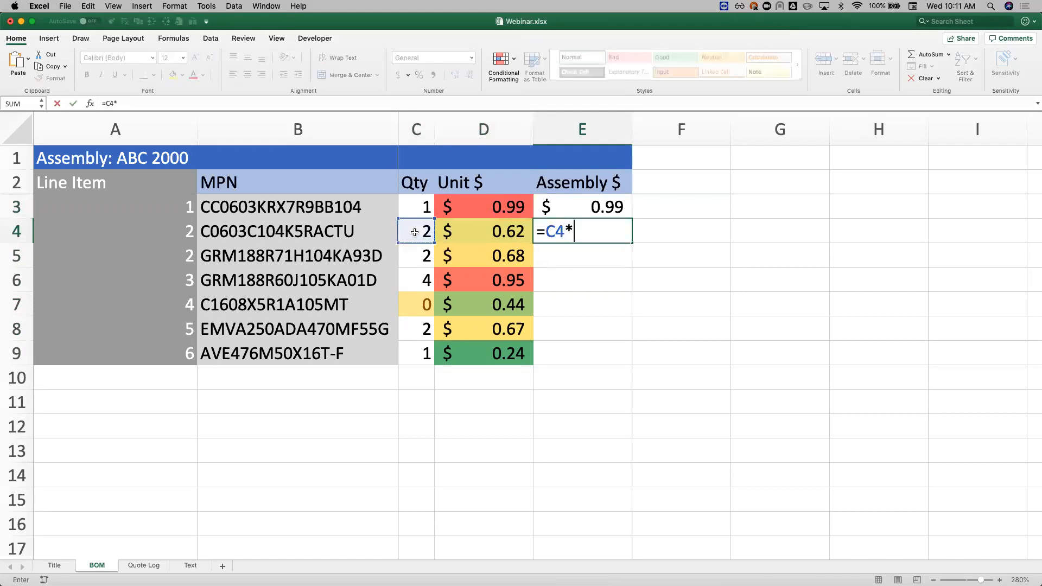
pyautogui.click(456, 226)
pyautogui.press('Return')
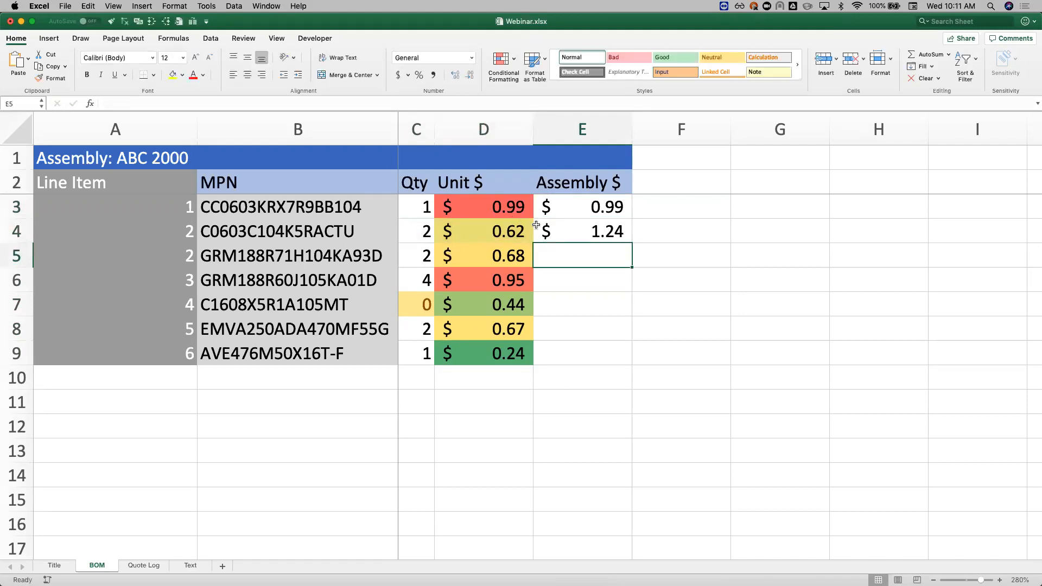
# Step: Fill the formula from E4 down through E9 and check the copied formula in E5
pyautogui.click(582, 231)
pyautogui.moveTo(632, 243); pyautogui.dragTo(633, 242)
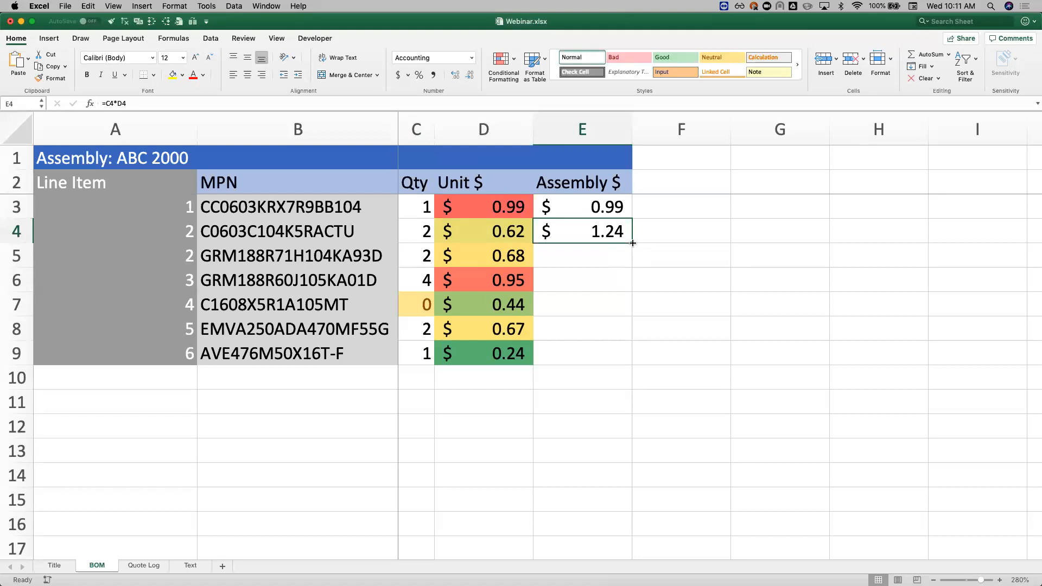
pyautogui.moveTo(632, 243); pyautogui.dragTo(619, 364)
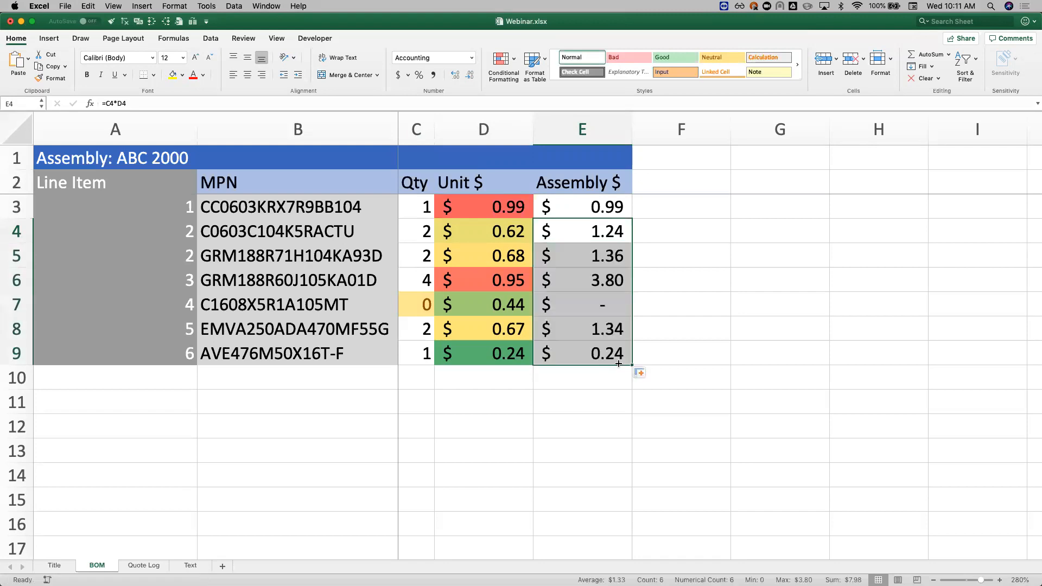
pyautogui.click(599, 261)
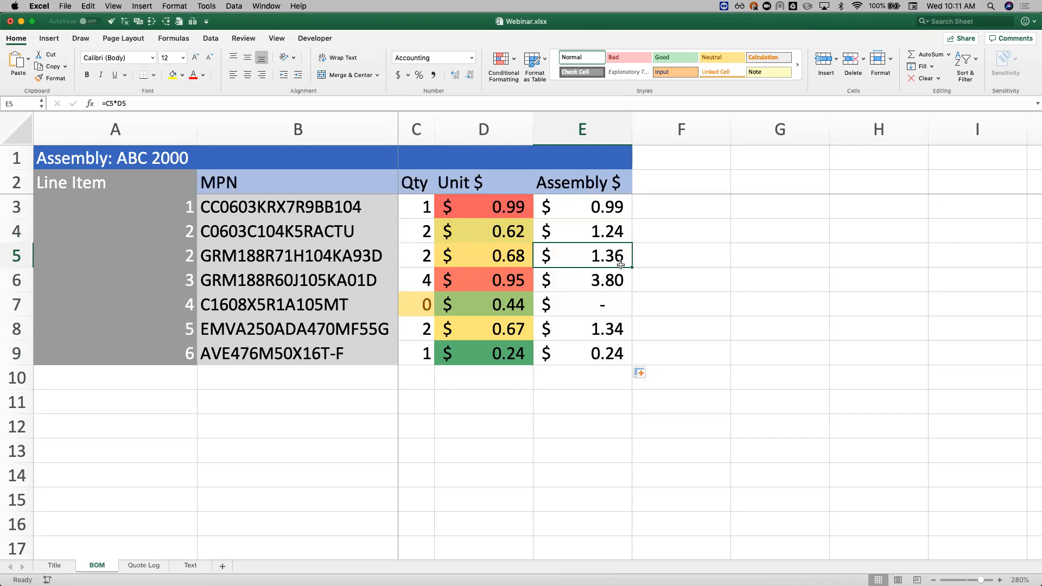
# Step: Inspect the formula in cell E5 by tracing its precedents, and remove the tracing arrows
pyautogui.doubleClick(592, 254)
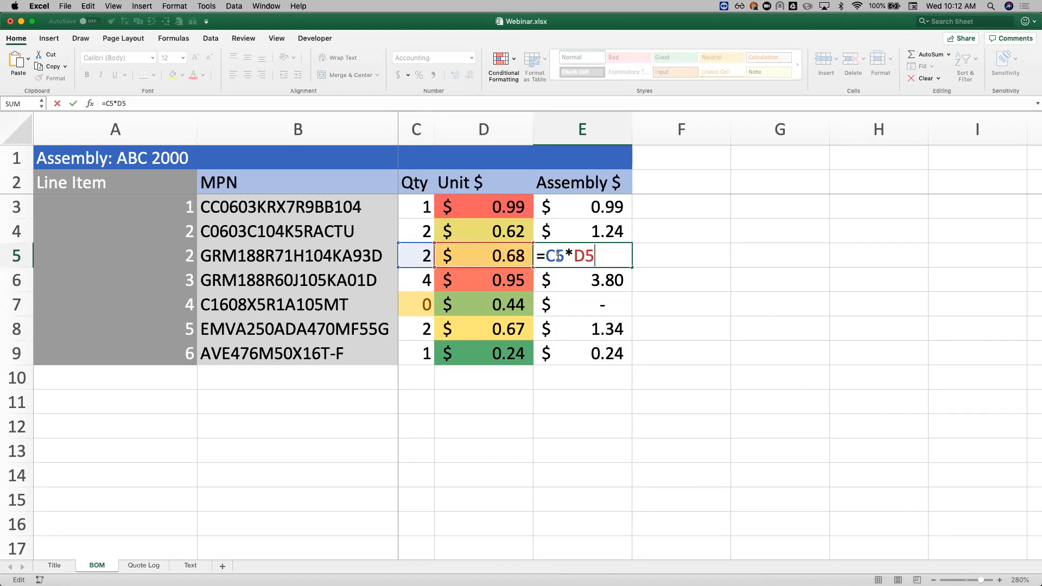
pyautogui.press('Escape')
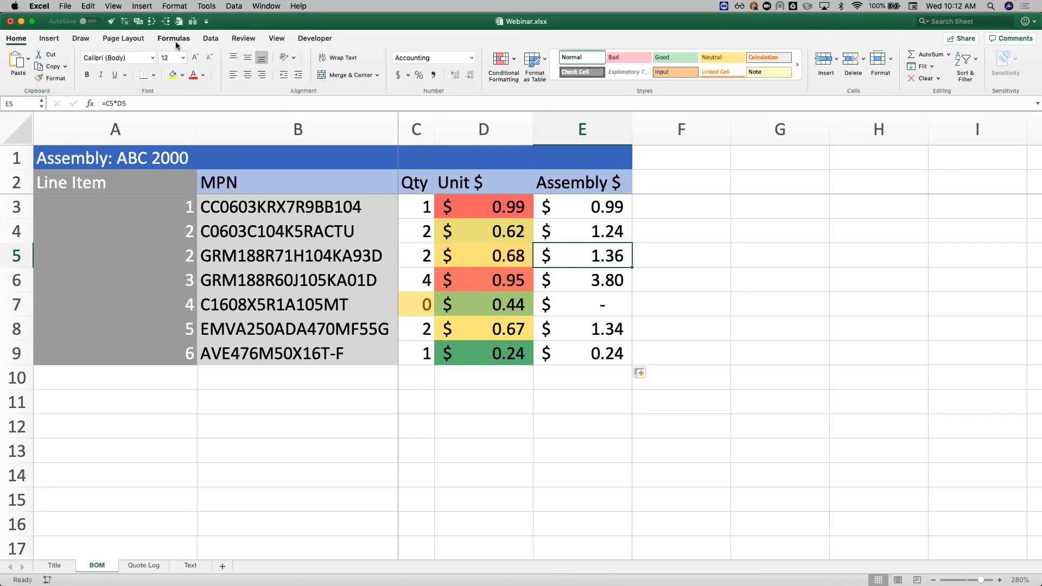
pyautogui.click(175, 39)
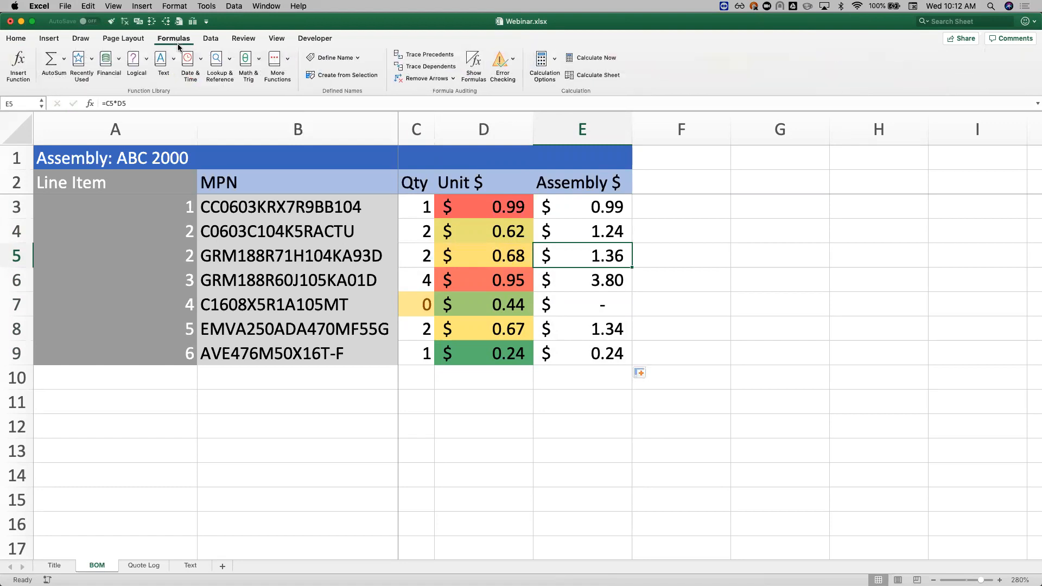
pyautogui.click(432, 58)
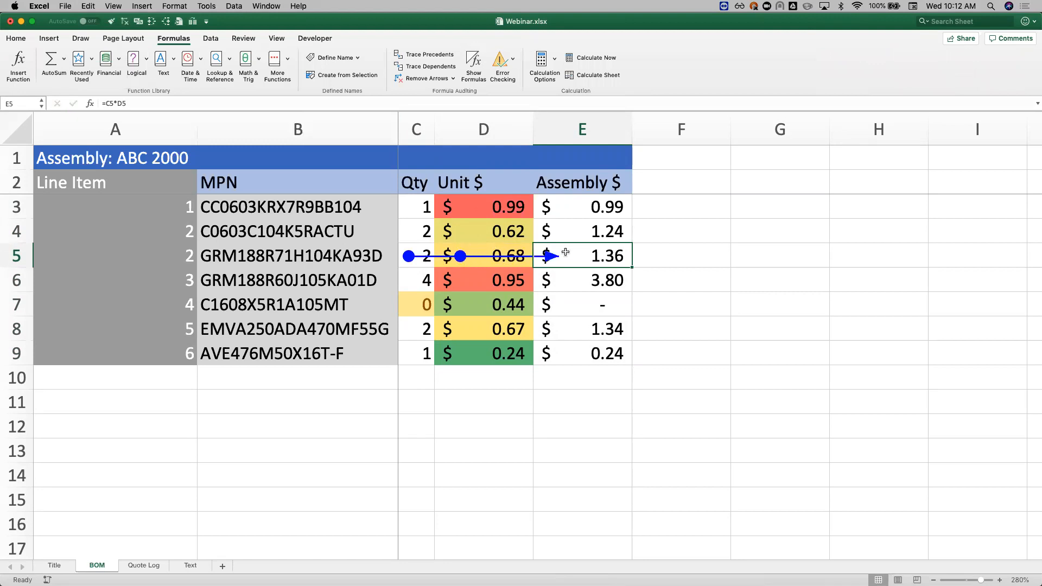
pyautogui.click(433, 79)
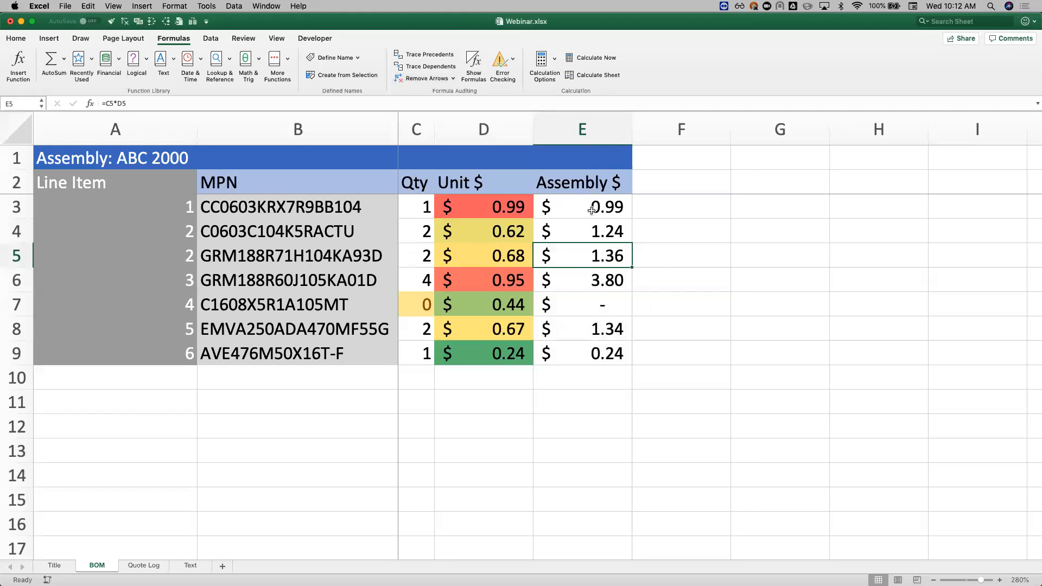
# Step: Start a new conditional formatting rule for the assembly costs in E3:E9 using the Icon Sets style
pyautogui.moveTo(593, 208); pyautogui.dragTo(592, 361)
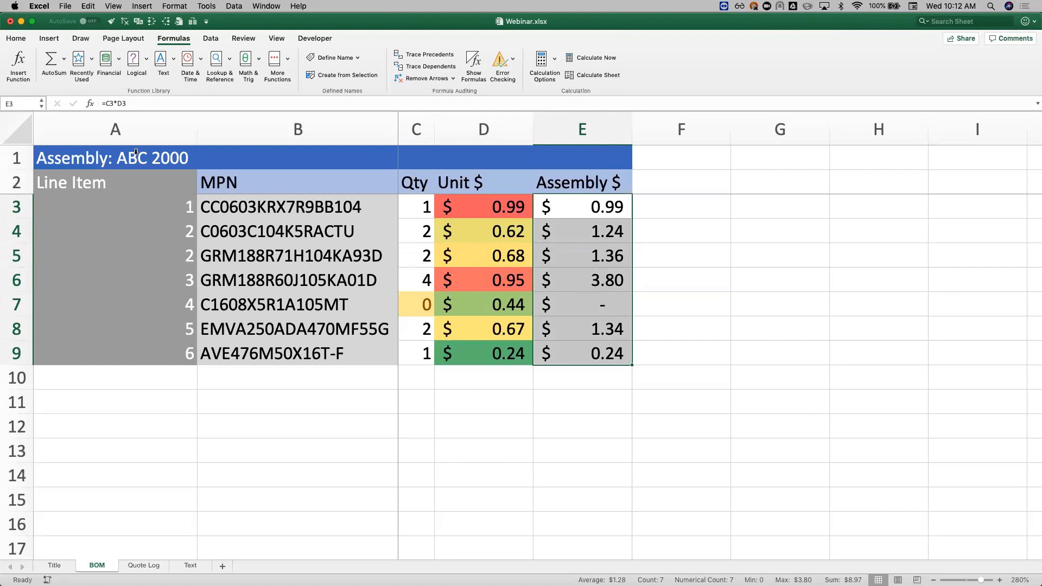
pyautogui.click(16, 38)
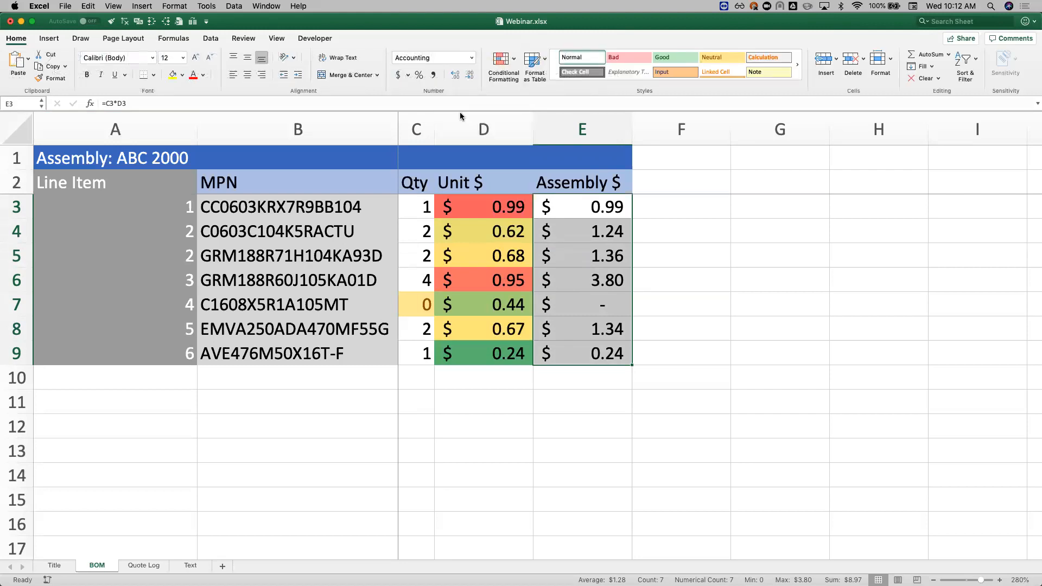
pyautogui.click(503, 70)
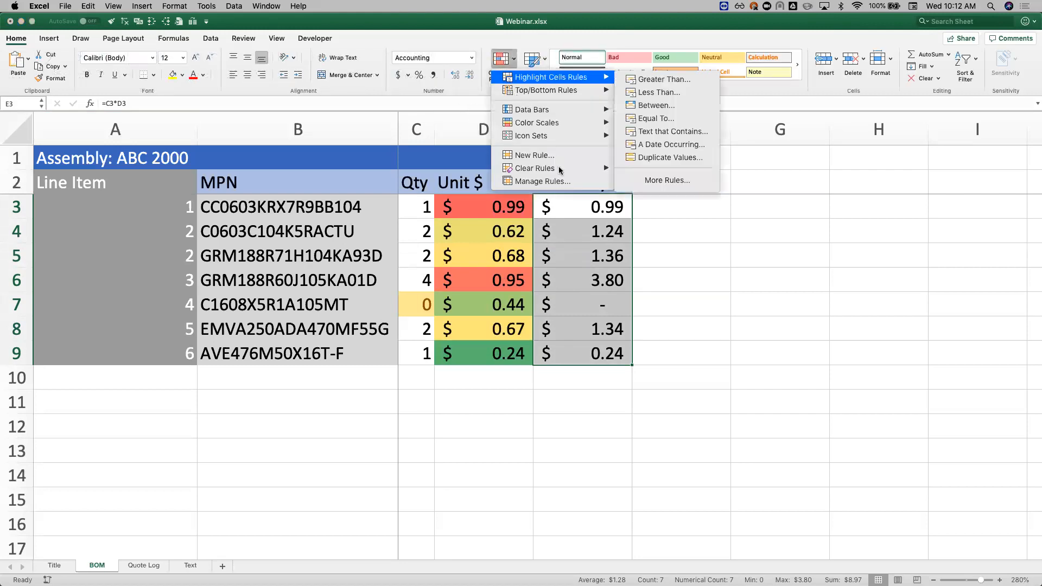
pyautogui.click(573, 155)
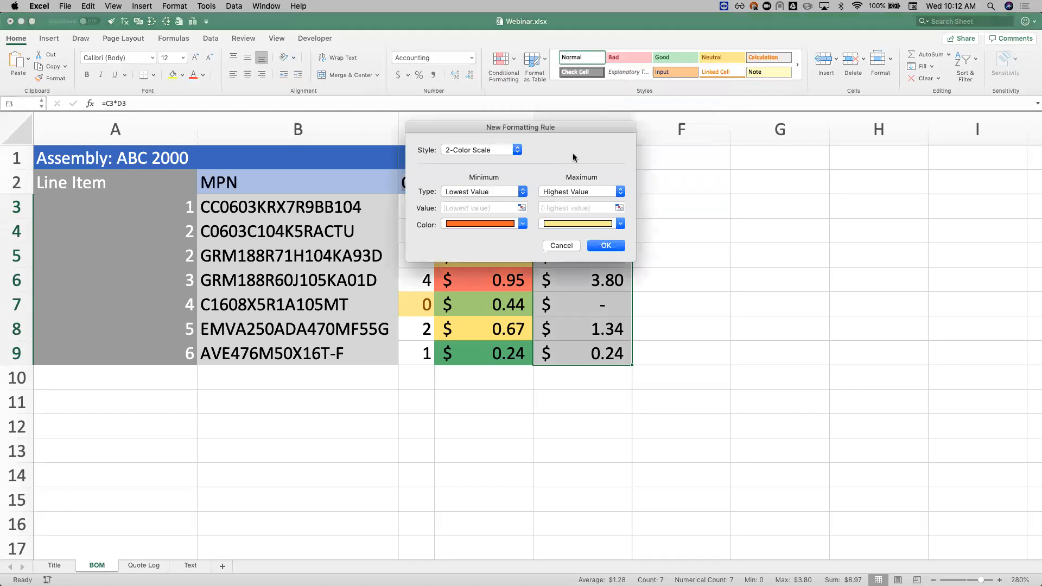
pyautogui.click(507, 149)
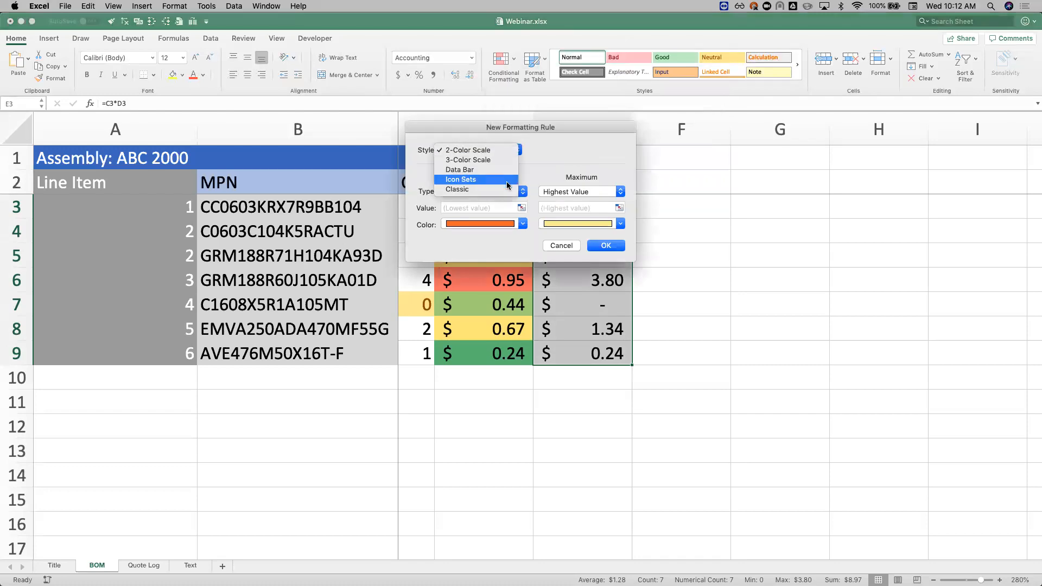
pyautogui.click(506, 179)
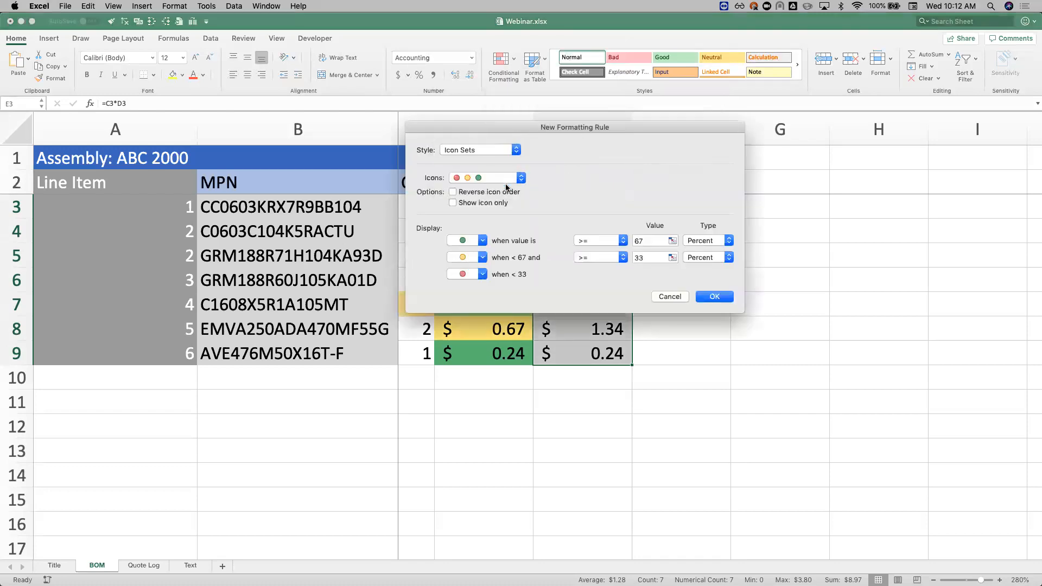
# Step: Reverse the icon order, apply the rule with its 67 and 33 percent thresholds, and check the icons in column E
pyautogui.click(482, 241)
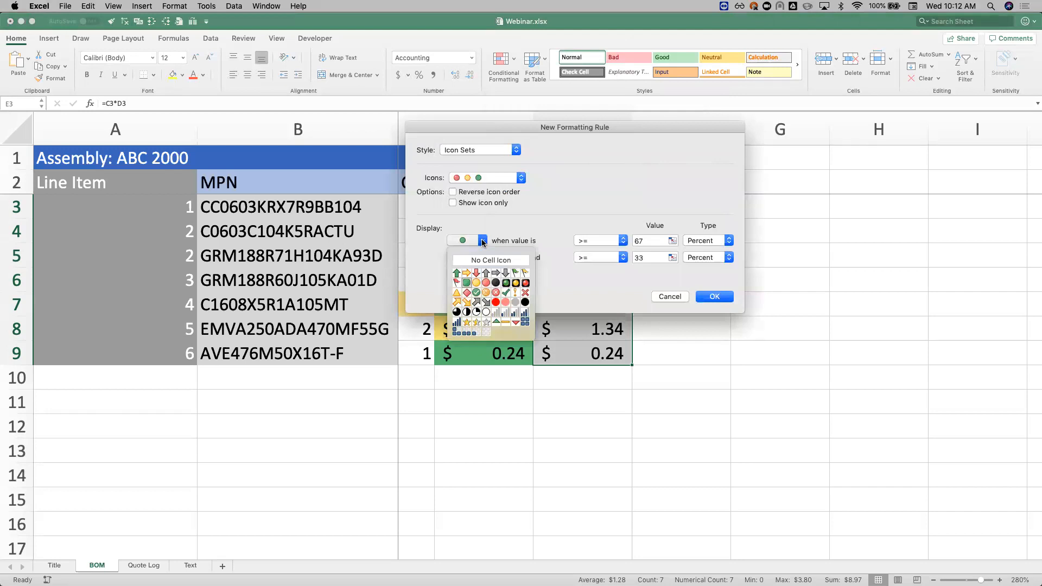
pyautogui.click(483, 243)
pyautogui.click(497, 194)
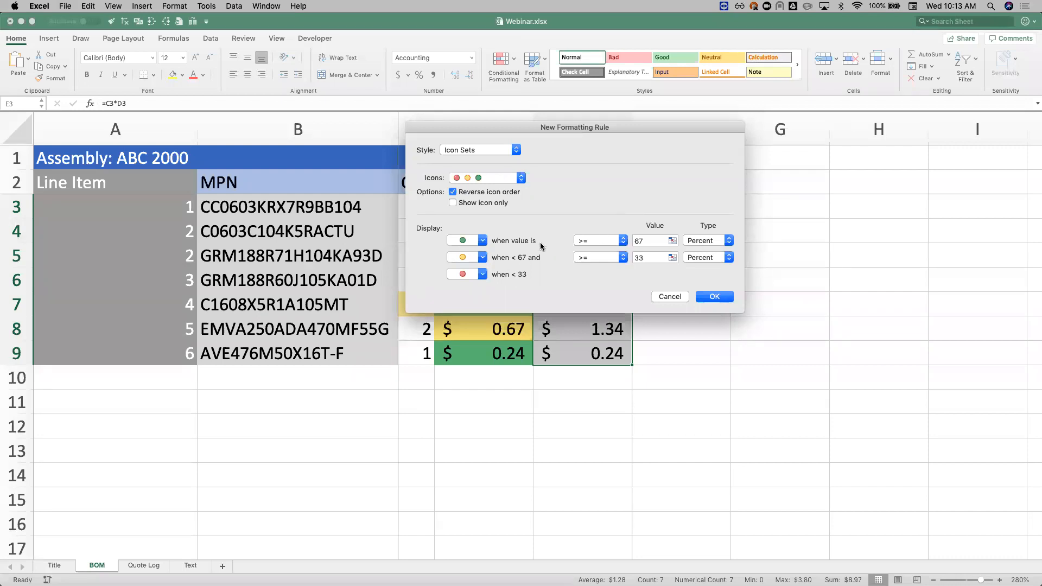
pyautogui.click(716, 240)
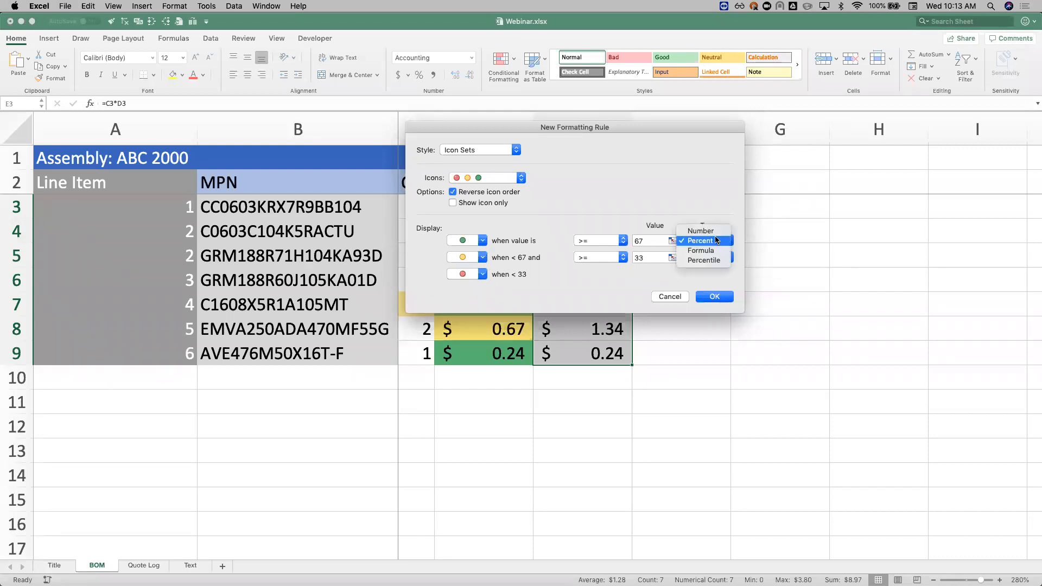
pyautogui.click(703, 210)
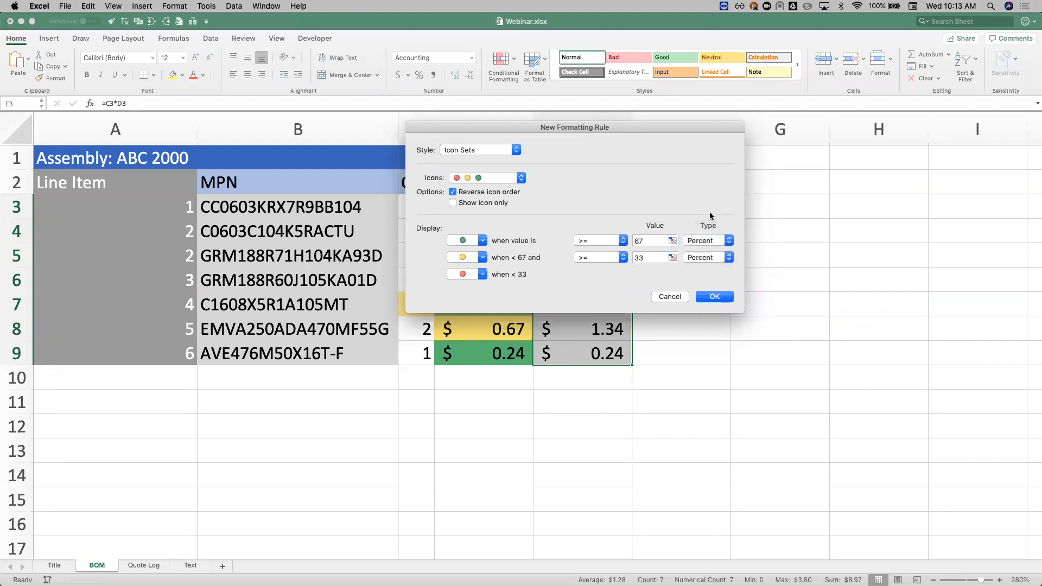
pyautogui.click(708, 297)
pyautogui.click(580, 323)
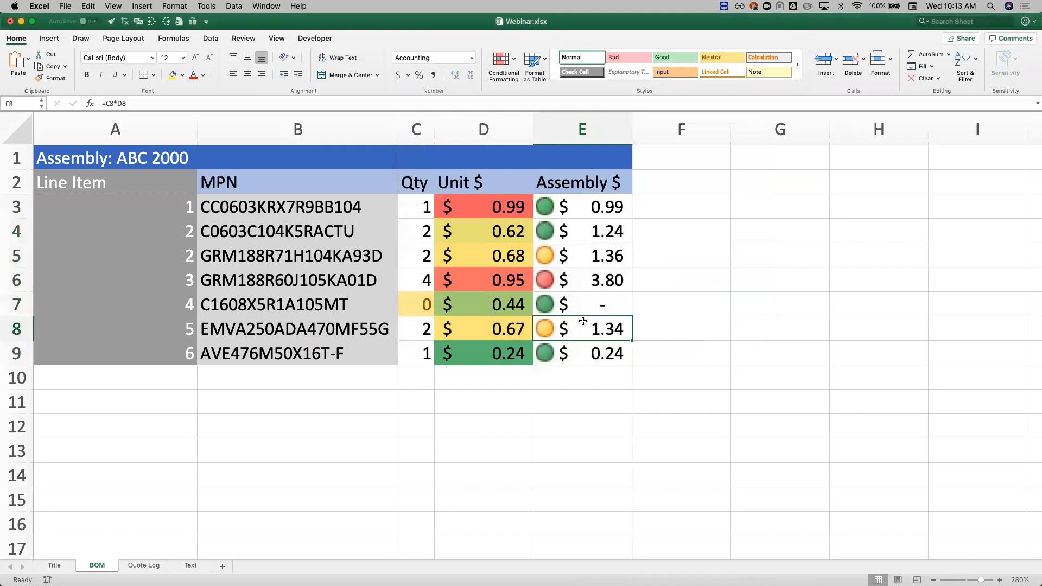
pyautogui.click(596, 283)
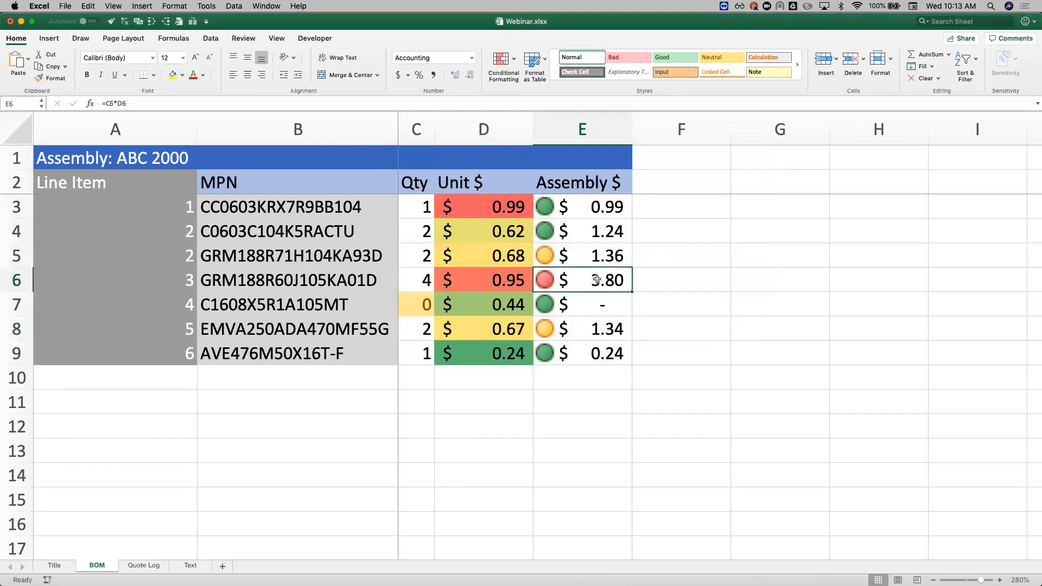
pyautogui.click(507, 204)
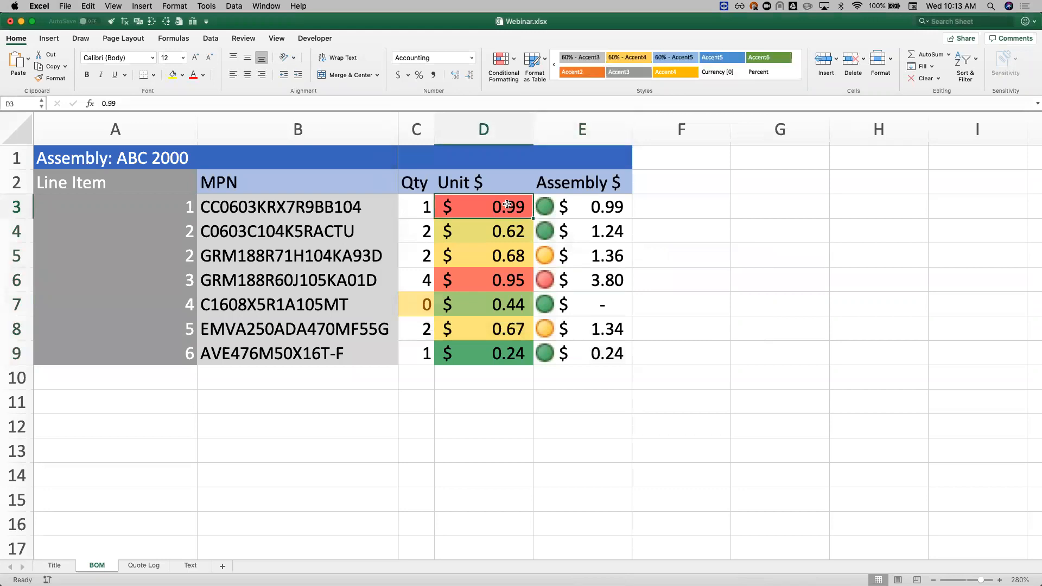
pyautogui.click(589, 205)
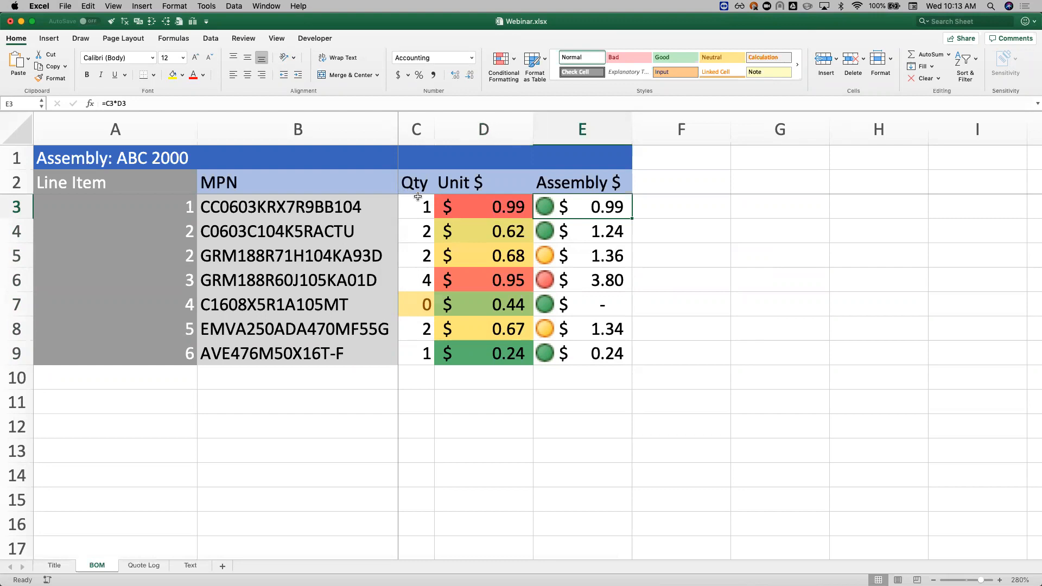
pyautogui.click(592, 243)
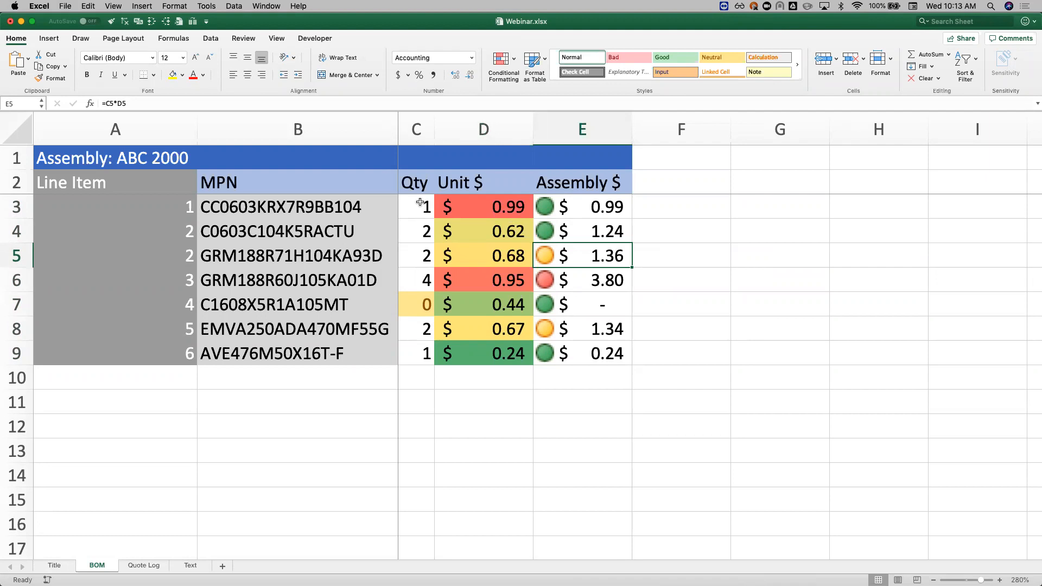
# Step: Highlight quantities in C3:C9 that are equal to cell C13 with a light red fill and dark red text
pyautogui.moveTo(420, 202); pyautogui.dragTo(416, 353)
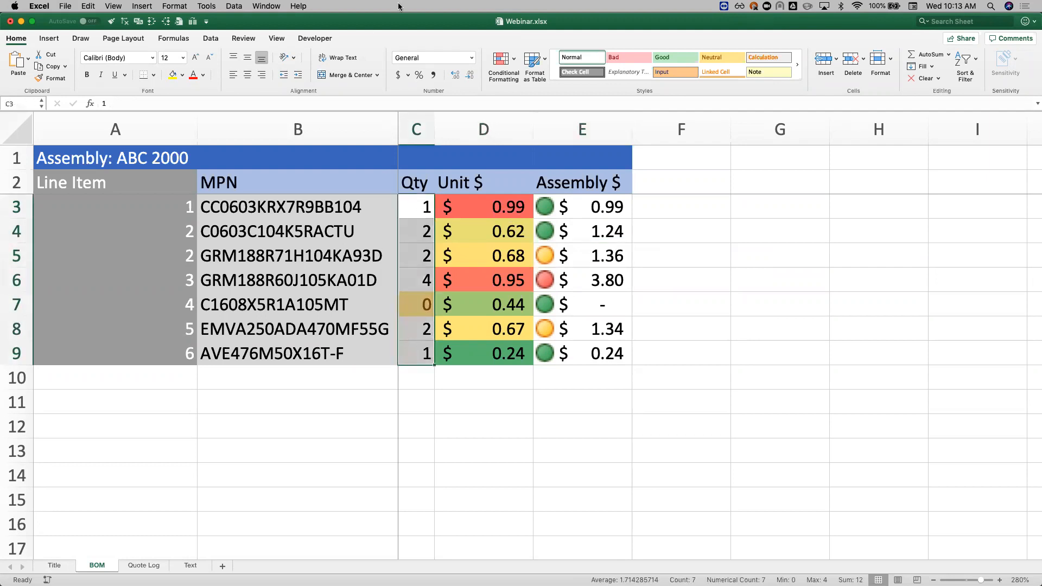
pyautogui.click(505, 60)
pyautogui.moveTo(562, 79)
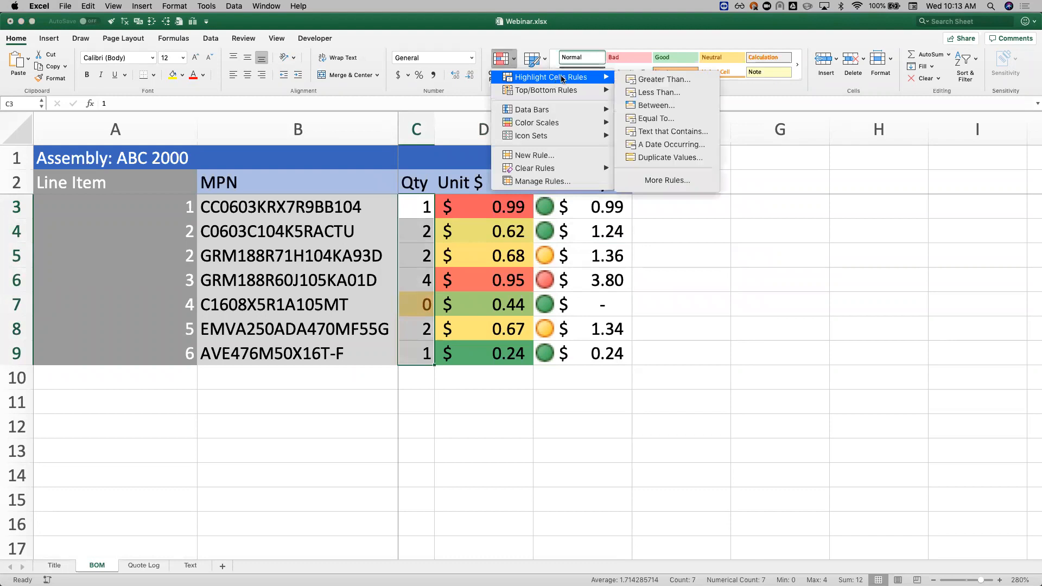
pyautogui.click(692, 120)
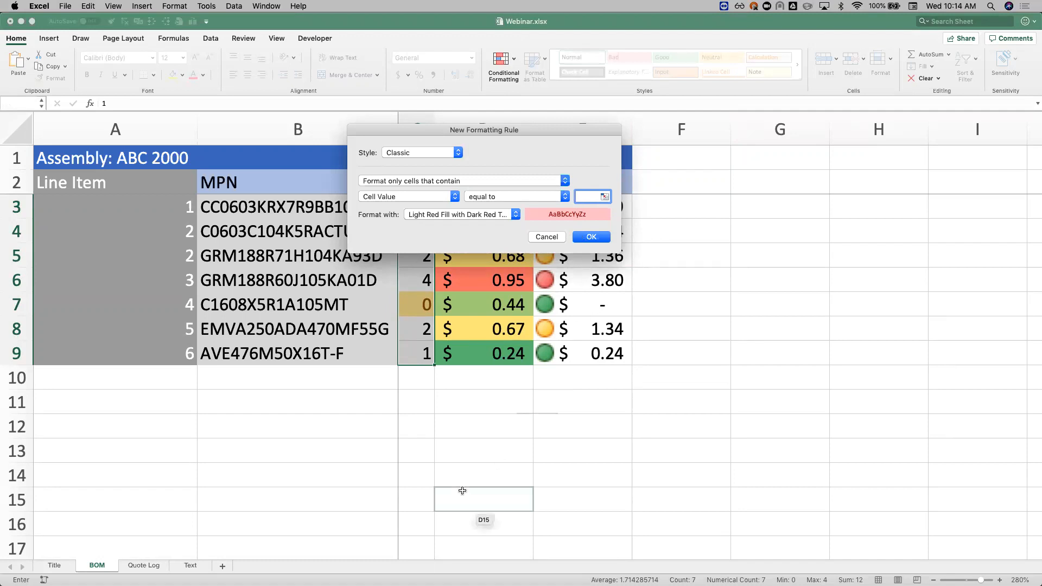
pyautogui.click(423, 442)
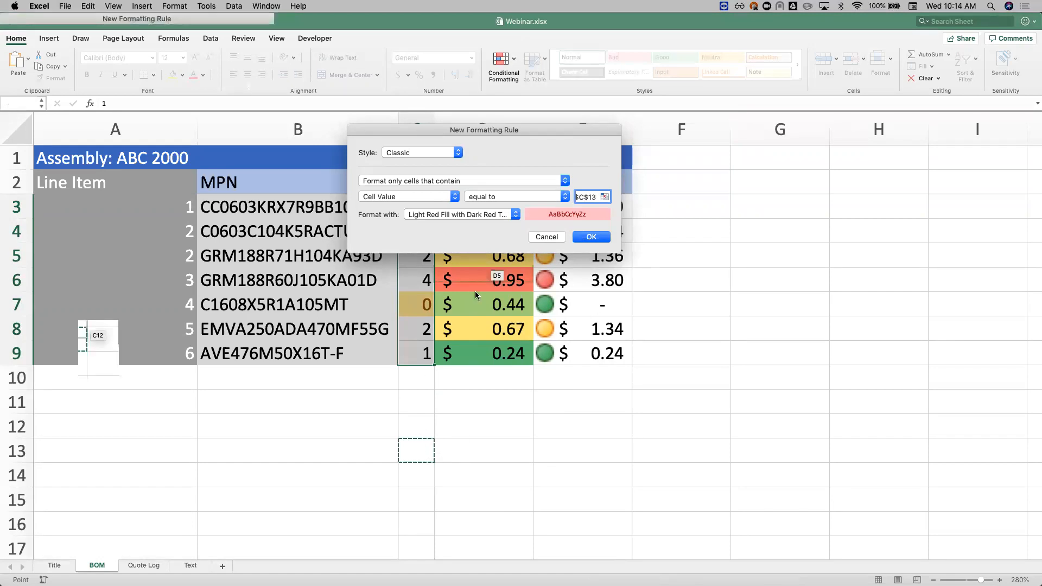
pyautogui.click(590, 236)
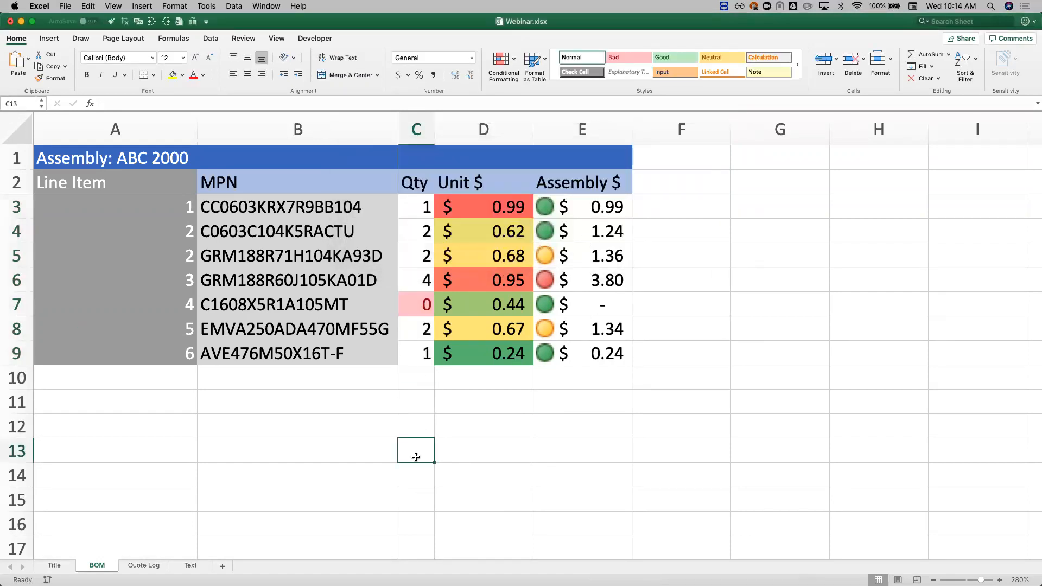
# Step: Test the quantity highlight rule by entering 1, 2 and 3 in turn in cell C13
pyautogui.write('1')
pyautogui.press('Return')
pyautogui.click(415, 457)
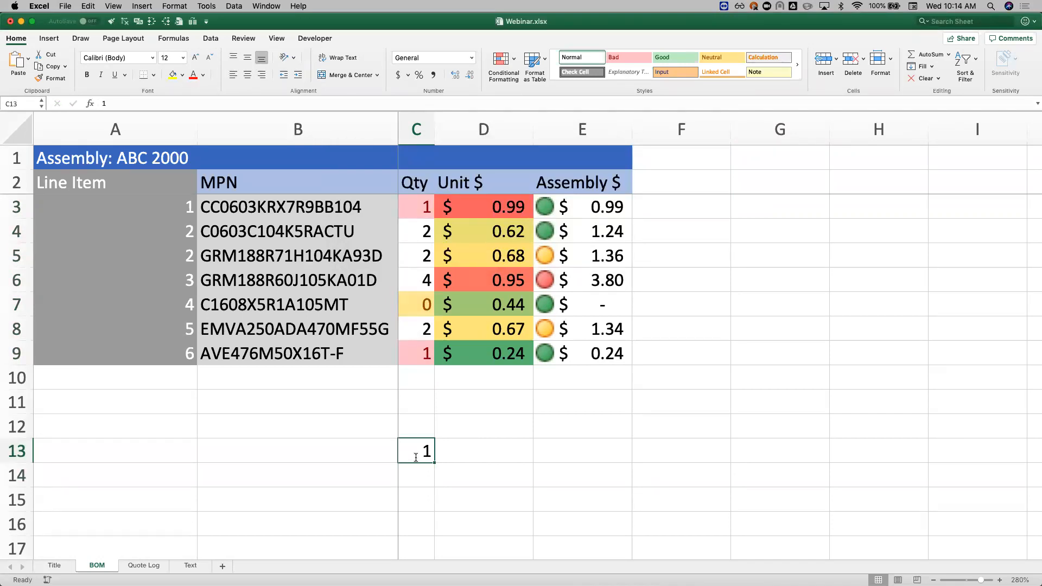
pyautogui.write('2')
pyautogui.press('Return')
pyautogui.click(415, 457)
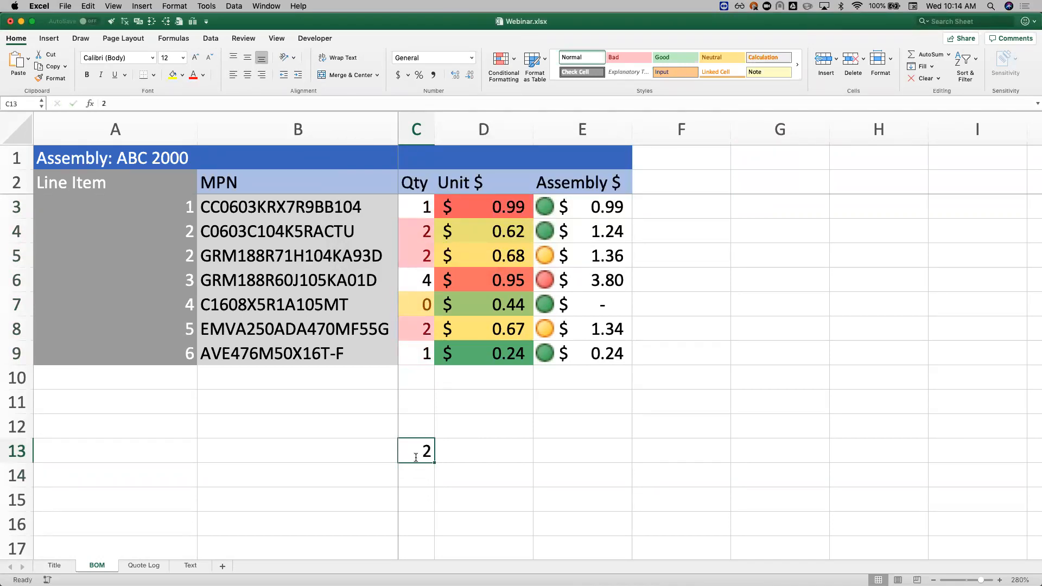
pyautogui.write('3')
pyautogui.press('Return')
pyautogui.click(416, 457)
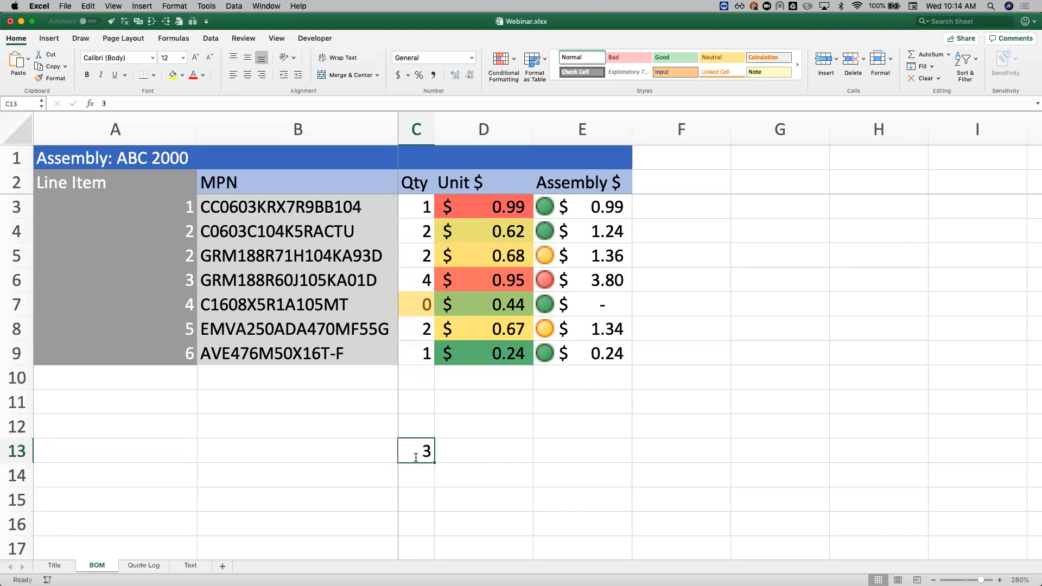
# Step: Add the column header Part Classification in cell F2
pyautogui.click(591, 224)
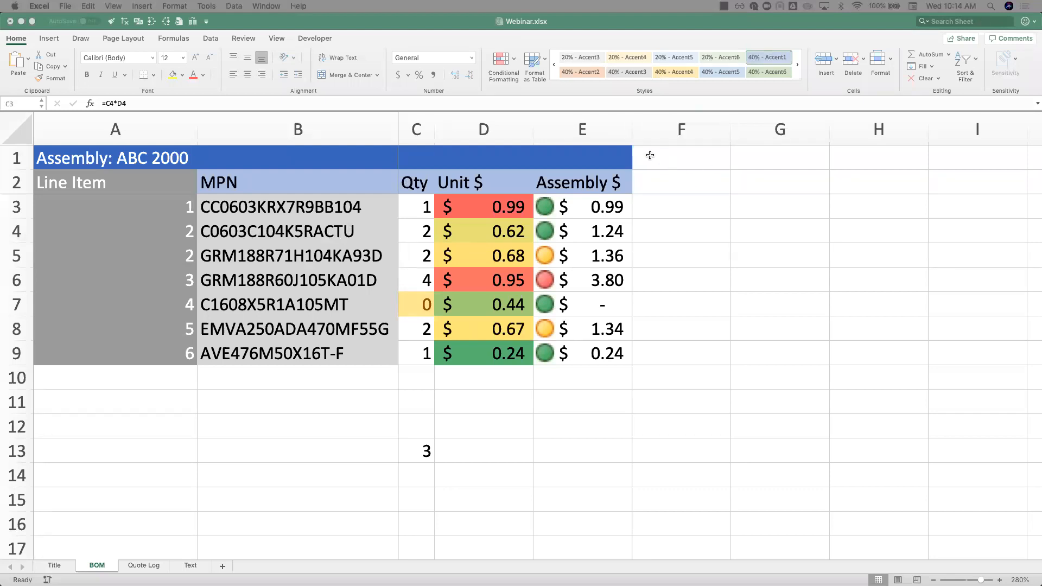
pyautogui.click(665, 180)
pyautogui.click(665, 180)
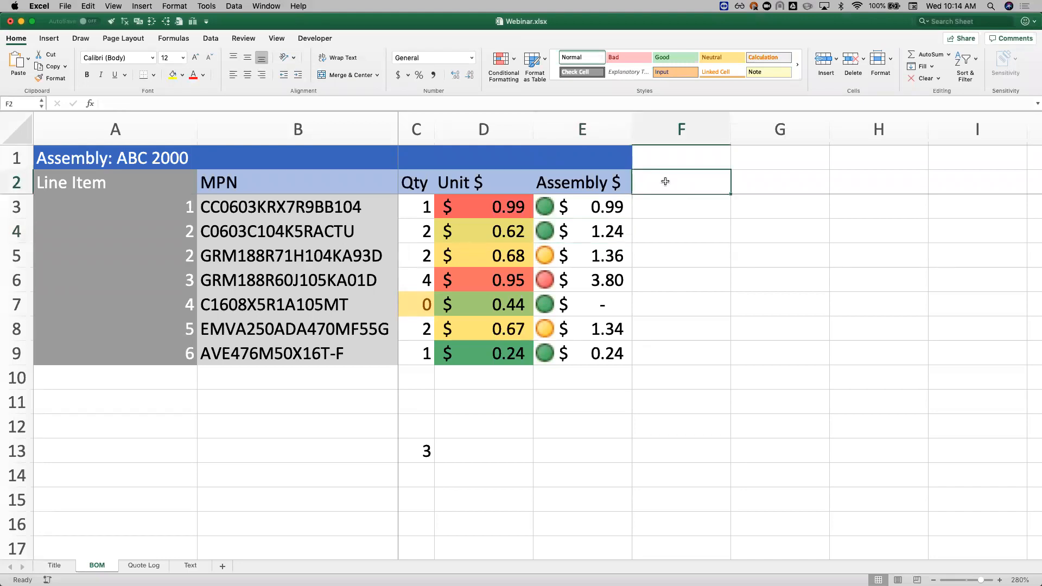
pyautogui.write('Part Clas')
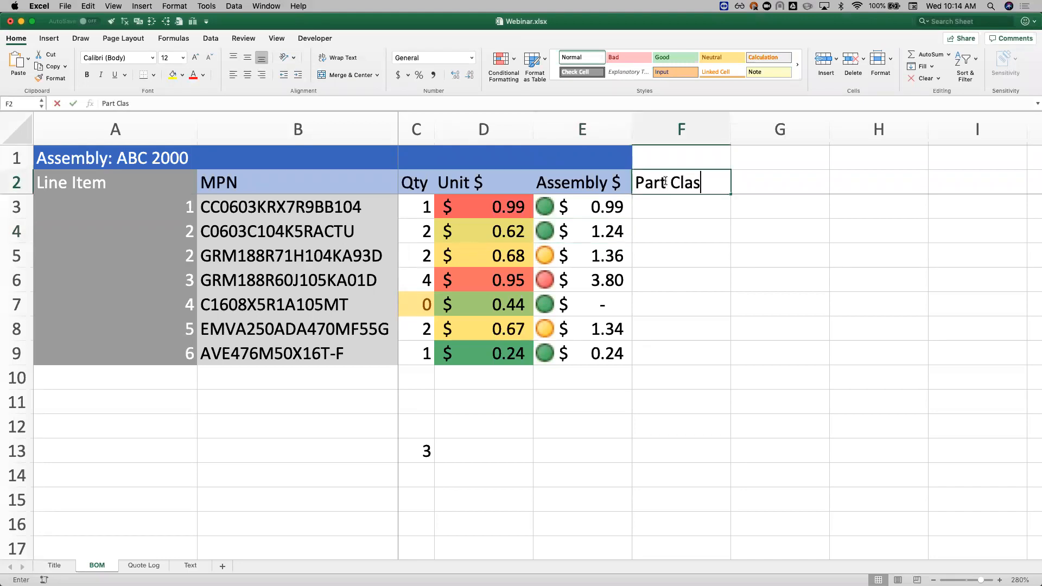
pyautogui.write('sification')
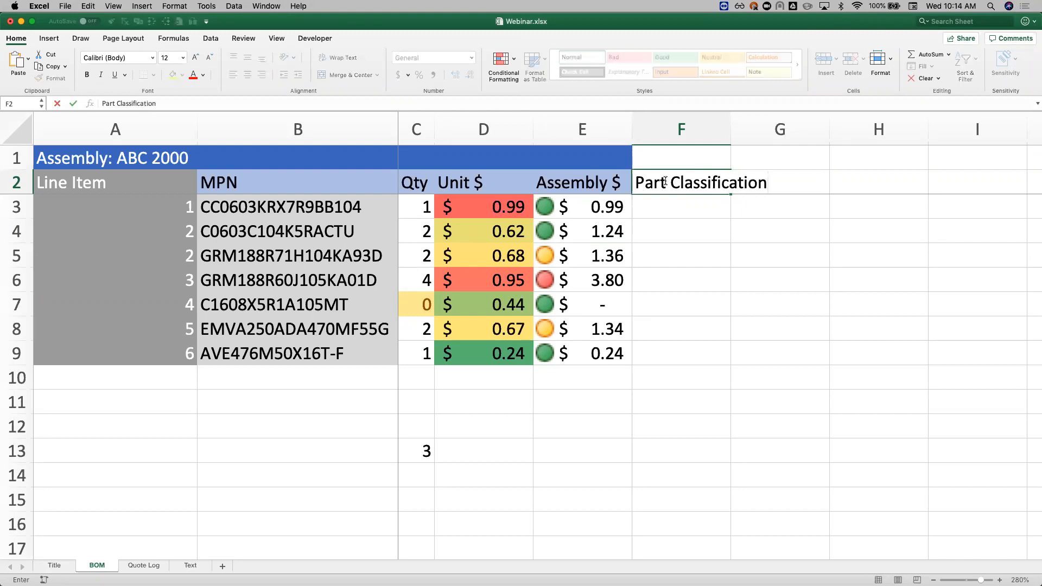
pyautogui.press('Return')
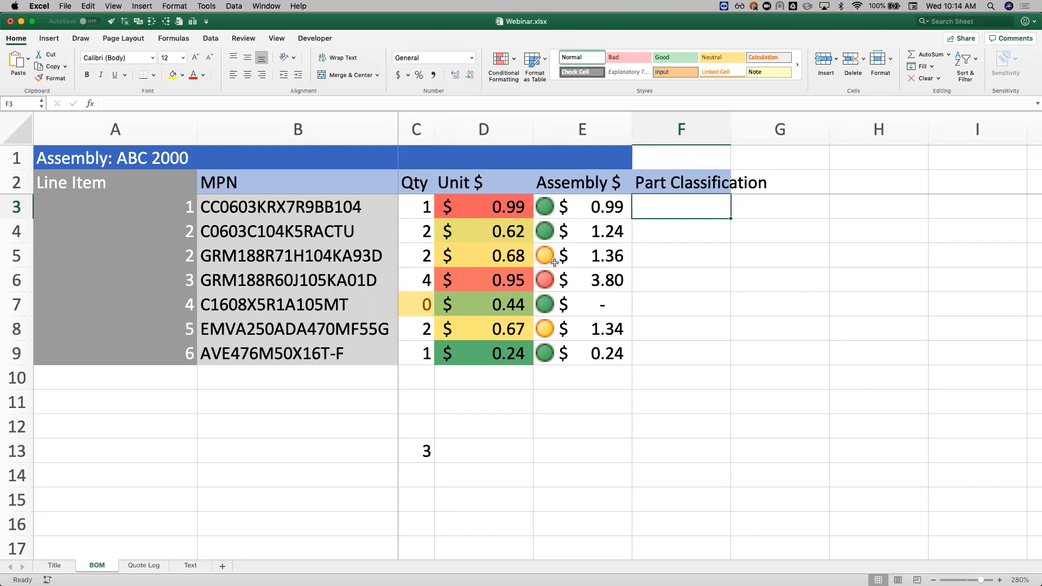
# Step: Enter Class A as the part classification in cell F6
pyautogui.click(669, 279)
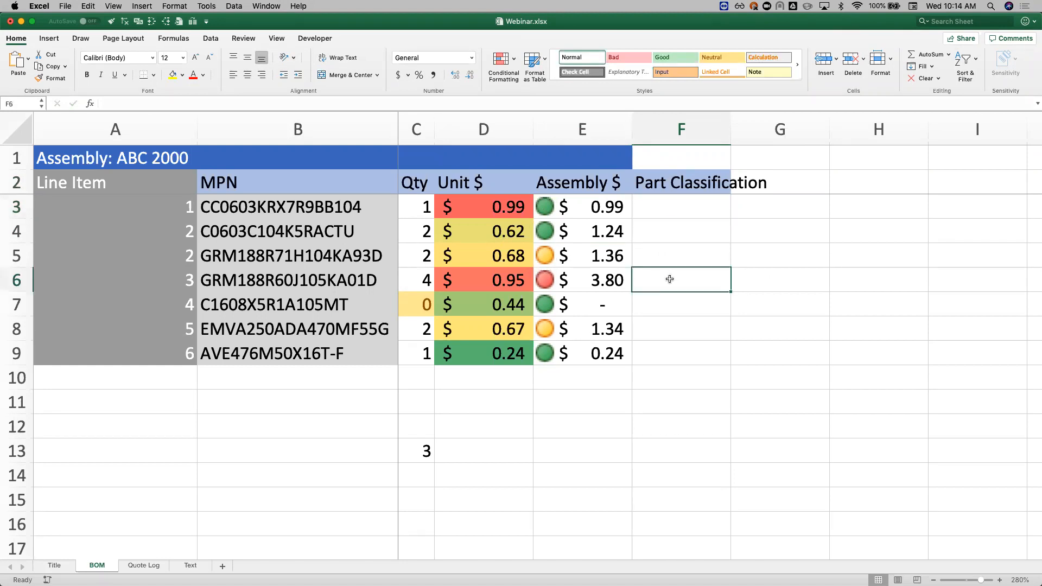
pyautogui.write('Class A')
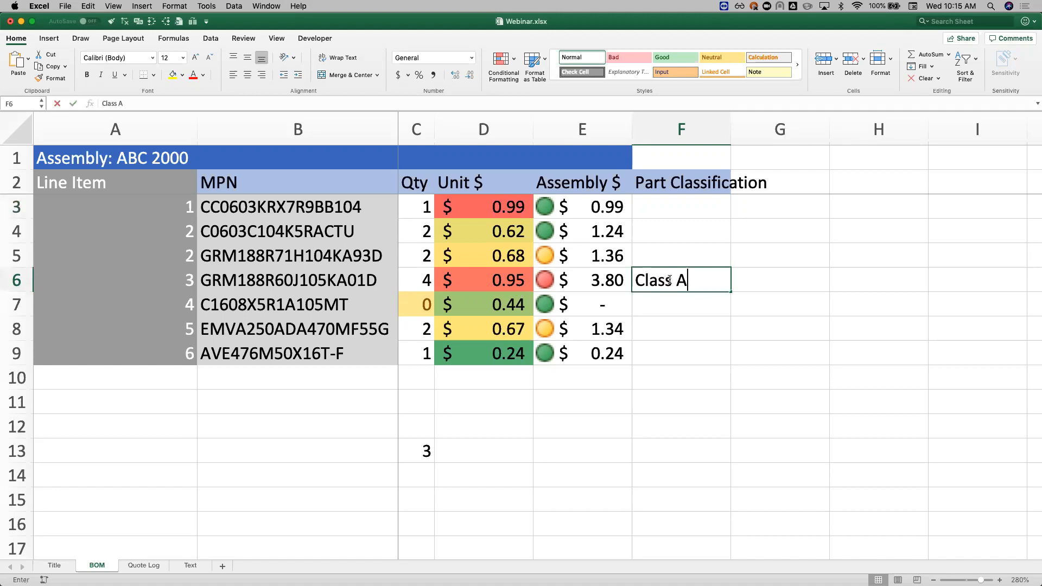
pyautogui.press('Return')
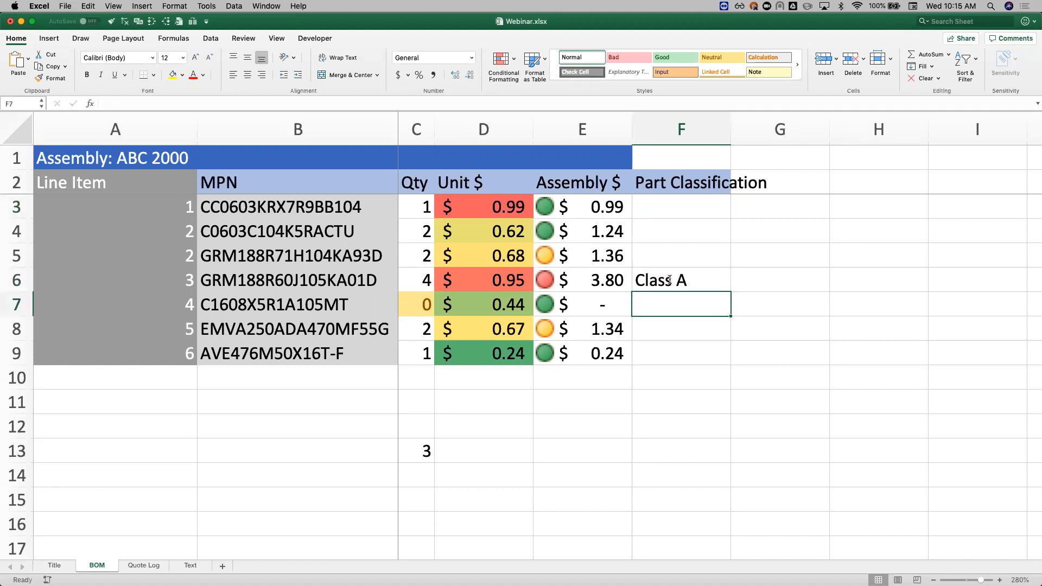
# Step: Enter Class B as the part classification in cell F5
pyautogui.click(573, 257)
pyautogui.click(581, 332)
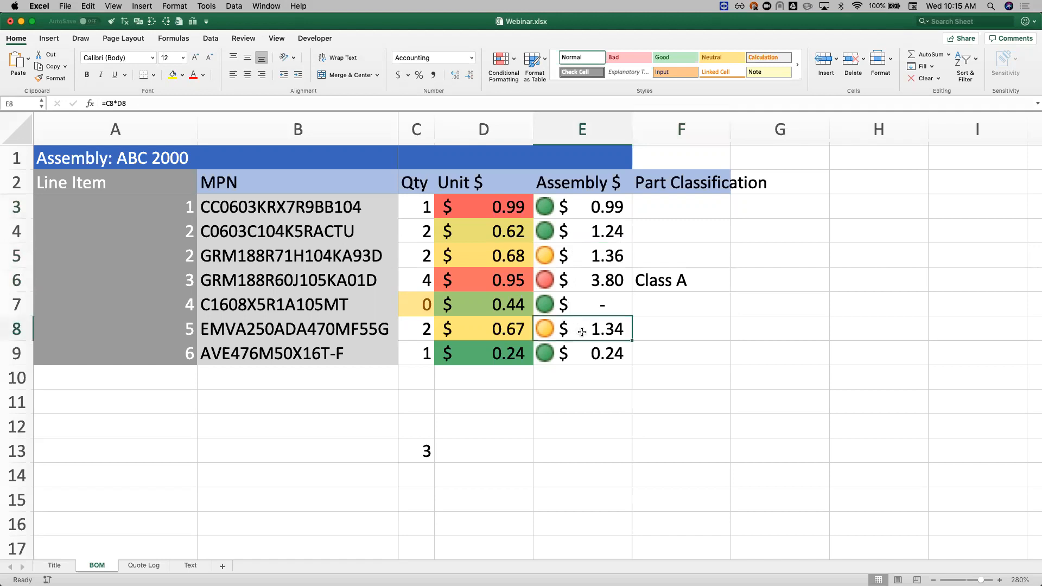
pyautogui.click(668, 252)
pyautogui.write('Class B')
pyautogui.press('Return')
pyautogui.press('Return')
pyautogui.press('Return')
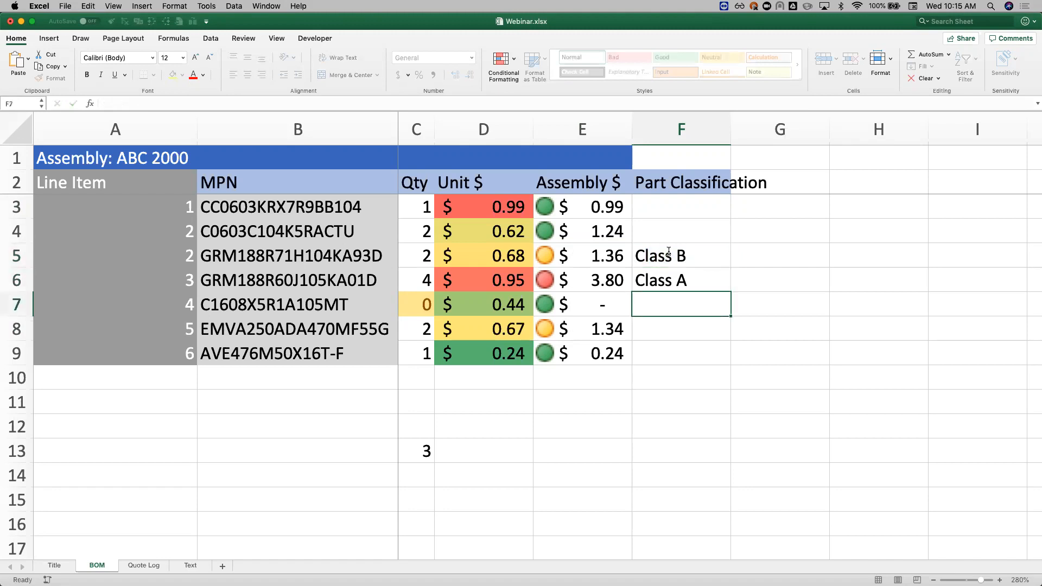
# Step: Classify the part in row 8 as Class B in cell F8
pyautogui.write('Class B')
pyautogui.press('Return')
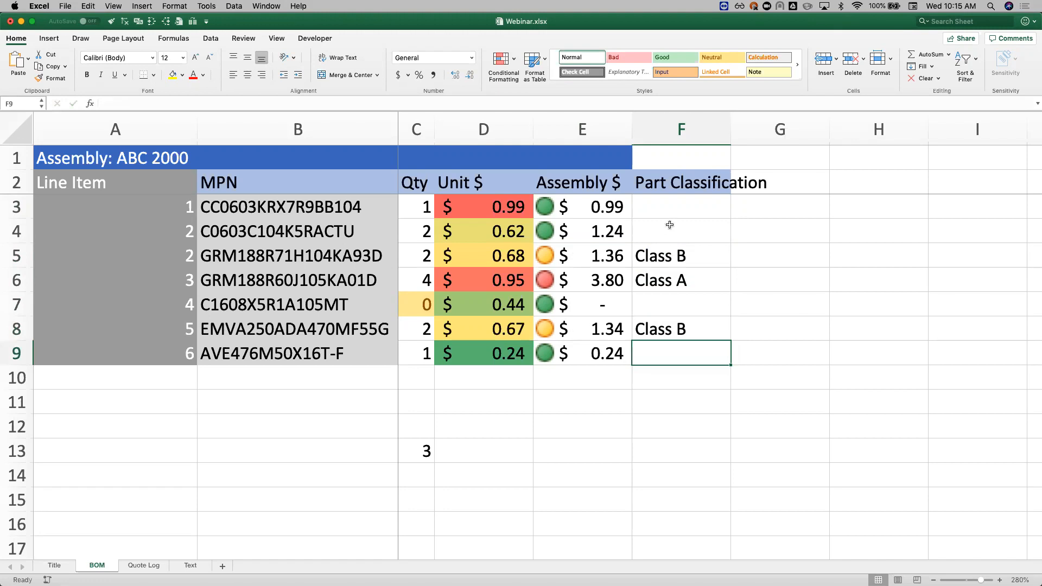
# Step: Copy the Class B entry from cell F5 over cell F8
pyautogui.click(664, 254)
pyautogui.press('super+c')
pyautogui.click(668, 328)
pyautogui.press('super+v')
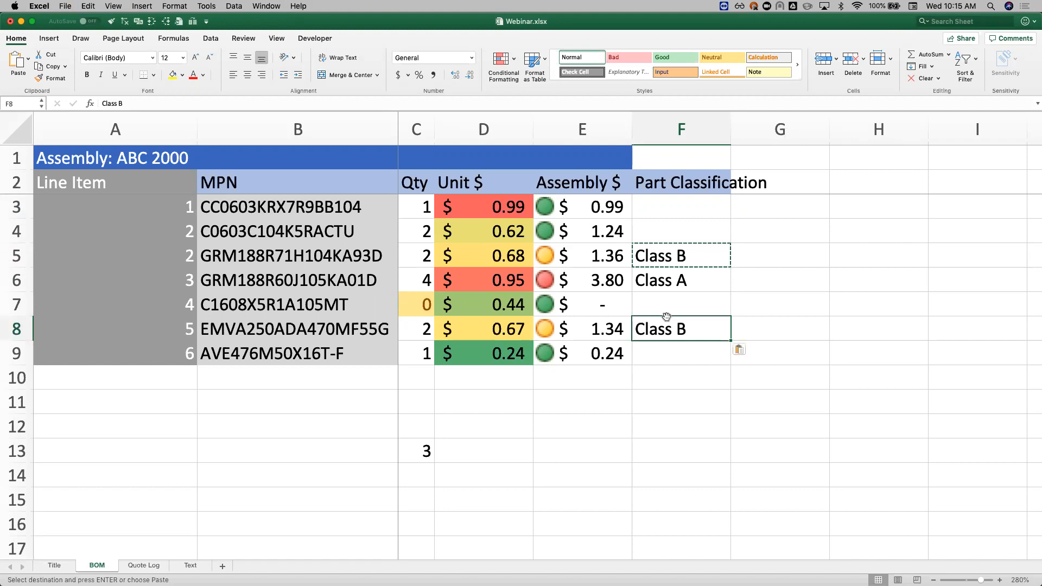
pyautogui.click(673, 301)
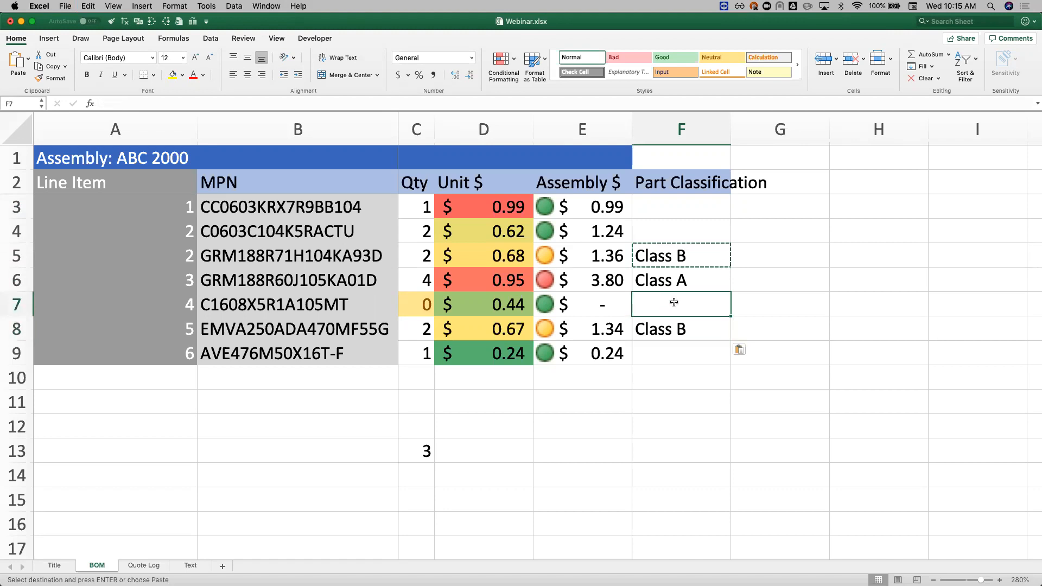
pyautogui.press('Escape')
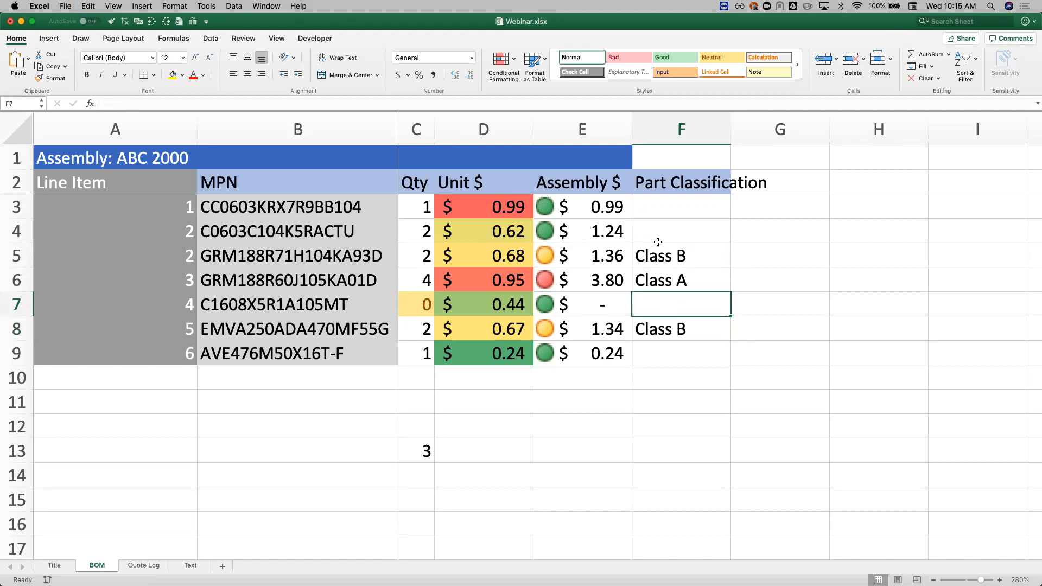
# Step: Fill the blank classification cells F3, F4, F7 and F9 with Class C in a single entry
pyautogui.click(659, 207)
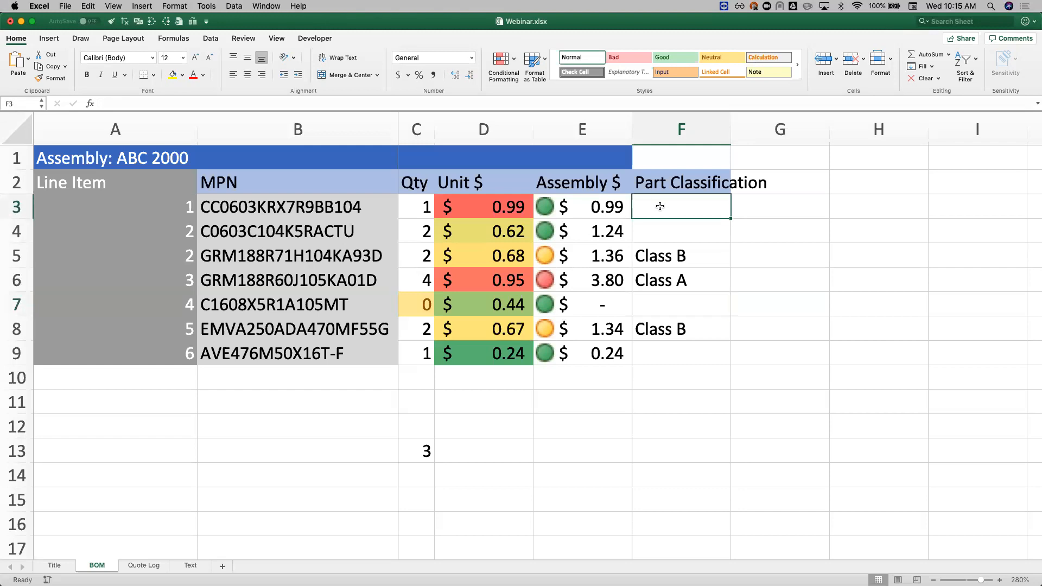
pyautogui.keyDown('super'); pyautogui.click(663, 230); pyautogui.keyUp('super')
pyautogui.keyDown('super'); pyautogui.click(678, 304); pyautogui.keyUp('super')
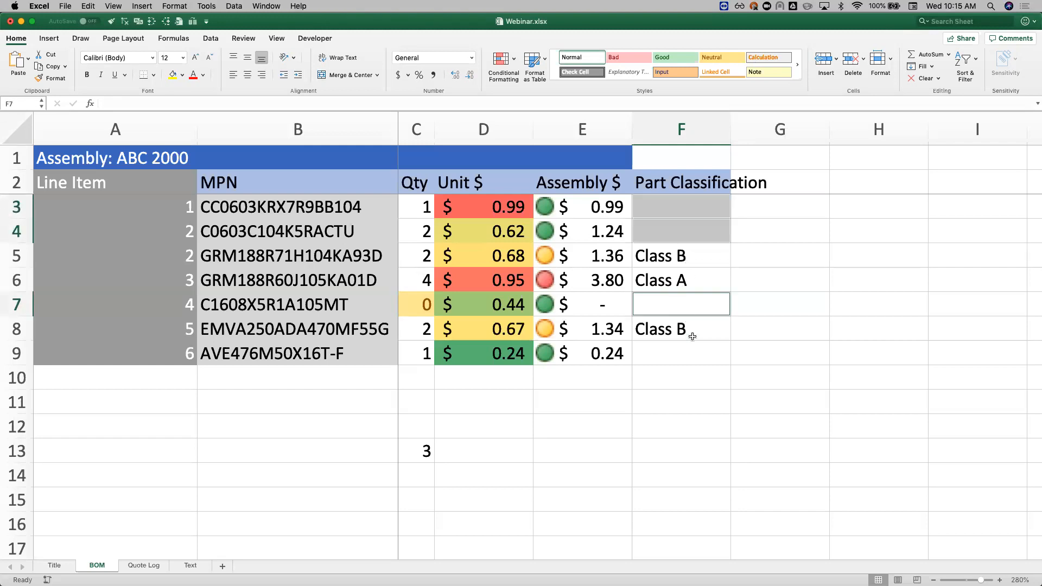
pyautogui.keyDown('super'); pyautogui.click(684, 357); pyautogui.keyUp('super')
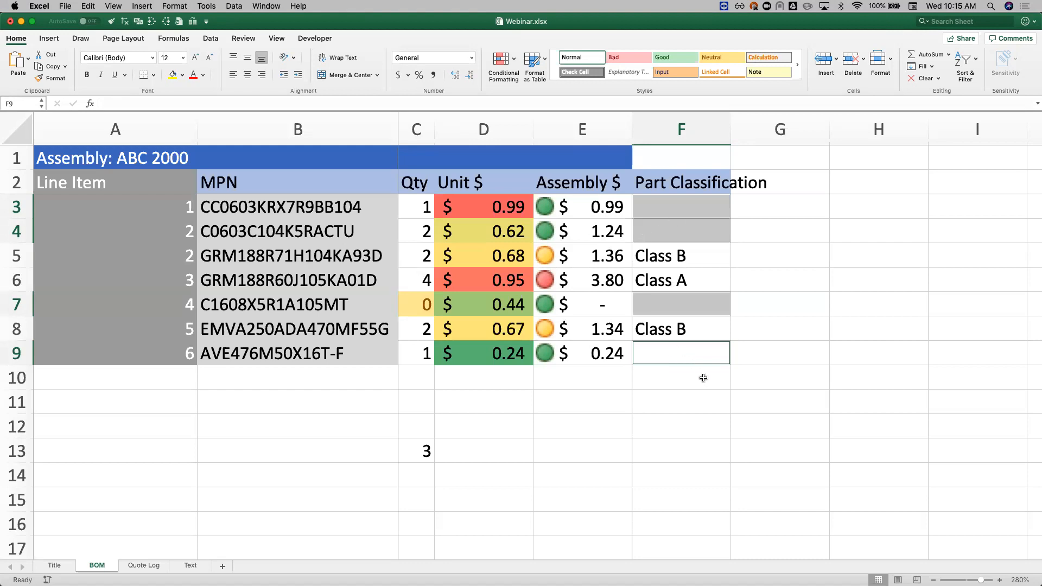
pyautogui.write('Part')
pyautogui.press('BackSpace')
pyautogui.press('BackSpace')
pyautogui.press('BackSpace')
pyautogui.press('BackSpace')
pyautogui.press('BackSpace')
pyautogui.write('Class C')
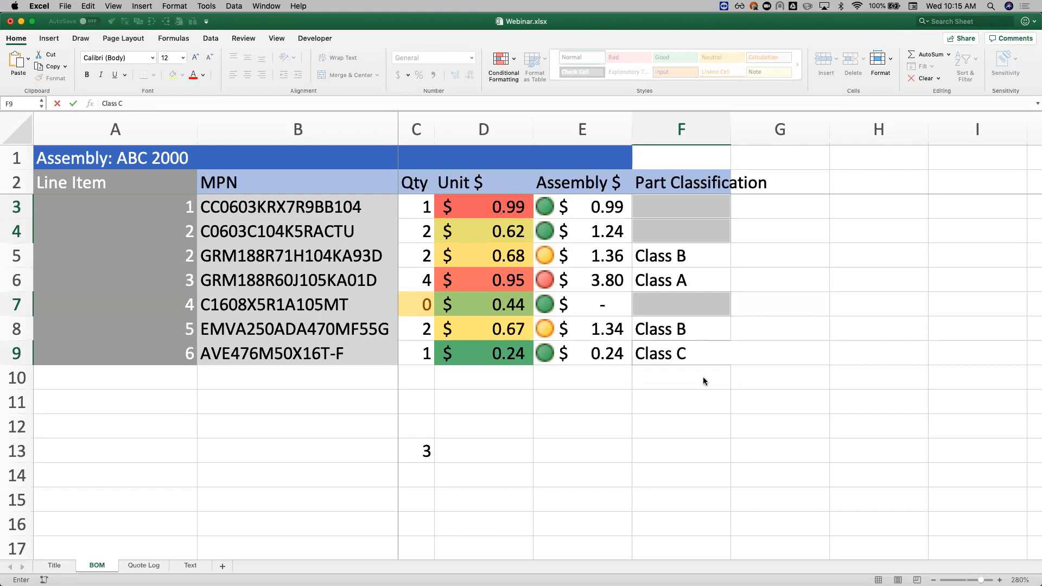
pyautogui.hotkey('ctrl', 'Return')
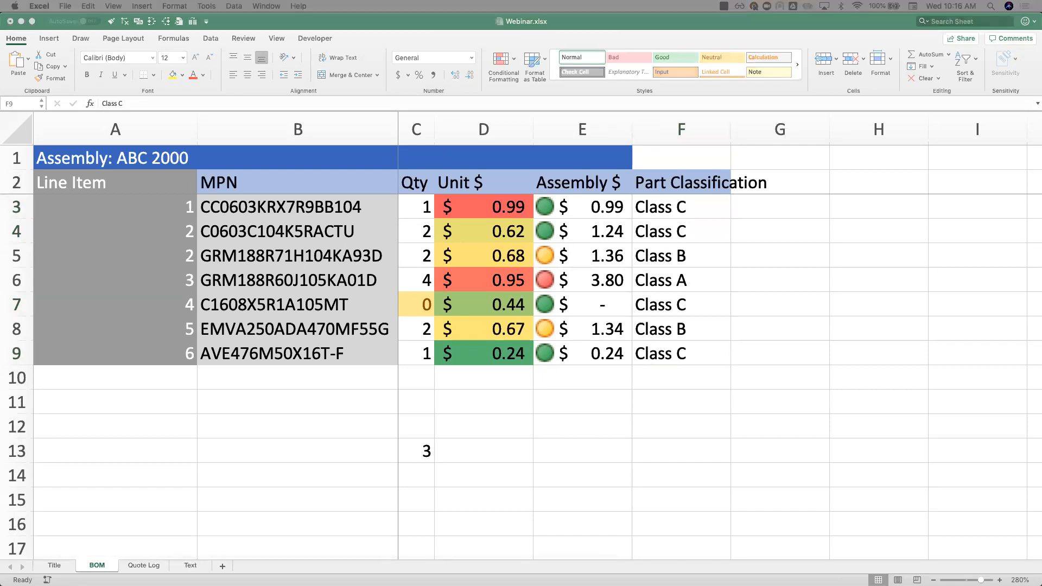
# Step: Add the column header Qty 1 Ext $ in cell G1
pyautogui.click(662, 260)
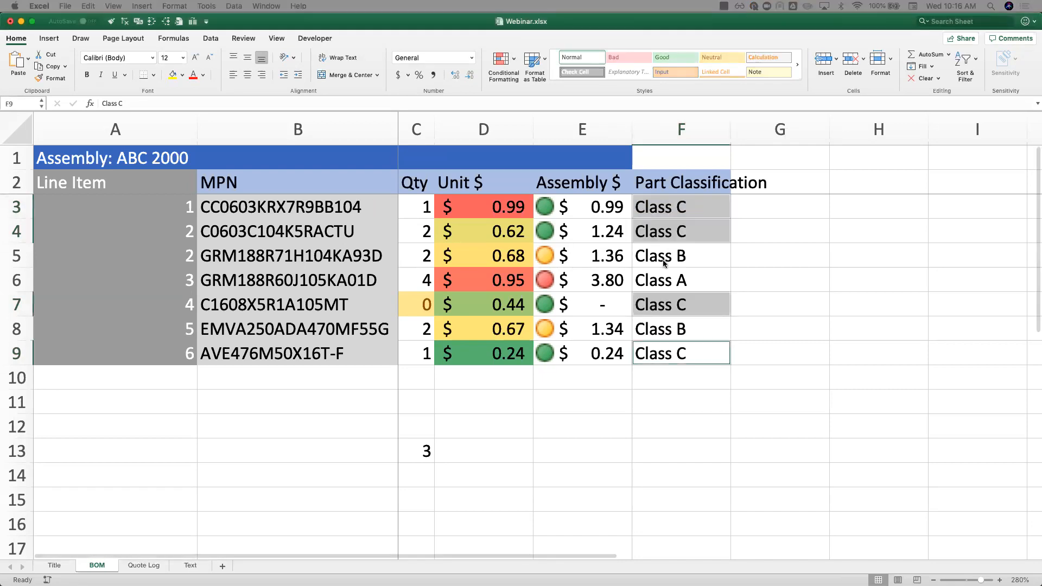
pyautogui.hscroll(5, 673, 196)
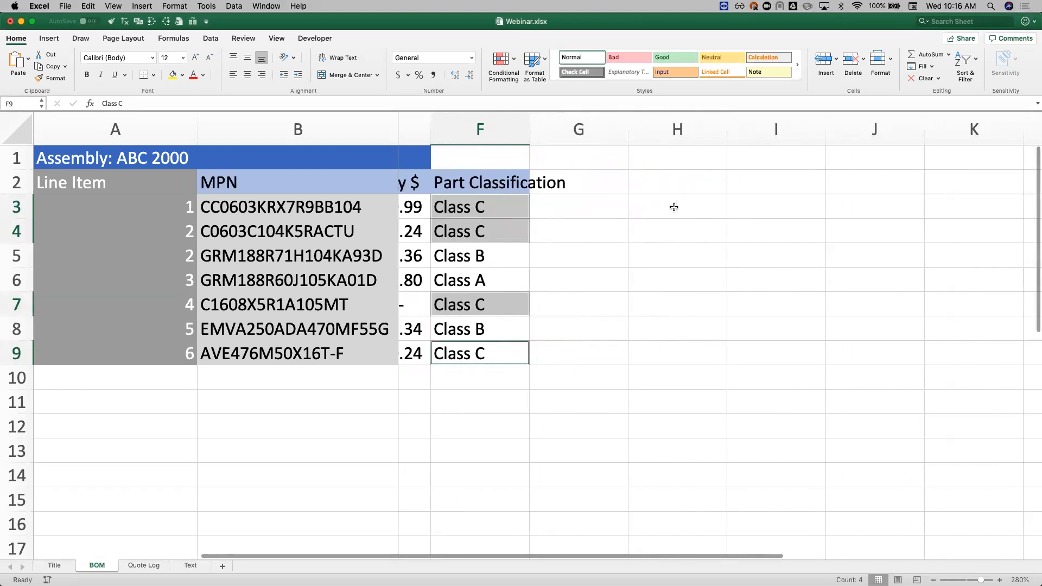
pyautogui.click(598, 157)
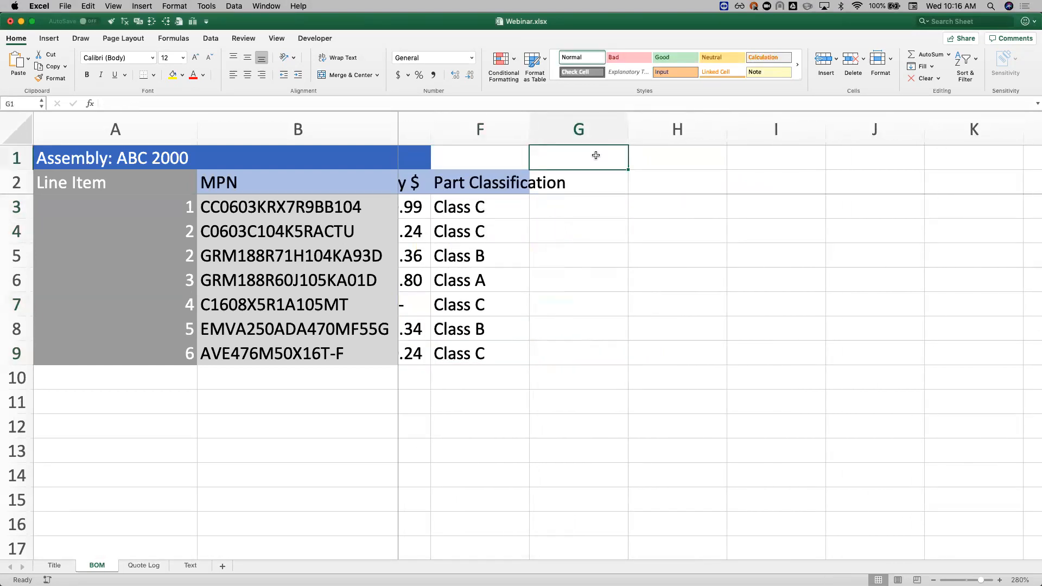
pyautogui.write('Qty 1')
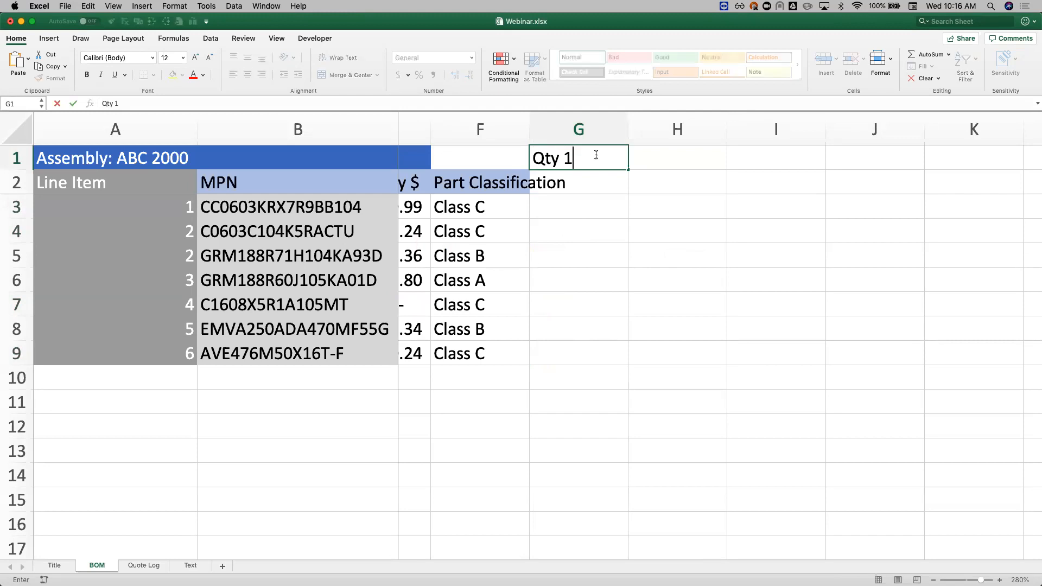
pyautogui.write(' Ext $')
pyautogui.press('Tab')
# Step: Add the headers Qty 2 Ext $ in cell H1 and Qty 3 Ext $ in cell I1
pyautogui.write('Q')
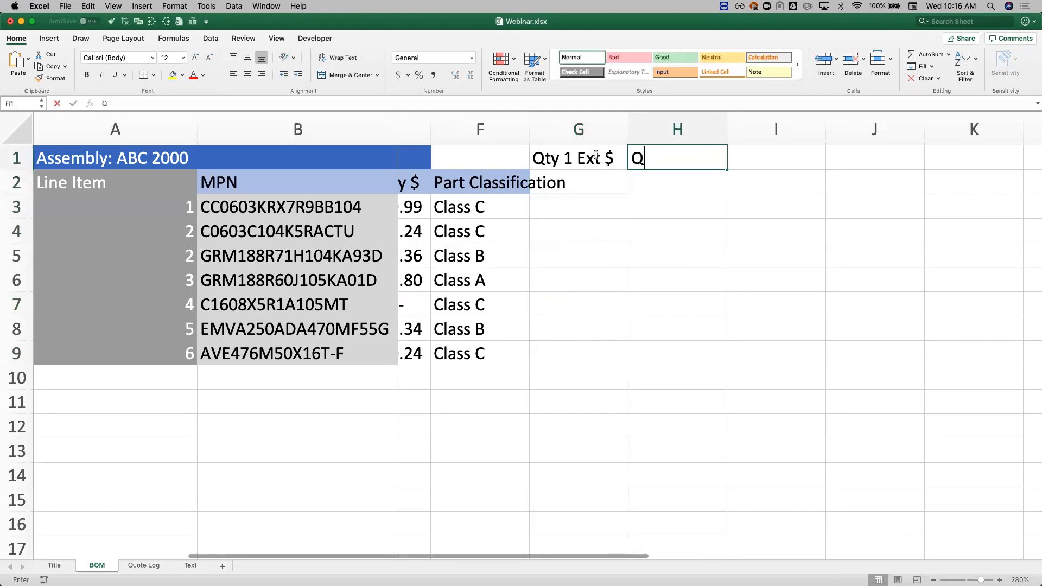
pyautogui.write('ty 2 Ext #')
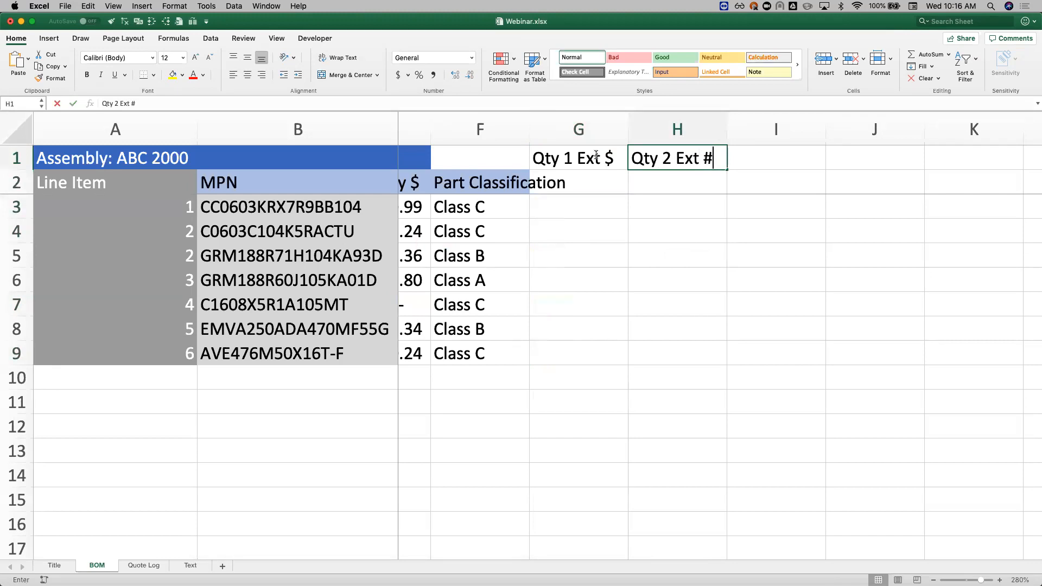
pyautogui.press('BackSpace')
pyautogui.write('$')
pyautogui.press('Tab')
pyautogui.write('Qty')
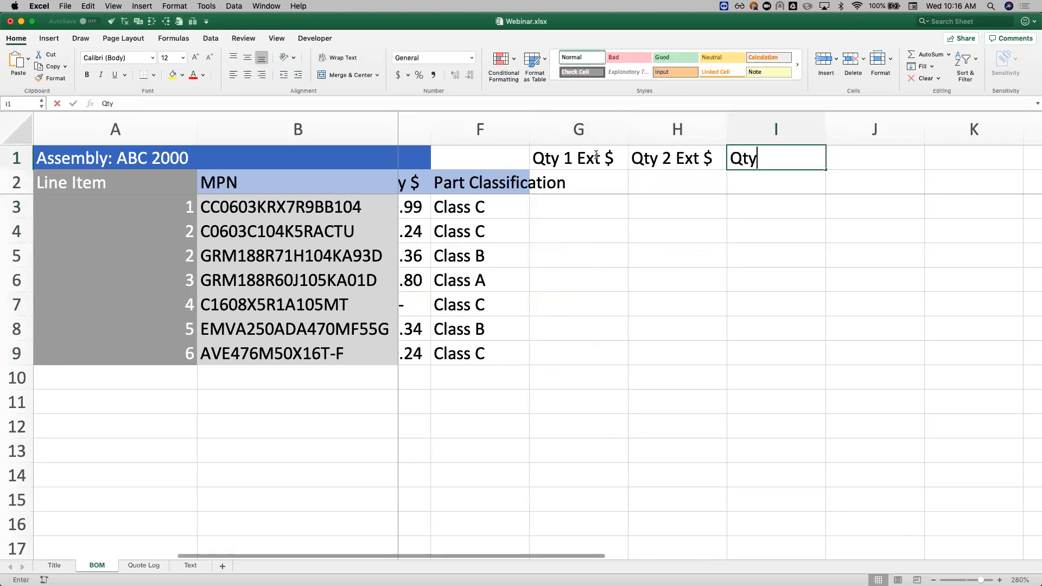
pyautogui.write(' 3 Ext #')
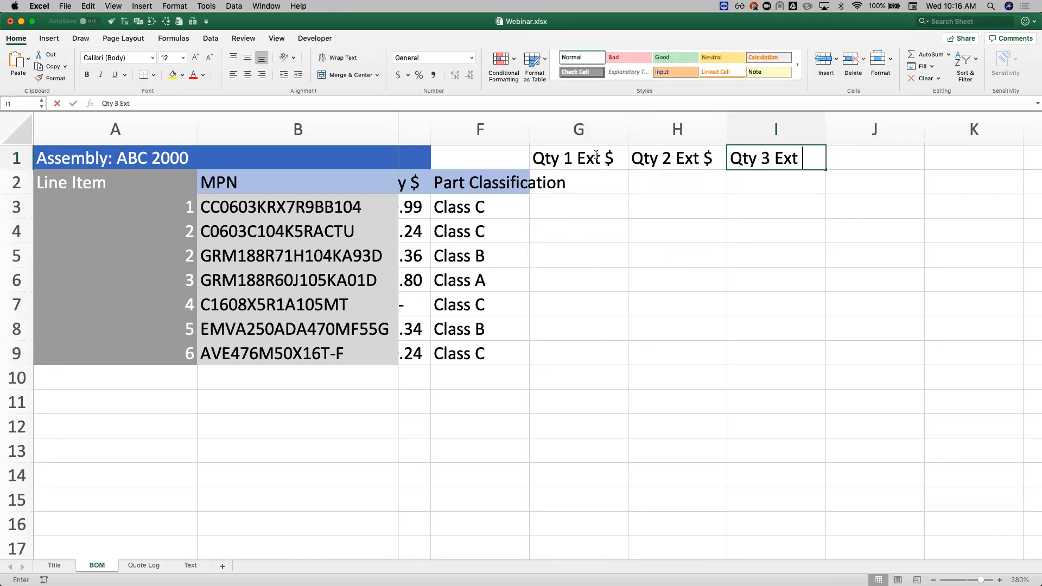
pyautogui.press('BackSpace')
pyautogui.write('$')
pyautogui.press('Return')
# Step: Enter the build quantities 10, 50 and 100 in cells G2, H2 and I2
pyautogui.press('Left')
pyautogui.write('10')
pyautogui.press('Tab')
pyautogui.write('50')
pyautogui.press('Tab')
pyautogui.write('100')
pyautogui.press('Return')
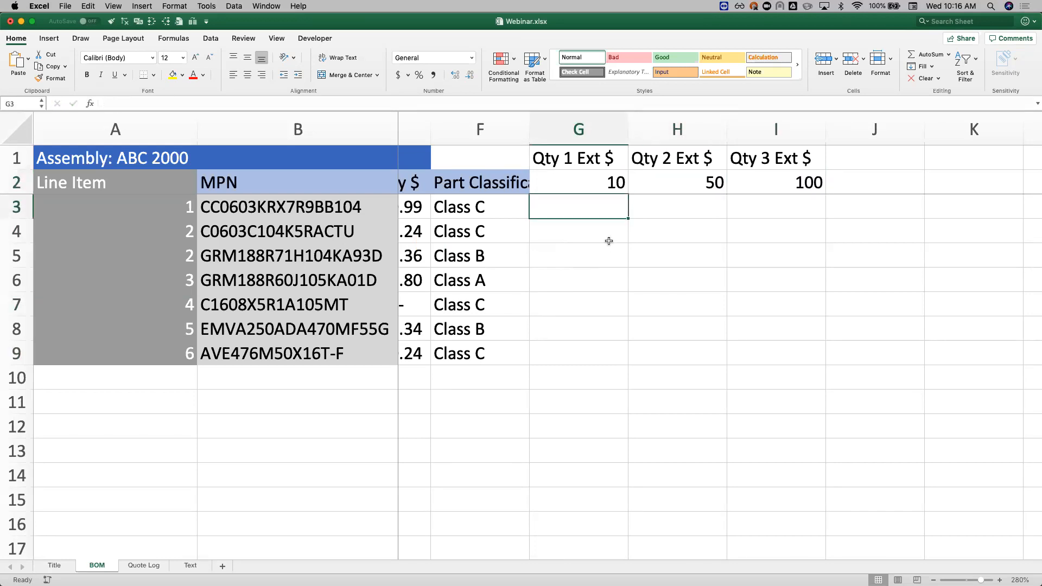
# Step: Calculate the extended cost in G3 with the formula =E3*G2 and fill it down to G9
pyautogui.hscroll(-4, 609, 246)
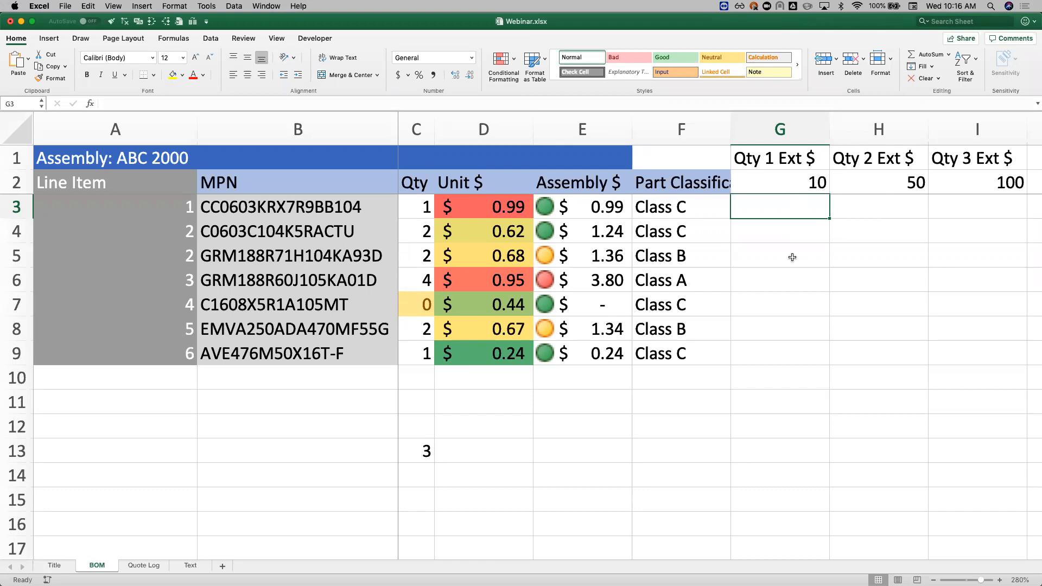
pyautogui.write('=')
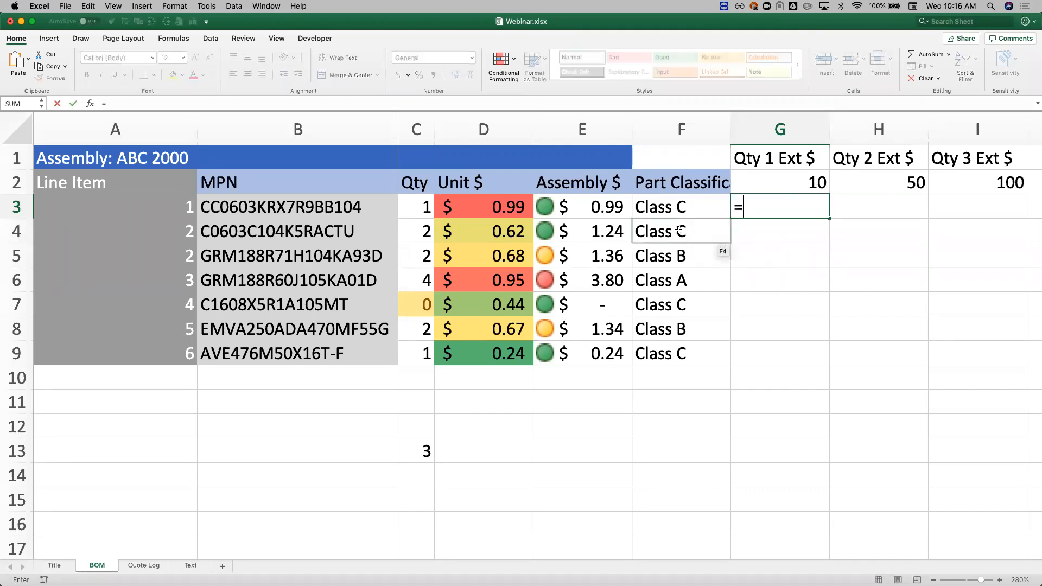
pyautogui.click(611, 207)
pyautogui.write('*')
pyautogui.click(786, 188)
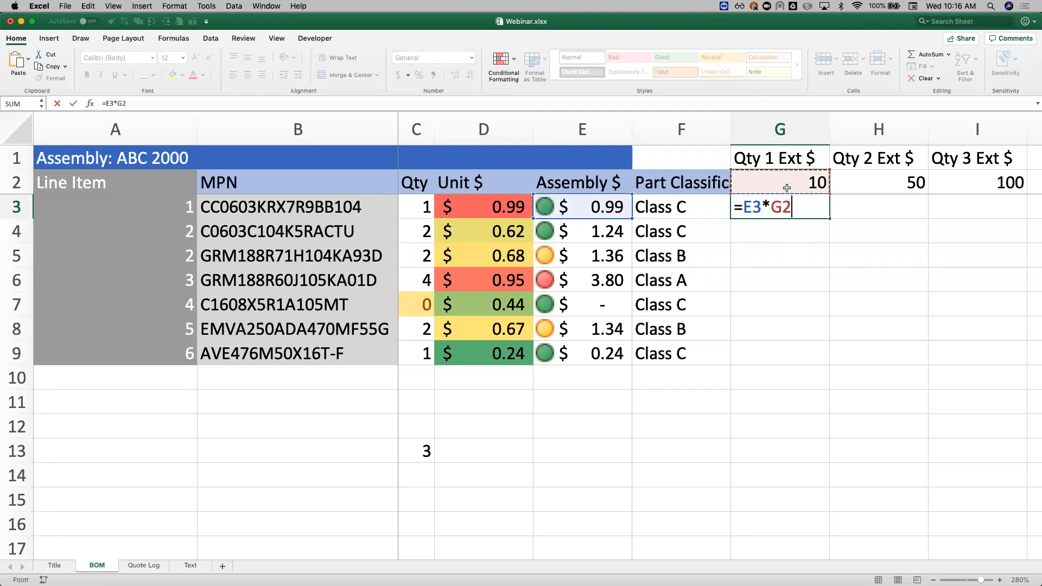
pyautogui.press('Return')
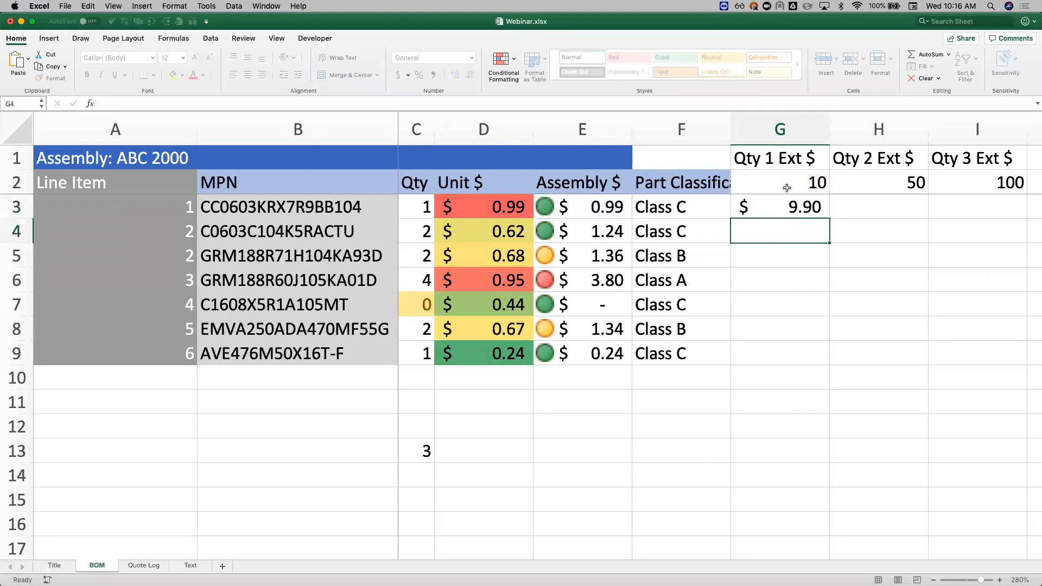
pyautogui.click(807, 207)
pyautogui.moveTo(829, 218); pyautogui.dragTo(809, 361)
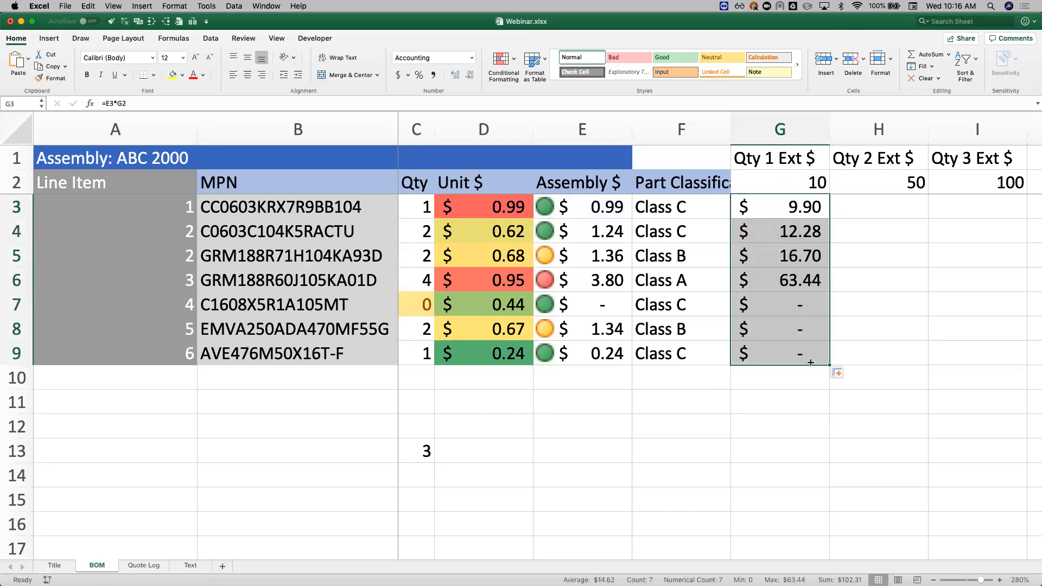
# Step: Compare the cell references used by the formulas in G3 and G4
pyautogui.click(780, 234)
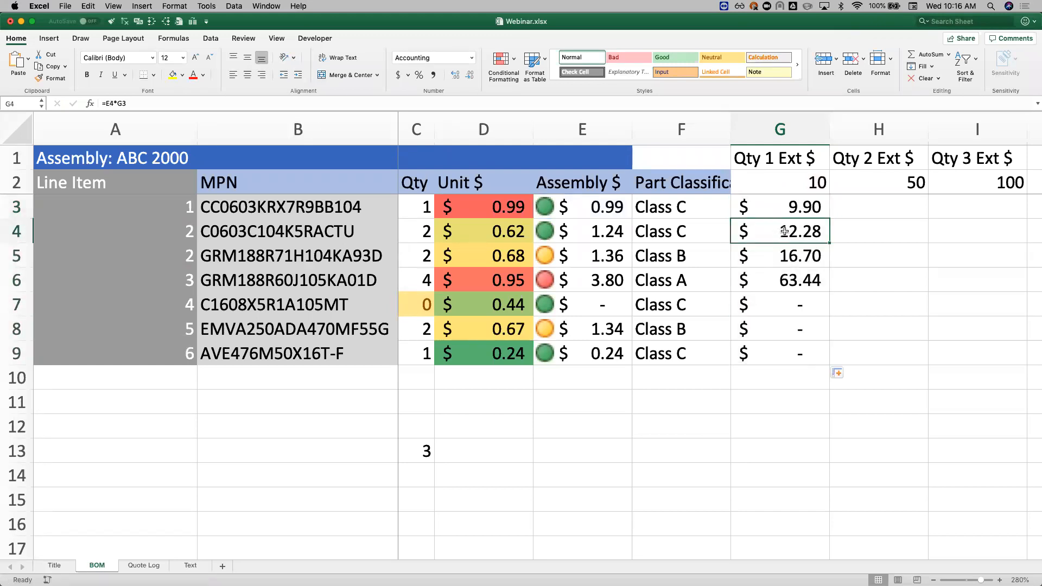
pyautogui.doubleClick(800, 205)
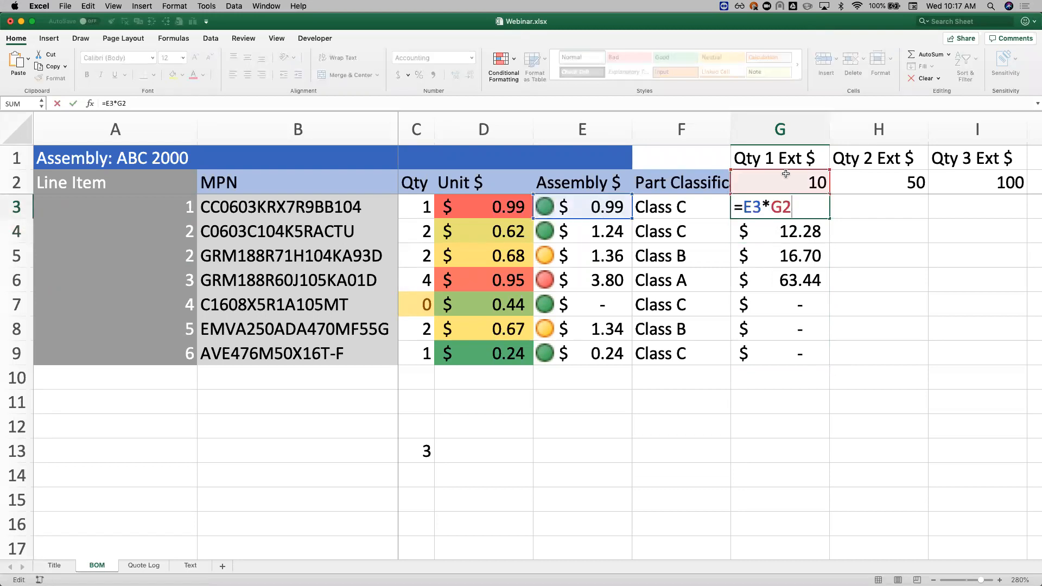
pyautogui.press('Return')
pyautogui.doubleClick(739, 237)
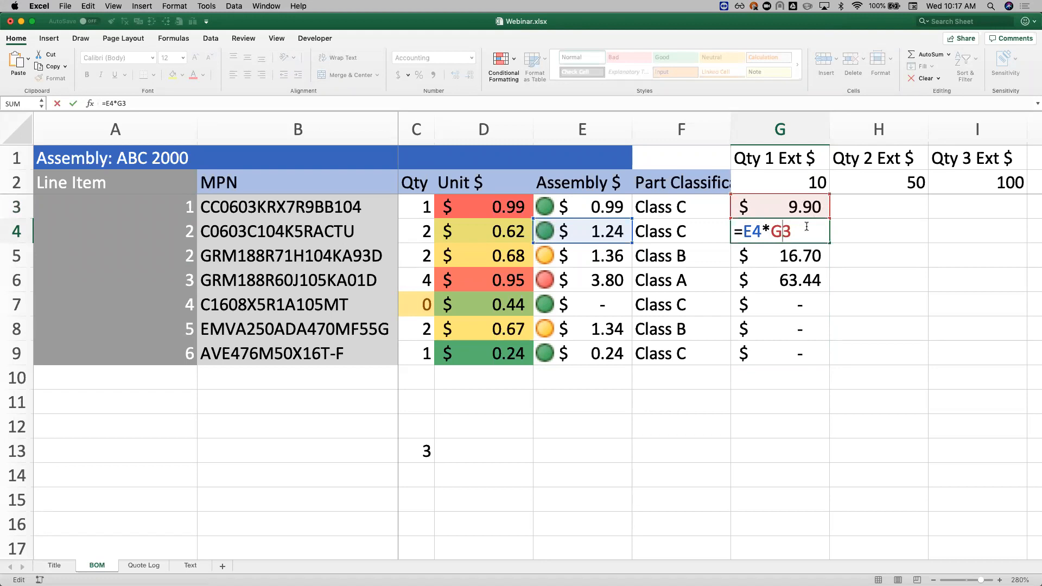
pyautogui.press('Escape')
# Step: Fill the G3 formula across into H3 and inspect the cell references it uses there
pyautogui.click(803, 212)
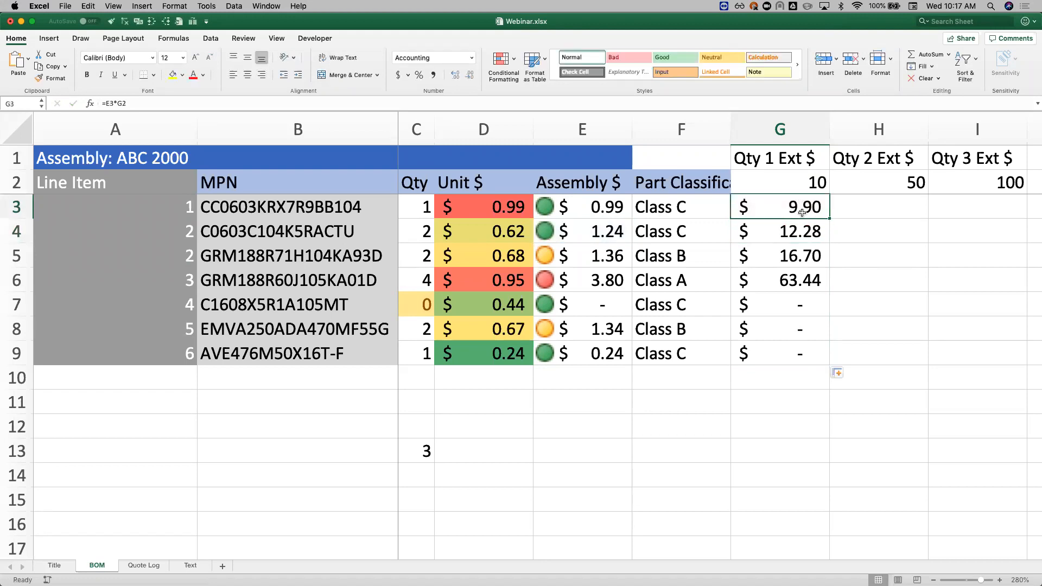
pyautogui.moveTo(830, 217); pyautogui.dragTo(921, 222)
pyautogui.click(888, 206)
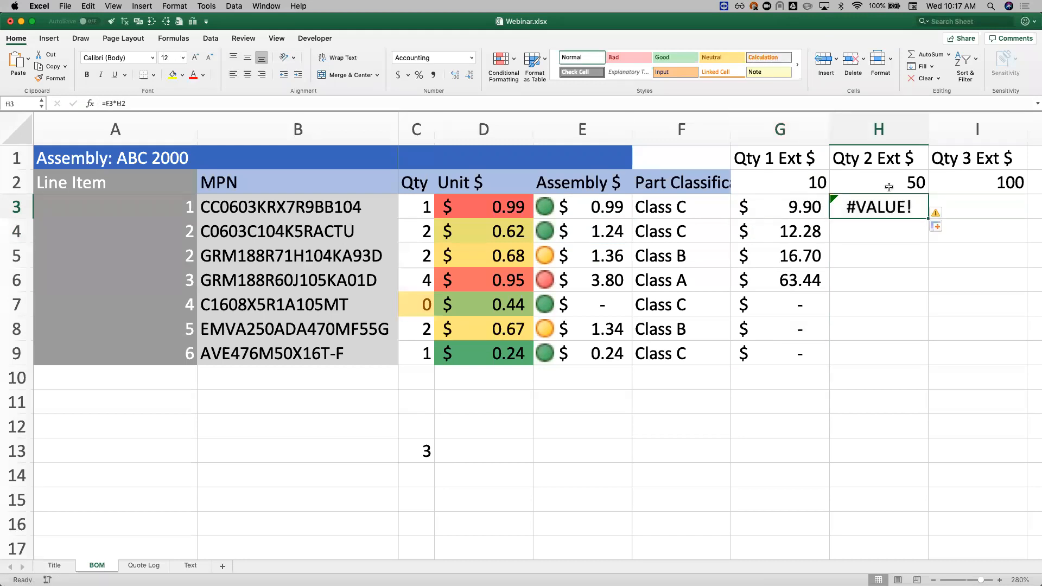
pyautogui.doubleClick(888, 206)
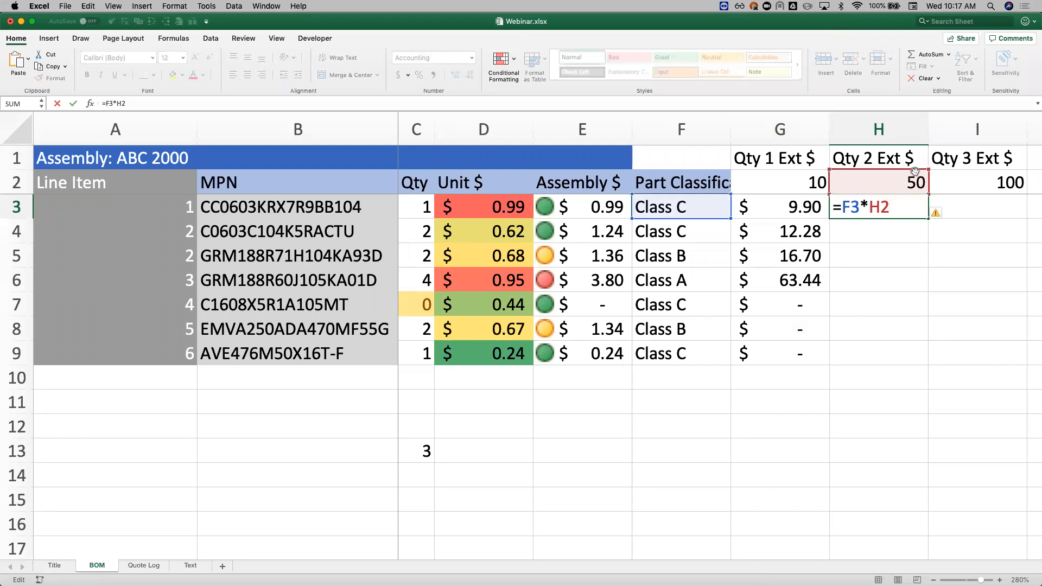
pyautogui.press('Escape')
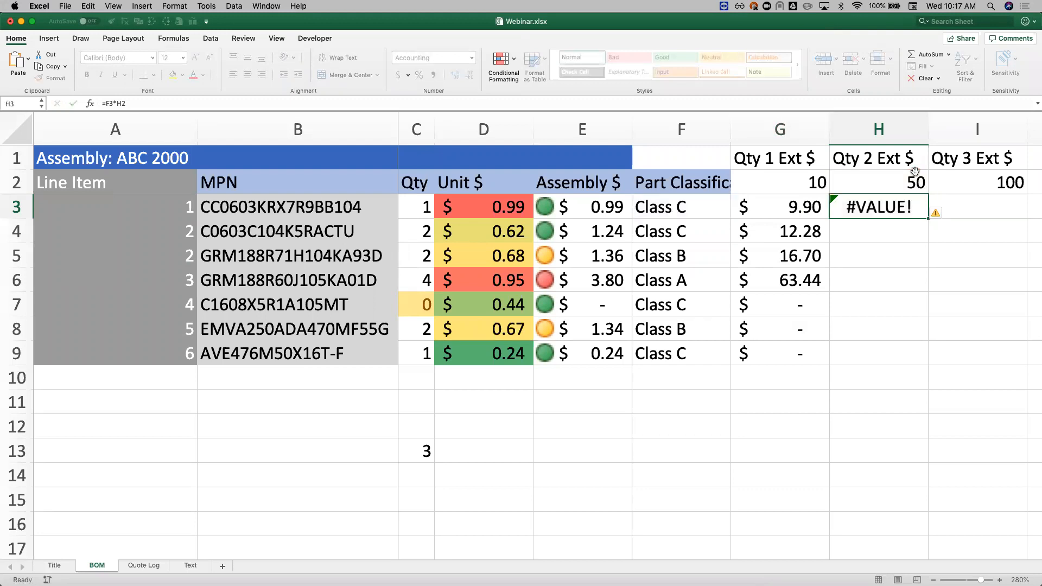
# Step: Clear the extended cost formulas from H3 and from G3:G9
pyautogui.press('Delete')
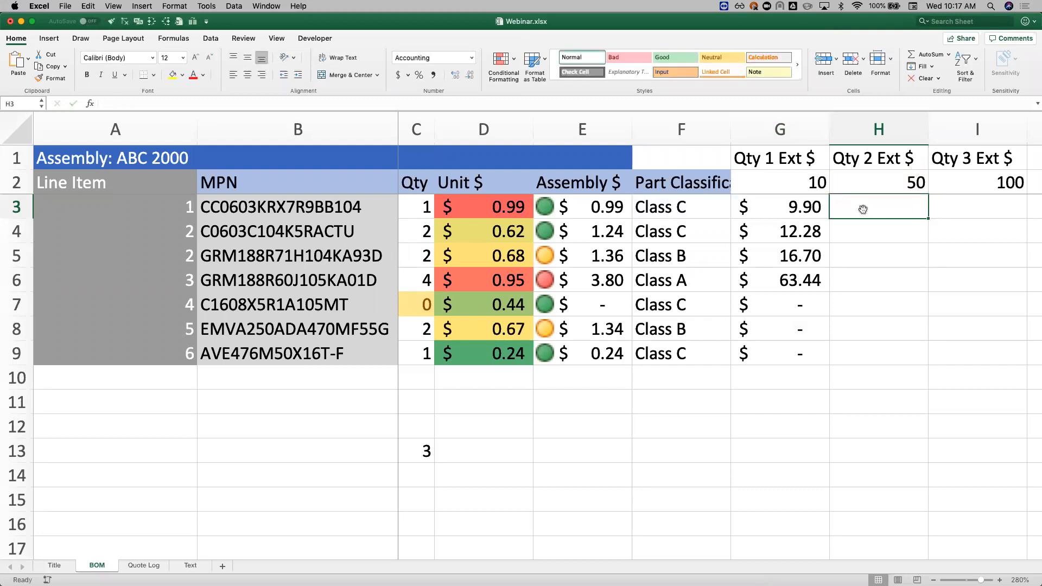
pyautogui.press('Left')
pyautogui.hotkey('ctrl', 'shift', 'Down')
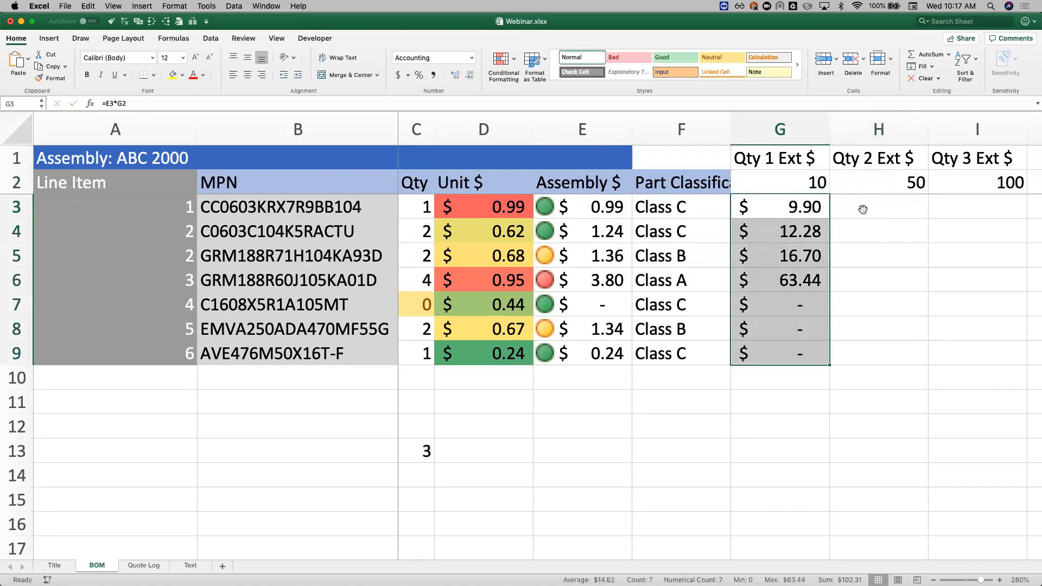
pyautogui.press('Delete')
# Step: Enter the formula =$E3*G$2 in G3, locking the assembly cost column and the build quantity row
pyautogui.press('Up')
pyautogui.press('Down')
pyautogui.write('=')
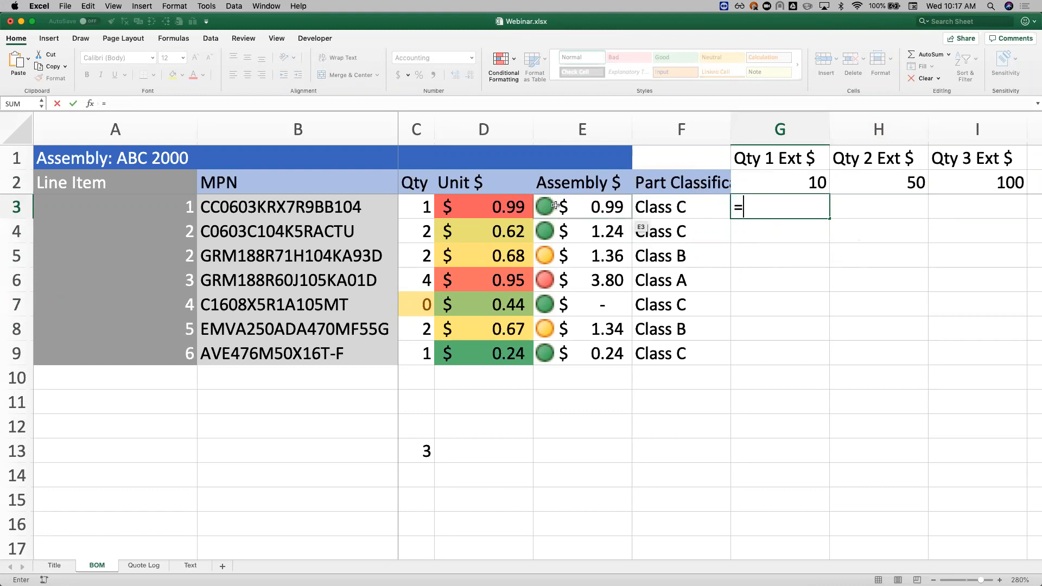
pyautogui.write('E3*')
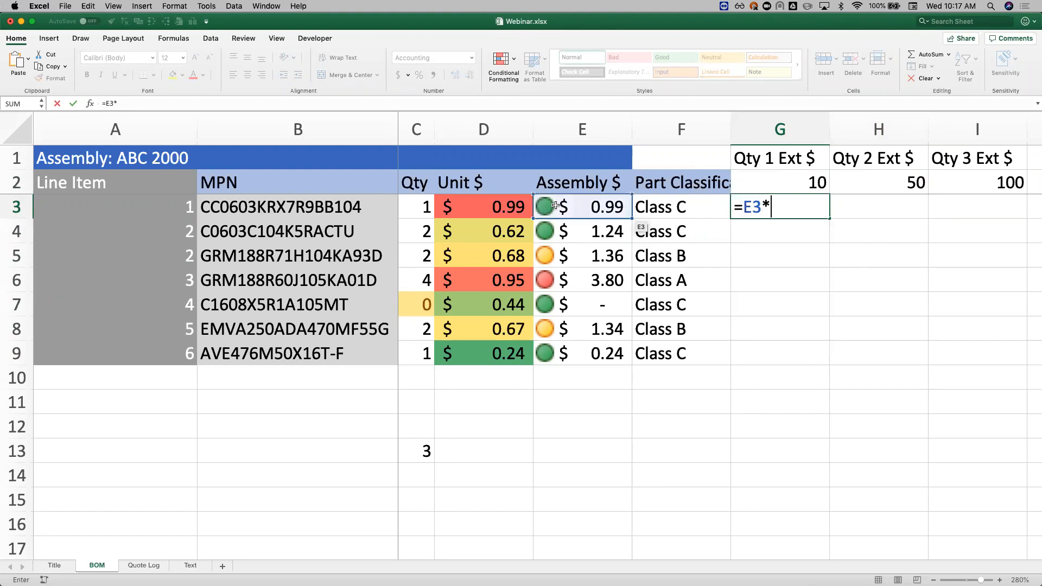
pyautogui.write('G2')
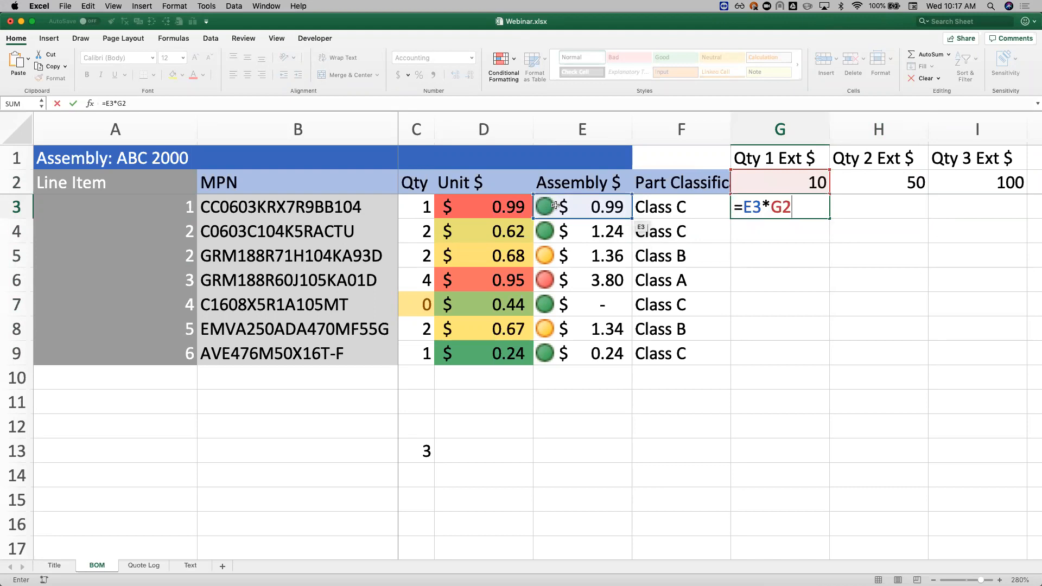
pyautogui.click(742, 207)
pyautogui.write('$')
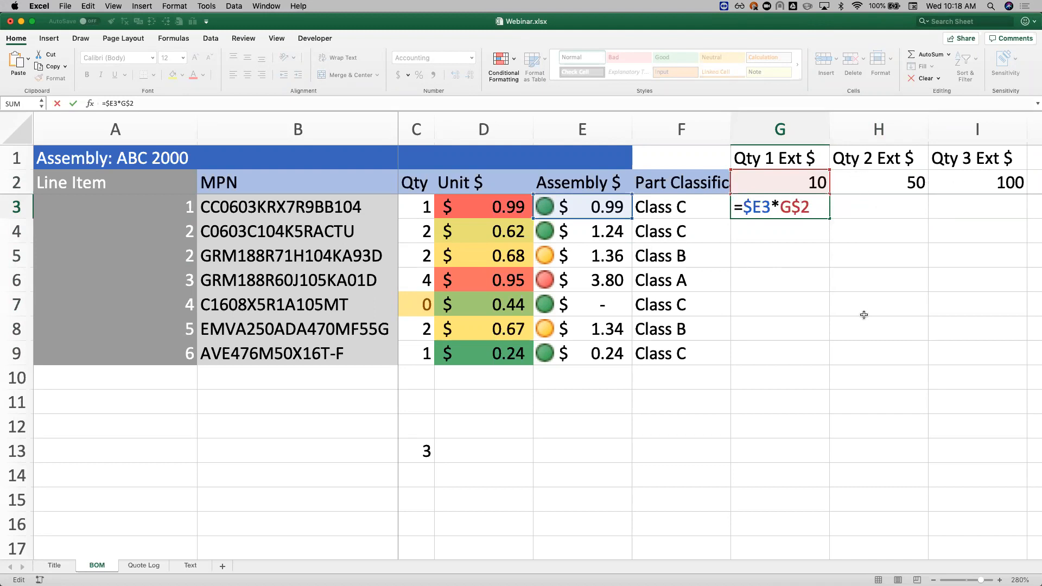
pyautogui.press('Return')
# Step: Fill the G3 formula down to G9 and across through column I, checking the cell references in G4 and H4
pyautogui.press('Up')
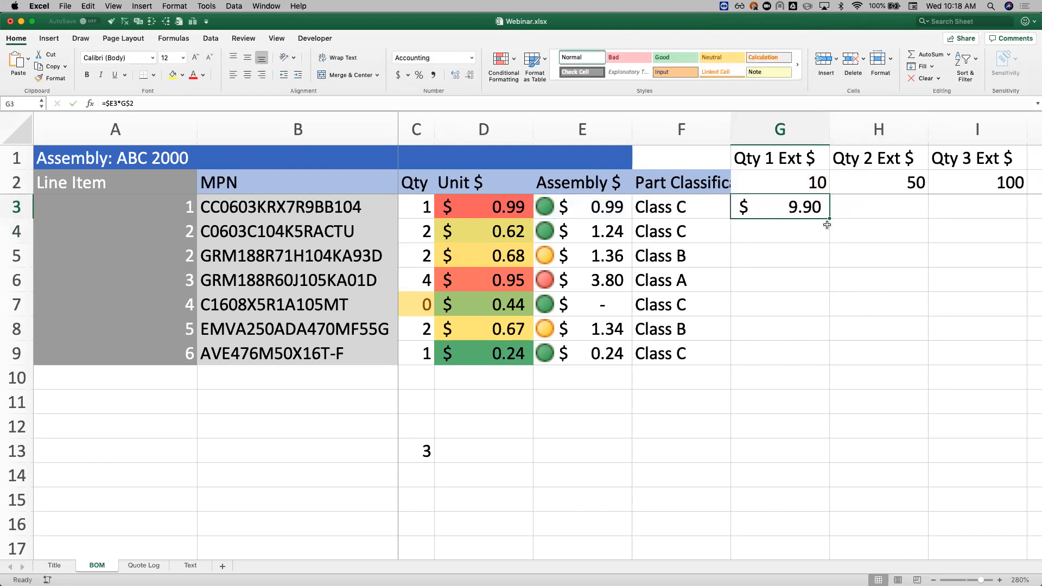
pyautogui.moveTo(829, 218); pyautogui.dragTo(824, 355)
pyautogui.click(784, 227)
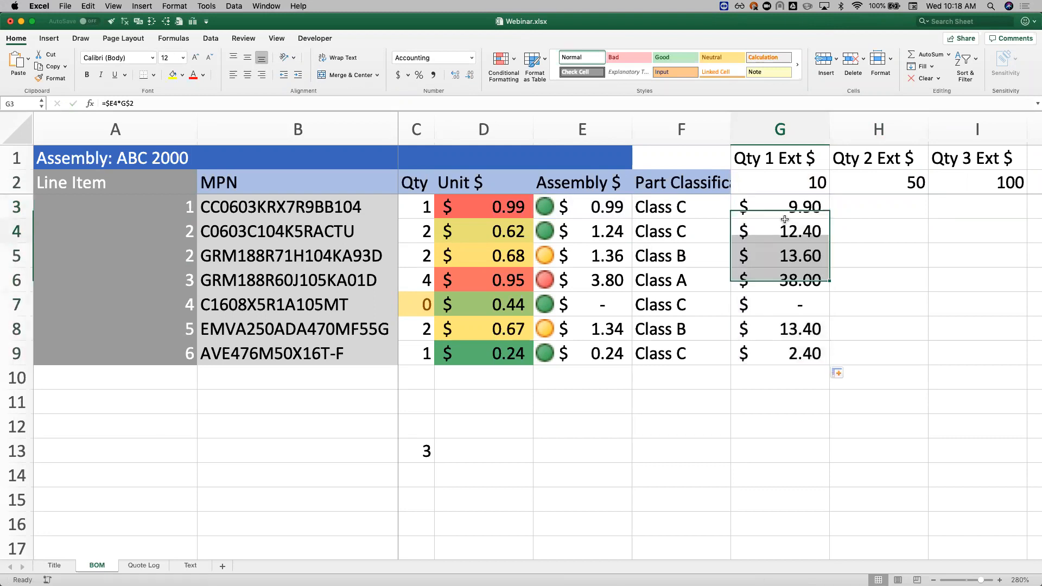
pyautogui.doubleClick(783, 226)
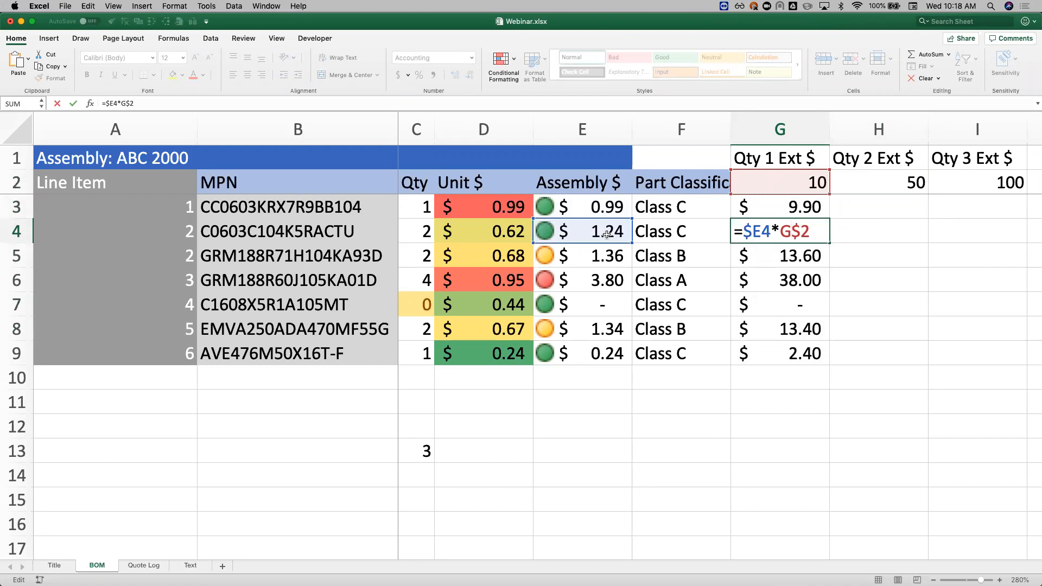
pyautogui.press('Escape')
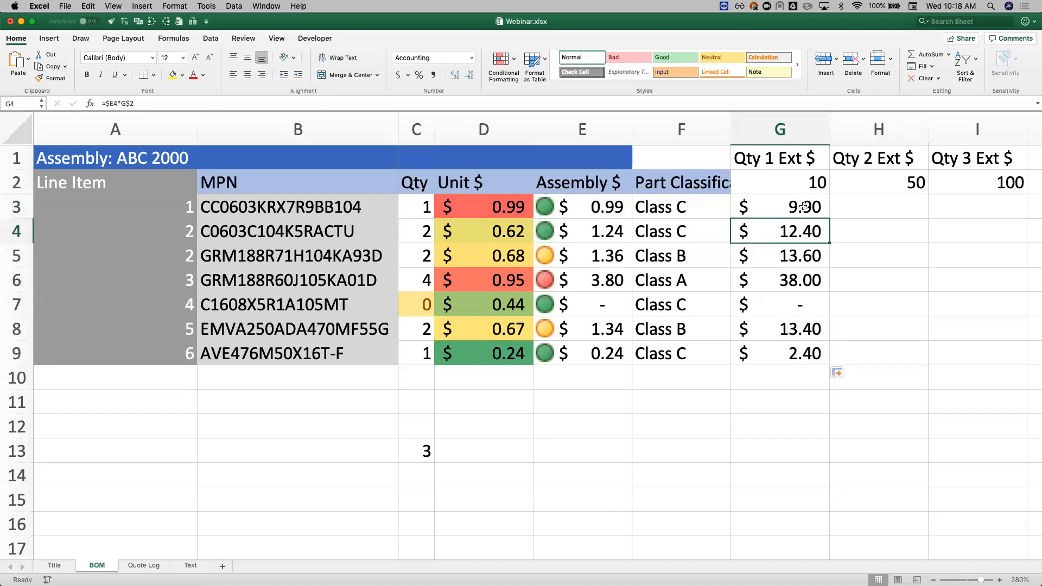
pyautogui.moveTo(804, 206); pyautogui.dragTo(990, 358)
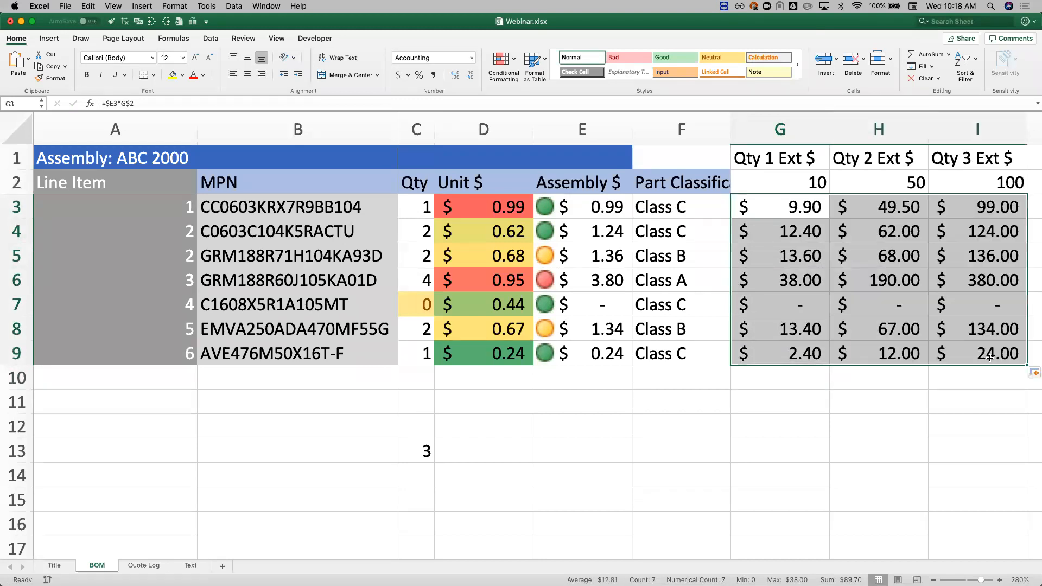
pyautogui.click(884, 230)
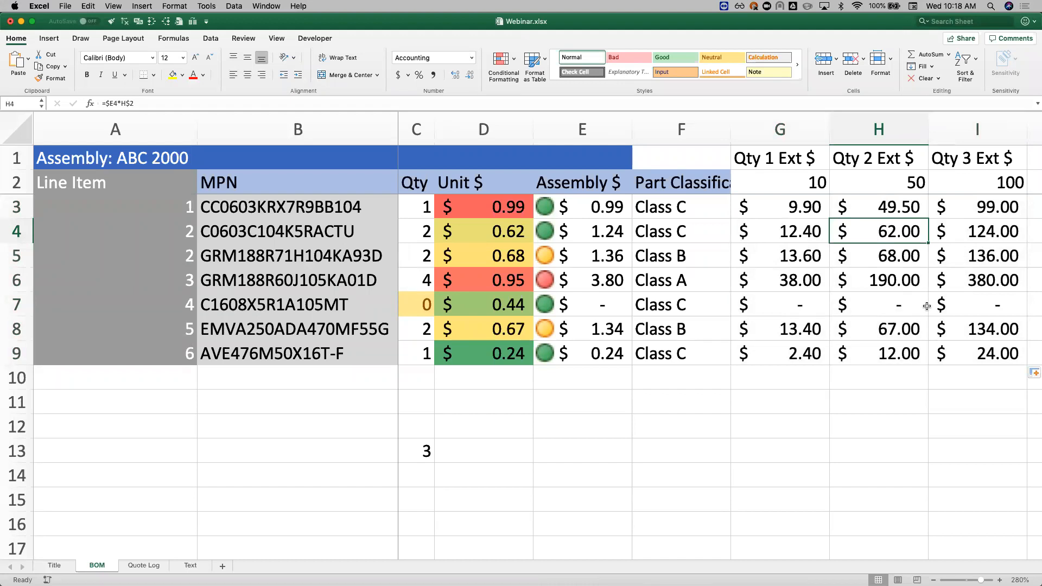
# Step: Copy the header formatting of E1:E2 onto F1:I2
pyautogui.moveTo(615, 159); pyautogui.dragTo(597, 183)
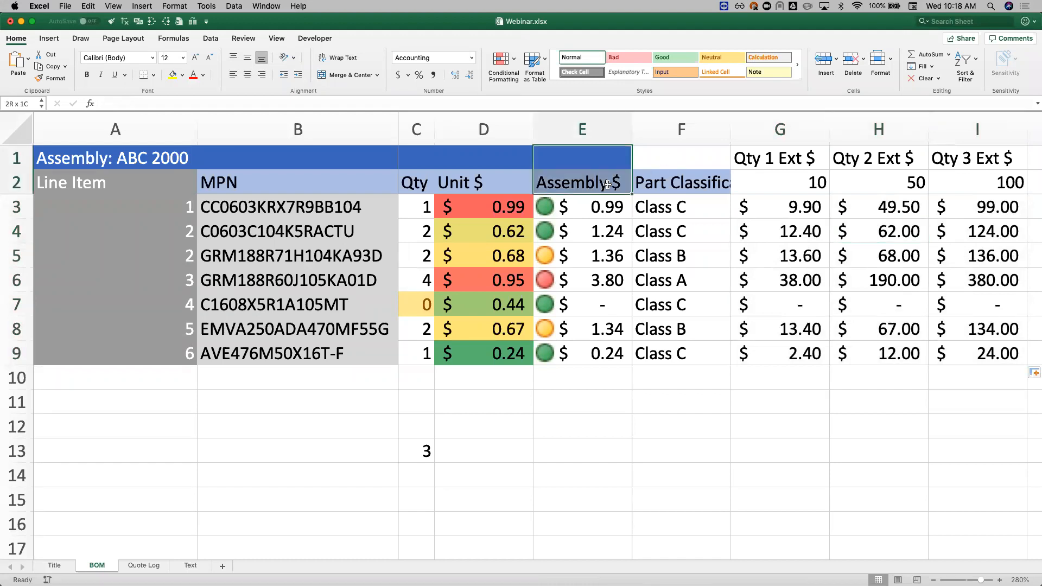
pyautogui.click(56, 78)
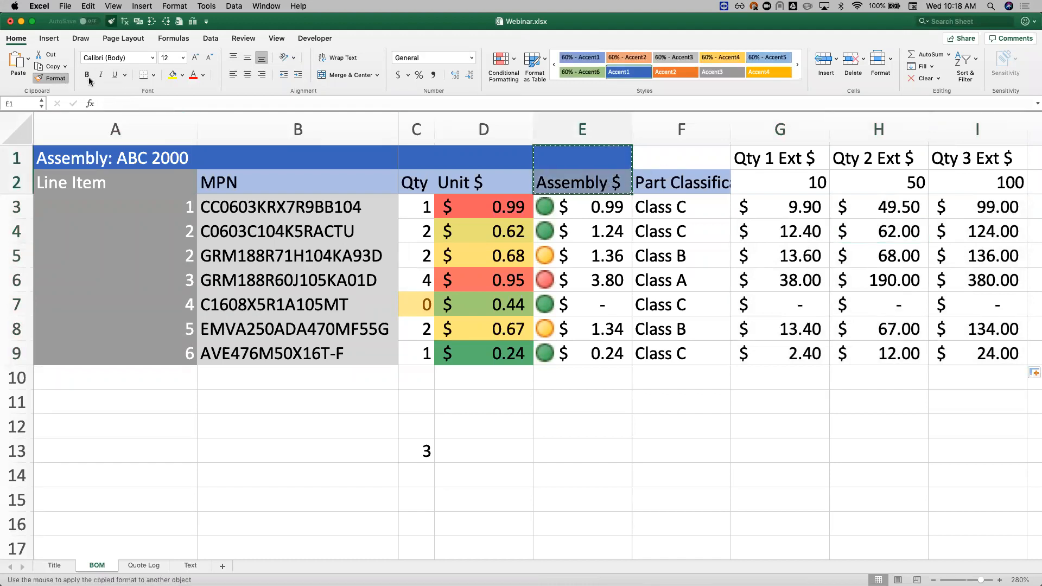
pyautogui.moveTo(704, 158); pyautogui.dragTo(977, 184)
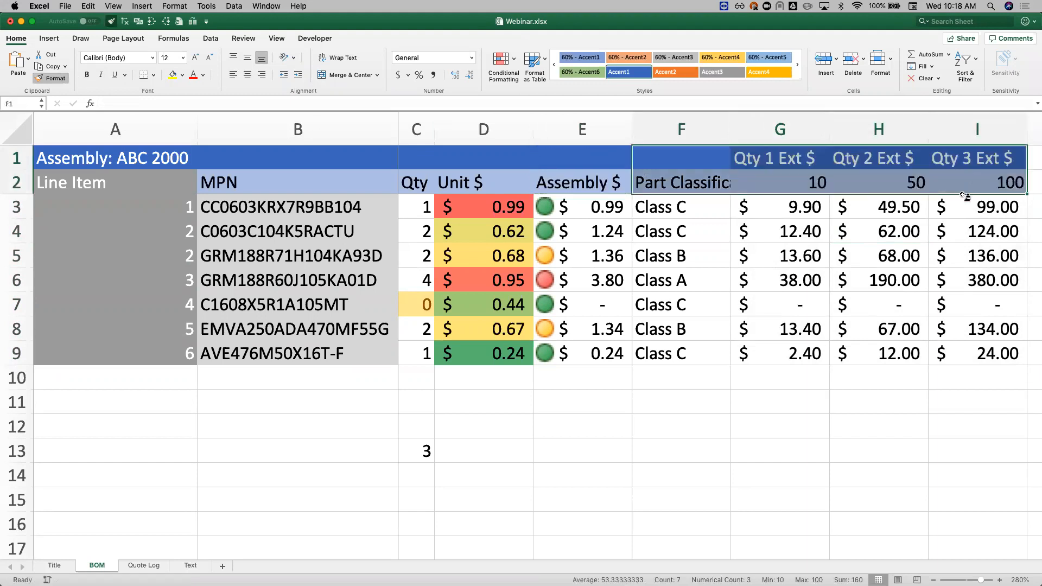
pyautogui.click(861, 293)
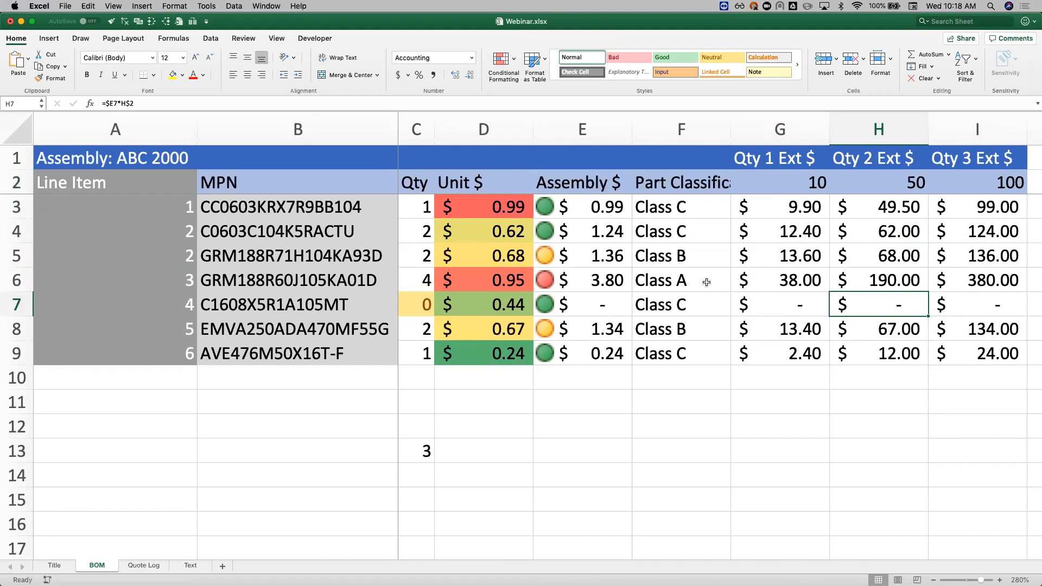
# Step: Copy the whole BOM table A1:I9 and paste it over itself with Paste Special as Values
pyautogui.click(629, 259)
pyautogui.click(831, 270)
pyautogui.click(879, 251)
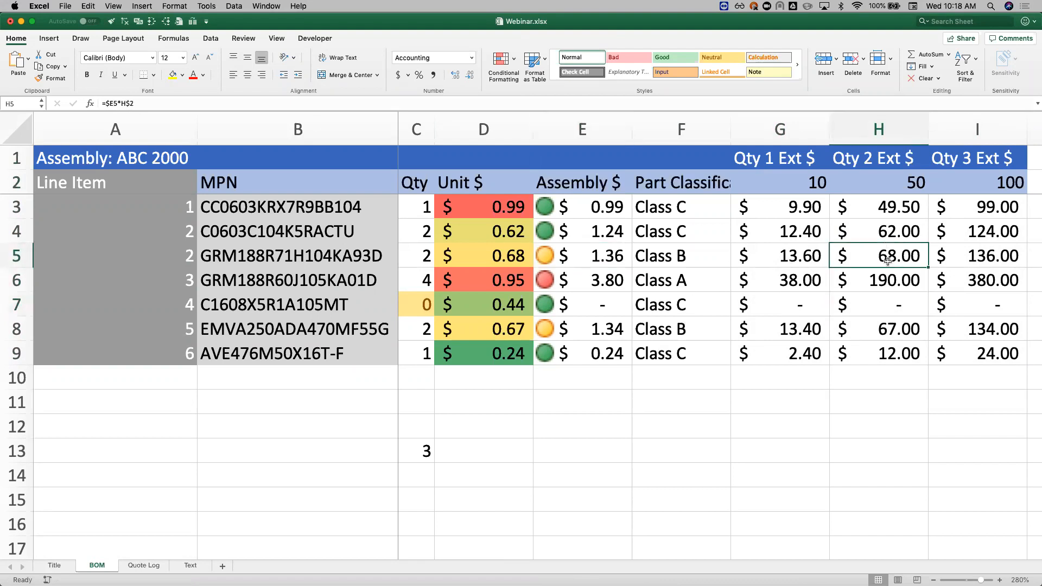
pyautogui.click(465, 251)
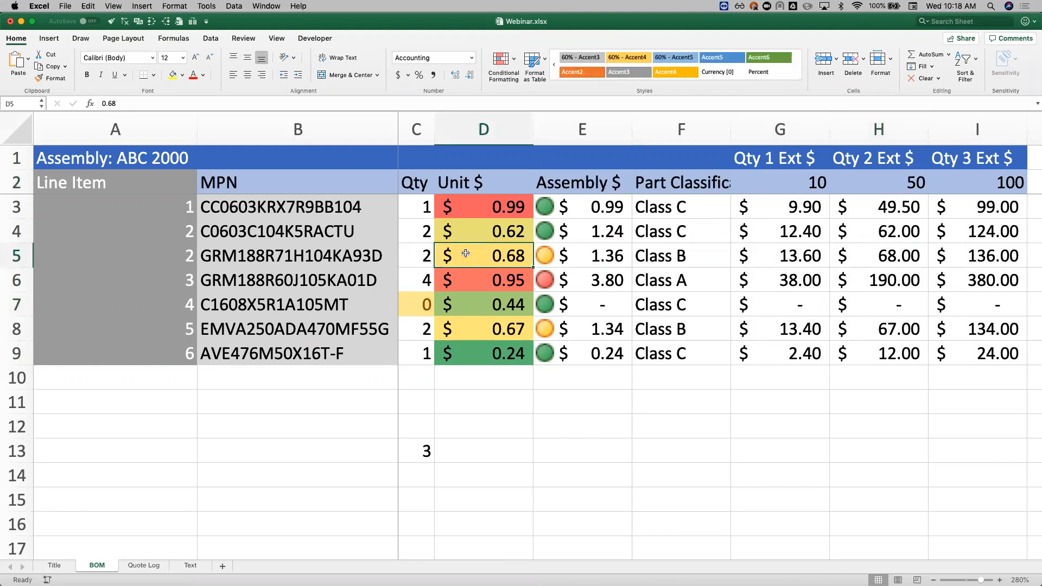
pyautogui.press('super+a')
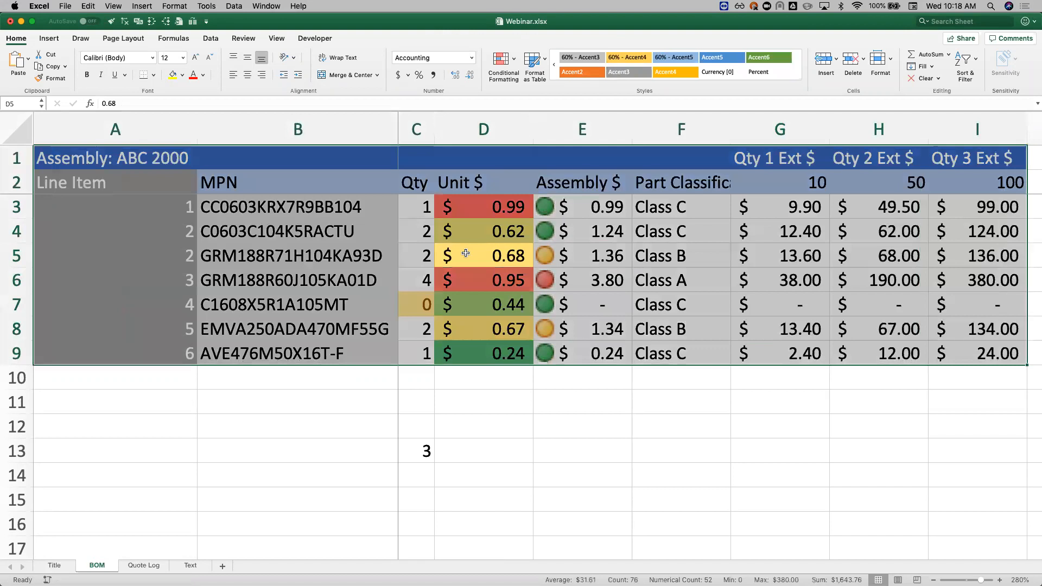
pyautogui.press('super+c')
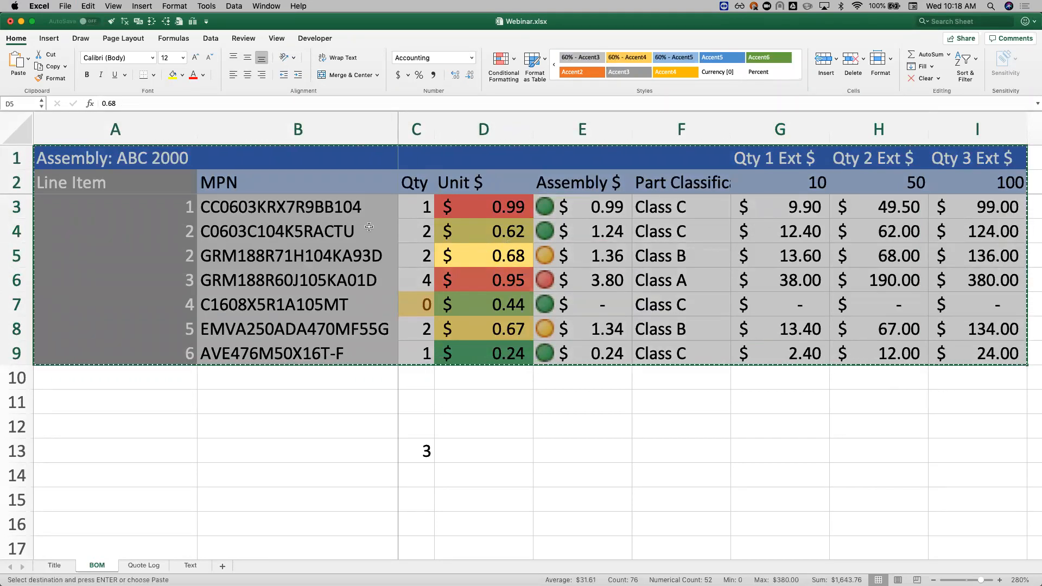
pyautogui.rightClick(169, 157)
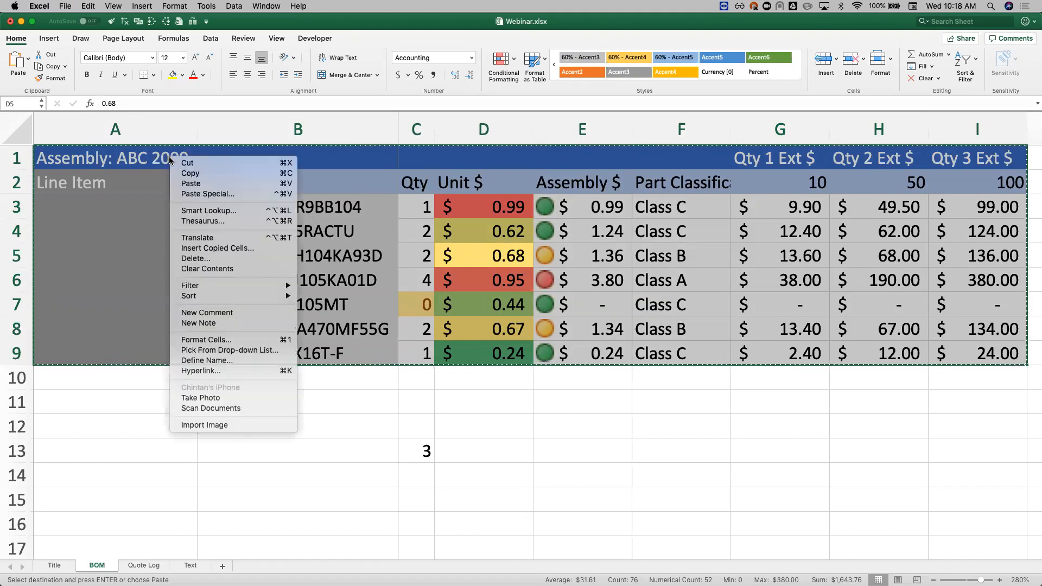
pyautogui.click(227, 194)
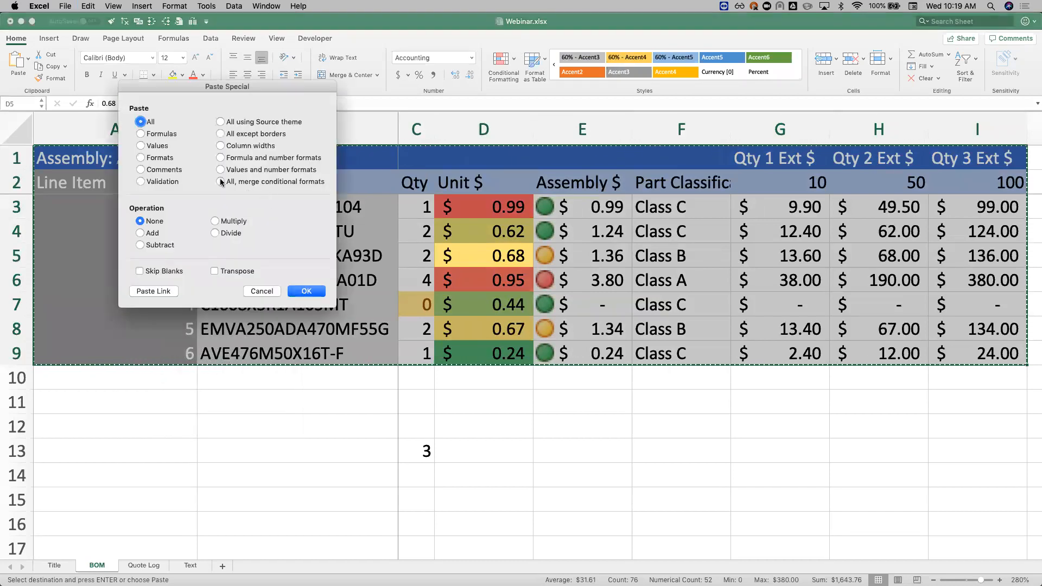
pyautogui.click(162, 147)
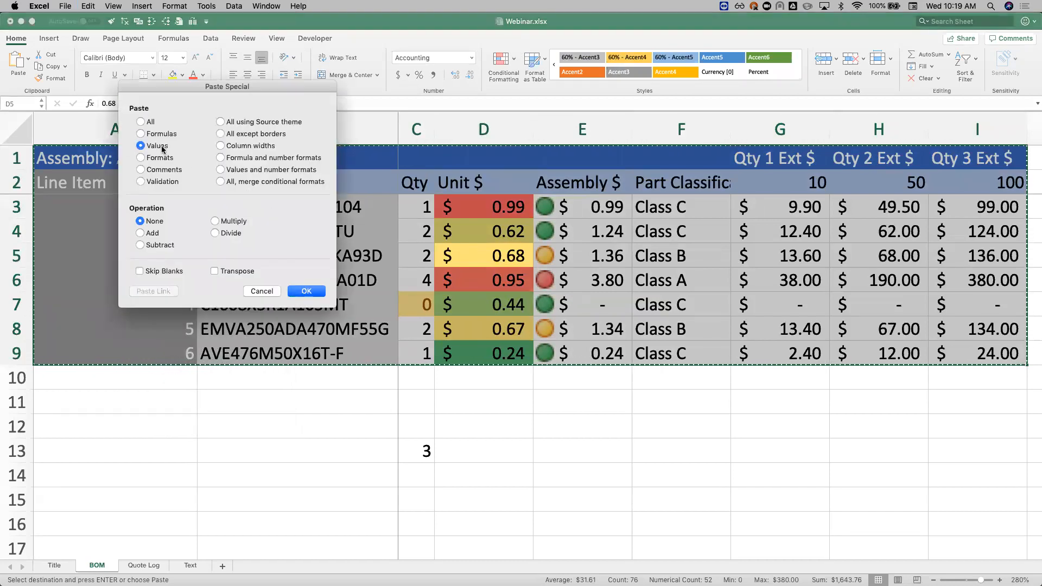
pyautogui.click(307, 291)
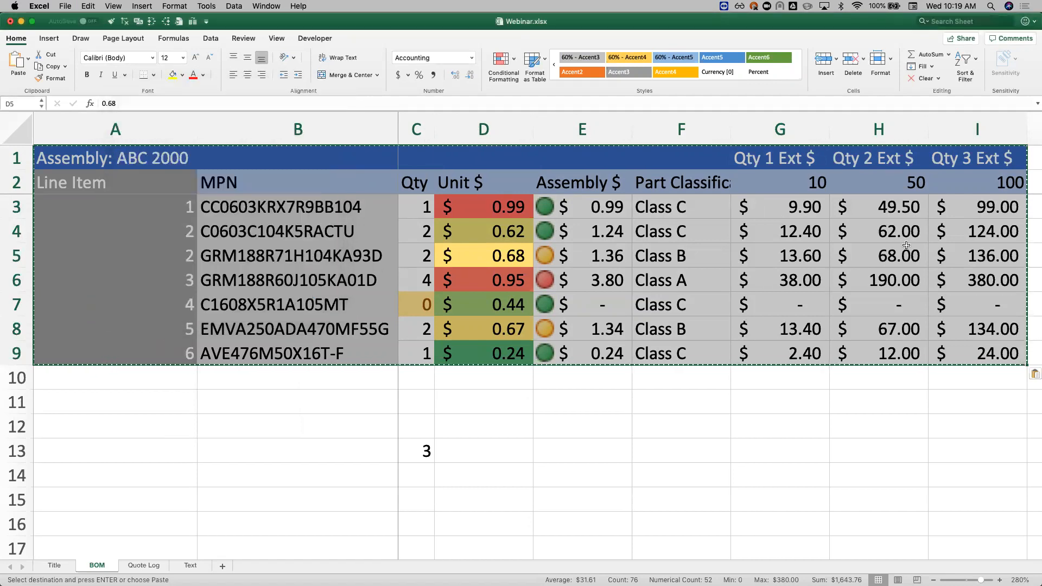
# Step: Inspect the contents of H5 to see whether it holds a formula or a plain value
pyautogui.click(881, 257)
pyautogui.click(895, 239)
pyautogui.click(896, 262)
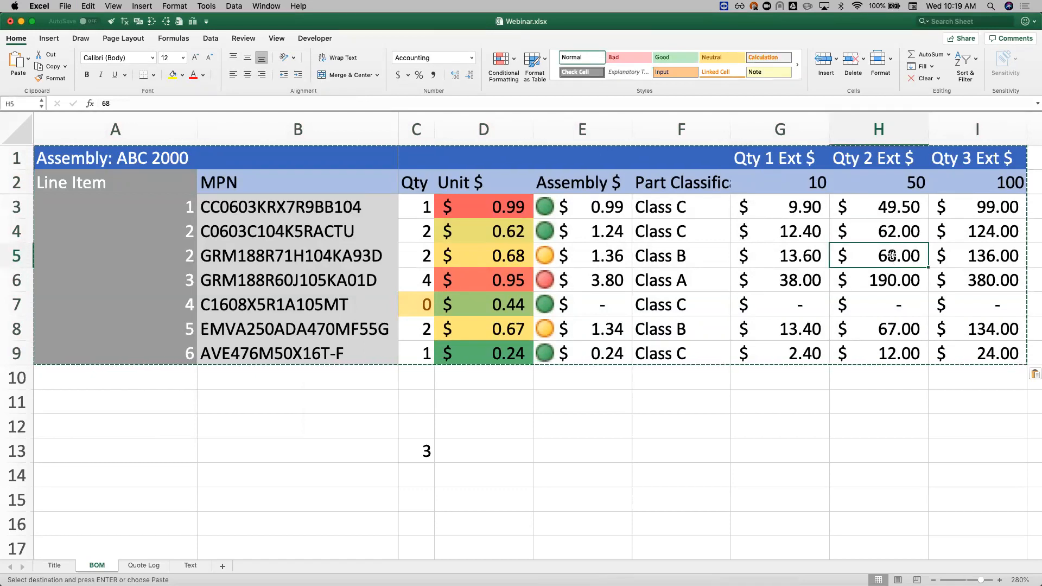
pyautogui.doubleClick(892, 259)
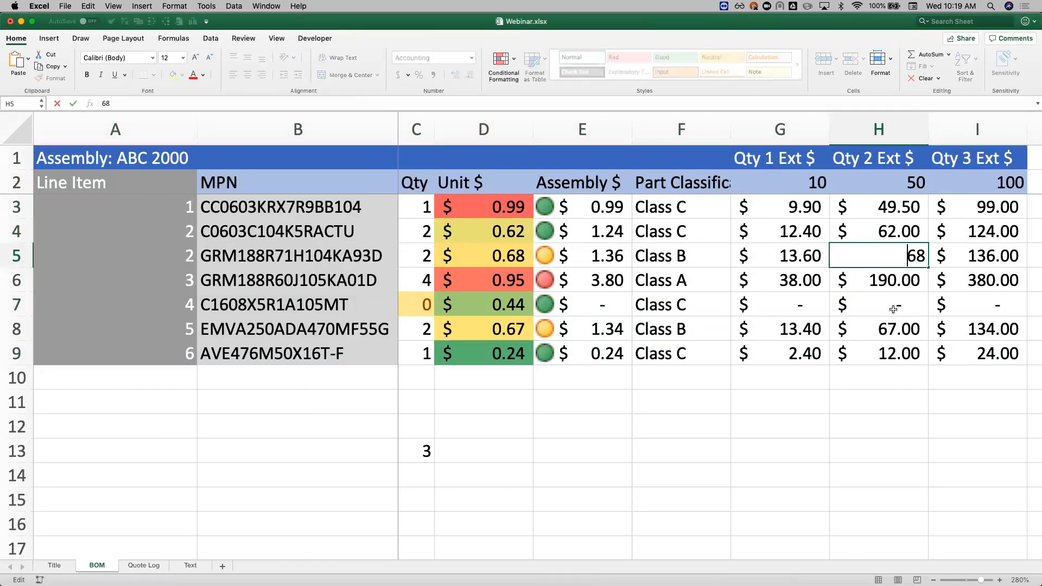
pyautogui.press('Return')
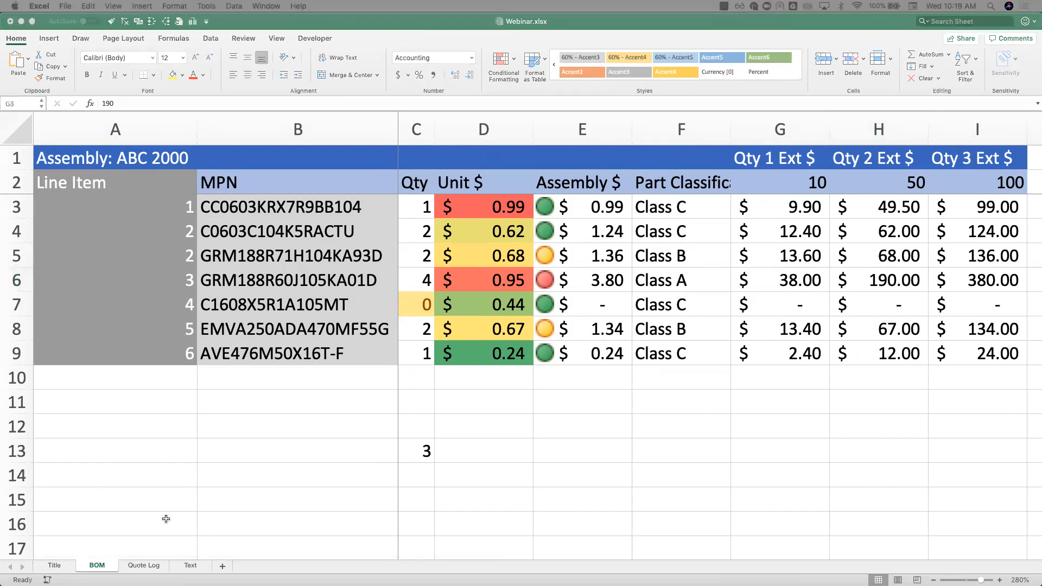
# Step: Switch to the Quote Log sheet and review its Salesperson, Customer and Assembly Name columns
pyautogui.click(145, 569)
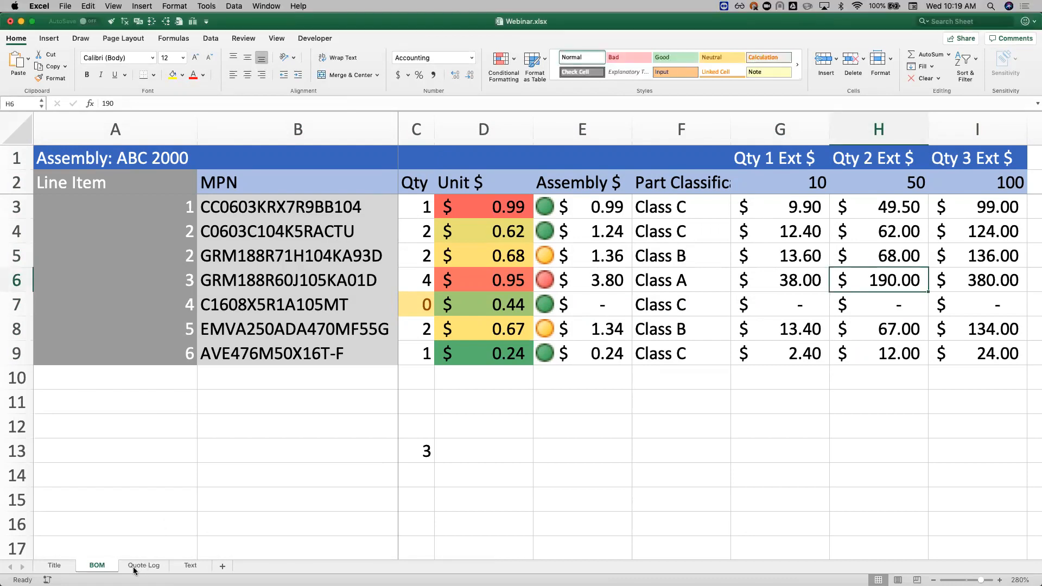
pyautogui.click(134, 567)
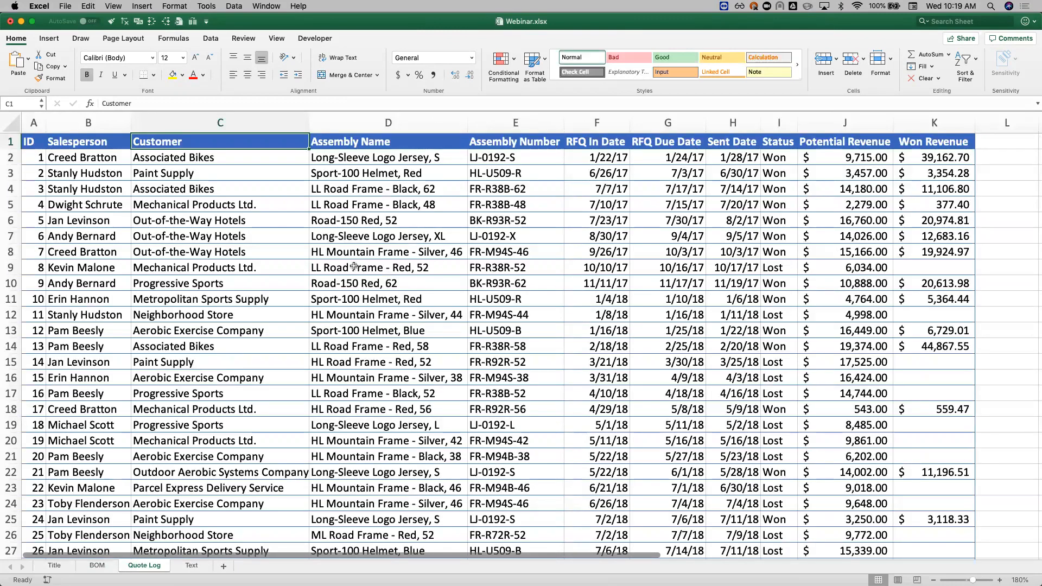
pyautogui.scroll(-1, 353, 267)
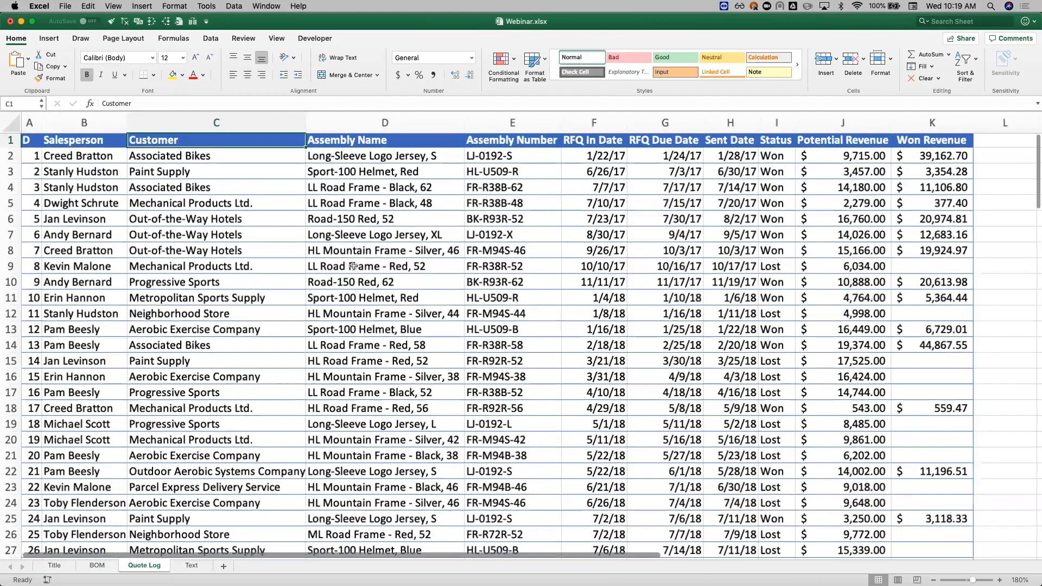
pyautogui.scroll(1, 133, 138)
pyautogui.click(88, 123)
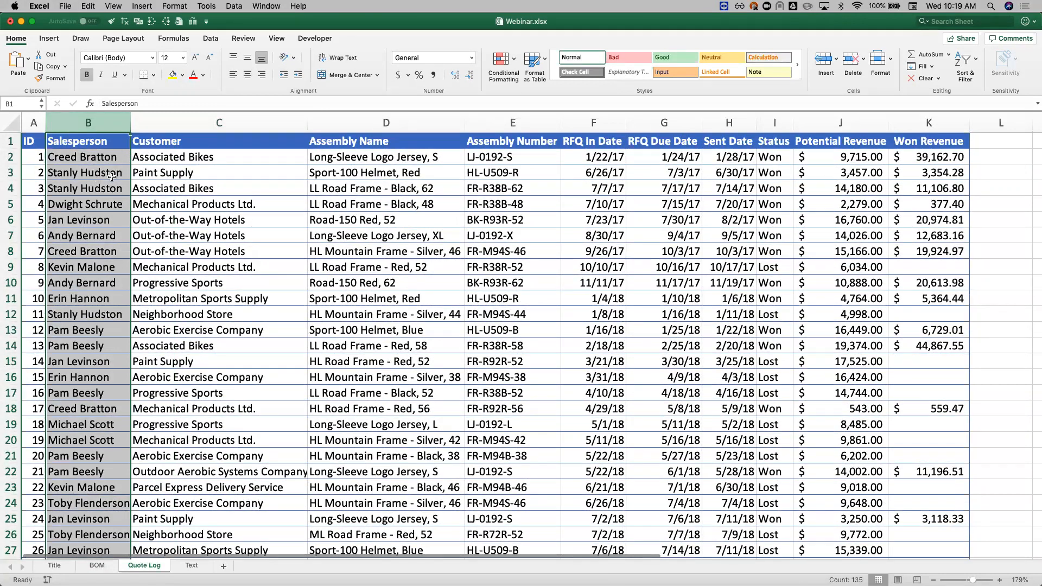
pyautogui.click(128, 173)
pyautogui.moveTo(255, 125); pyautogui.dragTo(429, 133)
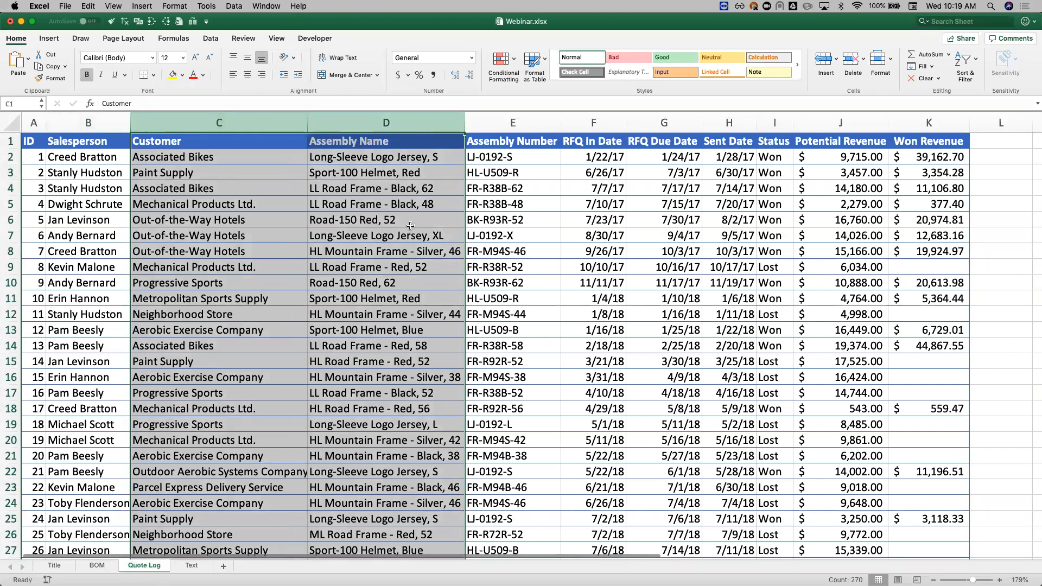
pyautogui.click(239, 193)
pyautogui.hscroll(1, 471, 236)
pyautogui.hscroll(-2, 470, 236)
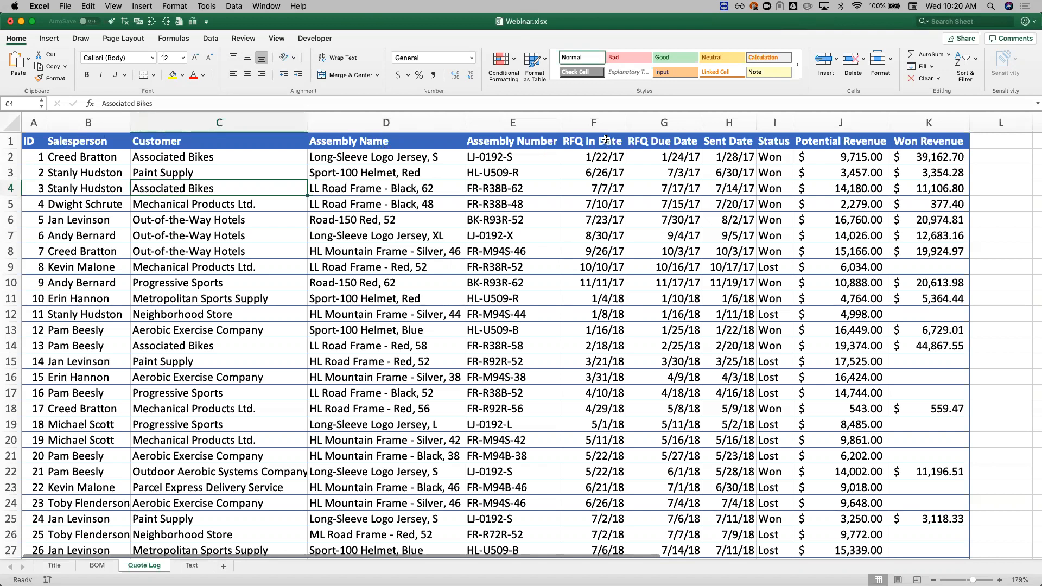
# Step: Review the RFQ In Date, RFQ Due Date, Sent Date, Status, Potential Revenue and Won Revenue columns
pyautogui.moveTo(611, 124); pyautogui.dragTo(679, 124)
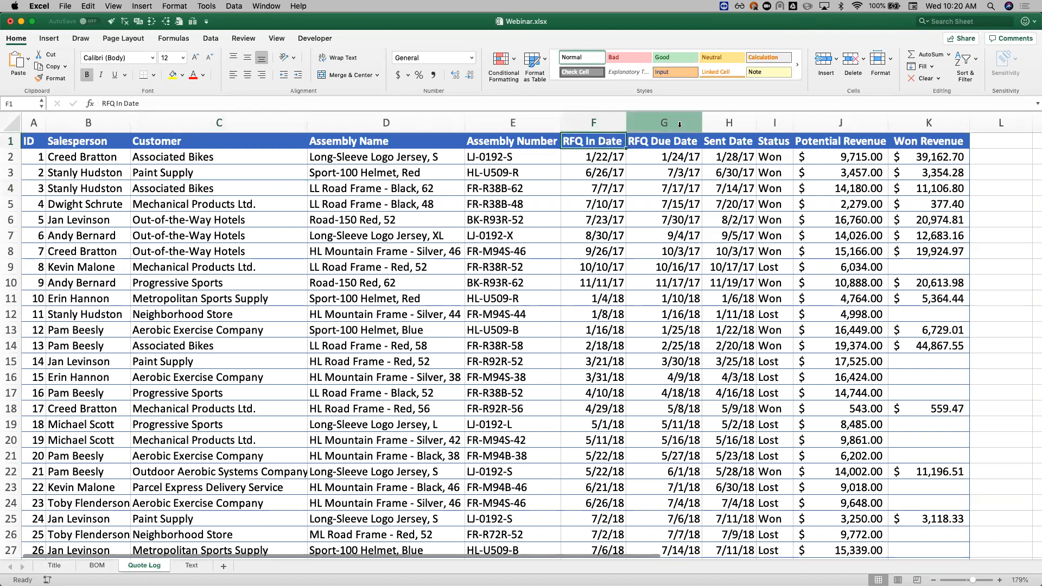
pyautogui.click(782, 124)
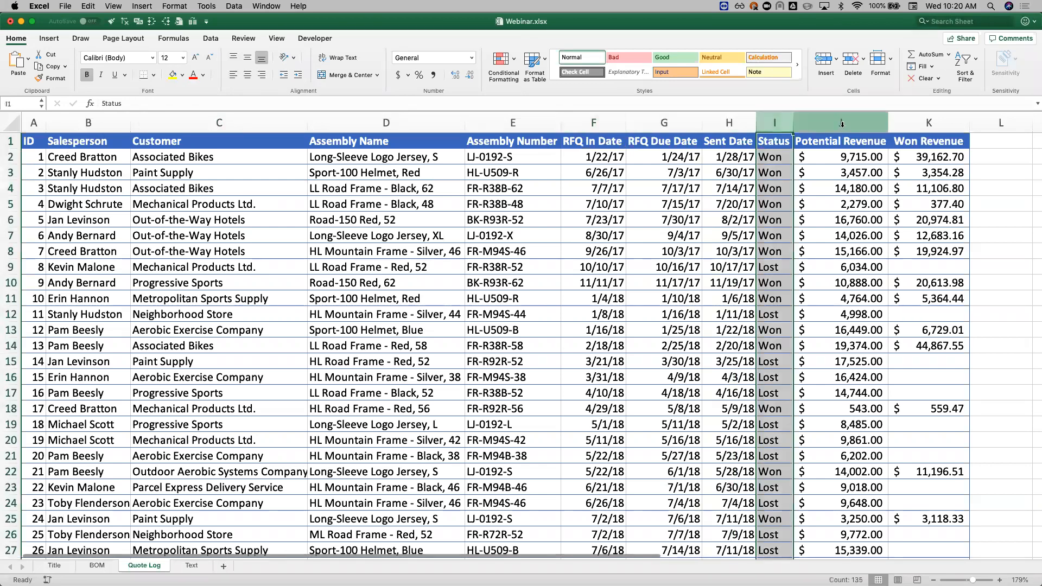
pyautogui.click(842, 124)
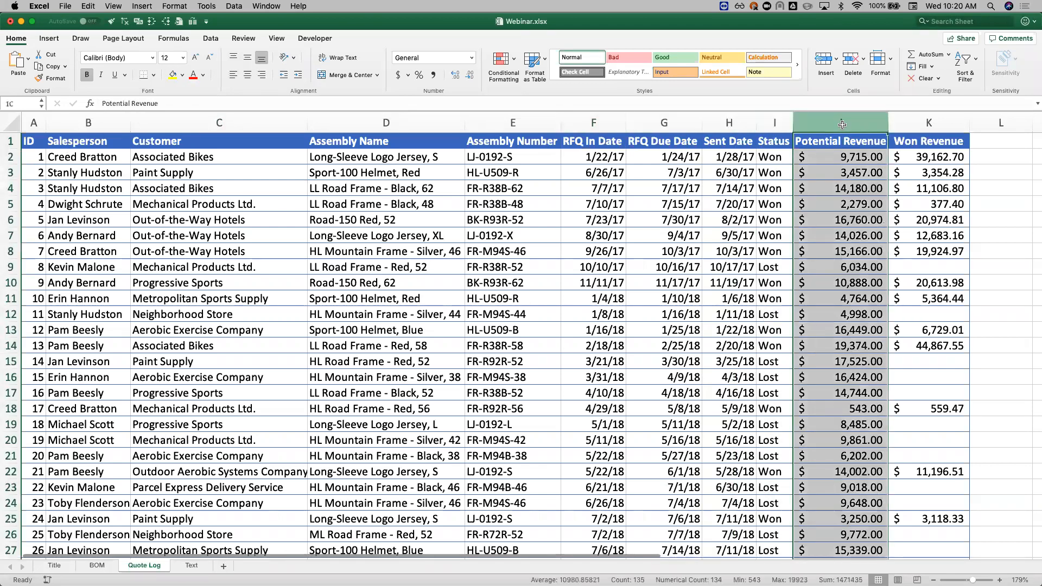
pyautogui.click(928, 122)
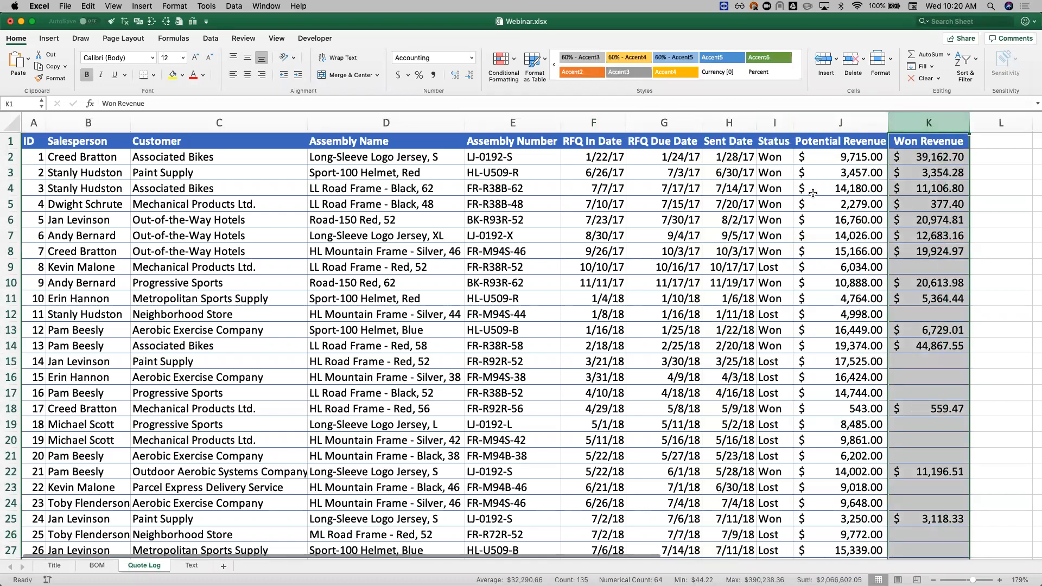
pyautogui.click(848, 204)
pyautogui.press('super+shift+Down')
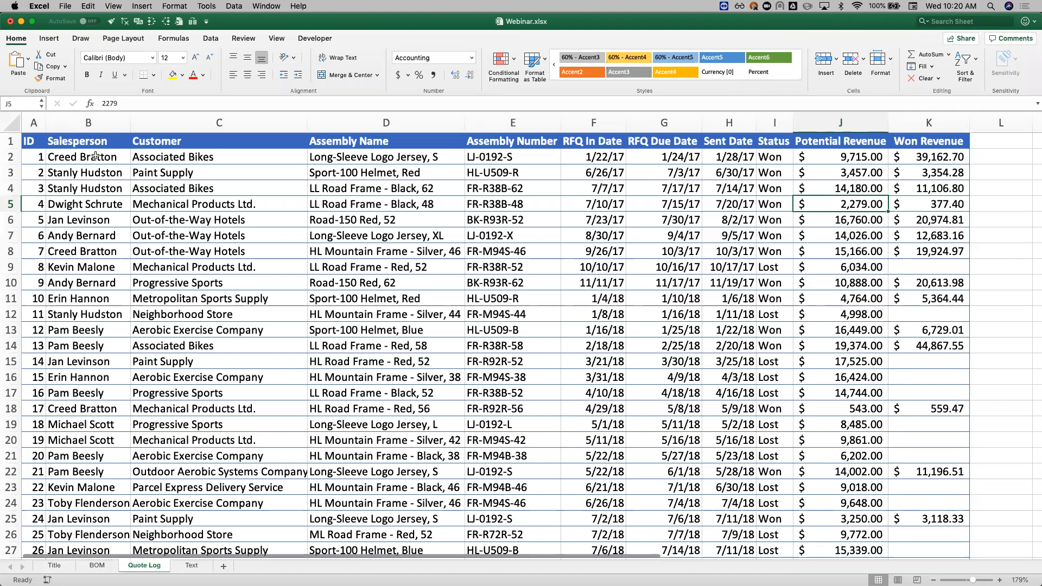
# Step: Examine the Quote Log's lower rows and far columns to see whether the headers and IDs stay in view
pyautogui.scroll(-8, 158, 243)
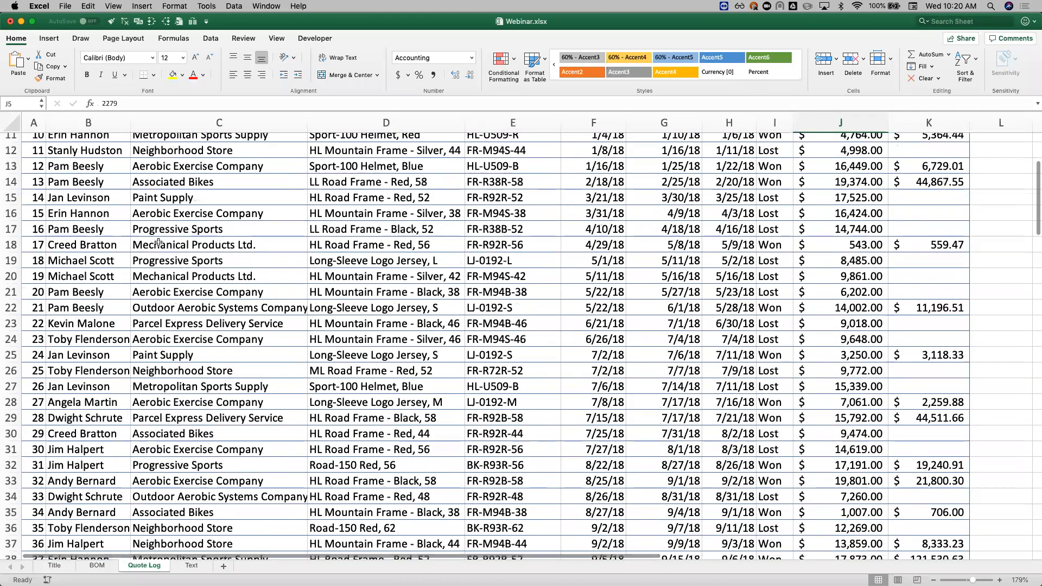
pyautogui.scroll(-9, 158, 242)
pyautogui.hscroll(1, 158, 242)
pyautogui.hscroll(10, 158, 242)
pyautogui.scroll(4, 158, 242)
pyautogui.hscroll(-10, 158, 243)
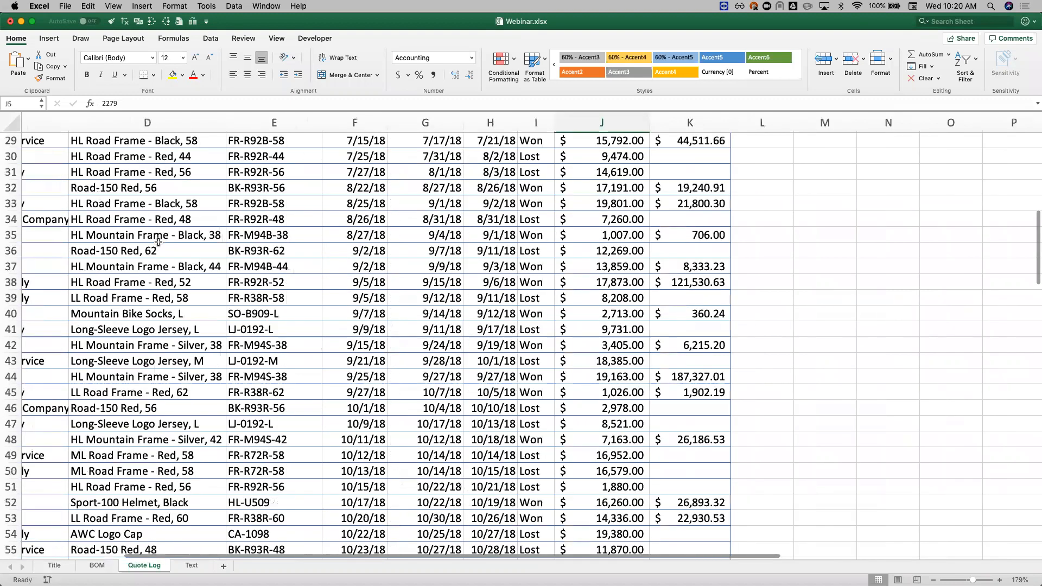
pyautogui.hscroll(-1, 97, 157)
pyautogui.scroll(13, 98, 157)
# Step: Freeze panes at B2 to lock the header row and ID column, and check them in both scroll directions
pyautogui.click(95, 155)
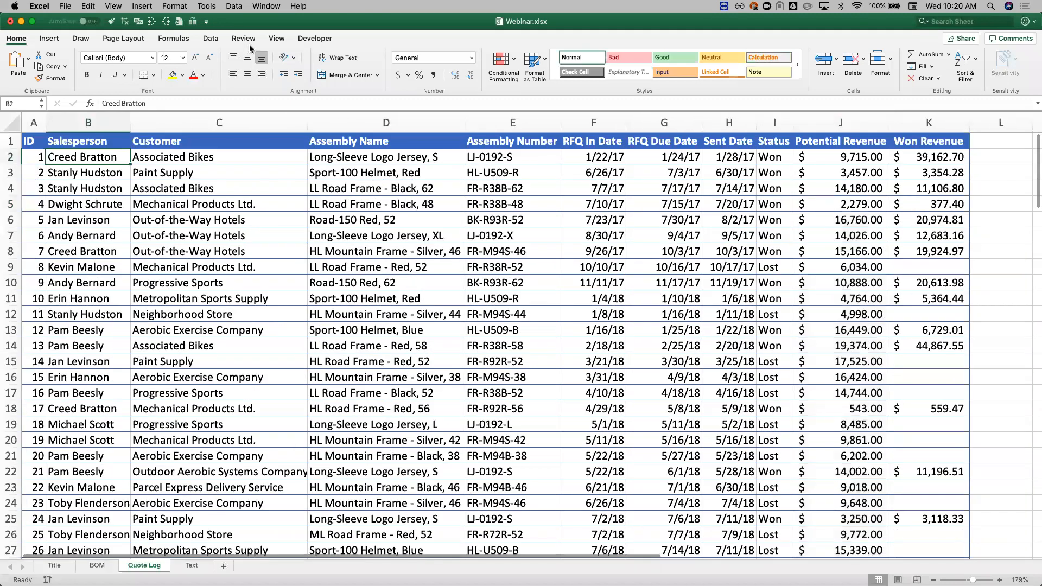
pyautogui.click(272, 40)
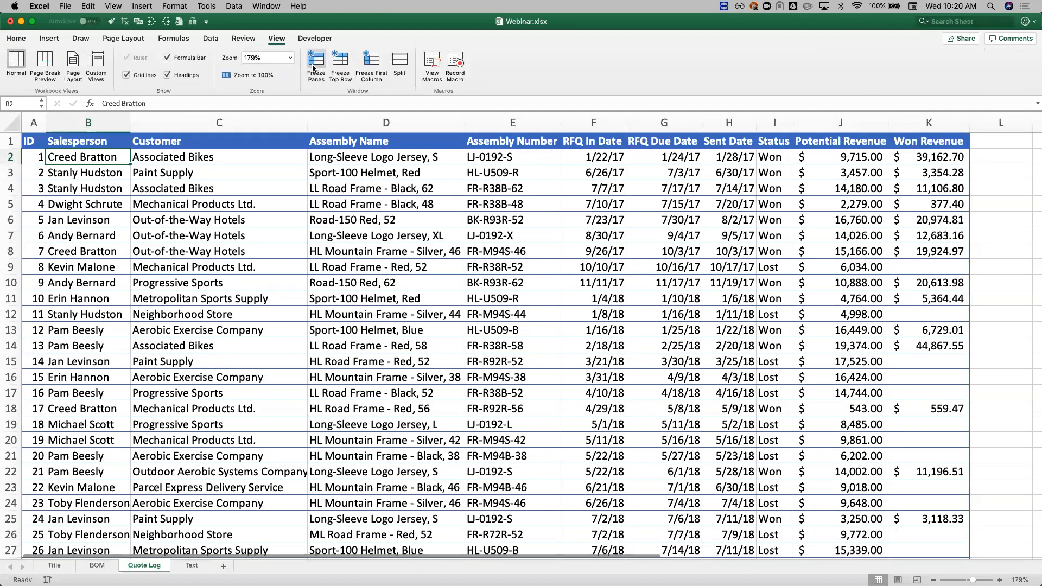
pyautogui.click(313, 66)
pyautogui.scroll(-10, 335, 373)
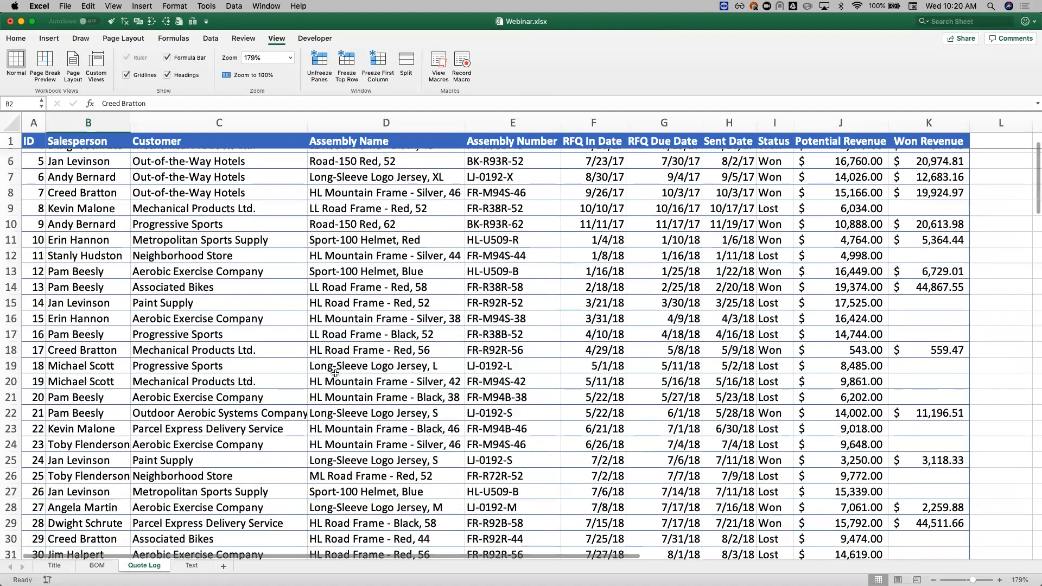
pyautogui.scroll(10, 336, 374)
pyautogui.hscroll(3, 335, 373)
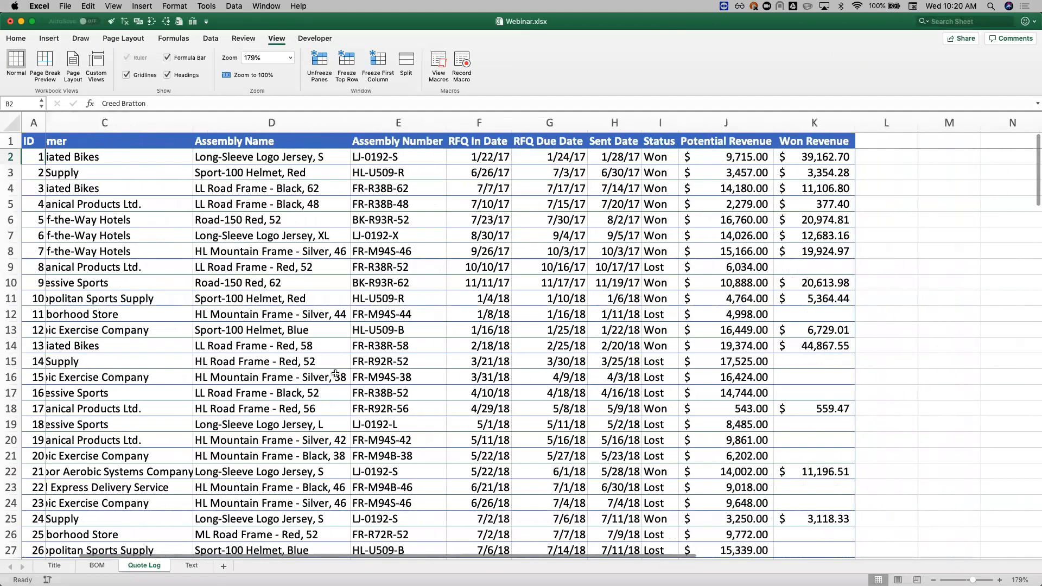
pyautogui.hscroll(-3, 335, 373)
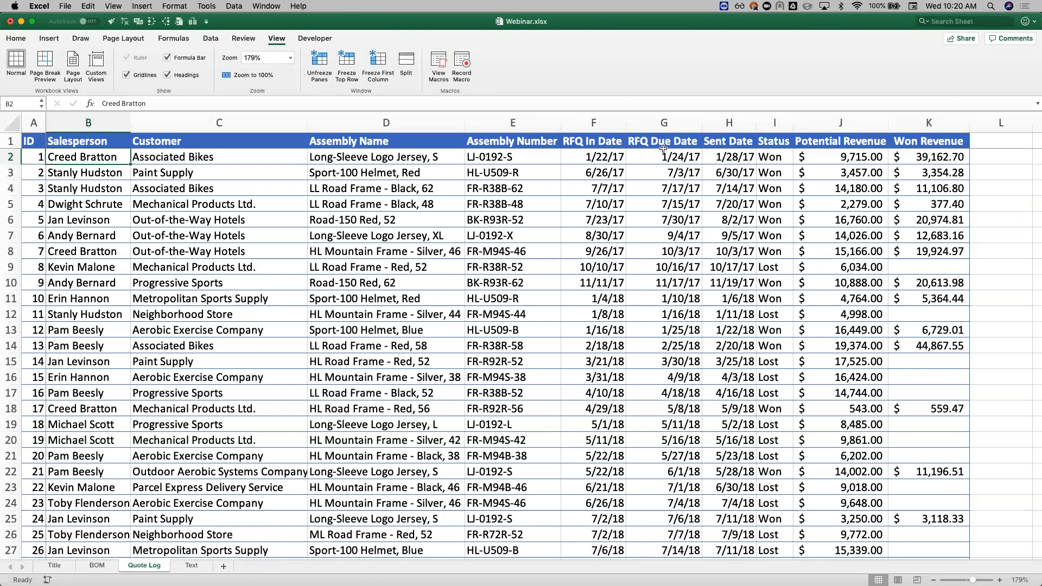
# Step: Inspect the underlying values of the first record's RFQ In Date, RFQ Due Date and Sent Date in F2, G2 and H2
pyautogui.click(614, 157)
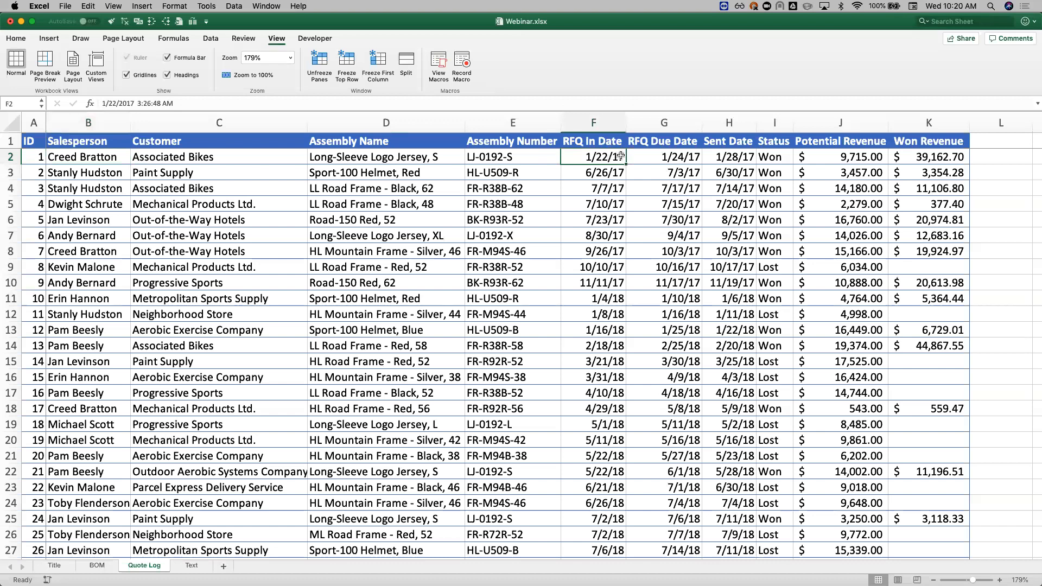
pyautogui.click(658, 156)
pyautogui.click(743, 156)
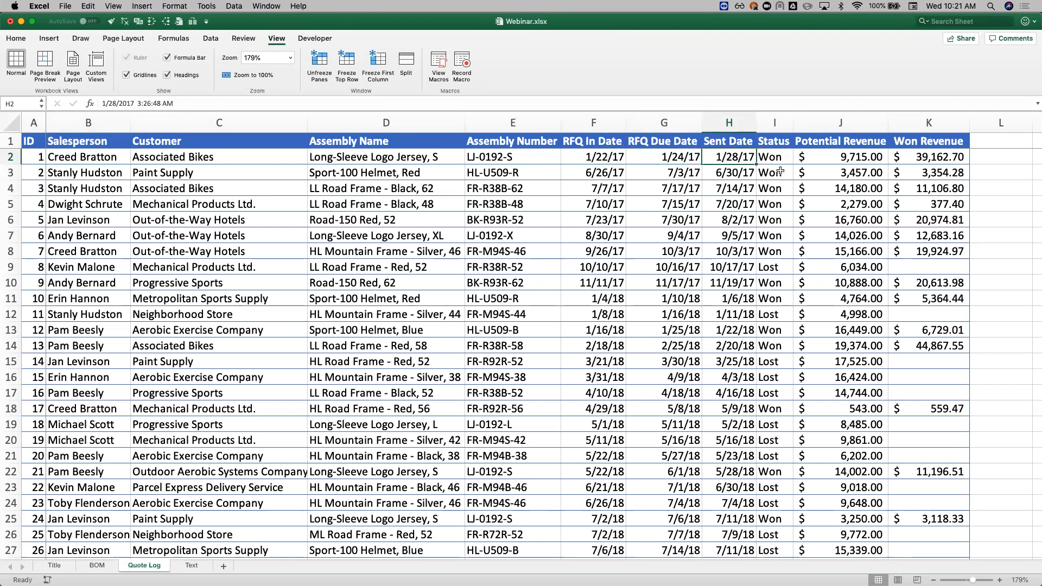
# Step: Add a new column header "Turn Time" in L1, beside Won Revenue
pyautogui.hscroll(3, 780, 172)
pyautogui.click(912, 139)
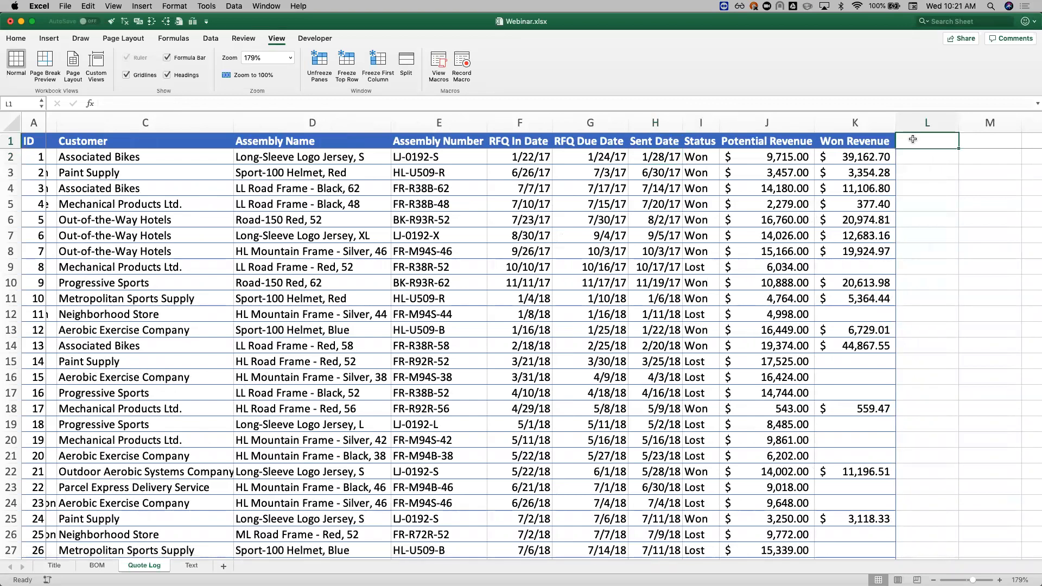
pyautogui.write('Turn Time')
pyautogui.press('Return')
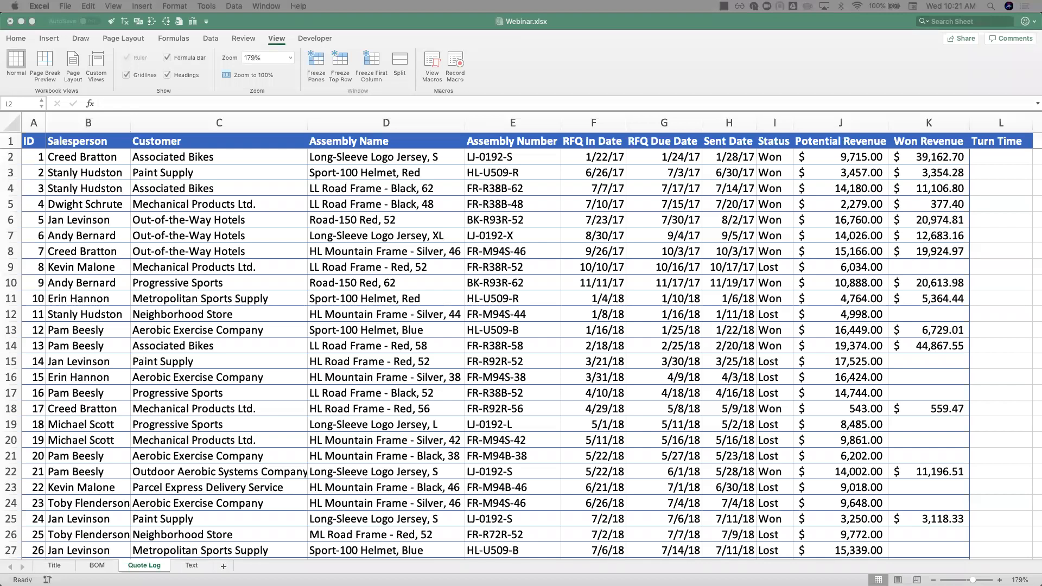
# Step: Apply the comma number format to the Sent Date in H2 to reveal its underlying serial number
pyautogui.click(989, 161)
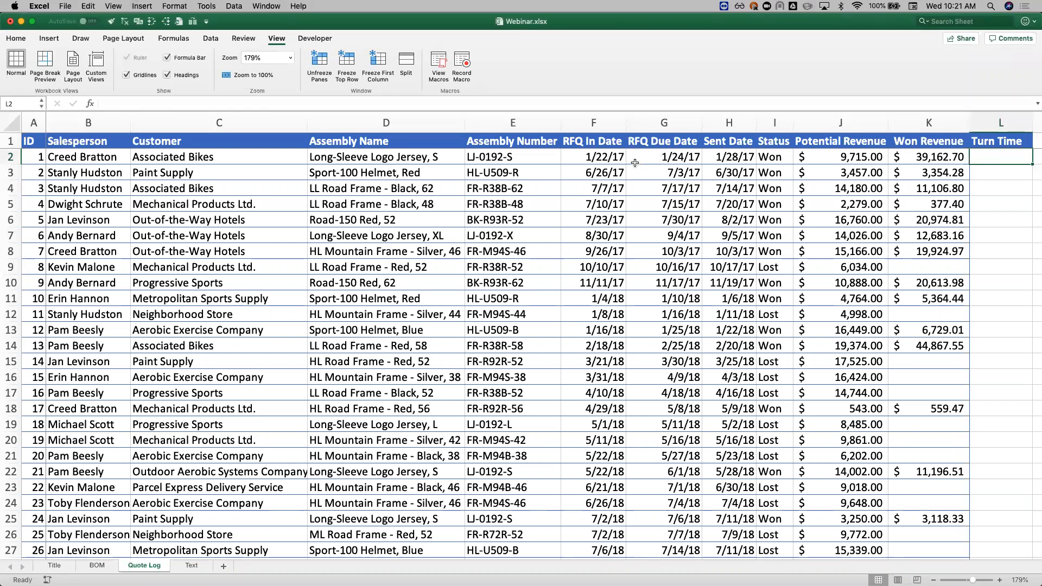
pyautogui.click(742, 157)
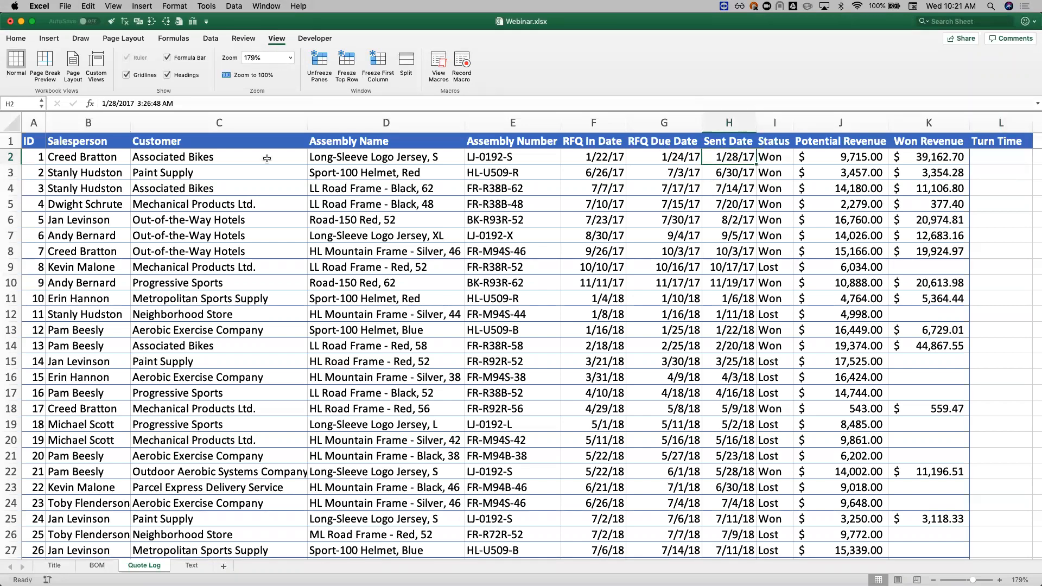
pyautogui.click(22, 39)
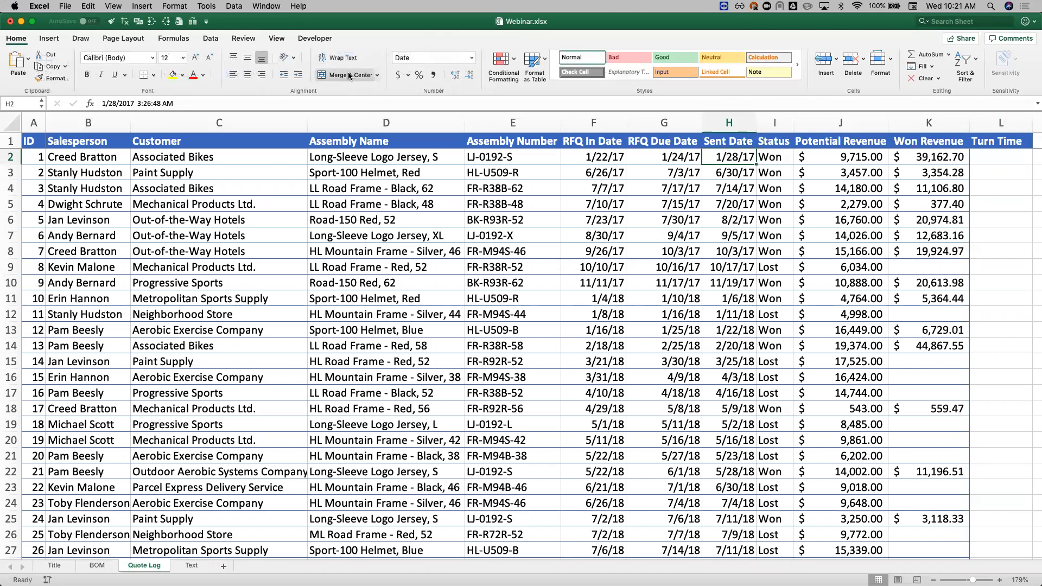
pyautogui.click(433, 74)
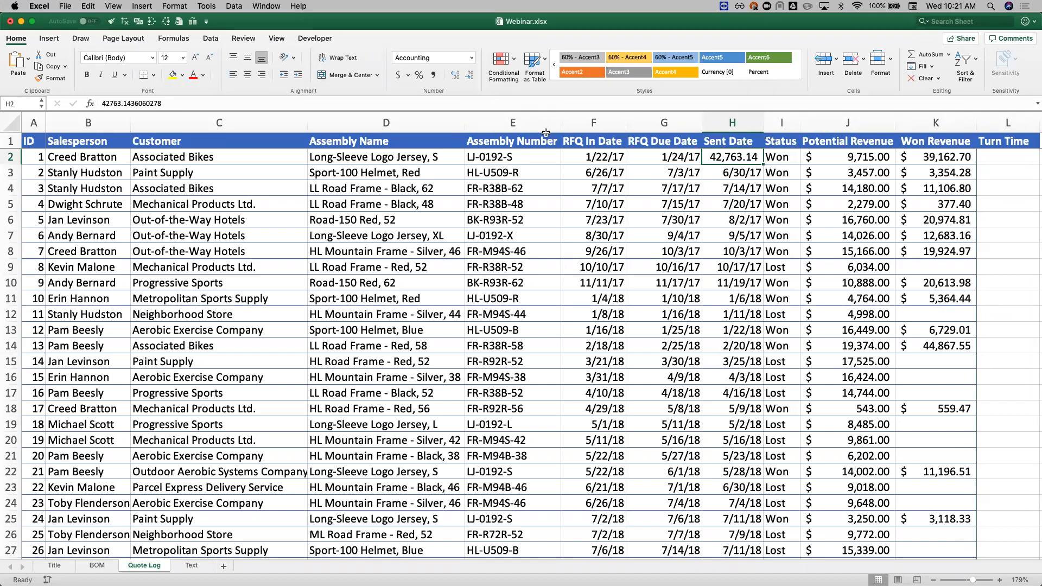
# Step: Restore the date format of H2 by copying the formatting of H3 onto it
pyautogui.click(738, 173)
pyautogui.click(52, 78)
pyautogui.click(727, 157)
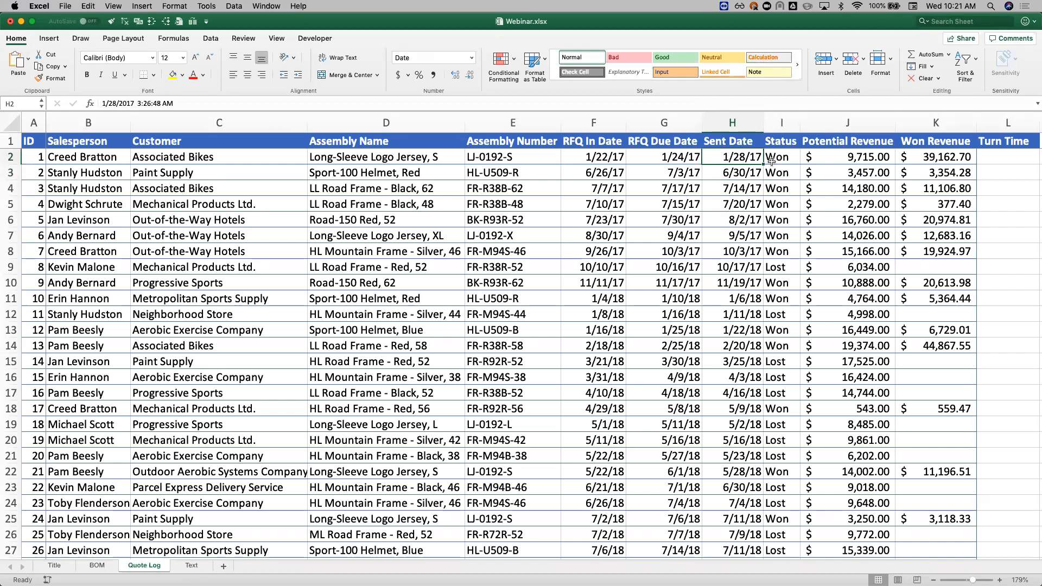
# Step: Try the values 0 and 1 in the date-formatted cell H2, and undo both entries
pyautogui.write('0')
pyautogui.press('Return')
pyautogui.click(729, 158)
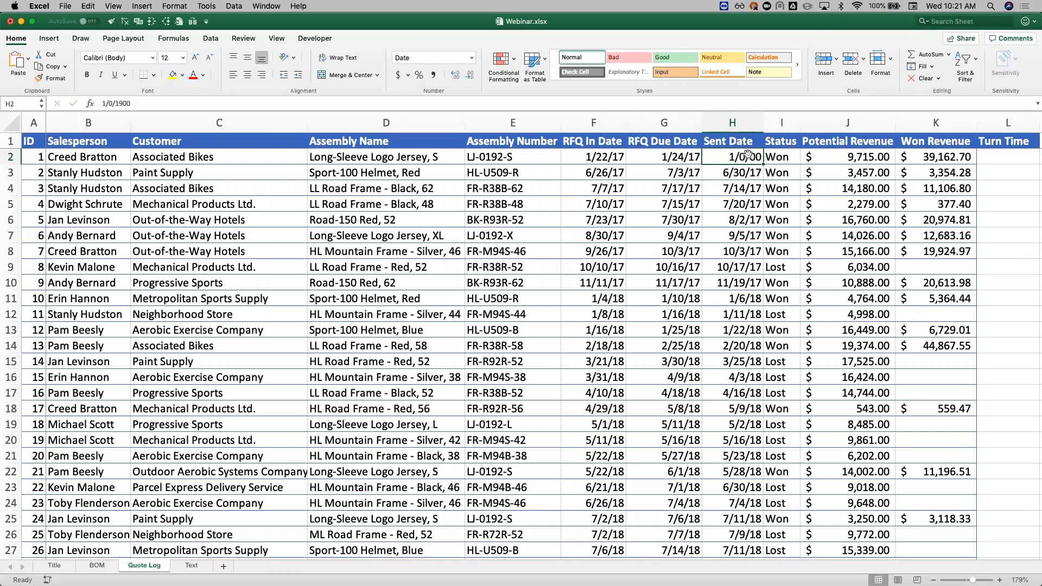
pyautogui.write('1')
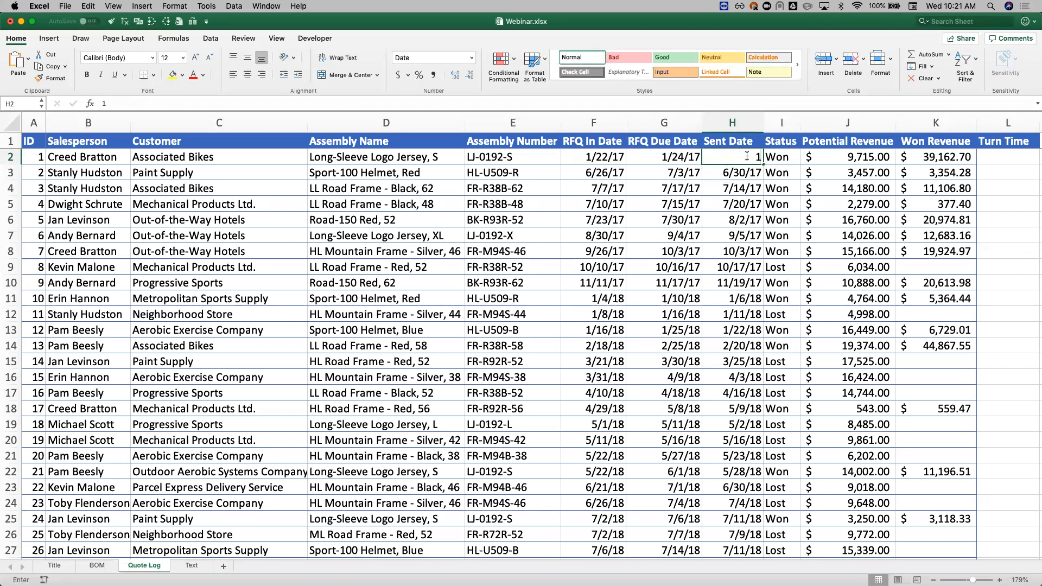
pyautogui.press('Return')
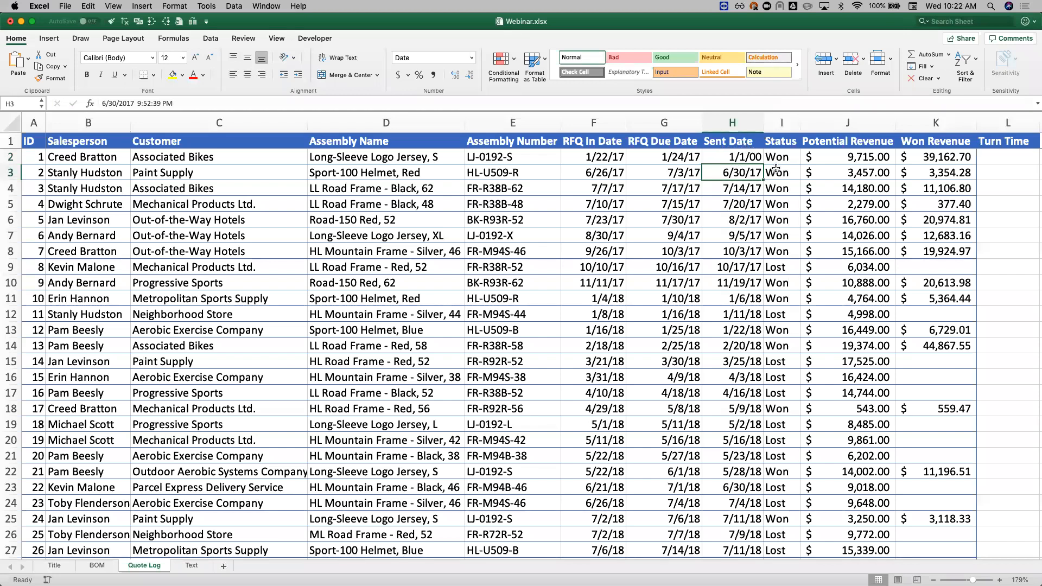
pyautogui.press('Up')
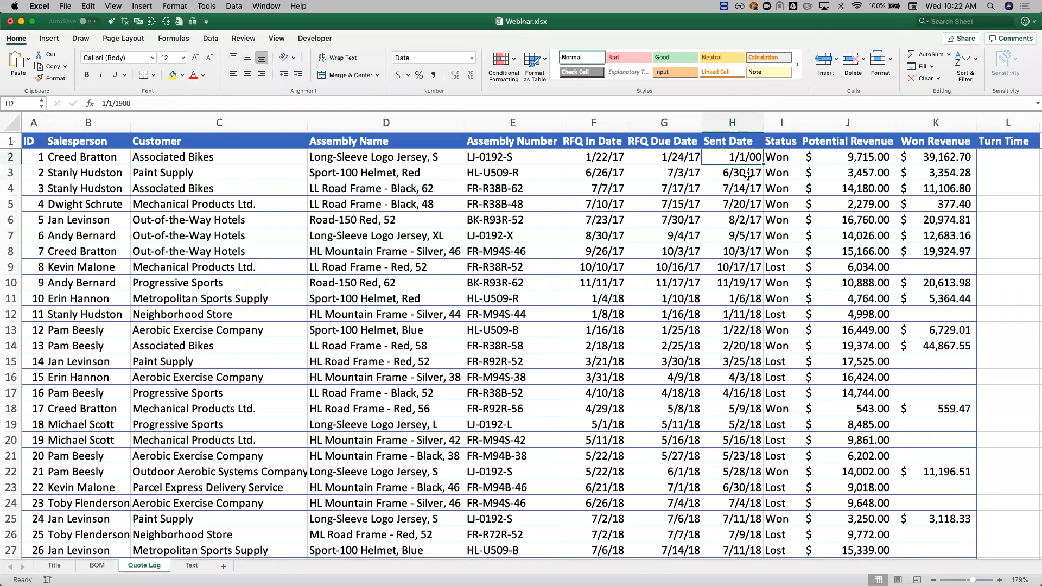
pyautogui.press('super+z')
pyautogui.press('super+z')
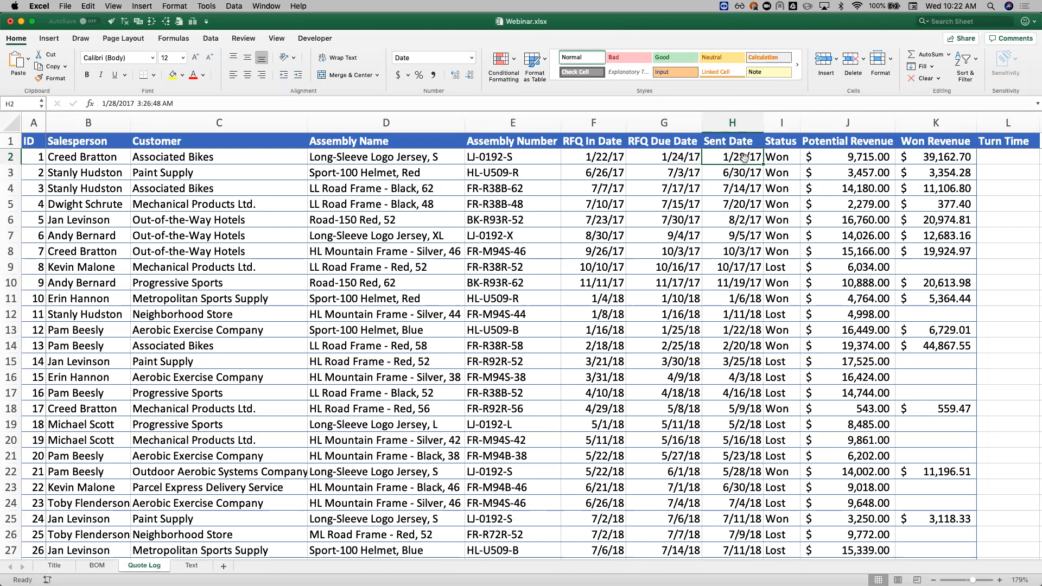
# Step: Enter the formula =H2-F2 in L2 to calculate the turn time from Sent Date minus RFQ In Date
pyautogui.click(603, 158)
pyautogui.click(990, 157)
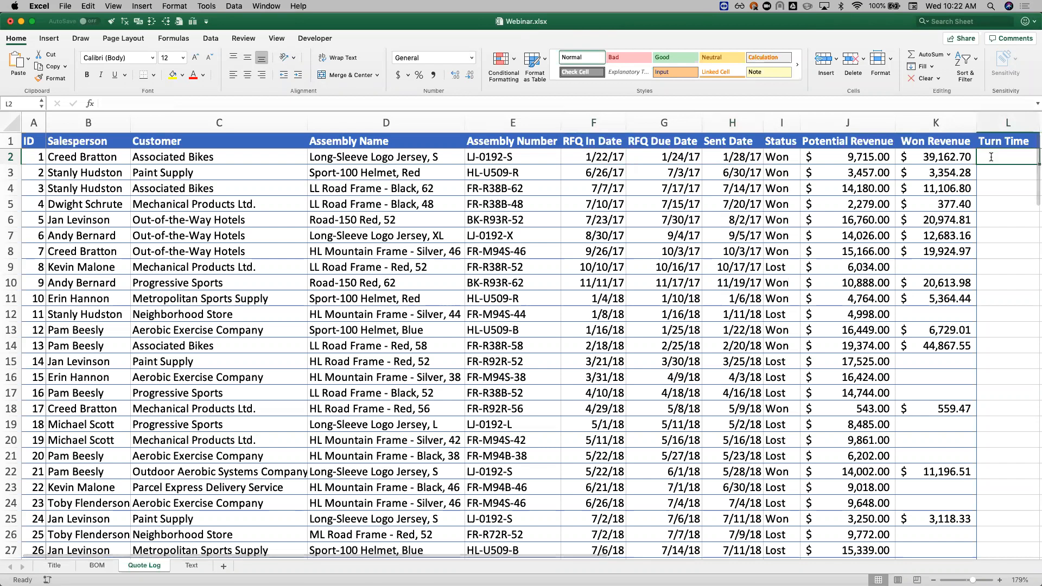
pyautogui.write('=')
pyautogui.click(743, 156)
pyautogui.write('-')
pyautogui.click(588, 158)
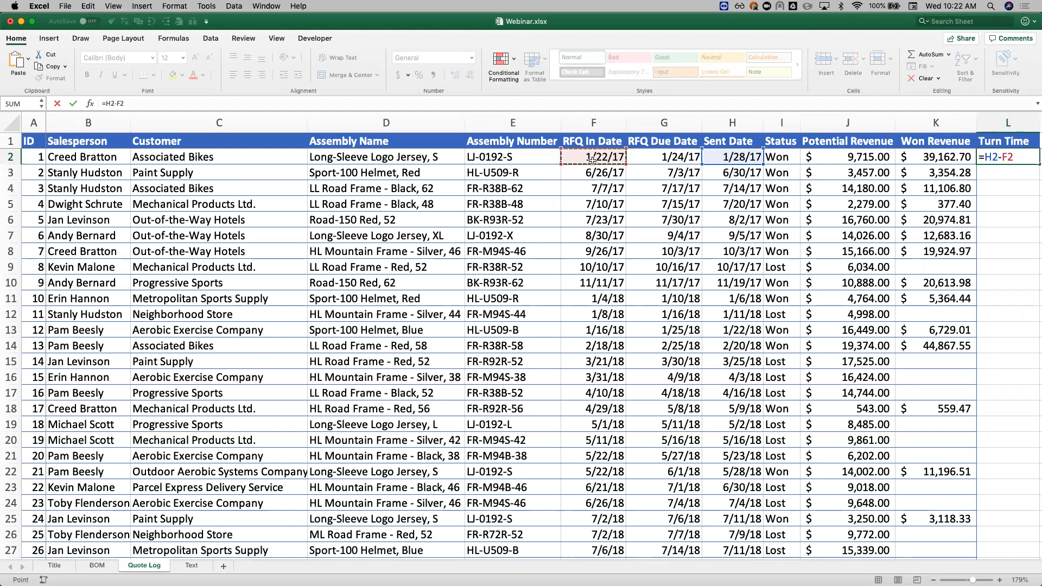
pyautogui.press('Return')
pyautogui.hscroll(2, 945, 170)
pyautogui.click(943, 156)
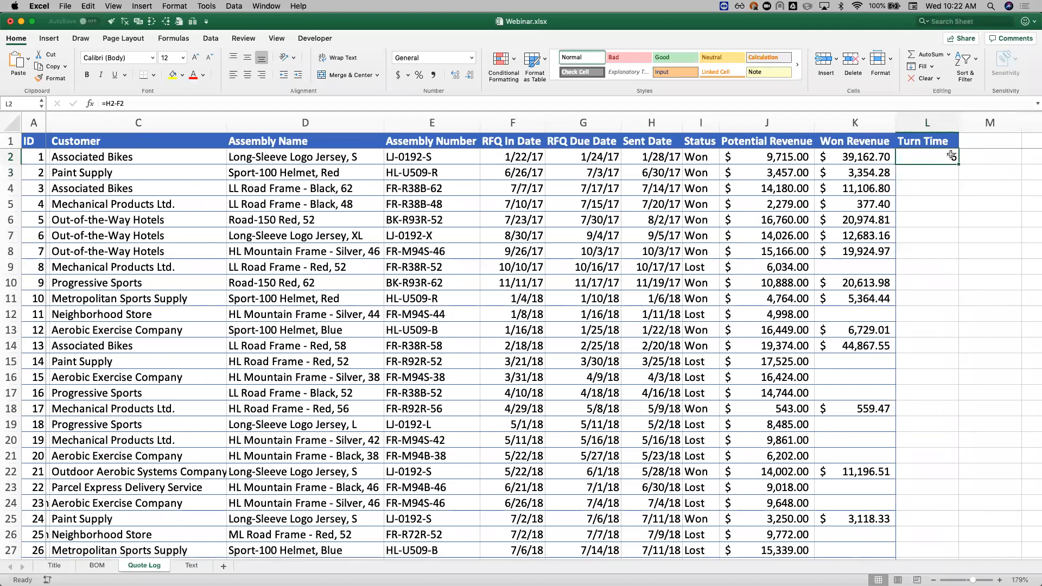
# Step: Fill the turn time formula from L2 down to L9
pyautogui.moveTo(958, 164); pyautogui.dragTo(958, 274)
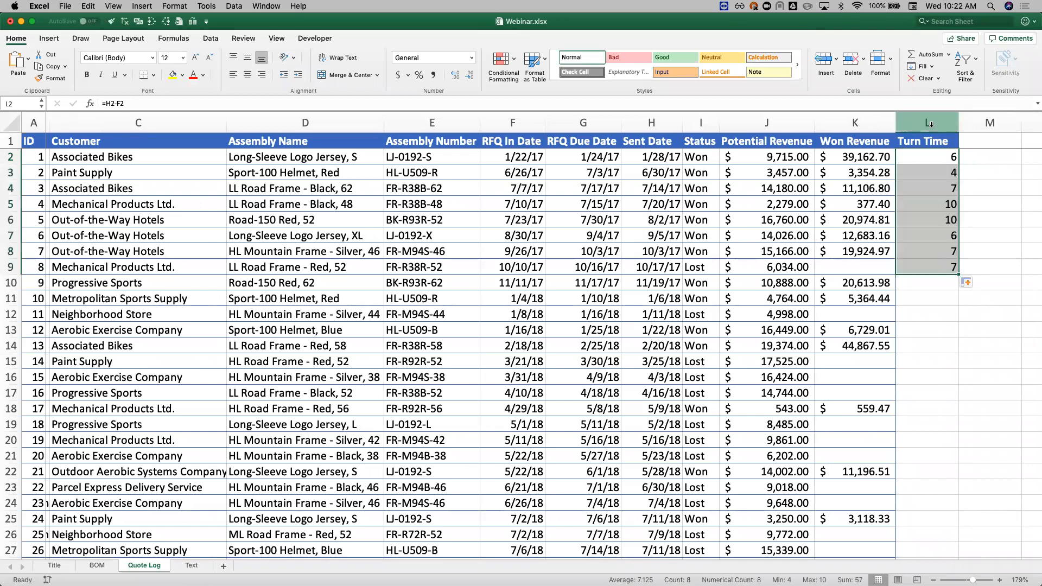
pyautogui.scroll(-1, 920, 258)
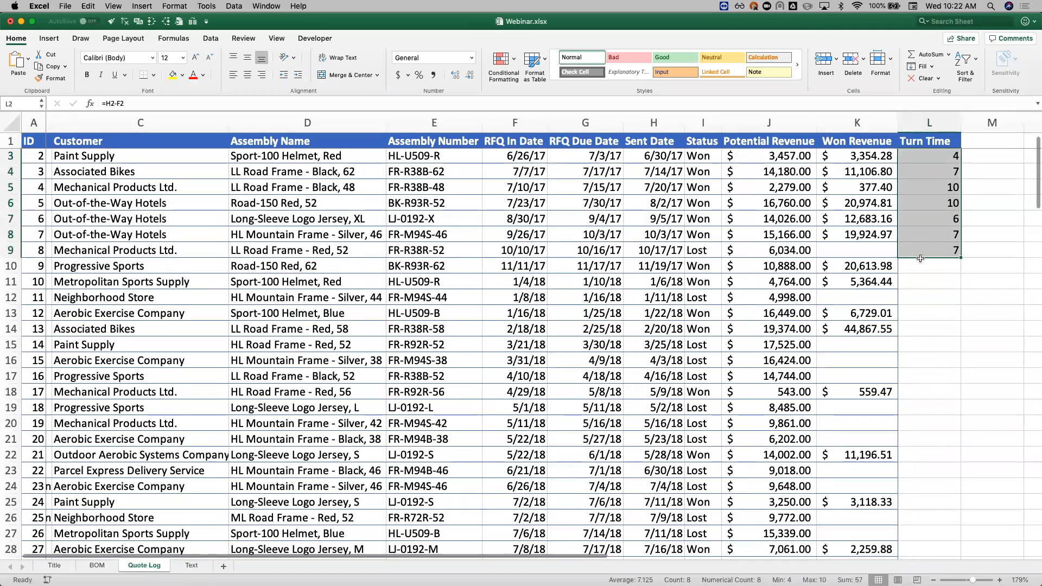
pyautogui.scroll(1, 632, 244)
pyautogui.hscroll(-1, 752, 250)
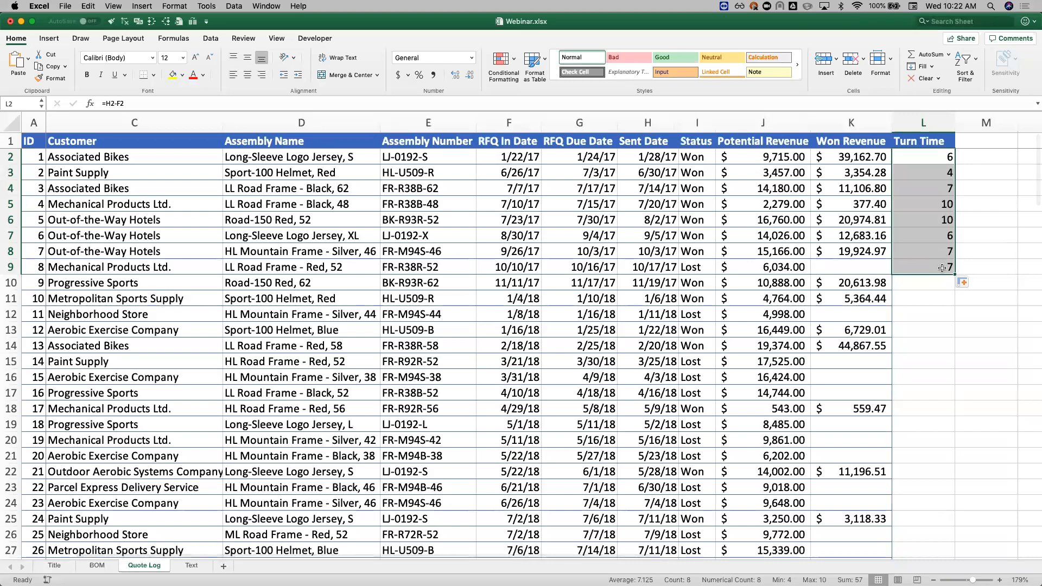
# Step: Fill the turn time formula from L9 down to the last record in row 135 and review the filled column
pyautogui.click(943, 267)
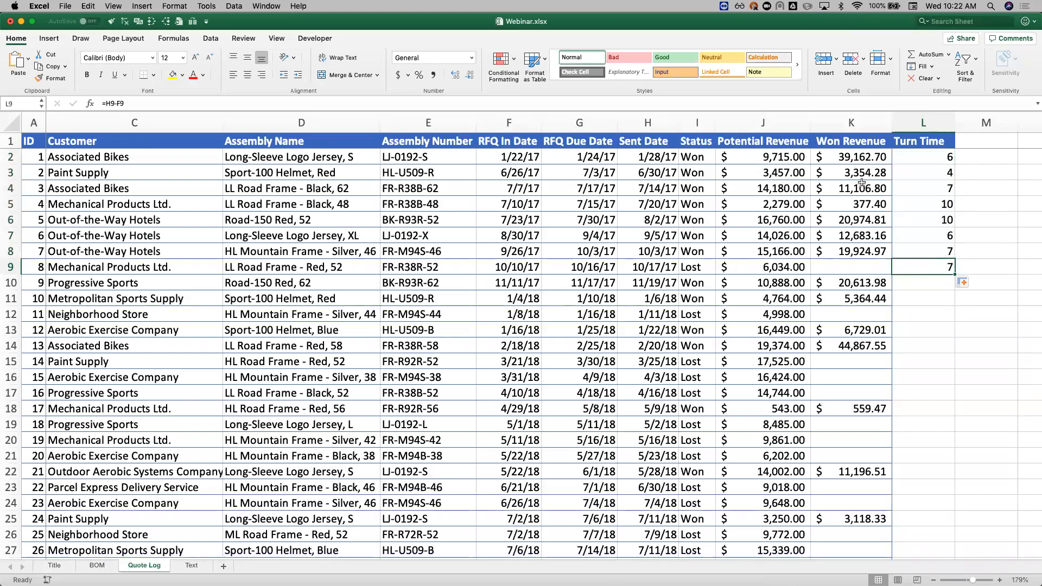
pyautogui.doubleClick(953, 274)
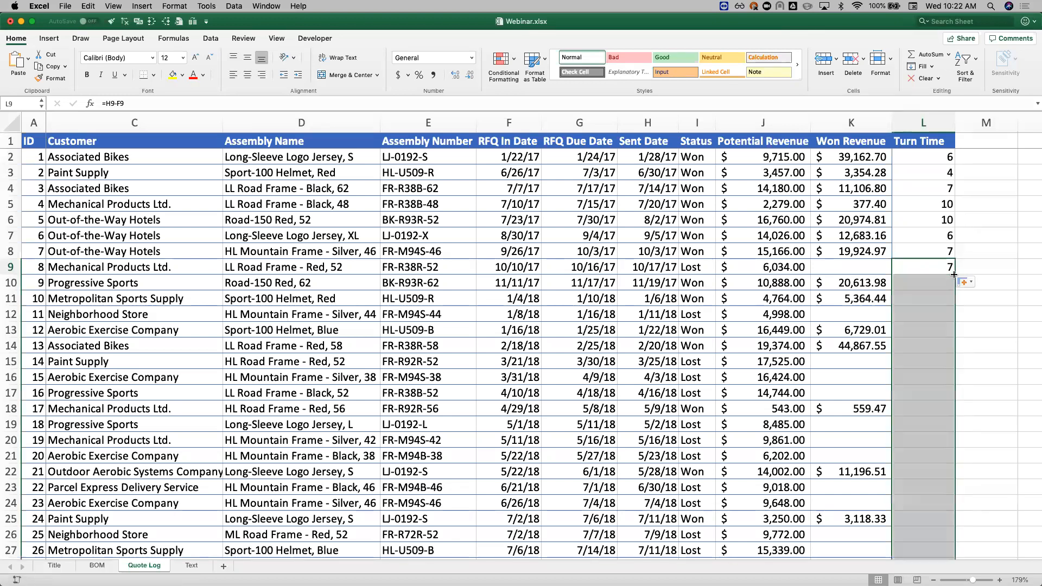
pyautogui.click(932, 326)
pyautogui.hotkey('ctrl', 'Down')
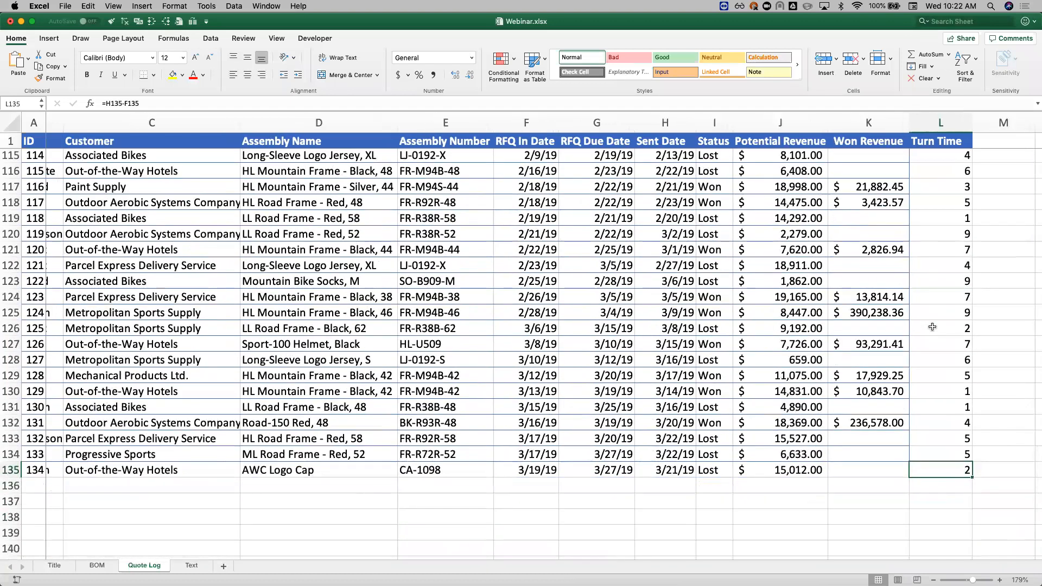
pyautogui.scroll(2, 932, 326)
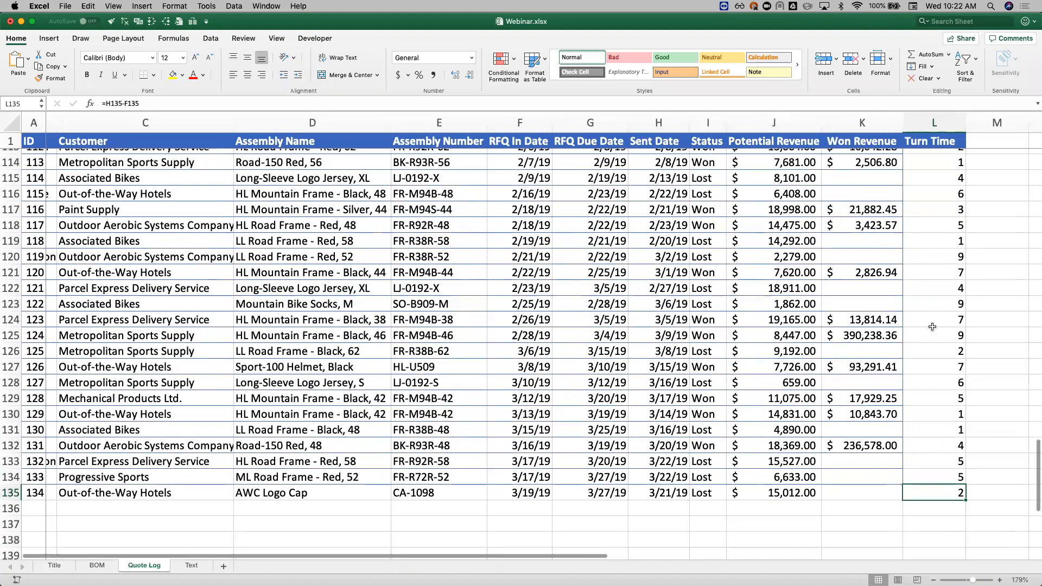
pyautogui.scroll(15, 932, 326)
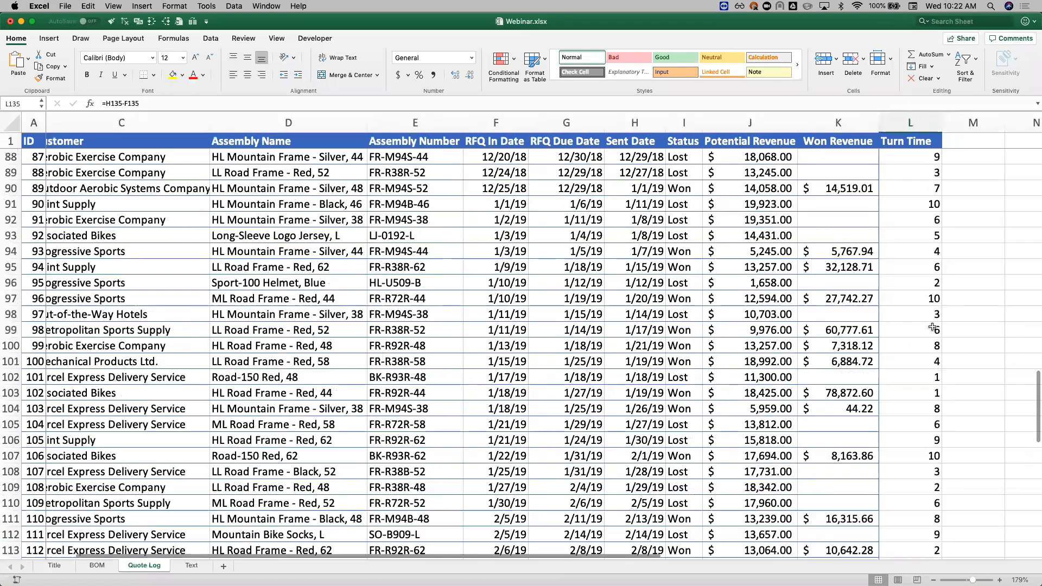
pyautogui.scroll(12, 930, 326)
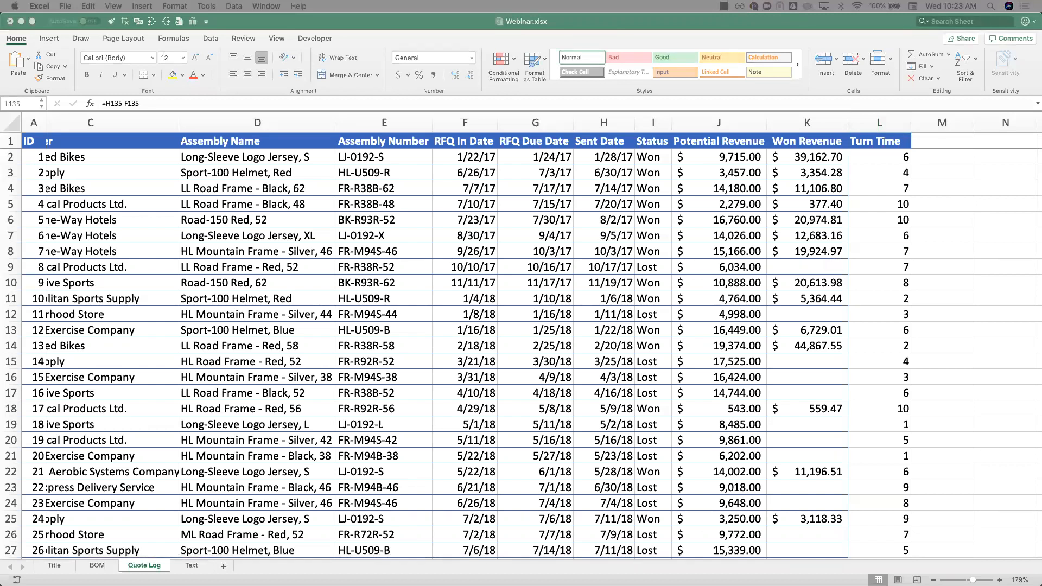
# Step: Add the header Requested Turn Time in M1, beside the Turn Time column
pyautogui.click(900, 160)
pyautogui.click(973, 143)
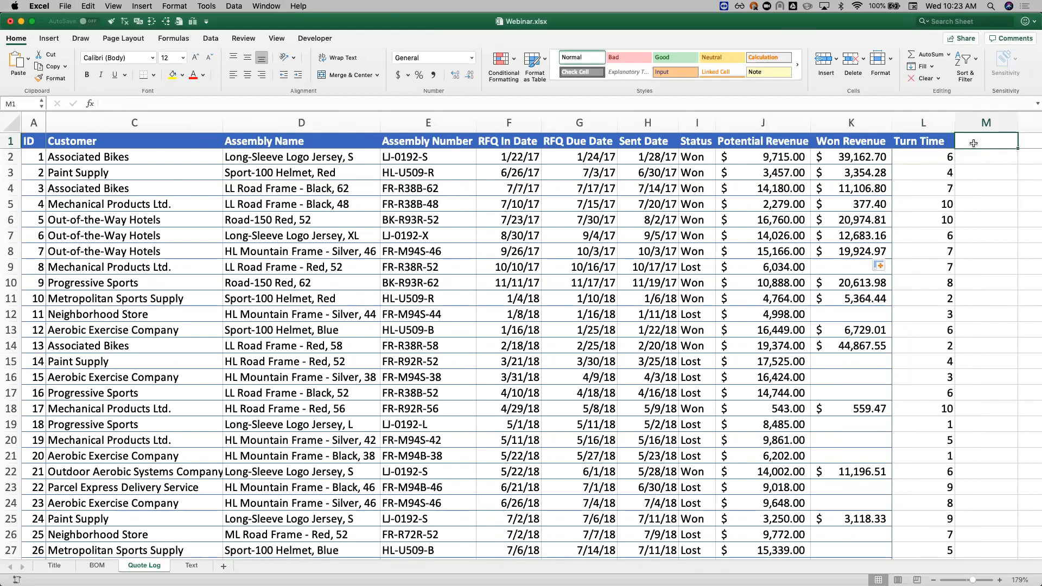
pyautogui.write('Re')
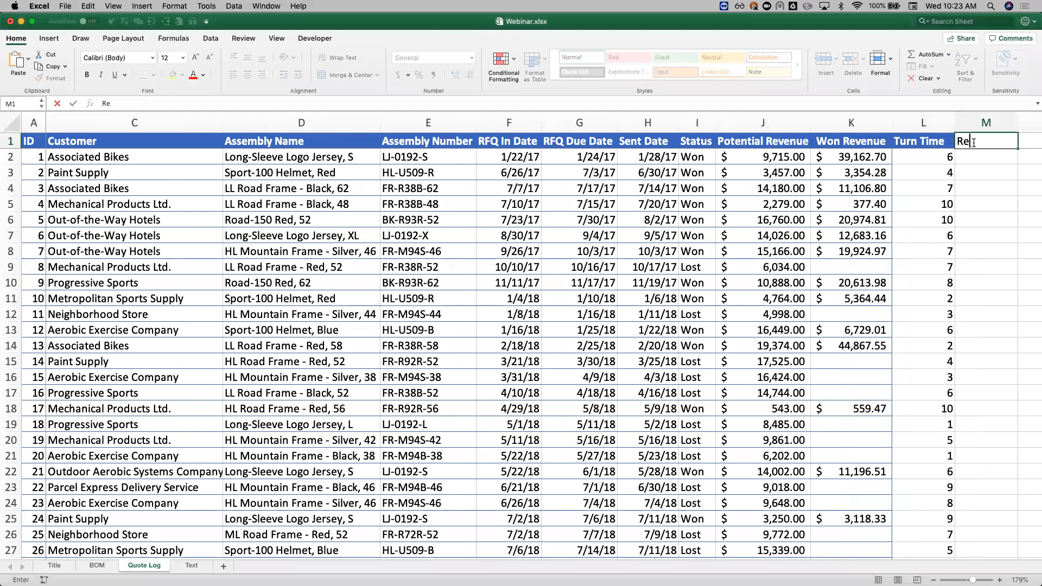
pyautogui.write('quested Turn Time')
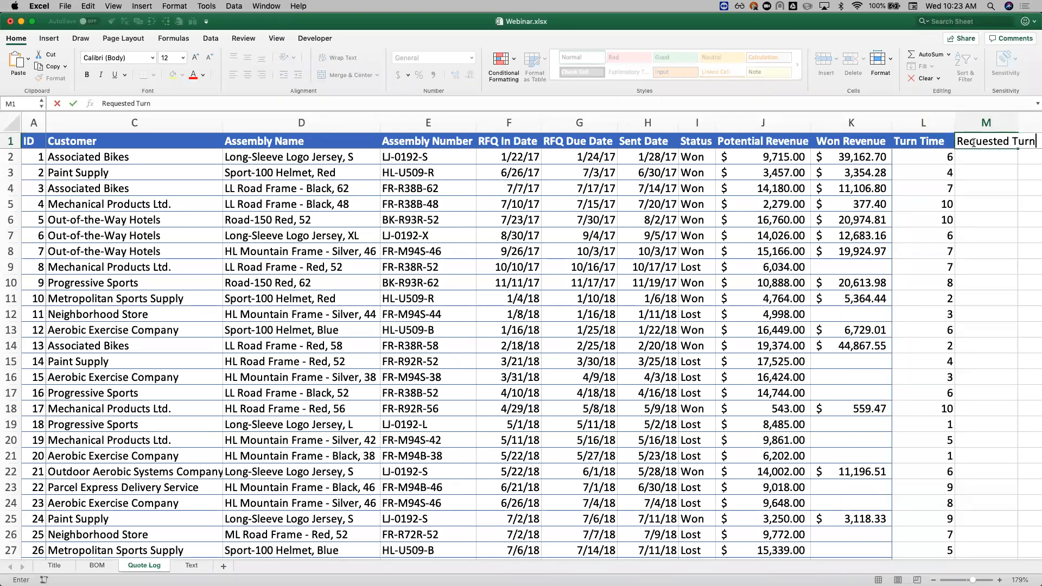
pyautogui.press('Return')
# Step: Enter the formula =G2-F2 in M2 to calculate RFQ Due Date minus RFQ In Date
pyautogui.write('=')
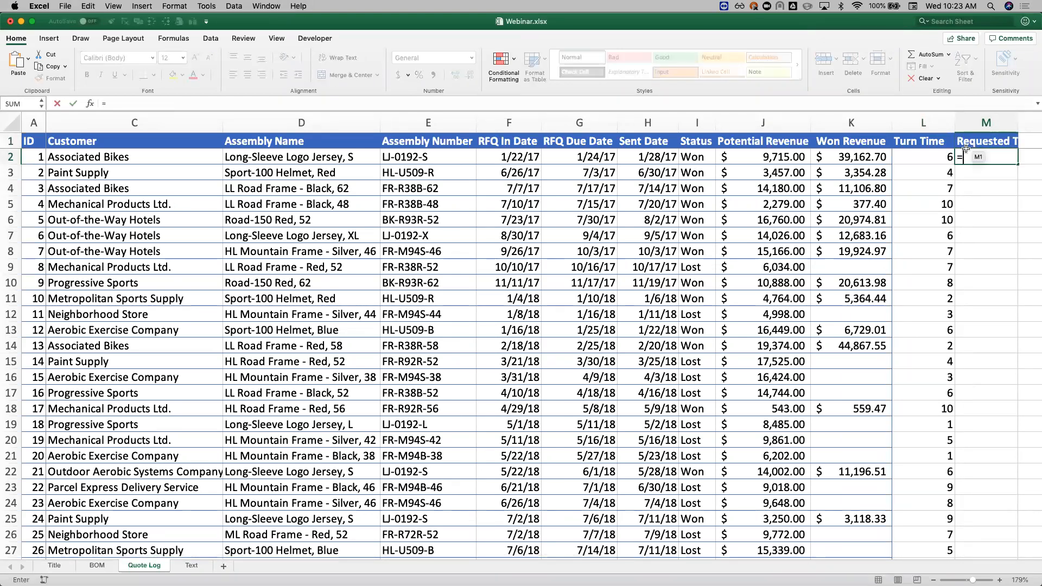
pyautogui.click(596, 160)
pyautogui.write('-')
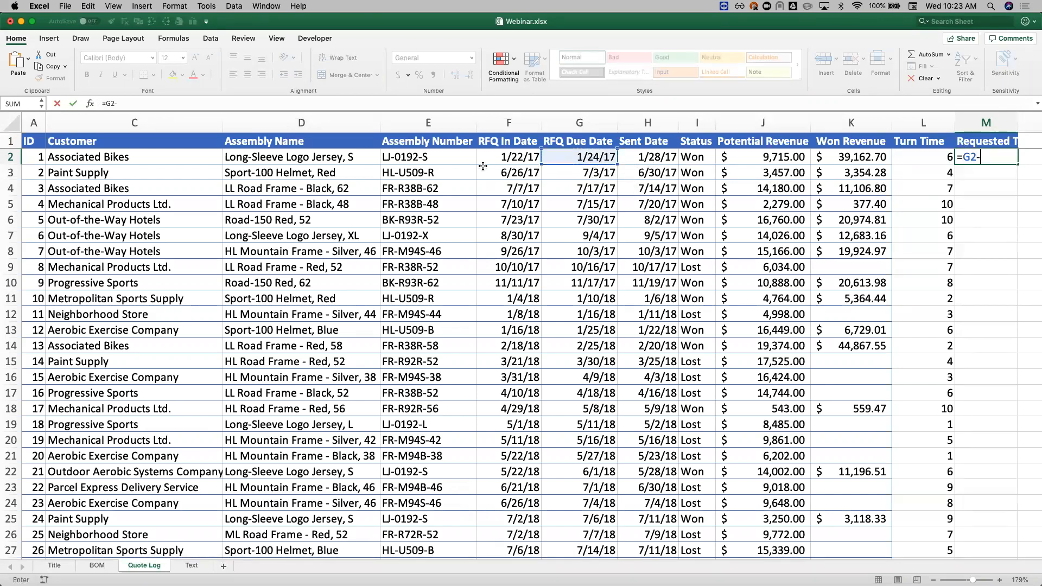
pyautogui.click(510, 157)
pyautogui.press('Return')
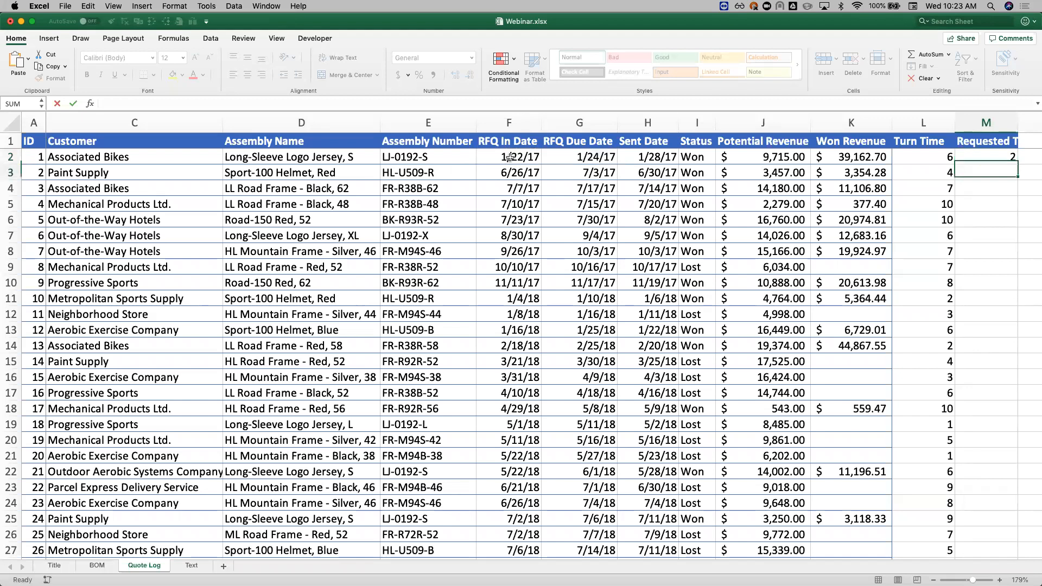
# Step: Fill the M2 formula down the whole Requested Turn Time column and spot-check it against the Turn Time values
pyautogui.click(1004, 155)
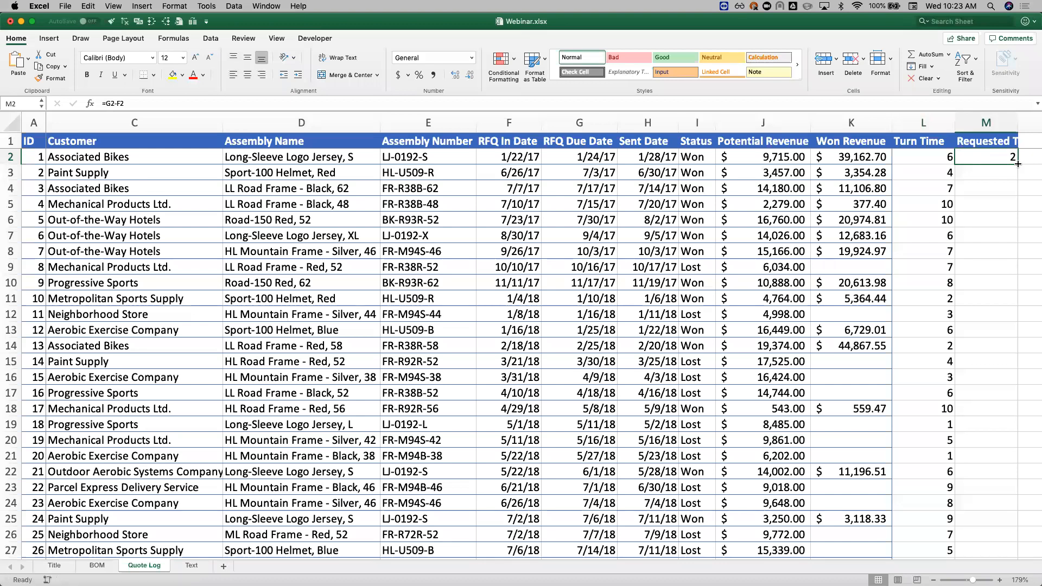
pyautogui.doubleClick(1017, 163)
pyautogui.click(1001, 174)
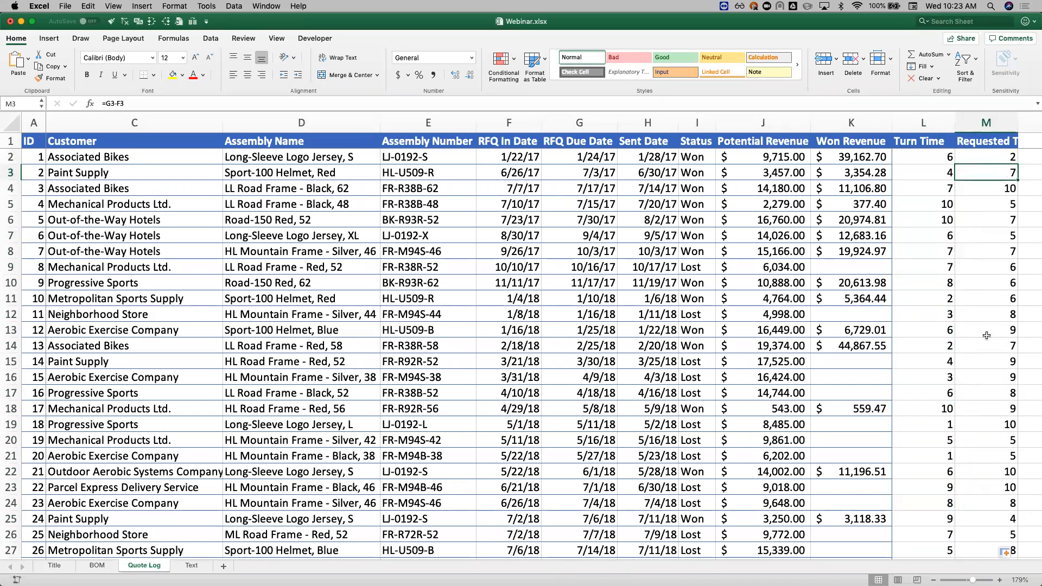
pyautogui.click(1006, 427)
pyautogui.click(943, 427)
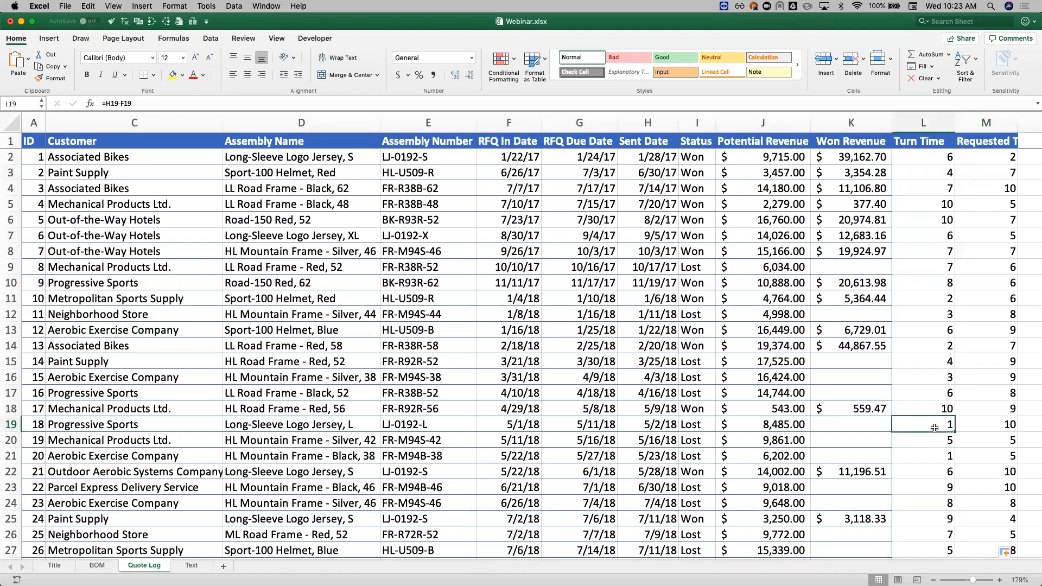
pyautogui.click(982, 220)
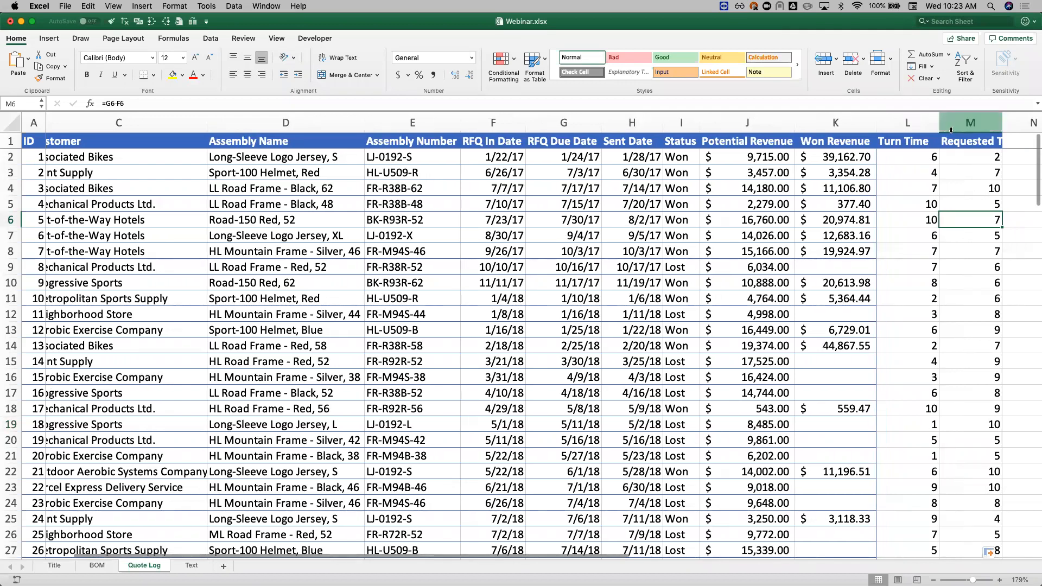
# Step: Rename the Turn Time header in L1 to Actual Turn Time
pyautogui.doubleClick(878, 140)
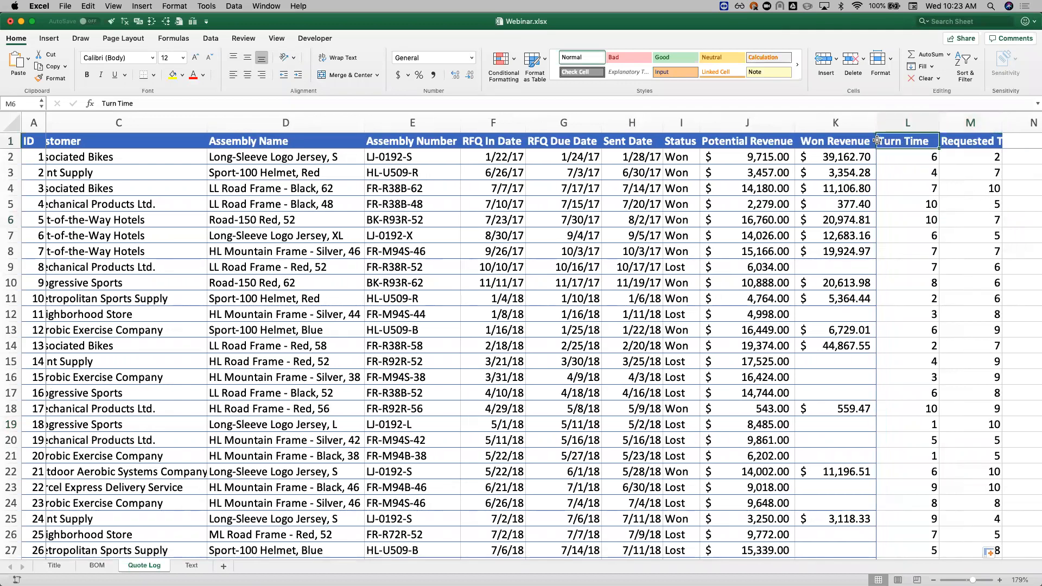
pyautogui.write('Actual')
pyautogui.press('Return')
pyautogui.click(979, 206)
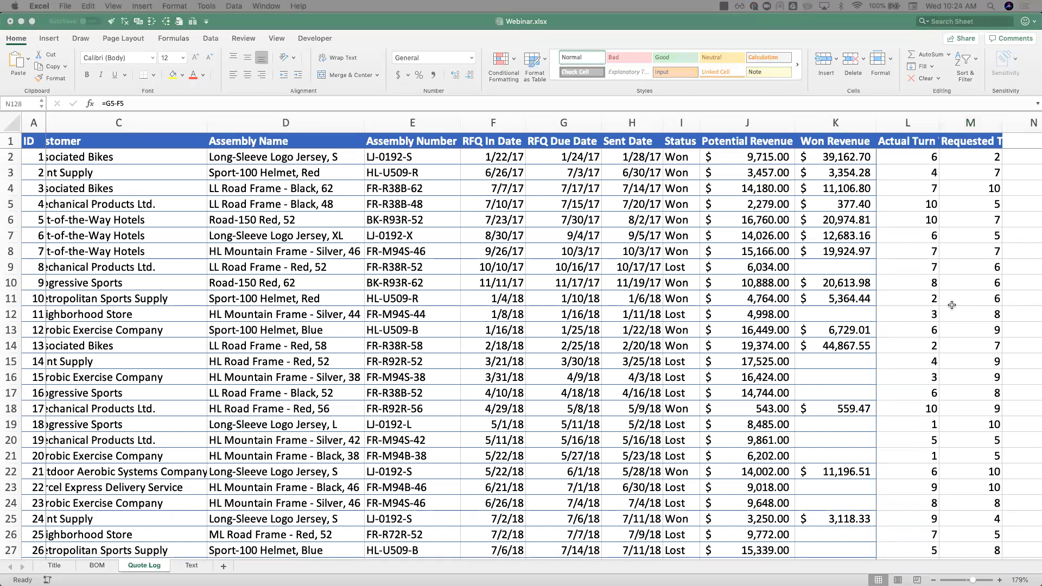
pyautogui.hscroll(3, 959, 194)
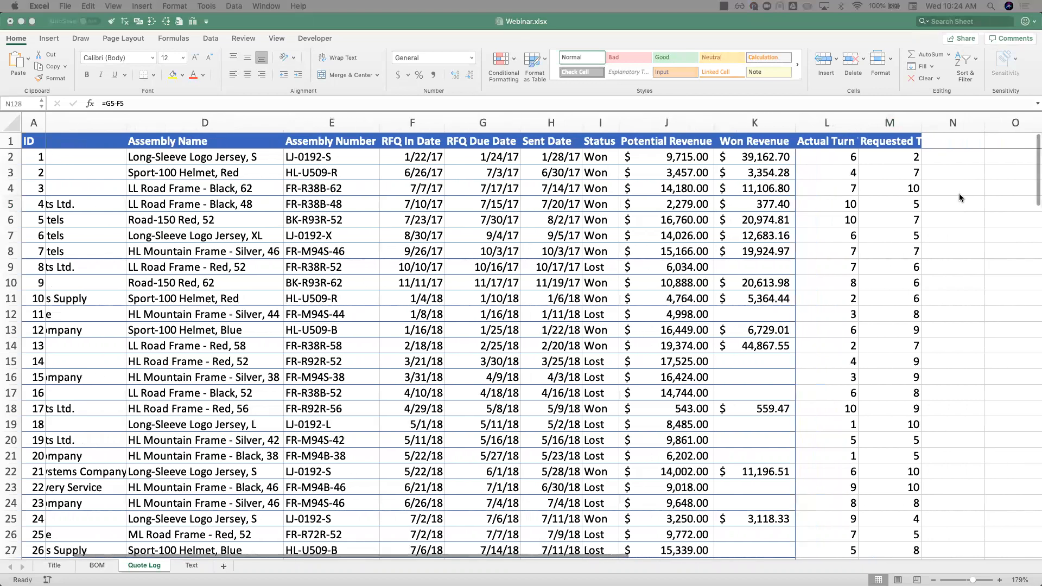
pyautogui.click(954, 142)
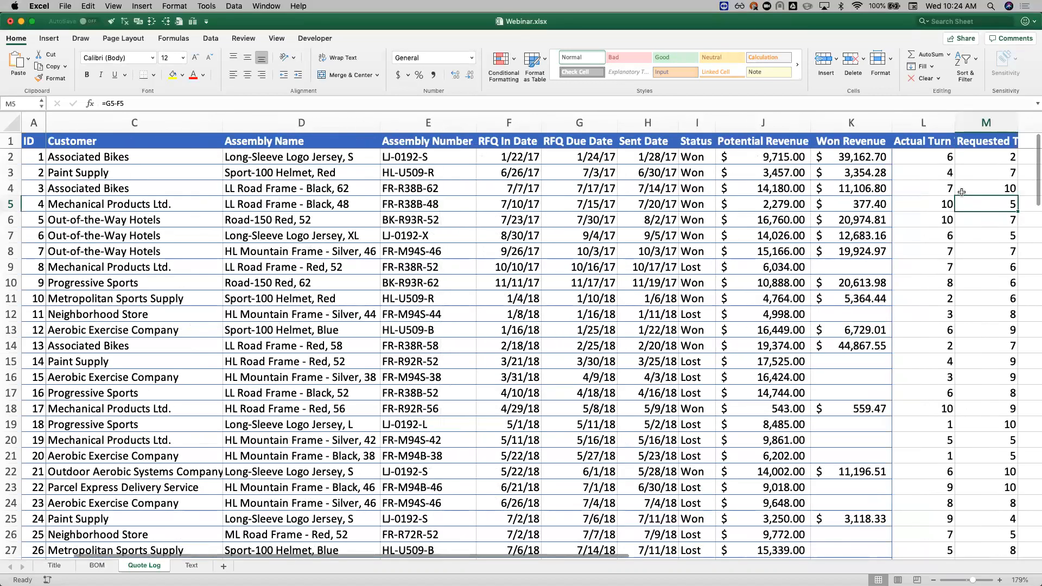
pyautogui.hscroll(3, 959, 193)
pyautogui.click(871, 144)
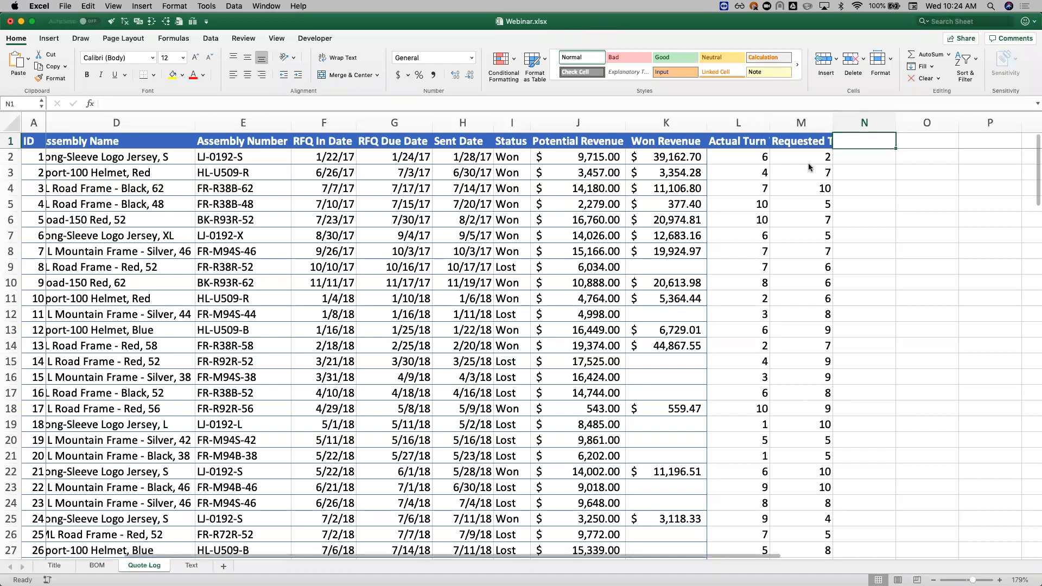
pyautogui.press('Return')
pyautogui.click(857, 141)
pyautogui.write('Business')
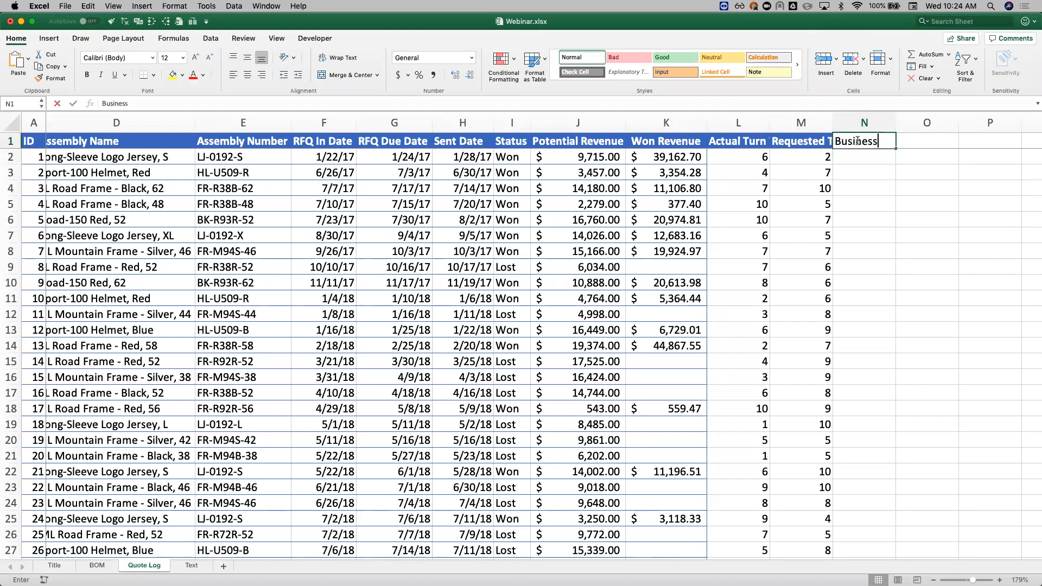
pyautogui.write(' Days')
pyautogui.press('Escape')
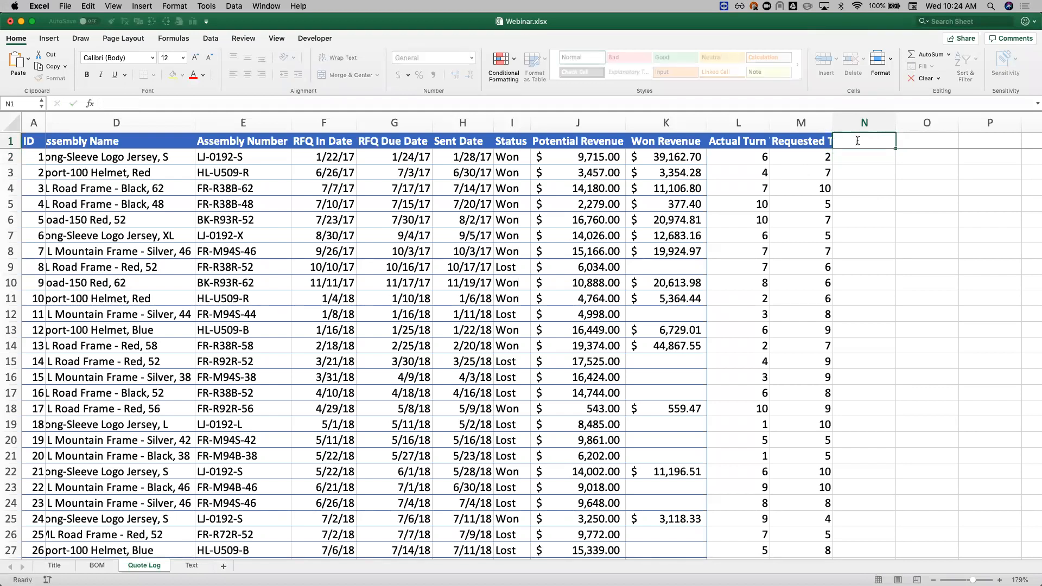
# Step: Enter the header Weekdays Turn Time in N1 and begin a formula in N2
pyautogui.write('Weekdays Turn Time')
pyautogui.press('Return')
pyautogui.write('=we')
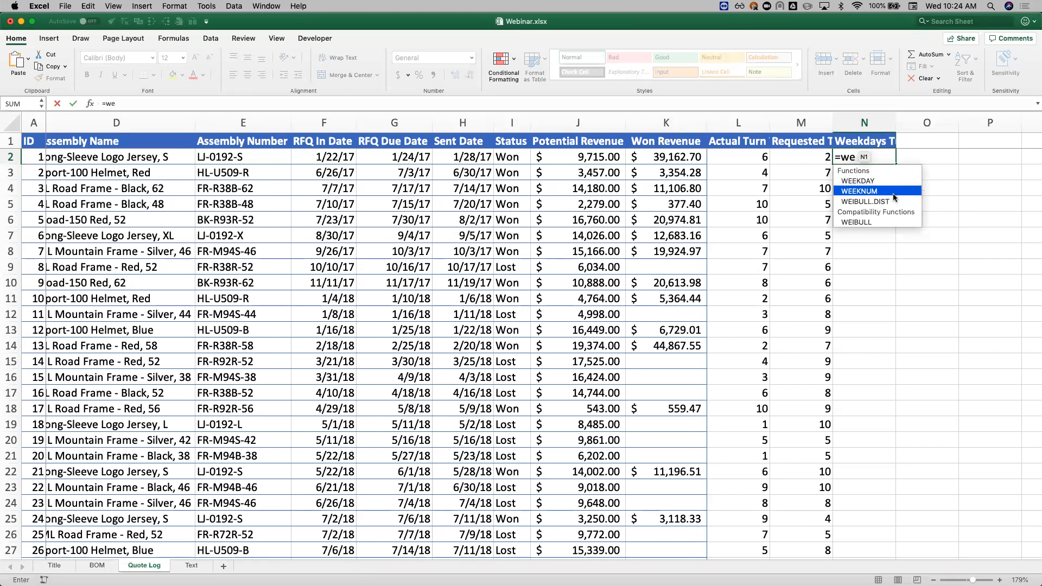
pyautogui.press('BackSpace')
pyautogui.press('BackSpace')
pyautogui.write('da')
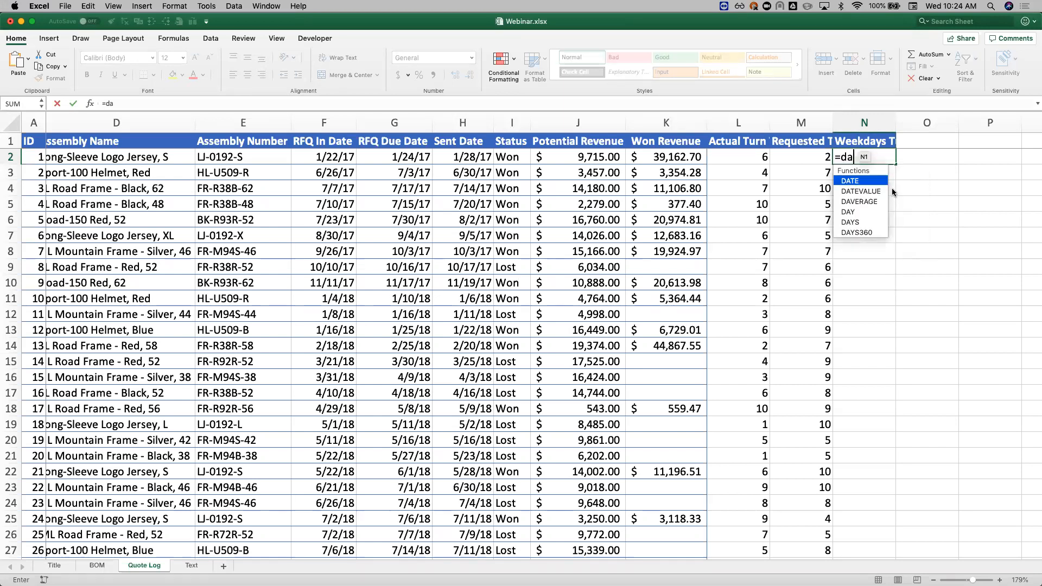
pyautogui.press('BackSpace')
# Step: Complete the formula in N2 as =NETWORKDAYS(F2,H2) to count the weekdays from RFQ In Date to Sent Date
pyautogui.write('work')
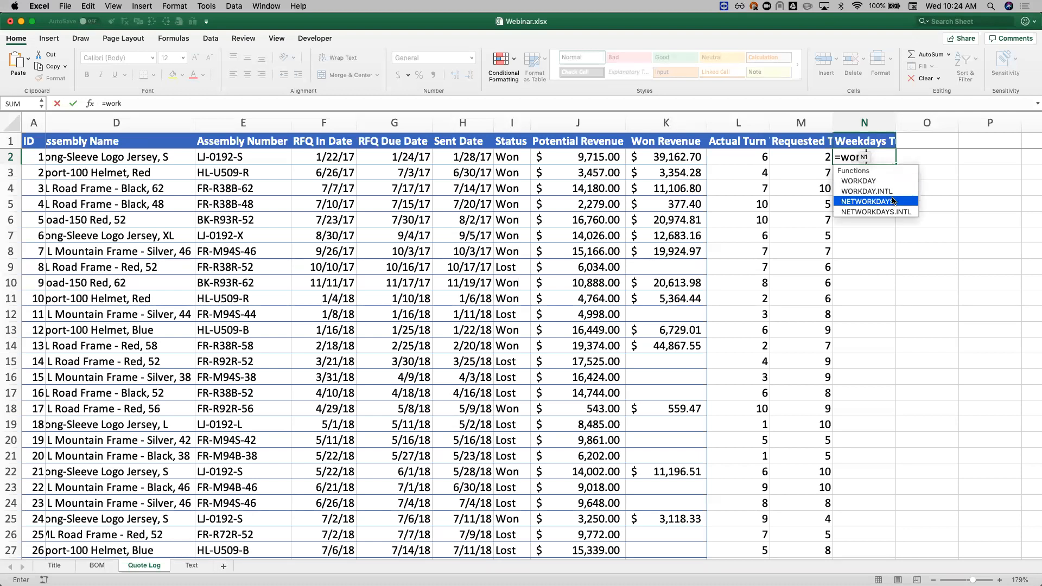
pyautogui.doubleClick(893, 202)
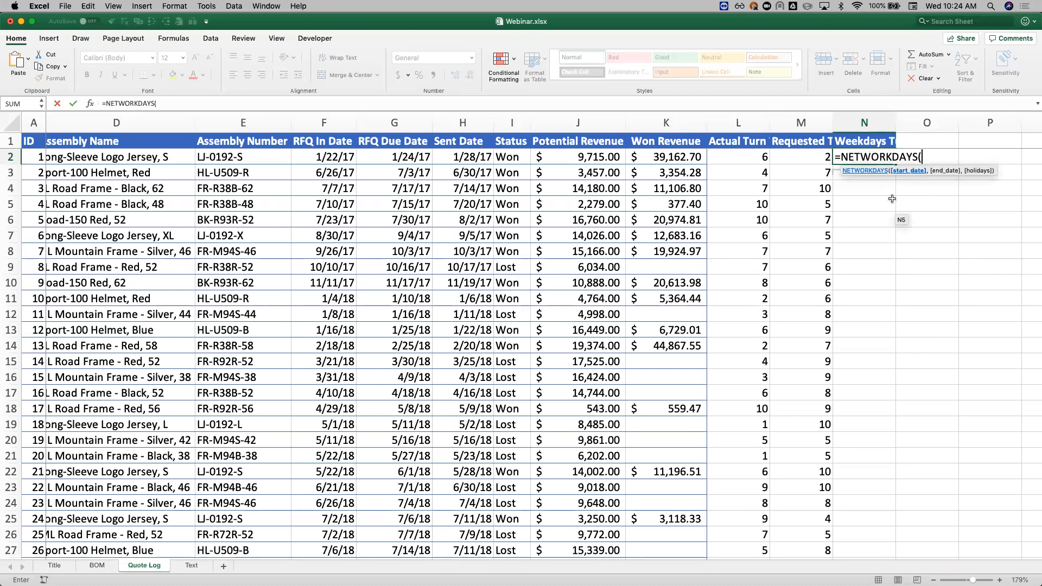
pyautogui.click(339, 159)
pyautogui.write(',')
pyautogui.click(458, 158)
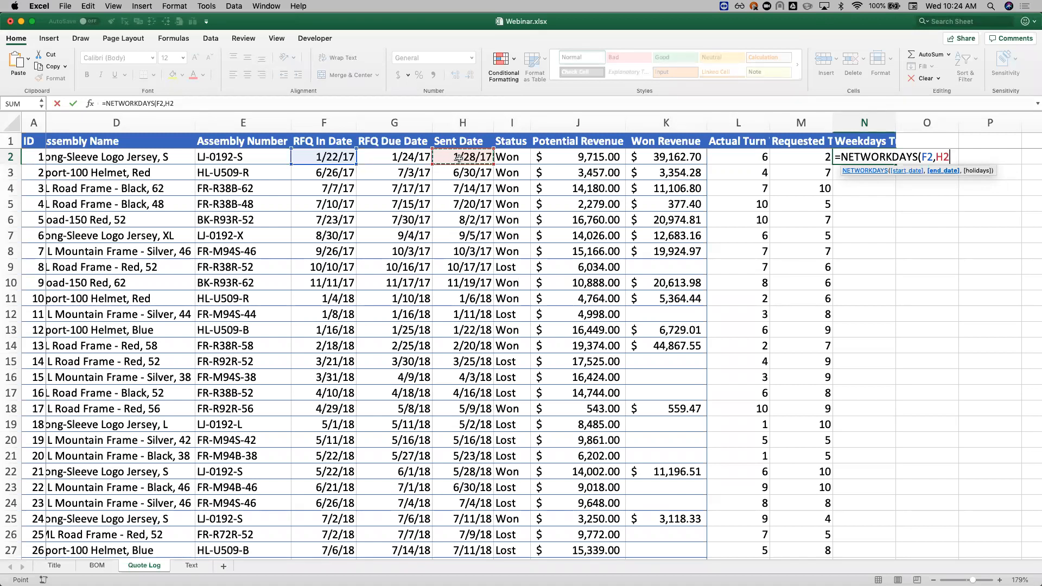
pyautogui.write(')')
pyautogui.press('Return')
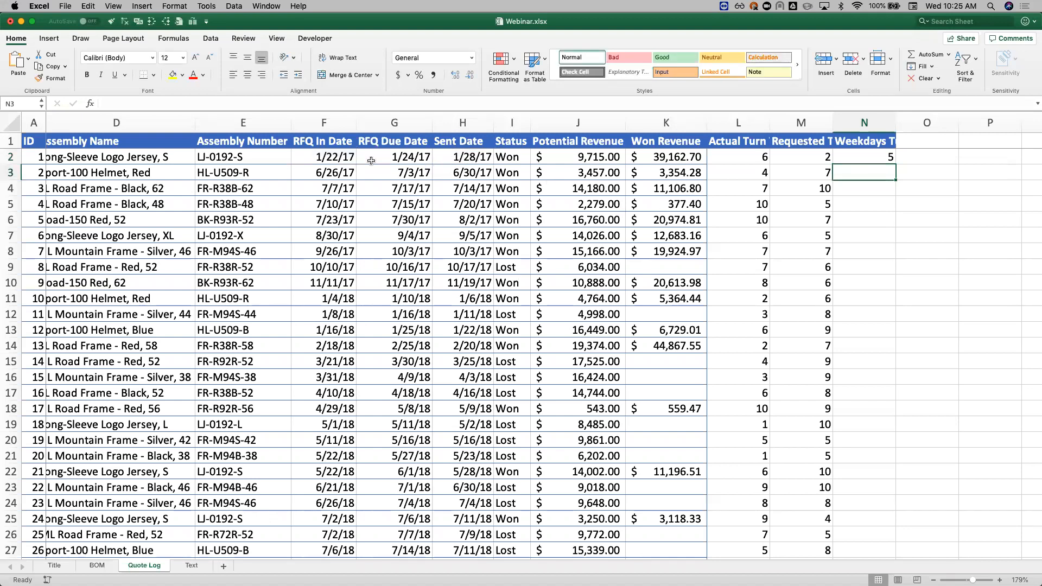
# Step: Check the weekday formula in N2 against the RFQ In Date and Sent Date in row 2
pyautogui.click(346, 156)
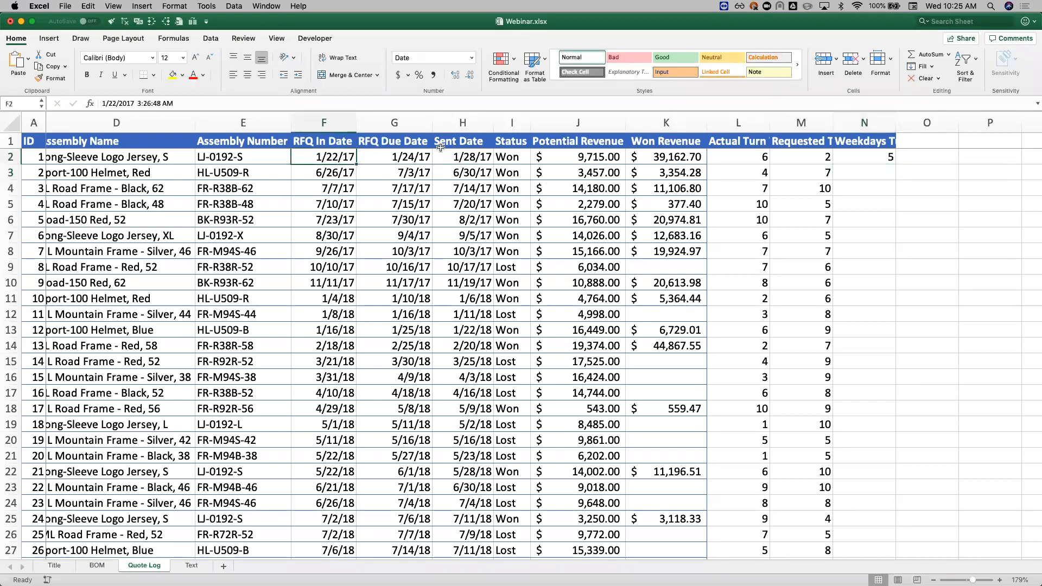
pyautogui.keyDown('super'); pyautogui.click(464, 156); pyautogui.keyUp('super')
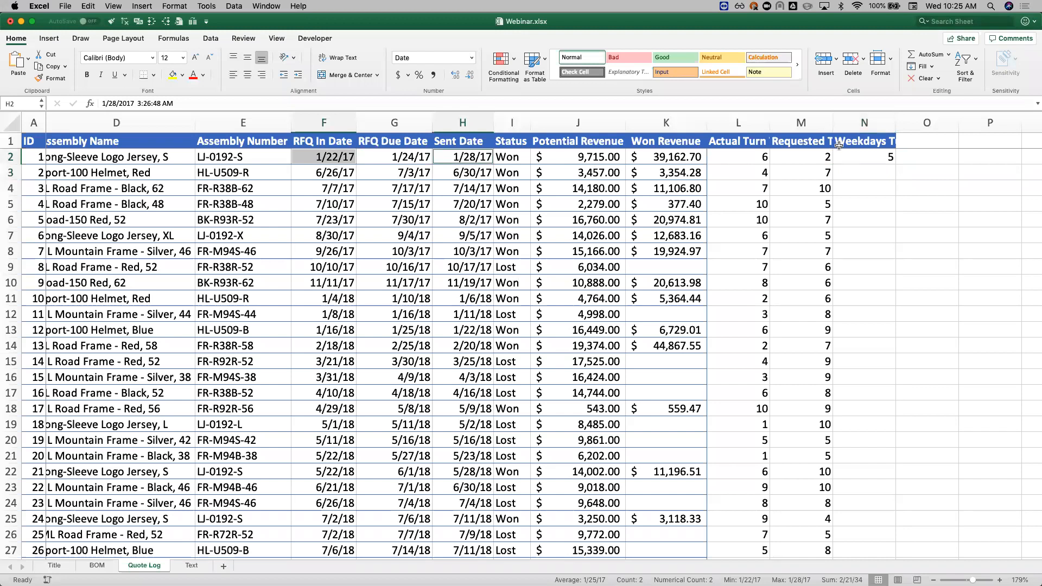
pyautogui.click(888, 158)
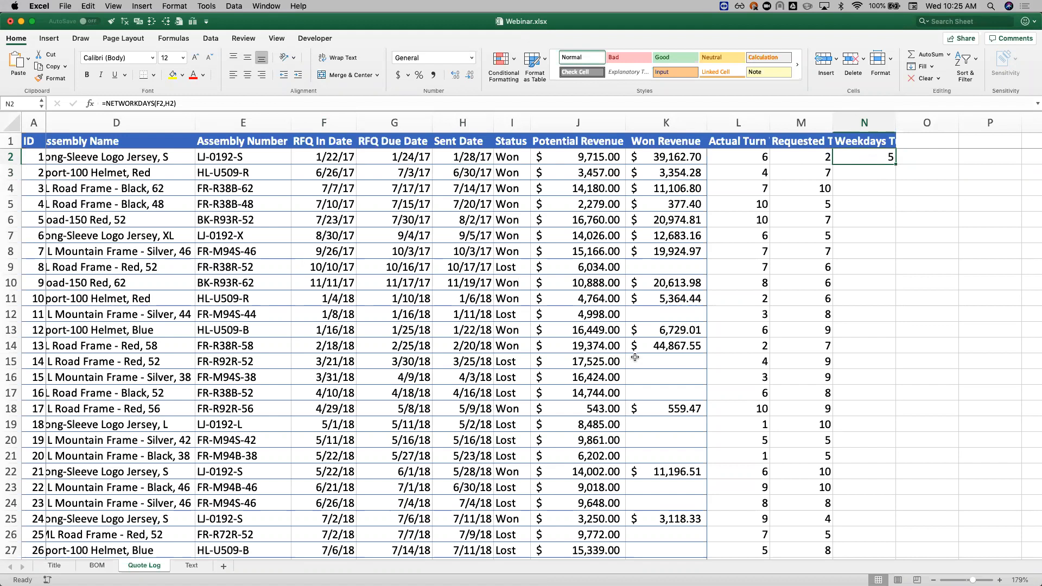
# Step: Fill the weekday formula from N2 down the Weekdays Turn Time column to the last row of data
pyautogui.click(868, 185)
pyautogui.press('Up')
pyautogui.press('Up')
pyautogui.click(895, 167)
pyautogui.click(891, 158)
pyautogui.doubleClick(895, 164)
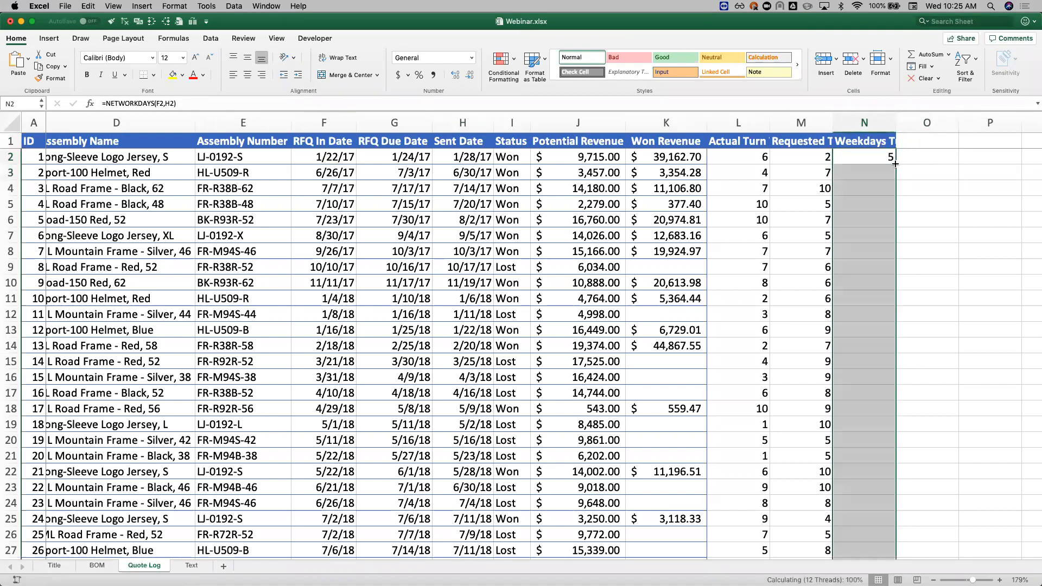
# Step: Look over the filled weekday counts and delete the Weekdays Turn Time column N
pyautogui.click(876, 239)
pyautogui.scroll(-1, 875, 240)
pyautogui.scroll(-5, 876, 240)
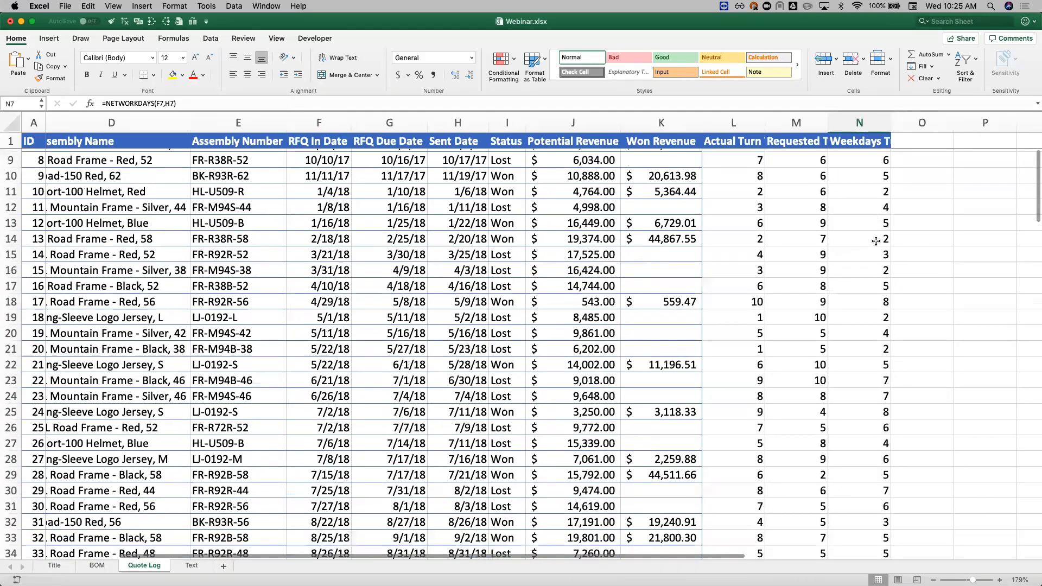
pyautogui.scroll(-2, 875, 241)
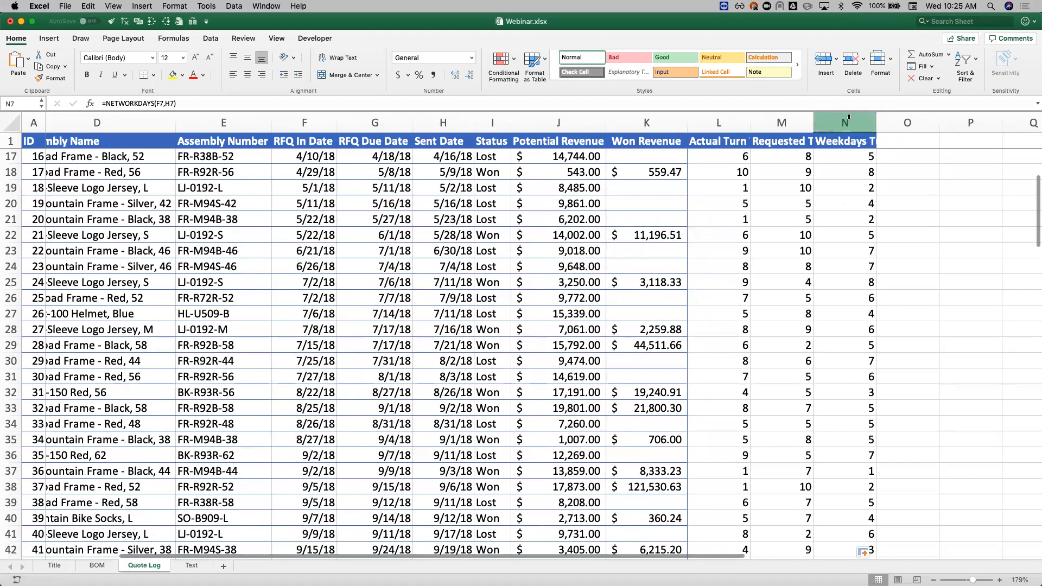
pyautogui.rightClick(848, 119)
pyautogui.click(871, 181)
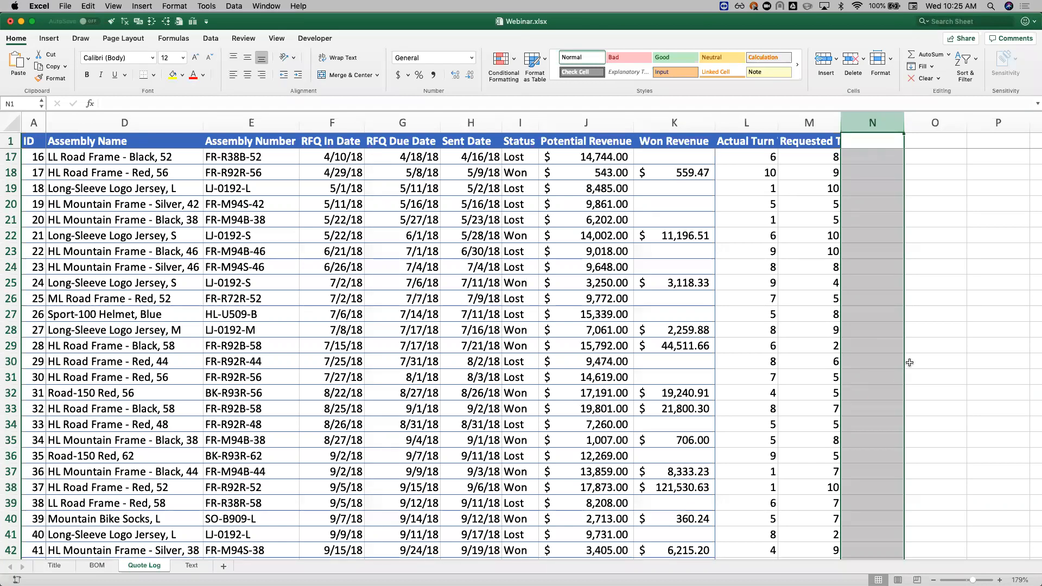
# Step: Enter the sample header TEST HEADING in O1 of the header row
pyautogui.click(804, 330)
pyautogui.scroll(2, 804, 330)
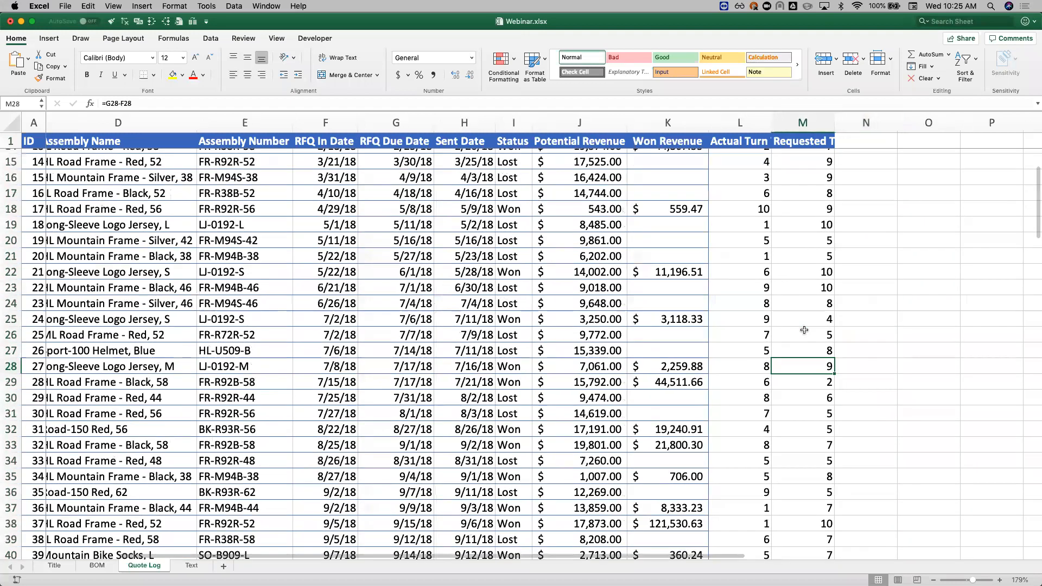
pyautogui.scroll(5, 804, 330)
pyautogui.hscroll(2, 792, 162)
pyautogui.click(787, 140)
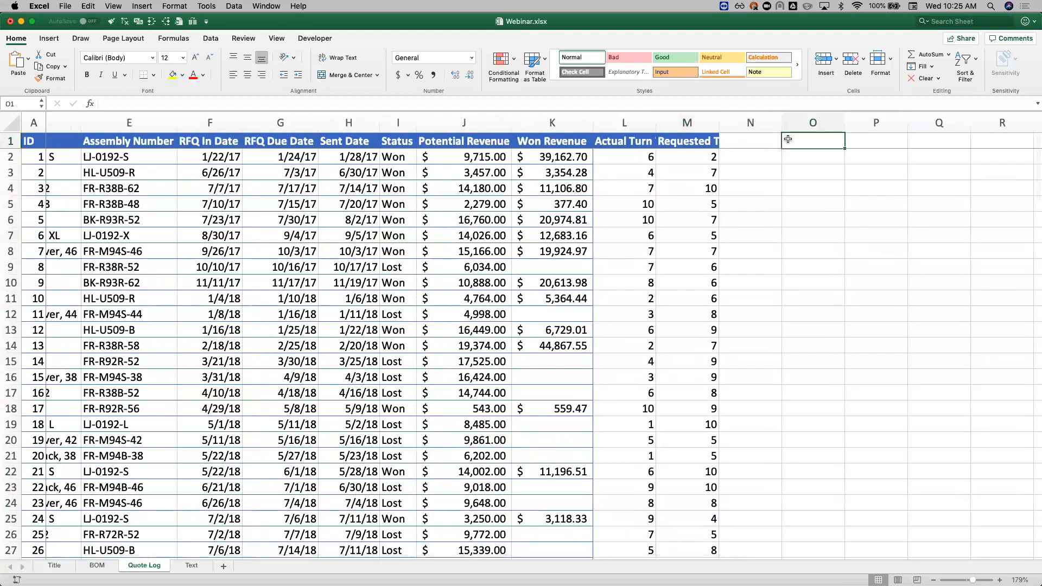
pyautogui.write('TEST HEADING')
pyautogui.press('Return')
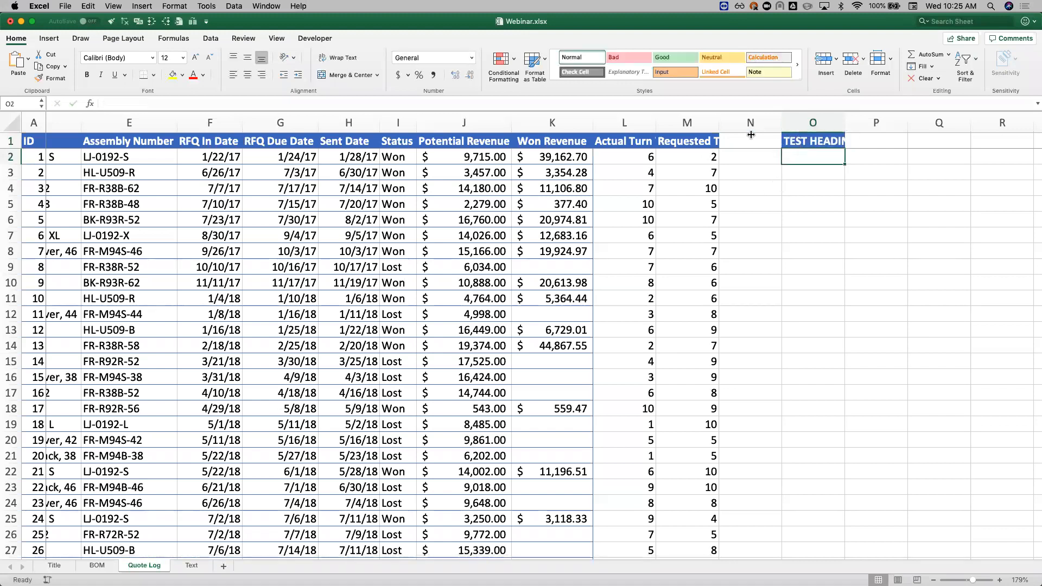
# Step: Enter TEST HEADING in O7 and copy the header formatting from O1 onto it
pyautogui.click(782, 241)
pyautogui.write('TEST HEADING')
pyautogui.press('Return')
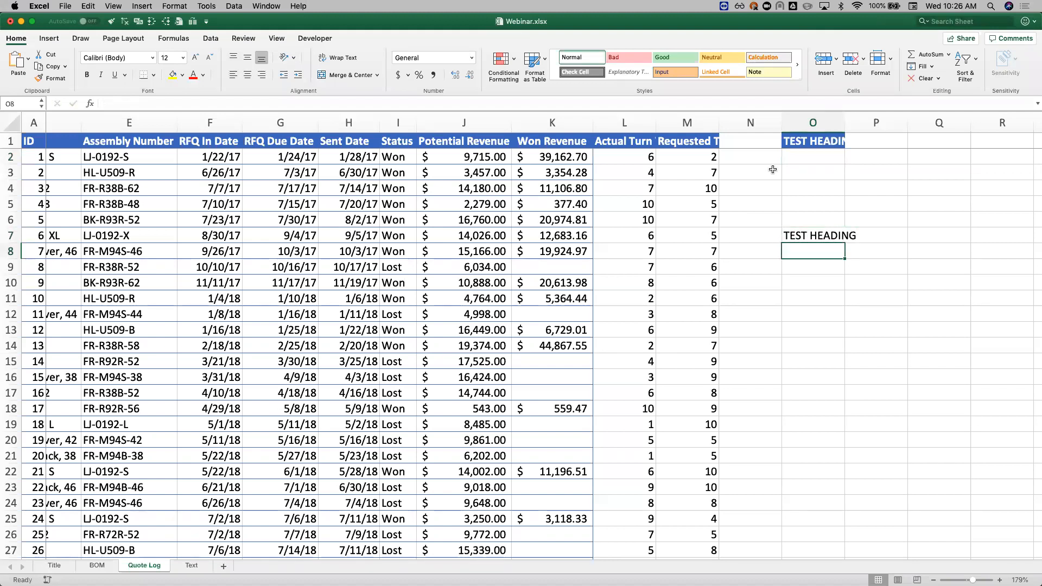
pyautogui.click(805, 140)
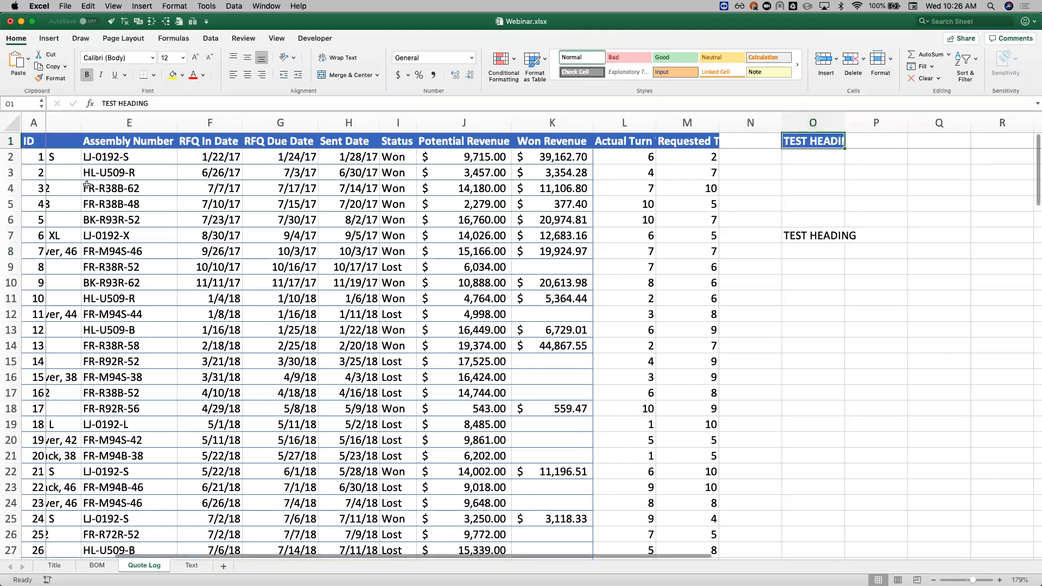
pyautogui.click(54, 79)
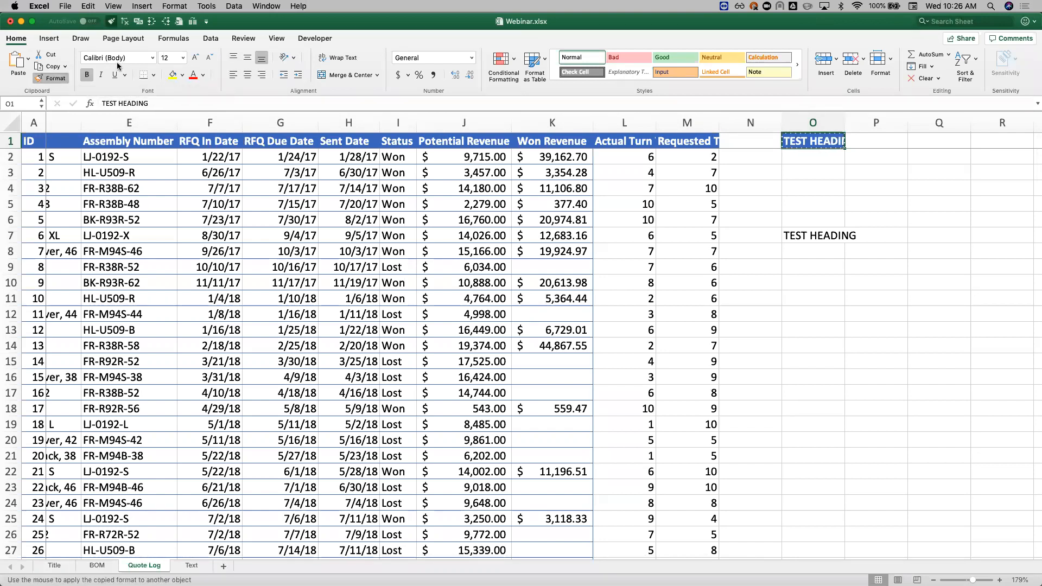
pyautogui.click(807, 237)
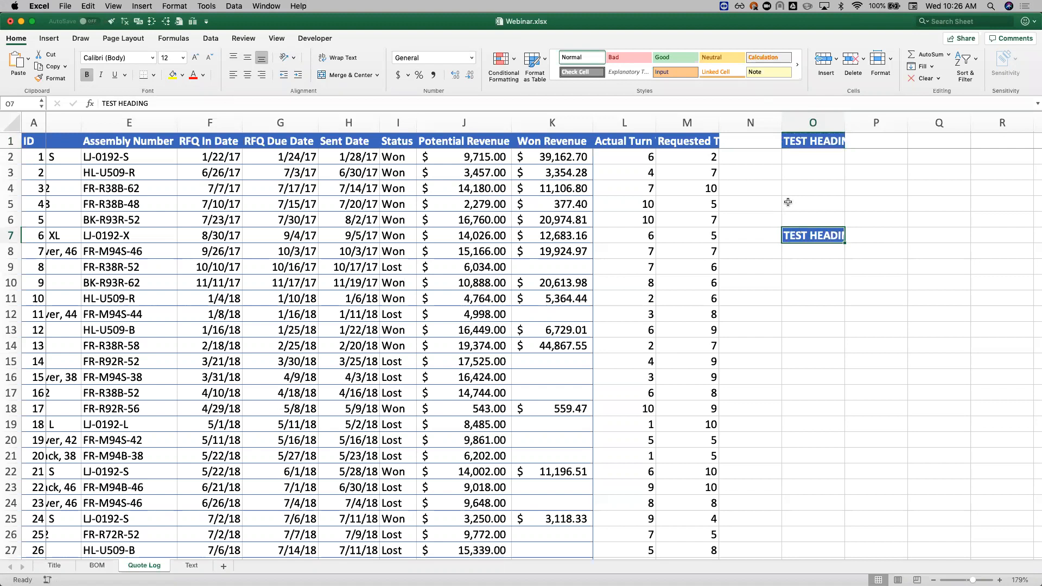
# Step: Delete column O with the two TEST HEADING cells
pyautogui.rightClick(809, 123)
pyautogui.click(839, 189)
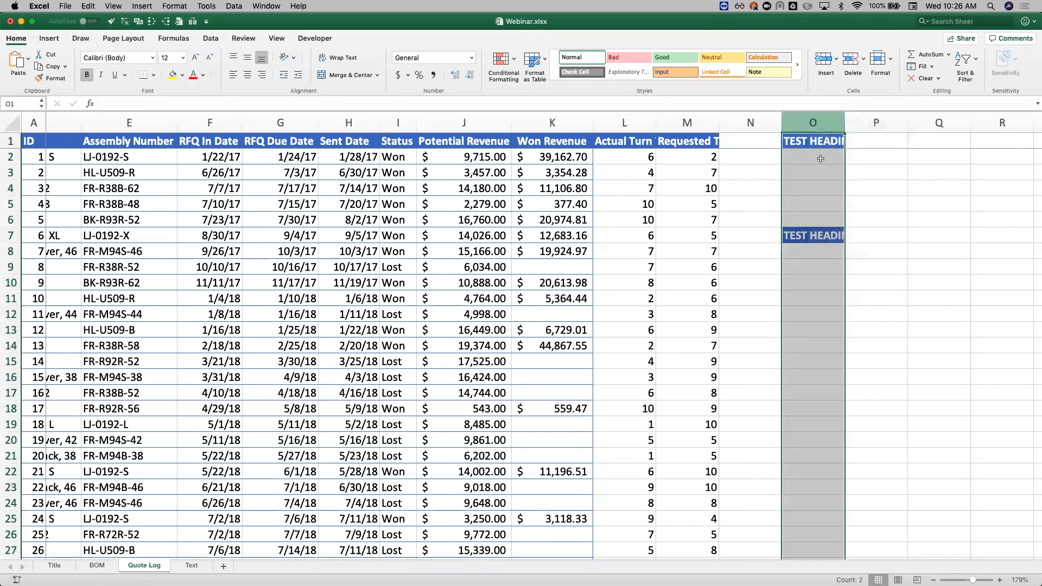
pyautogui.click(847, 168)
pyautogui.click(854, 153)
# Step: Enter the header Ontime? in N1, beside the requested turn time column
pyautogui.click(864, 143)
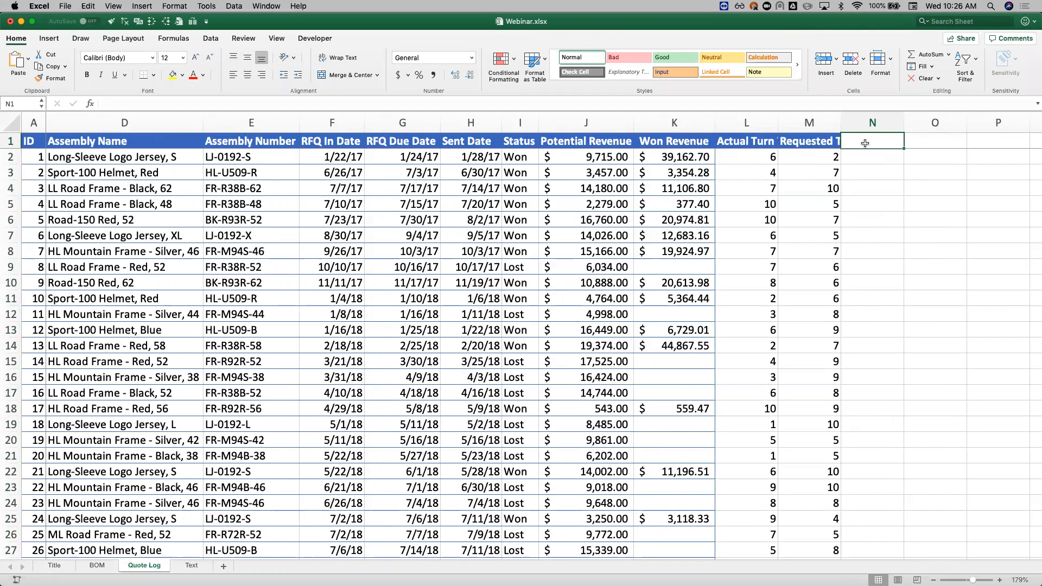
pyautogui.write('Ontime?')
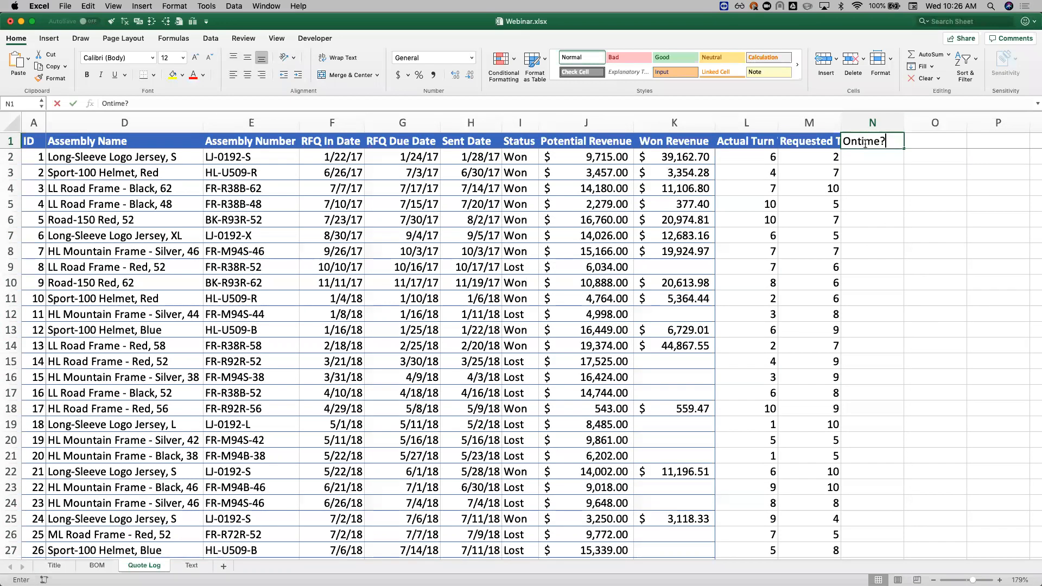
pyautogui.press('Return')
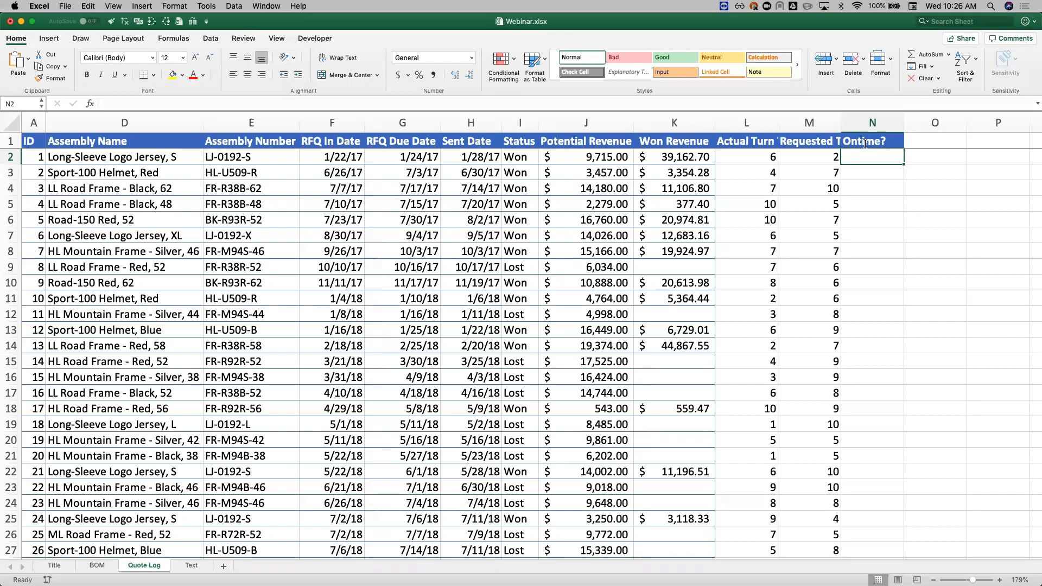
# Step: Begin an IF formula in N2 under the Ontime? header
pyautogui.write('=')
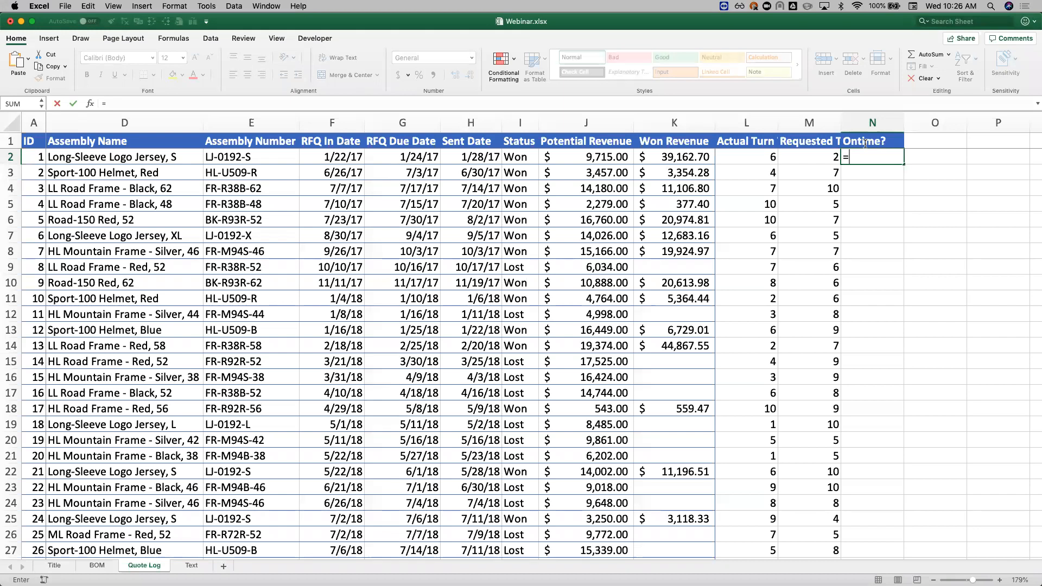
pyautogui.write('IF')
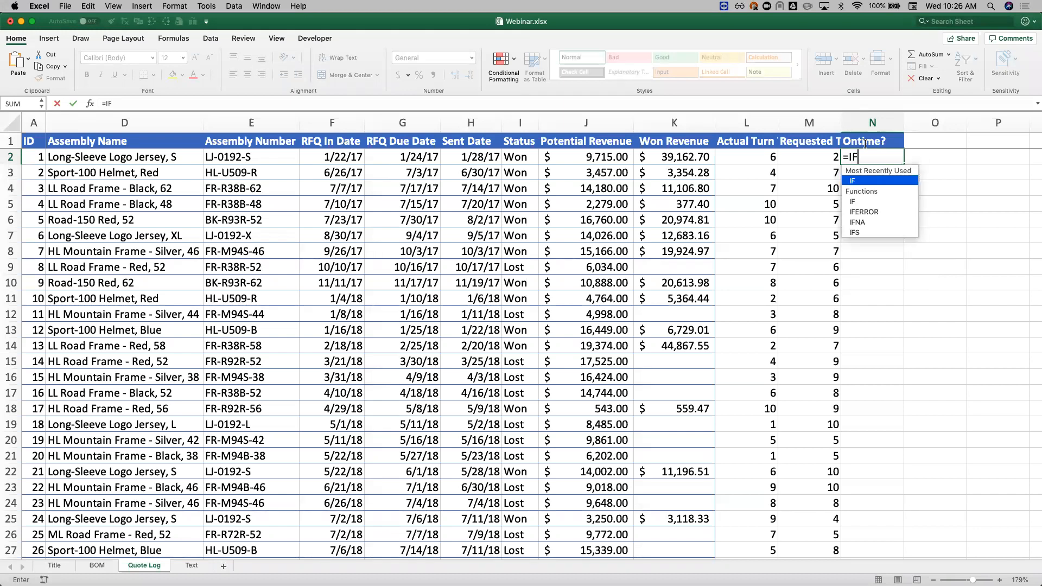
pyautogui.write('(')
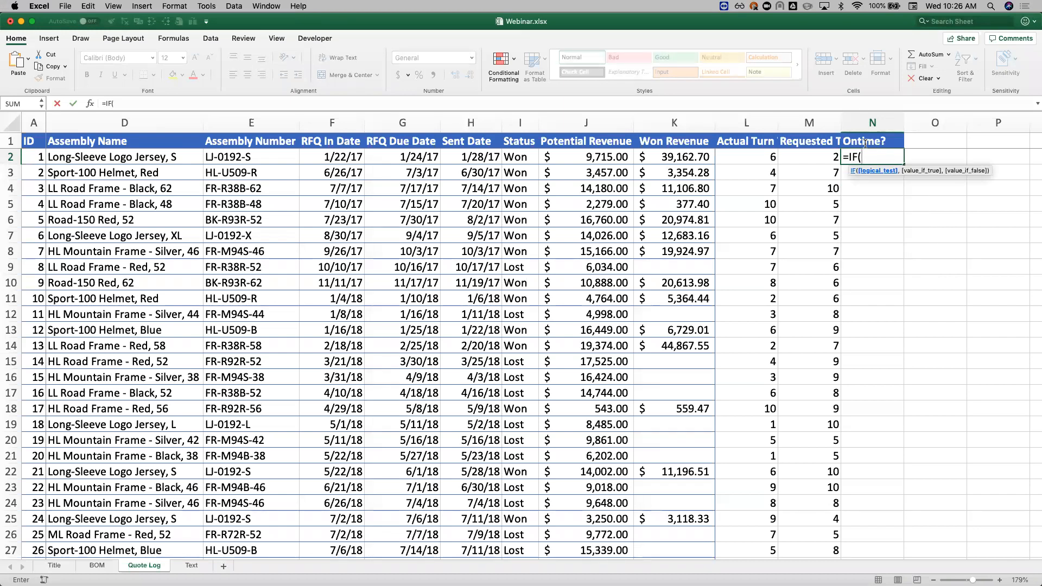
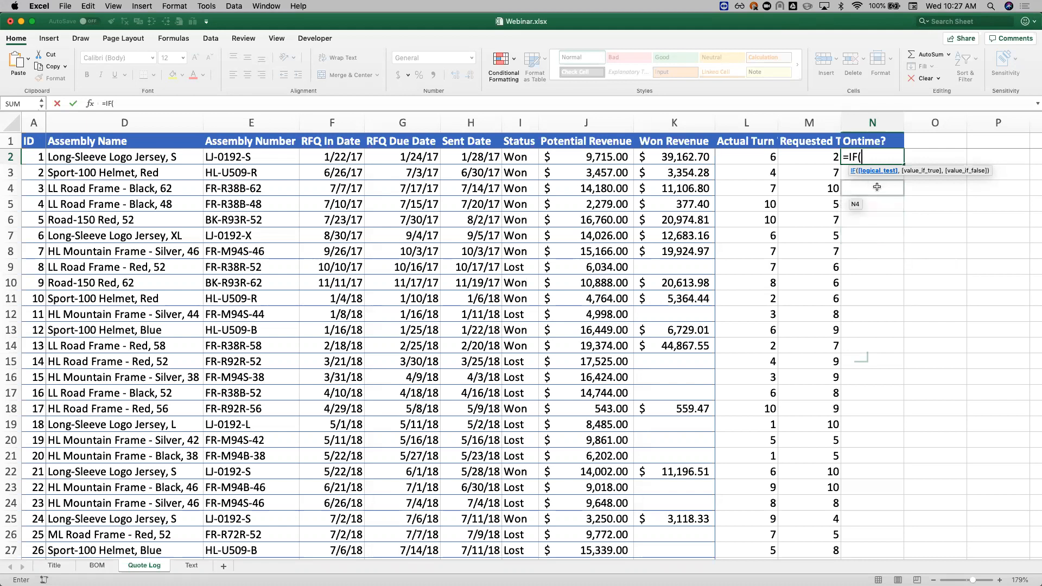
# Step: Complete the N2 formula as =IF(M2>L2,"On Time","Late") to compare requested with actual turn time
pyautogui.click(803, 155)
pyautogui.write('>')
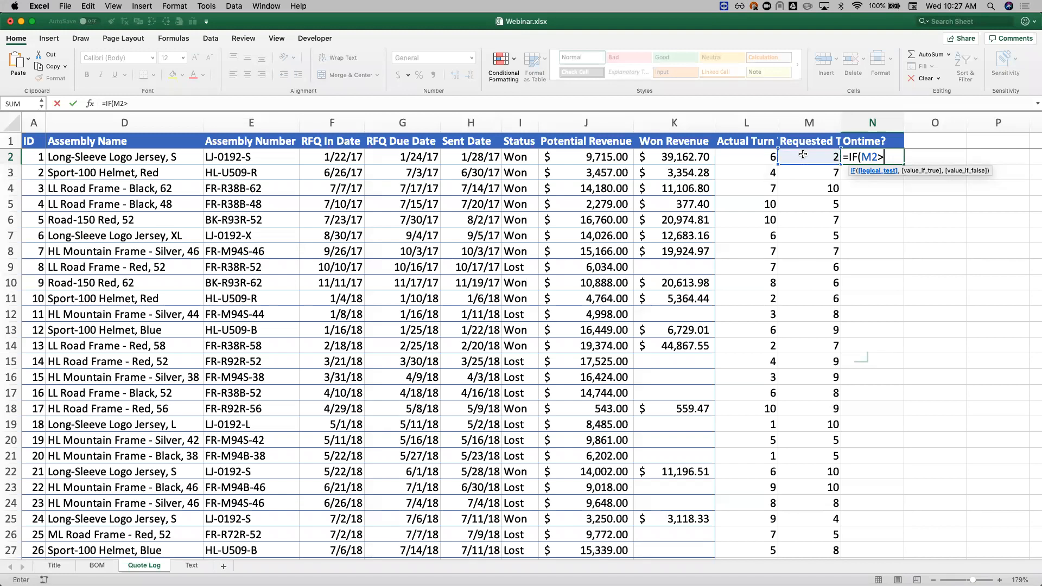
pyautogui.click(754, 154)
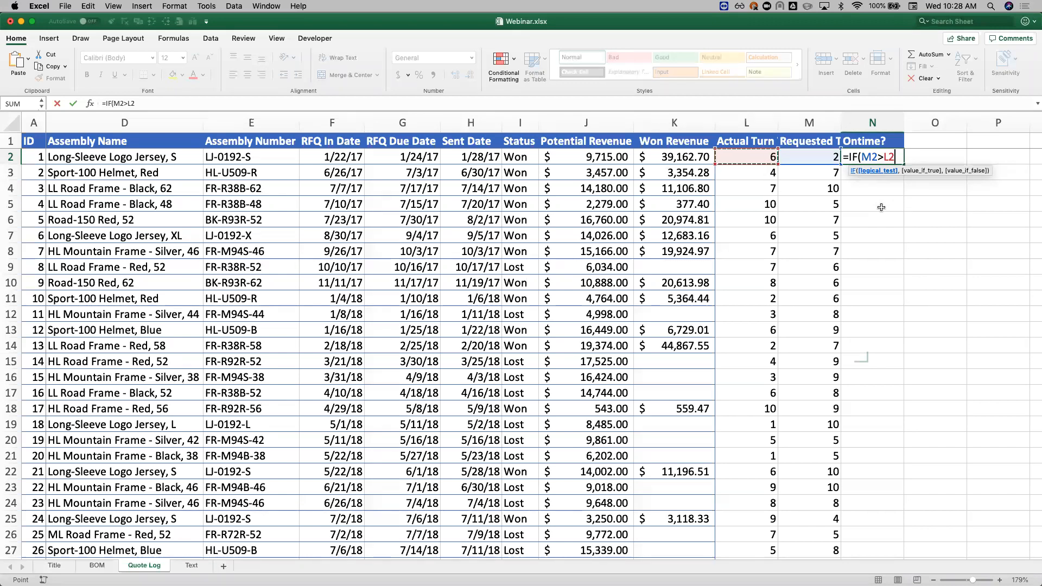
pyautogui.write(',')
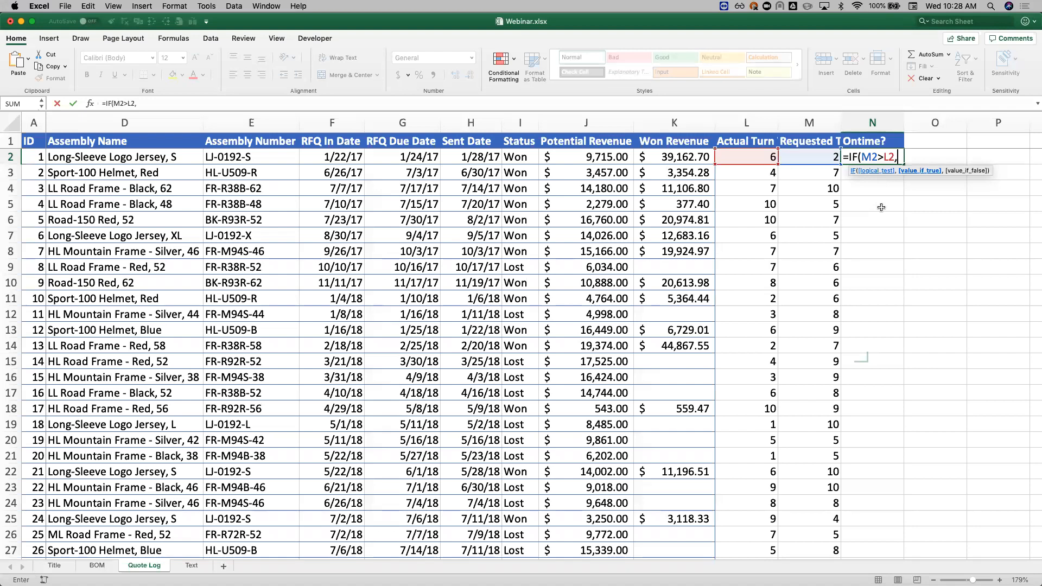
pyautogui.write('"On Time","Lat')
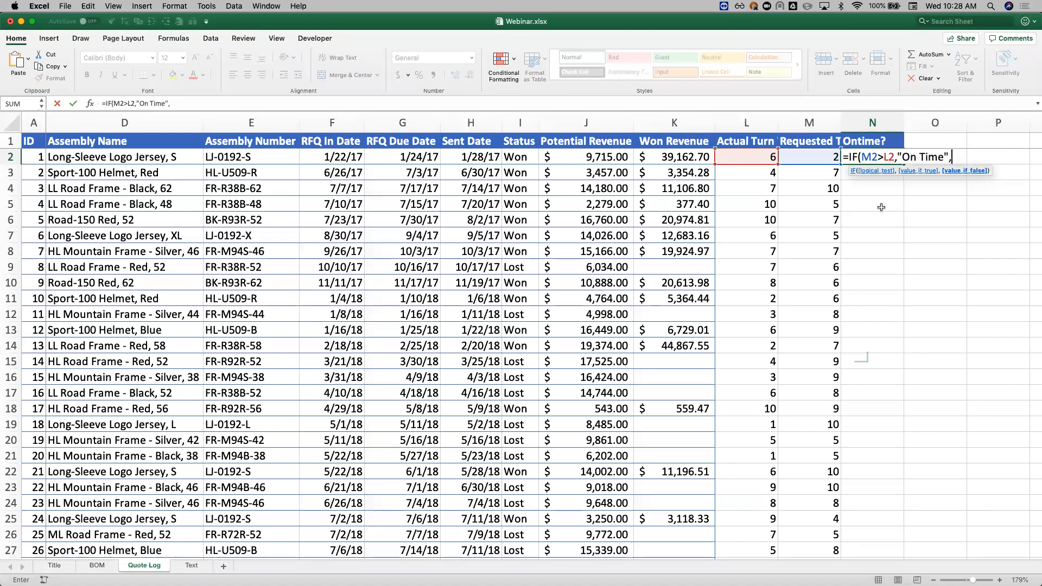
pyautogui.write('e")')
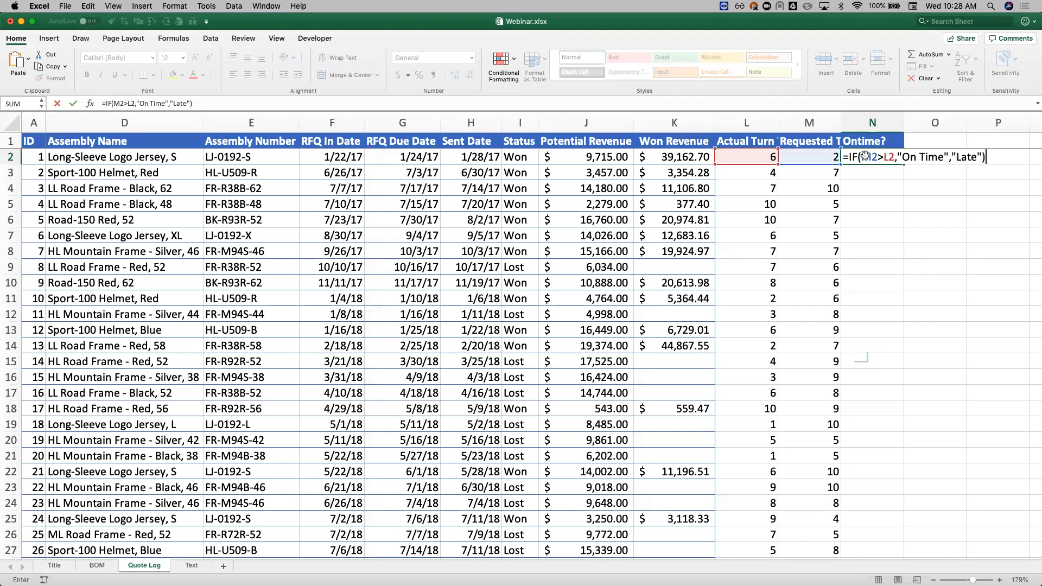
pyautogui.press('Return')
# Step: Fill the Ontime? formula from N2 down the whole column to the last quote row
pyautogui.click(900, 162)
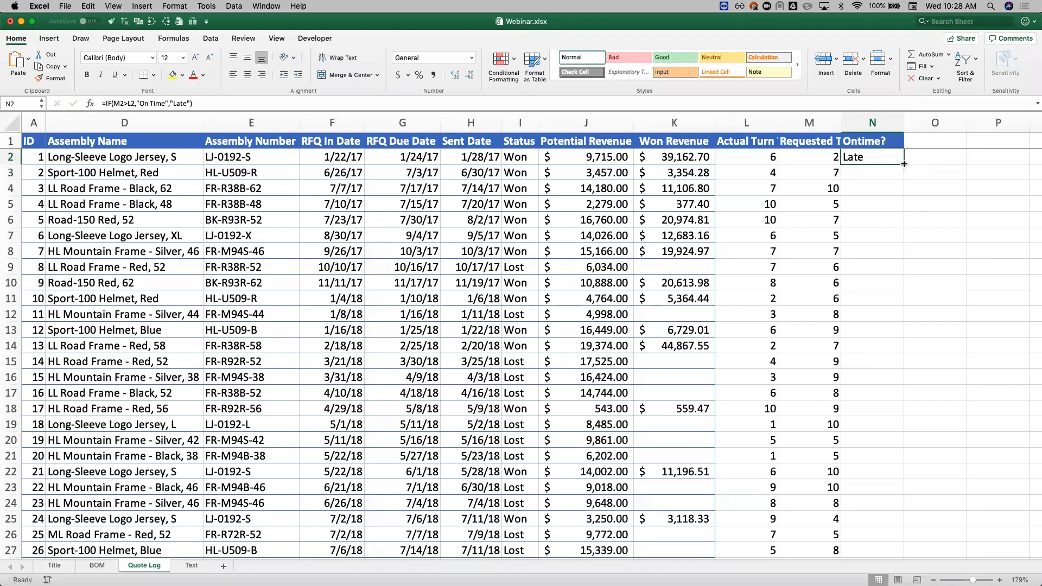
pyautogui.moveTo(903, 164); pyautogui.dragTo(904, 180)
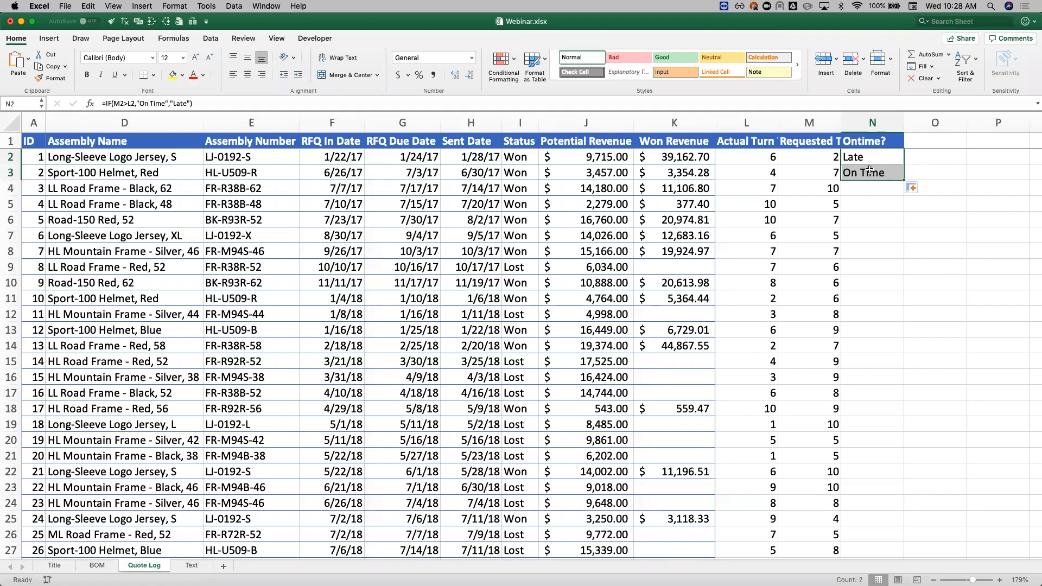
pyautogui.click(869, 172)
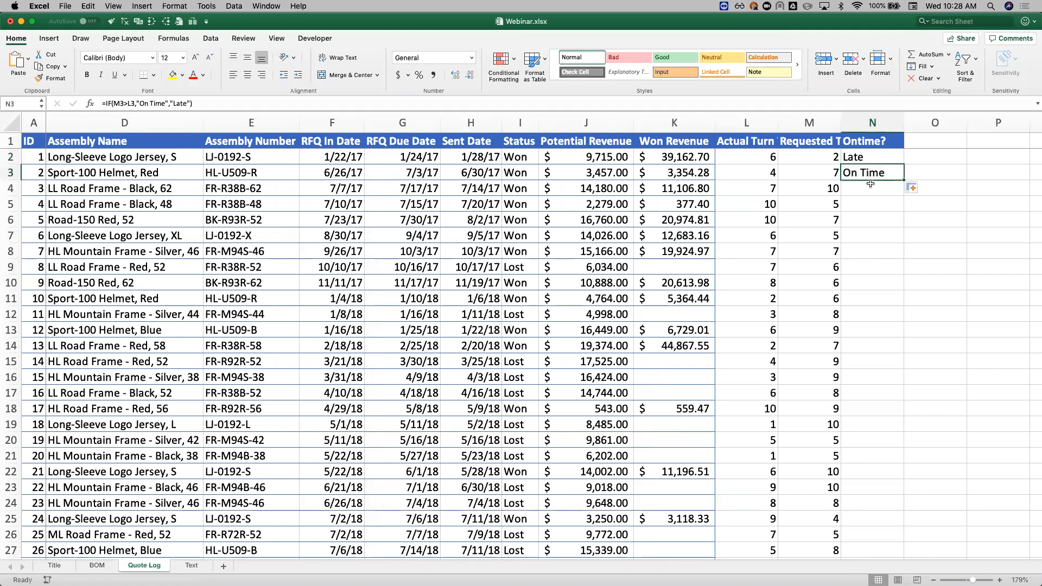
pyautogui.doubleClick(902, 179)
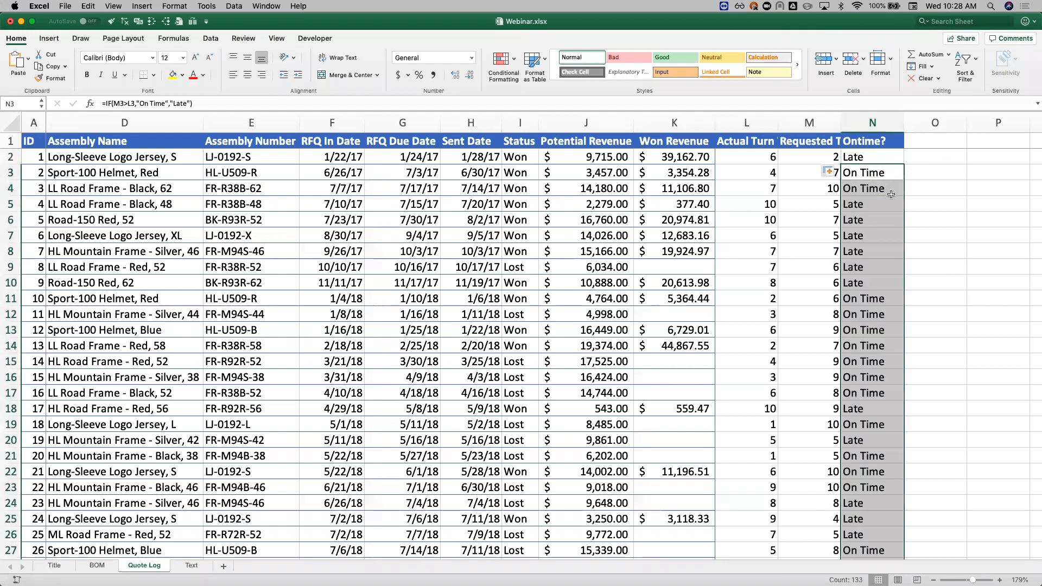
pyautogui.click(873, 184)
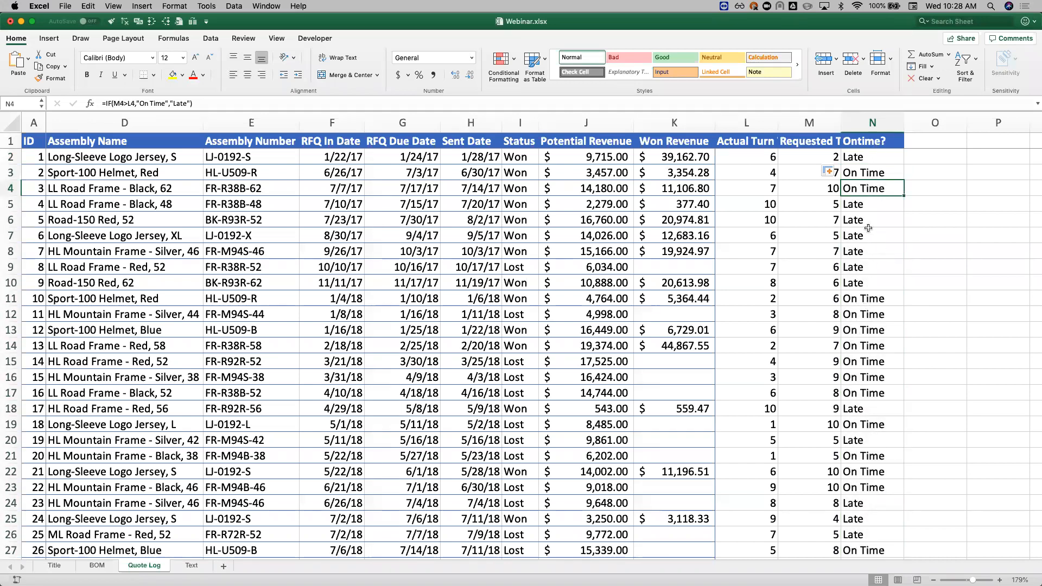
# Step: Conditionally format N2 down to the last Ontime? row so values equal to LATE get light red fill with dark red text
pyautogui.click(867, 157)
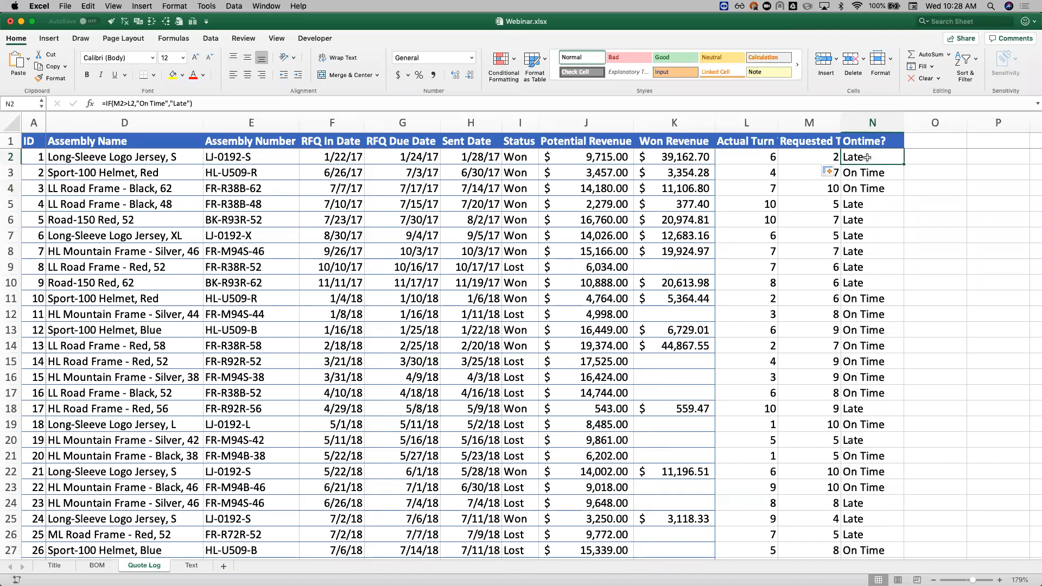
pyautogui.press('super+shift+Down')
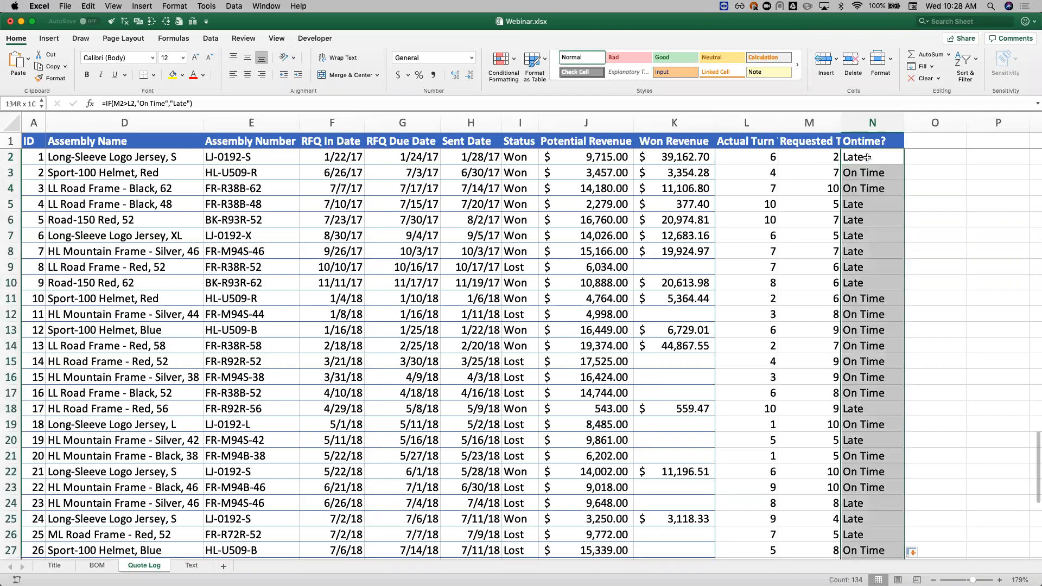
pyautogui.scroll(-20, 854, 238)
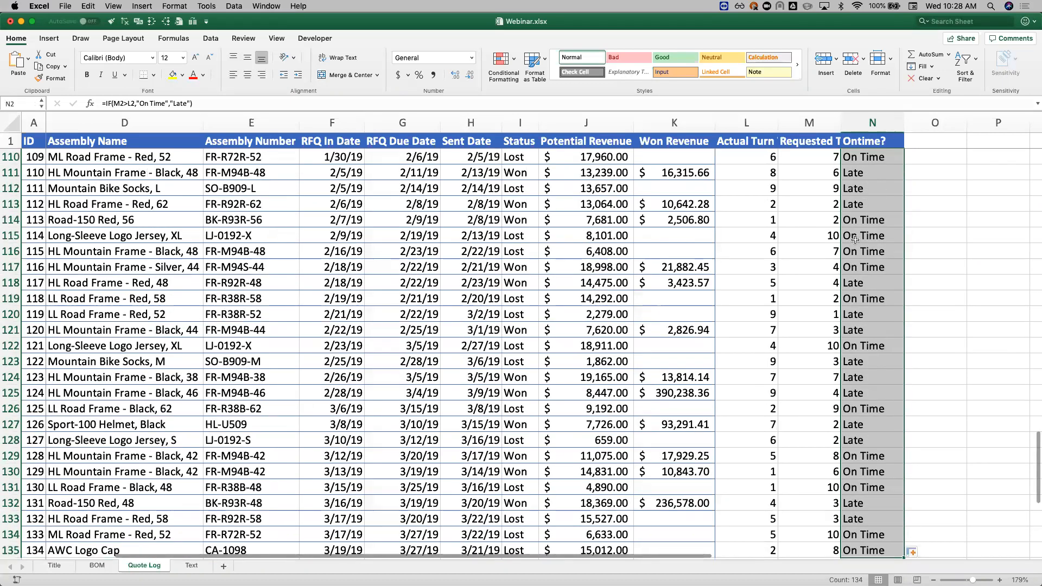
pyautogui.scroll(1, 855, 239)
pyautogui.scroll(20, 855, 238)
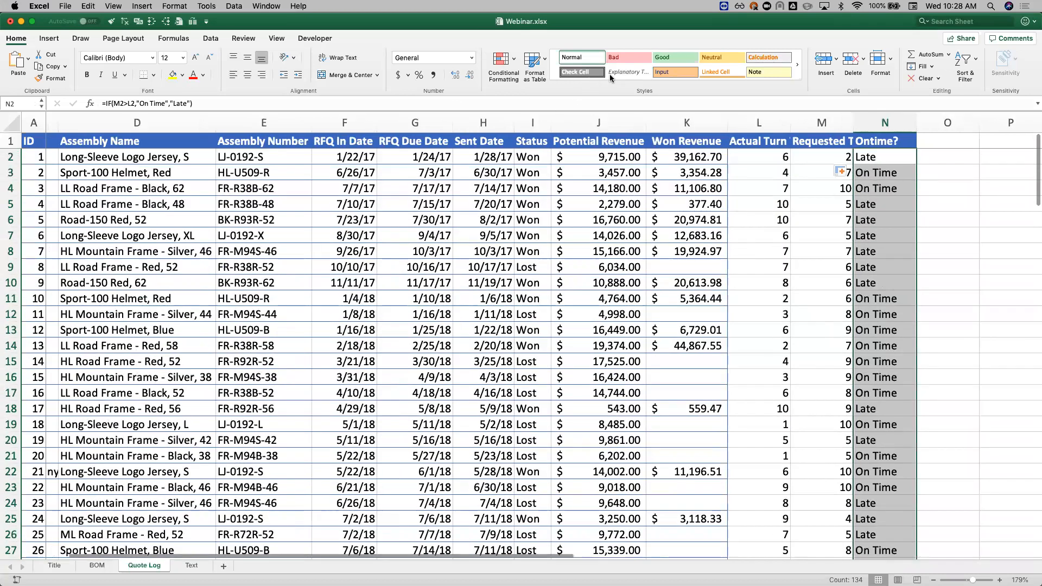
pyautogui.click(500, 58)
pyautogui.click(667, 117)
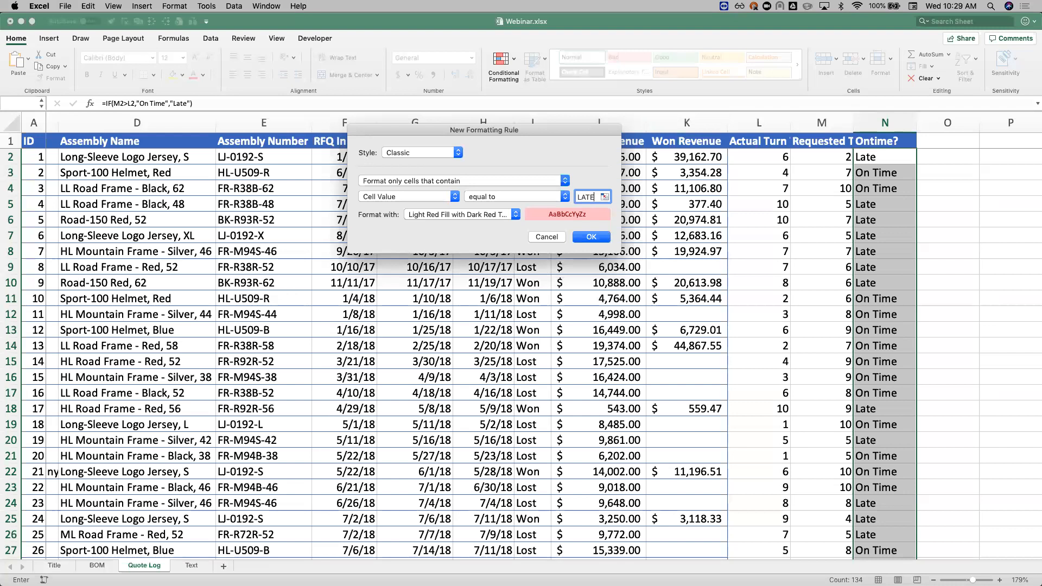
pyautogui.click(589, 237)
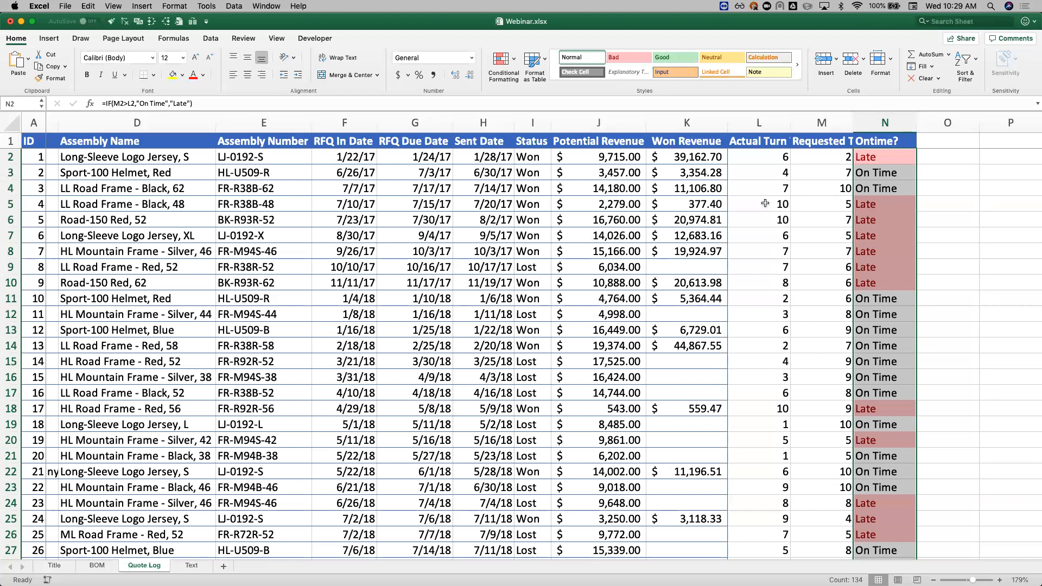
# Step: Add a second rule to the Ontime? cells giving values equal to On Time a green fill with dark green text
pyautogui.click(500, 59)
pyautogui.moveTo(550, 77)
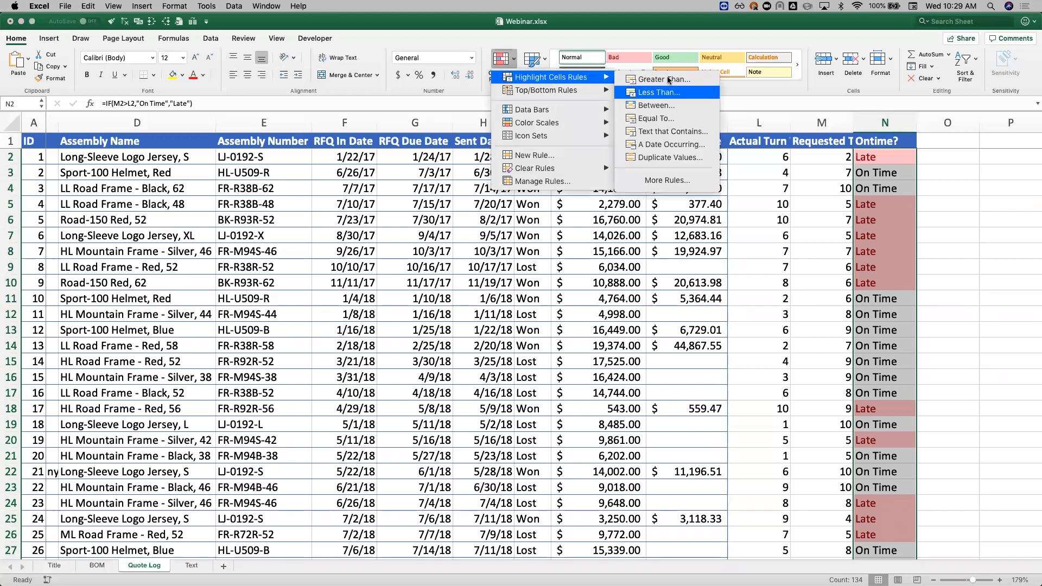
pyautogui.click(656, 121)
pyautogui.write('O')
pyautogui.write('n Time')
pyautogui.click(510, 214)
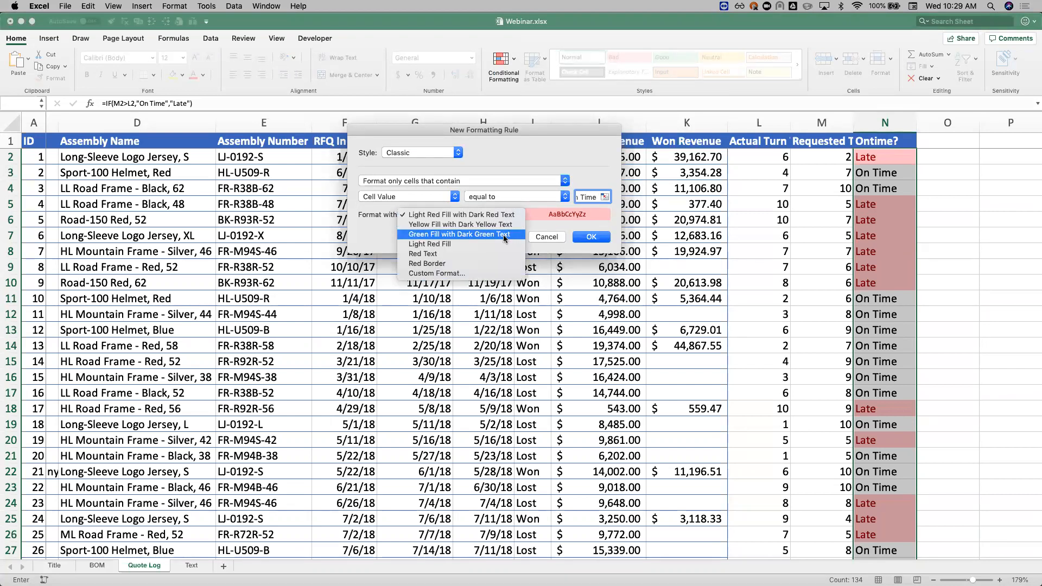
pyautogui.click(461, 235)
pyautogui.click(591, 237)
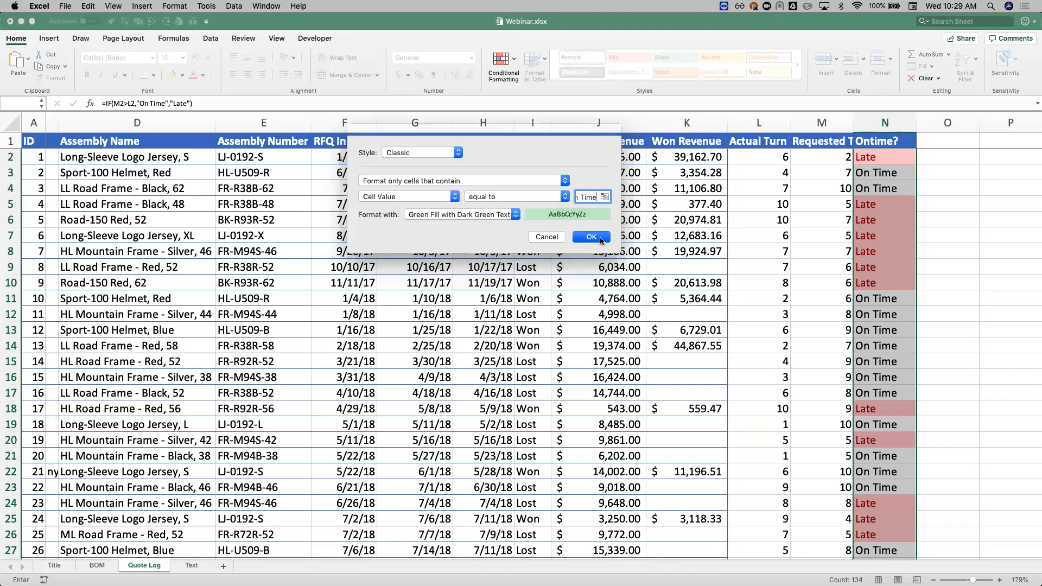
pyautogui.moveTo(834, 253); pyautogui.dragTo(836, 260)
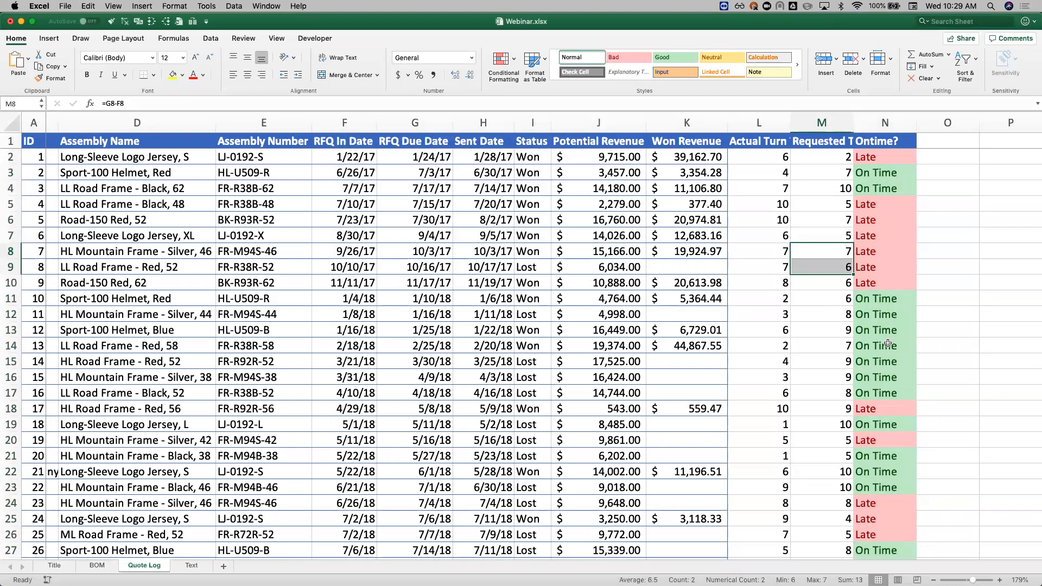
# Step: Examine the Quote Log's rows and columns, from Salesperson across to the color-coded Ontime? column
pyautogui.hscroll(2, 886, 345)
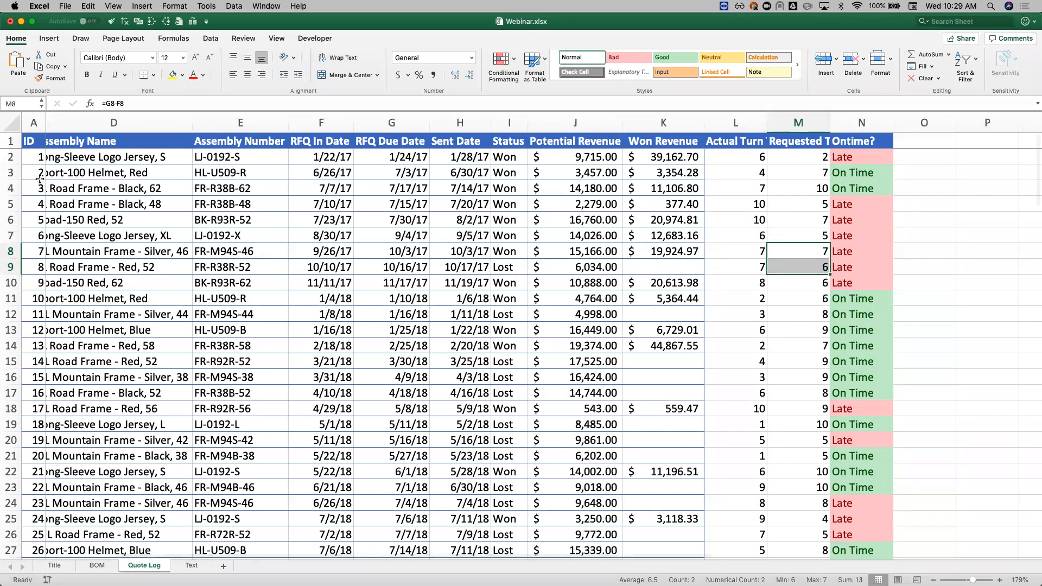
pyautogui.click(278, 331)
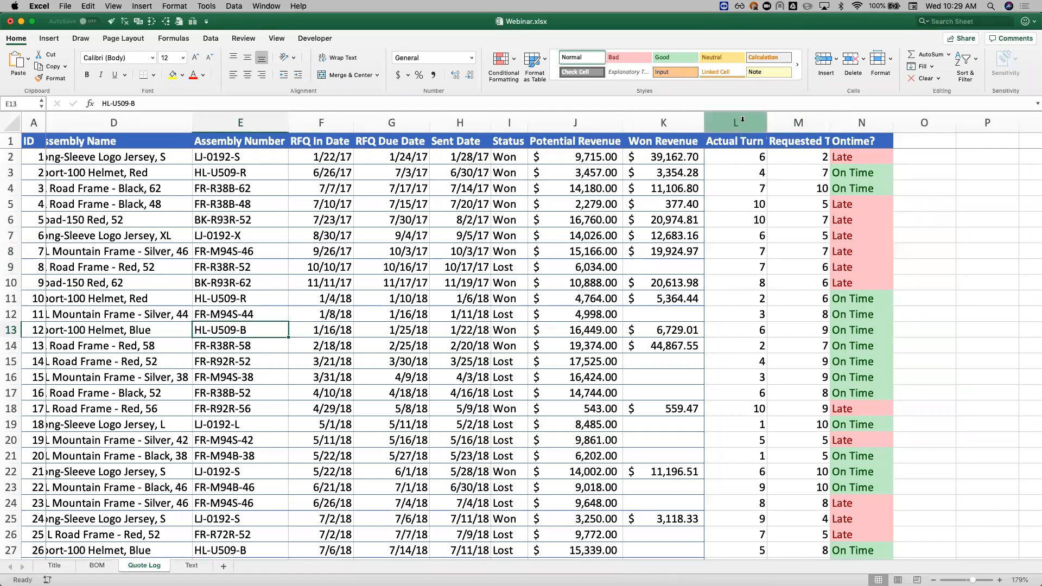
pyautogui.hscroll(-3, 589, 221)
pyautogui.hscroll(-3, 589, 221)
pyautogui.scroll(-7, 350, 242)
pyautogui.scroll(-4, 350, 243)
pyautogui.scroll(10, 350, 242)
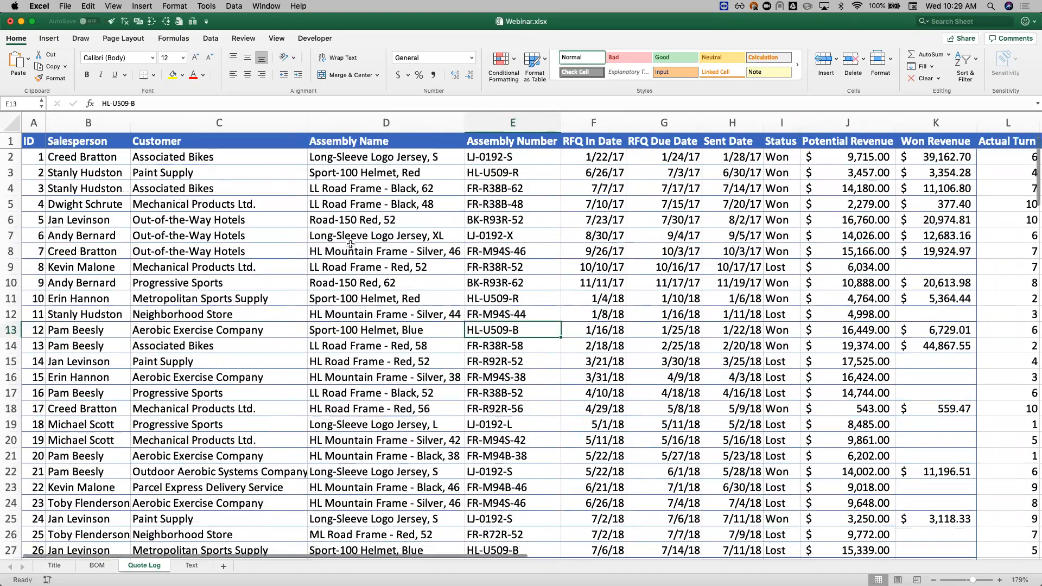
pyautogui.hscroll(4, 350, 244)
pyautogui.hscroll(2, 350, 244)
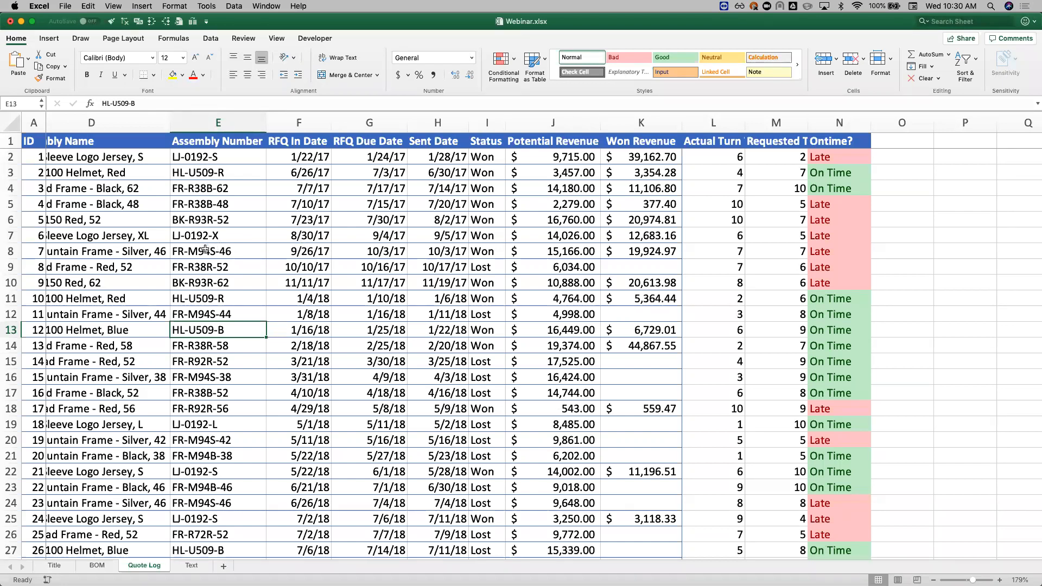
pyautogui.click(49, 39)
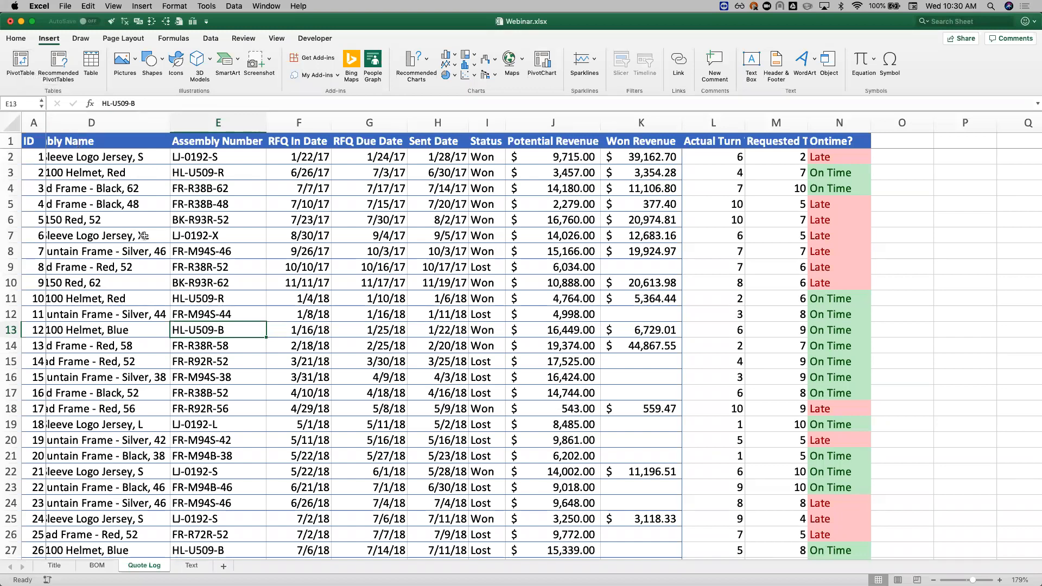
# Step: Insert seven blank rows above row 10 in the middle of the data, and undo the insertion
pyautogui.hscroll(-8, 131, 201)
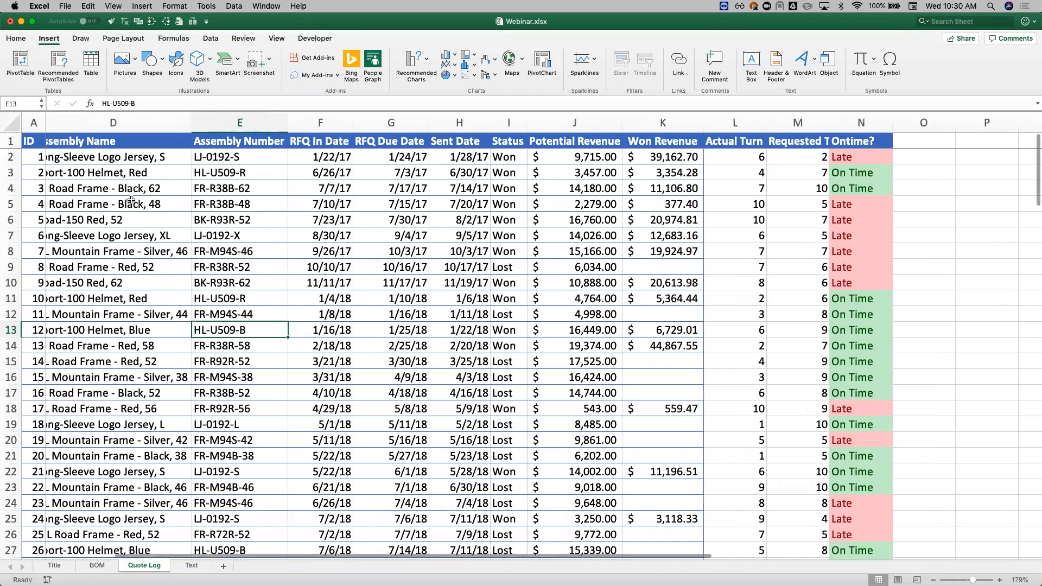
pyautogui.hscroll(-3, 131, 202)
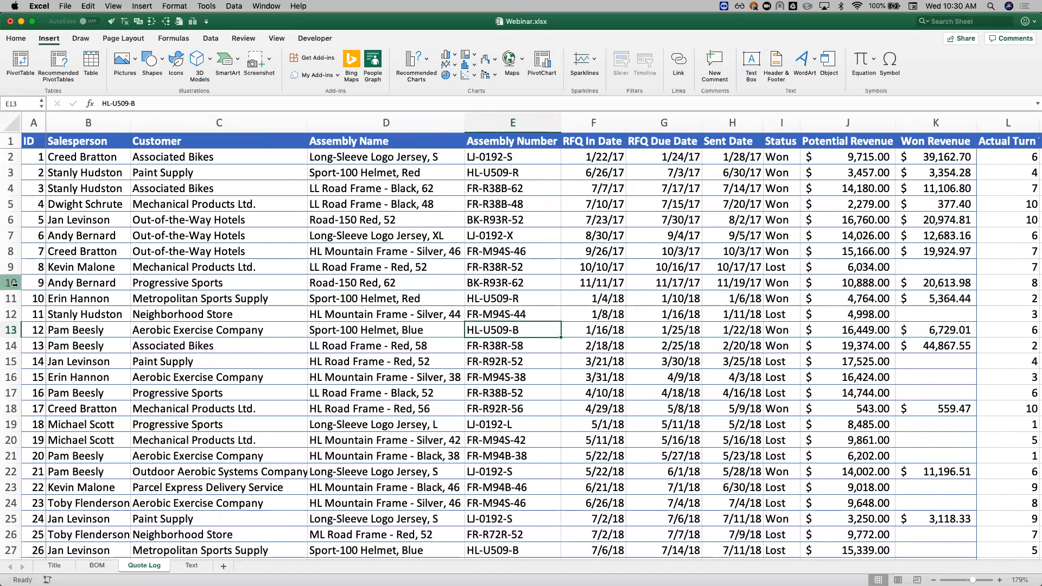
pyautogui.moveTo(13, 284); pyautogui.dragTo(13, 377)
pyautogui.hotkey('ctrl', 'shift', '=')
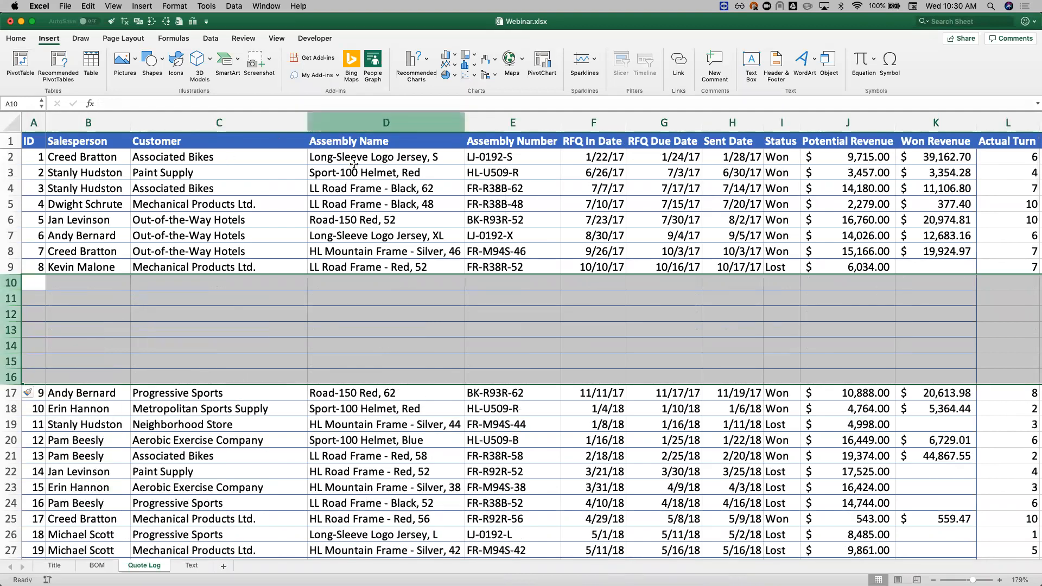
pyautogui.press('super+z')
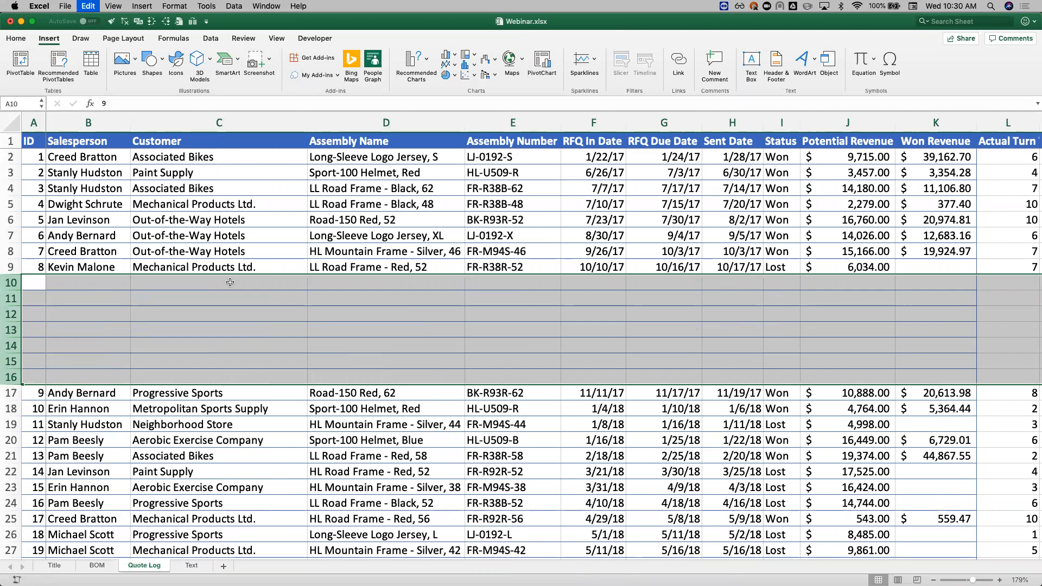
pyautogui.click(233, 252)
# Step: Inspect the Quote Log for empty cells, especially under Won Revenue, and select the ID header in A1
pyautogui.hscroll(5, 392, 336)
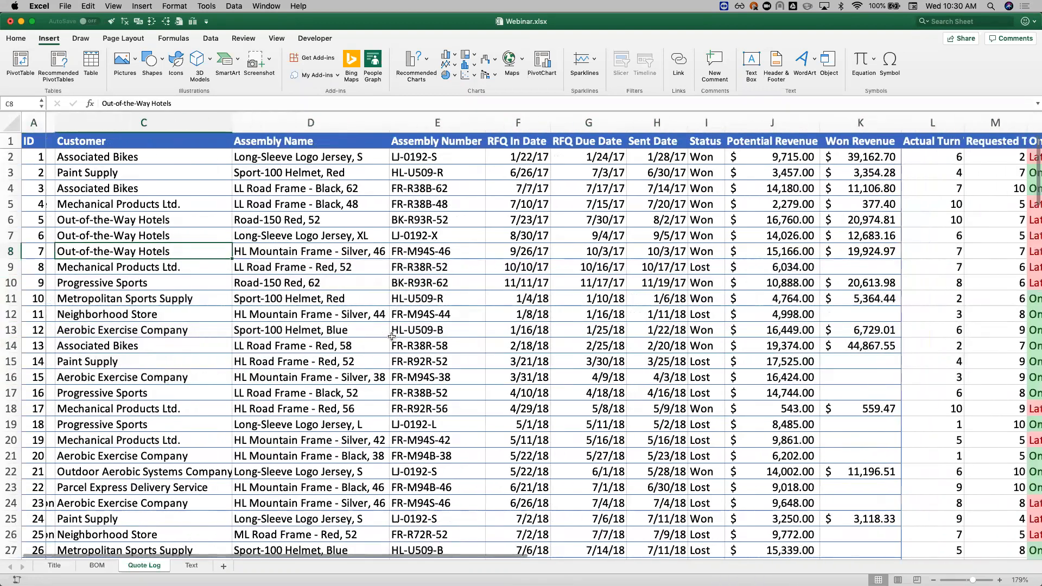
pyautogui.hscroll(-5, 676, 261)
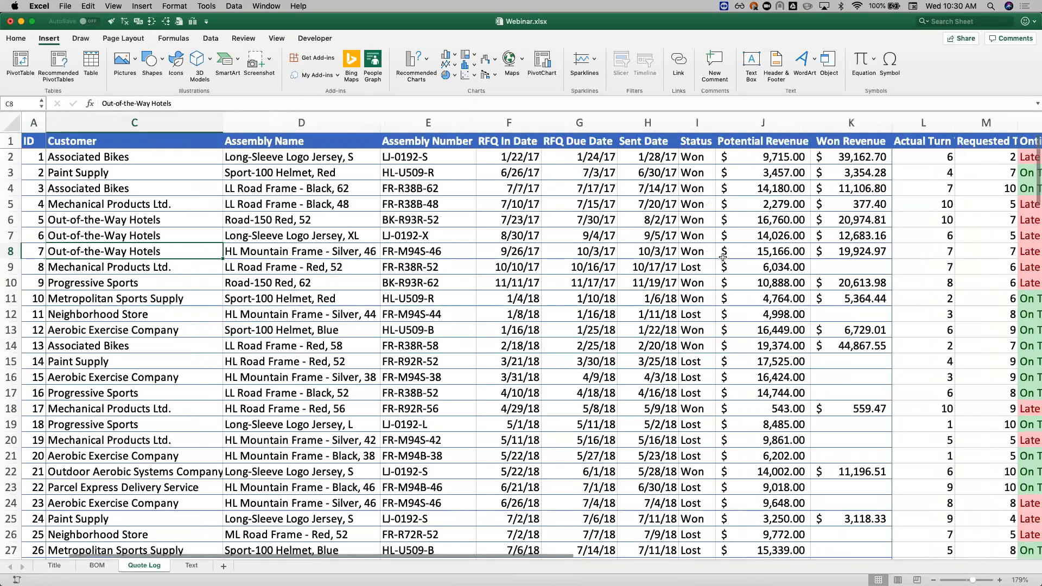
pyautogui.click(870, 268)
pyautogui.click(871, 320)
pyautogui.click(863, 364)
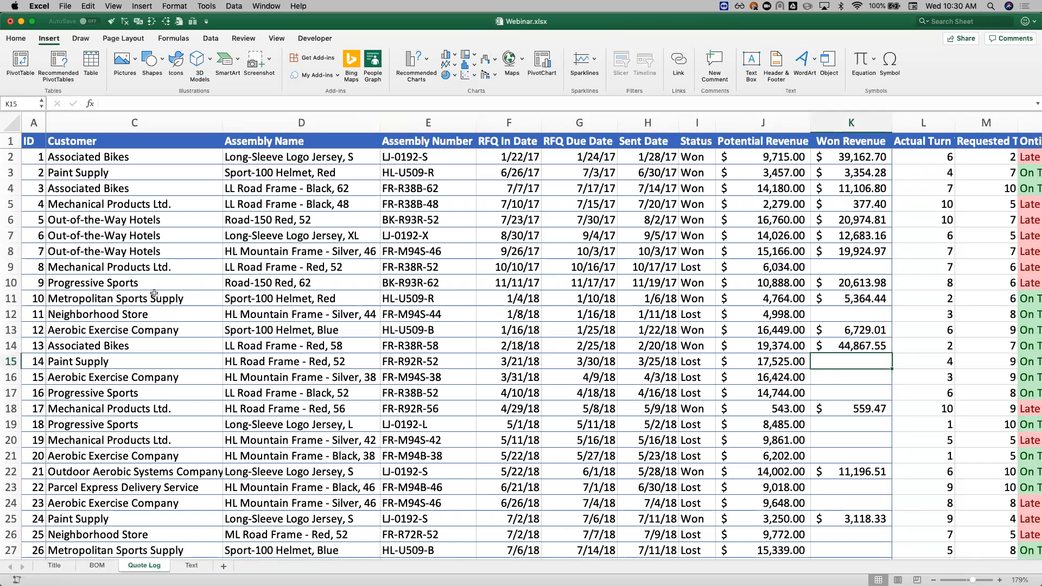
pyautogui.click(71, 265)
pyautogui.click(362, 349)
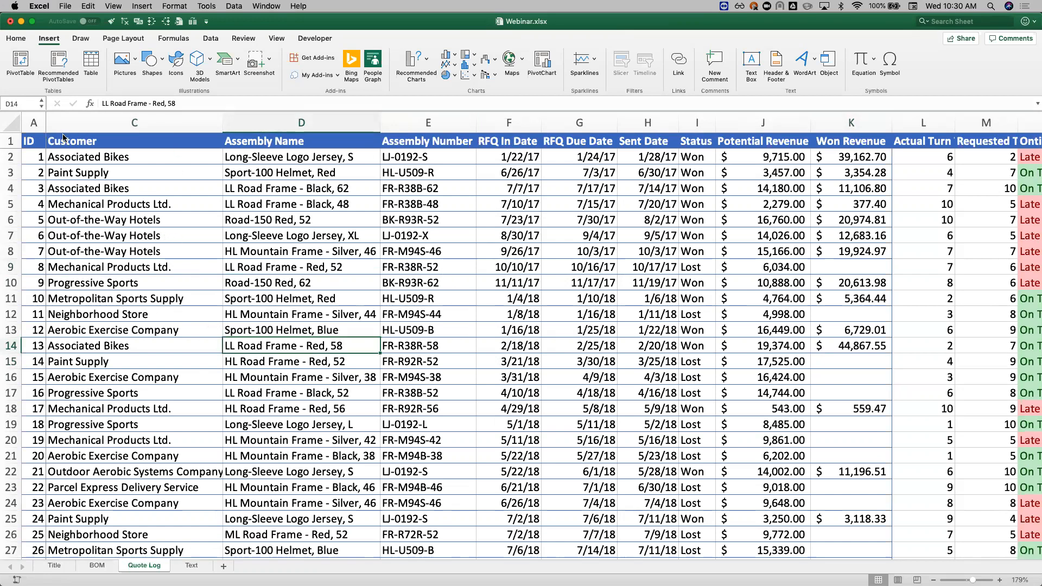
pyautogui.click(33, 138)
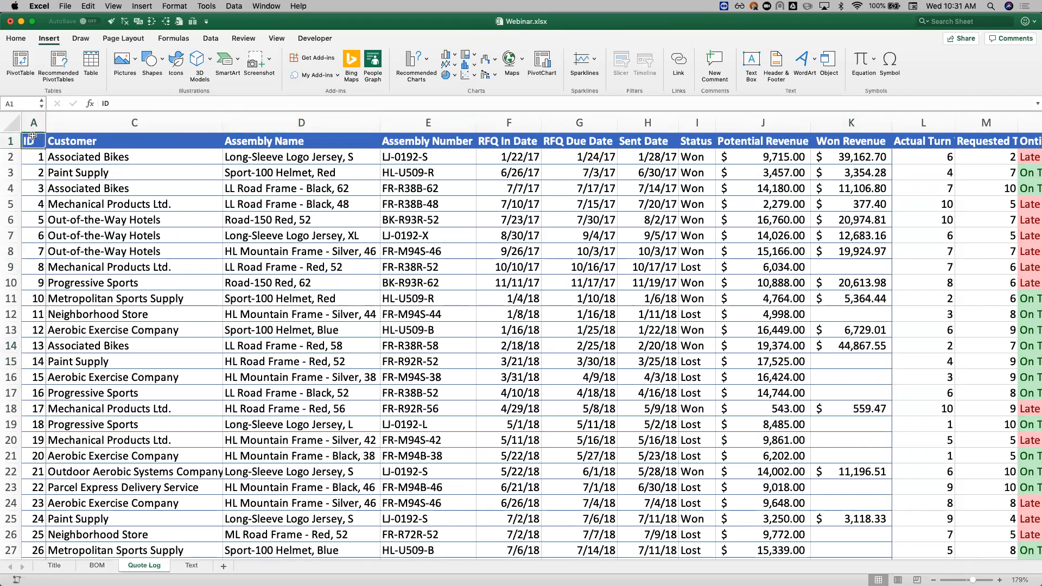
# Step: Create a PivotTable from the Quote Log range A1:N135 on a new worksheet
pyautogui.hotkey('ctrl', 'shift', 'End')
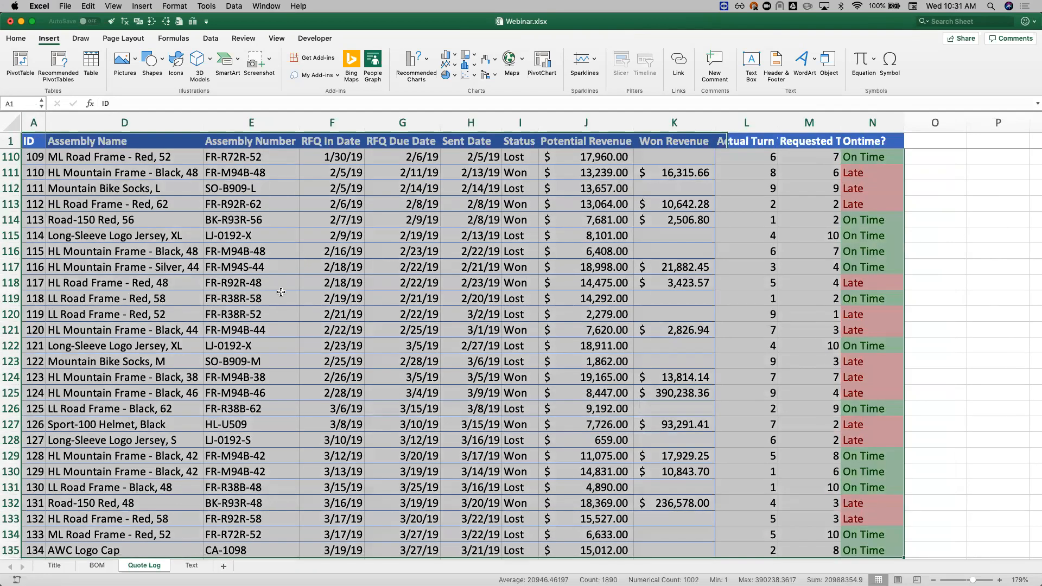
pyautogui.click(19, 65)
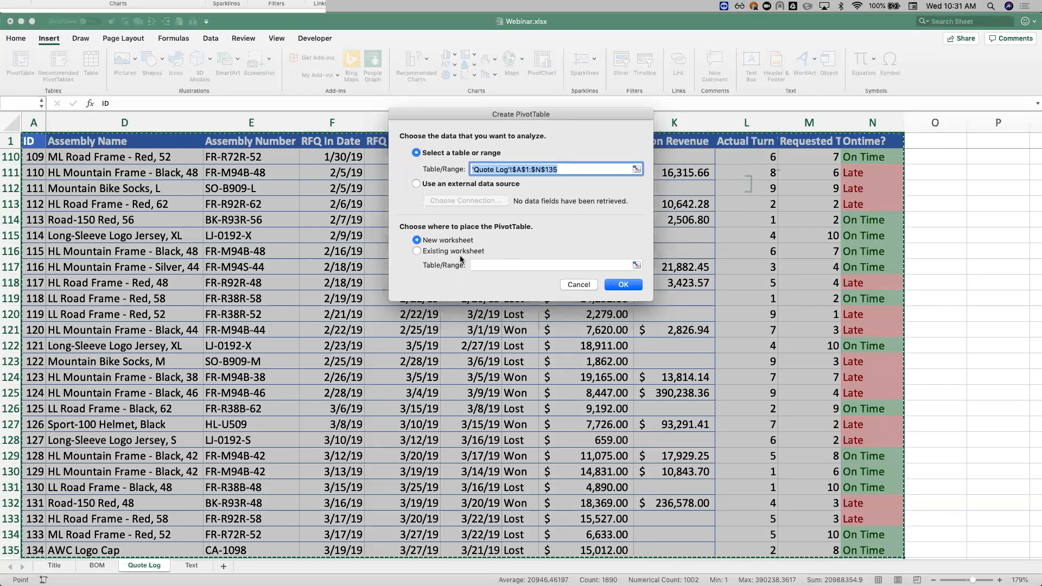
pyautogui.click(616, 288)
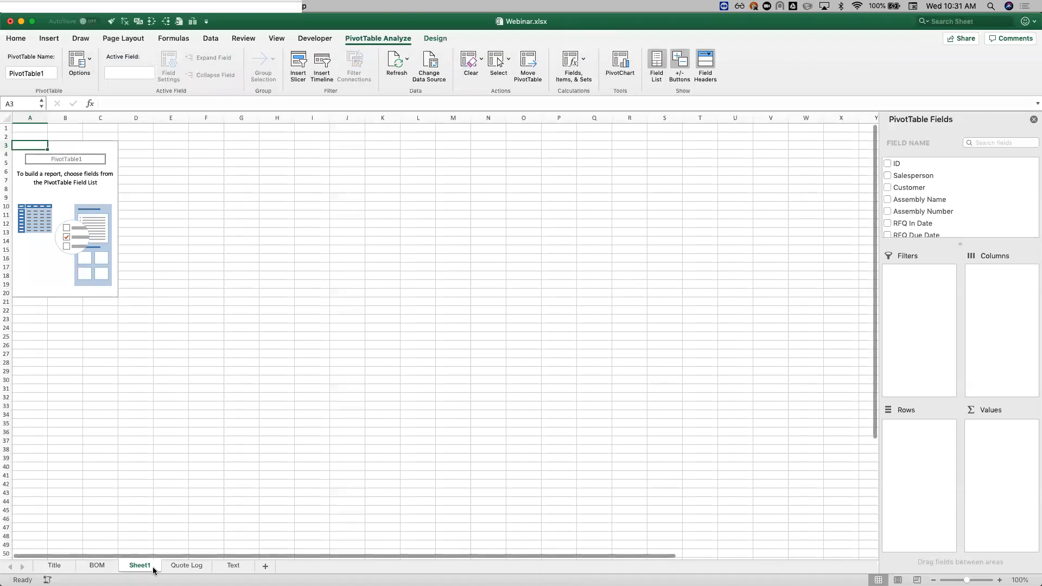
# Step: Rename the new PivotTable worksheet as Pivot of Quote Log
pyautogui.doubleClick(141, 566)
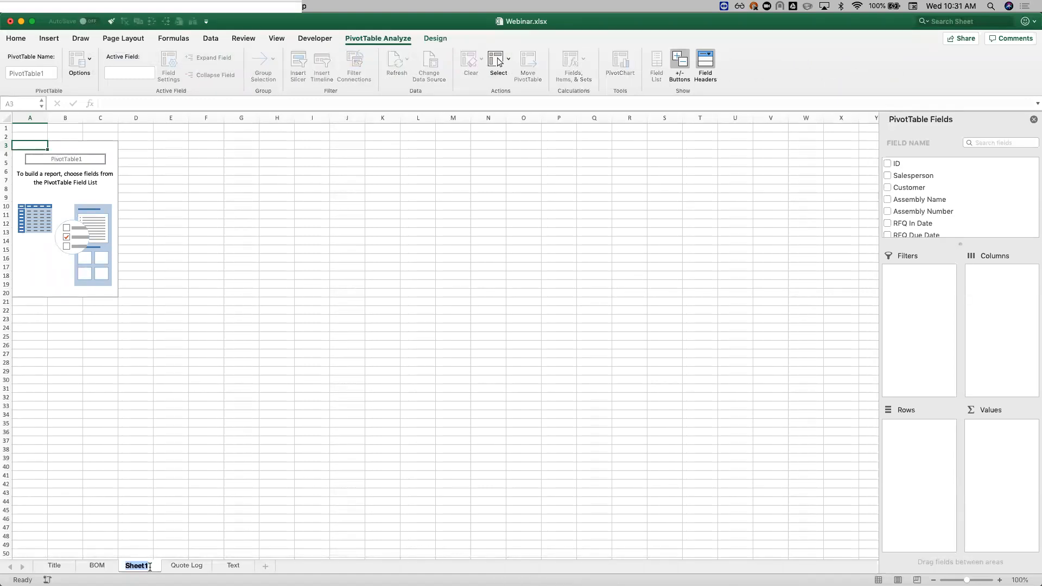
pyautogui.write('Pivot of Quote Log')
pyautogui.press('Return')
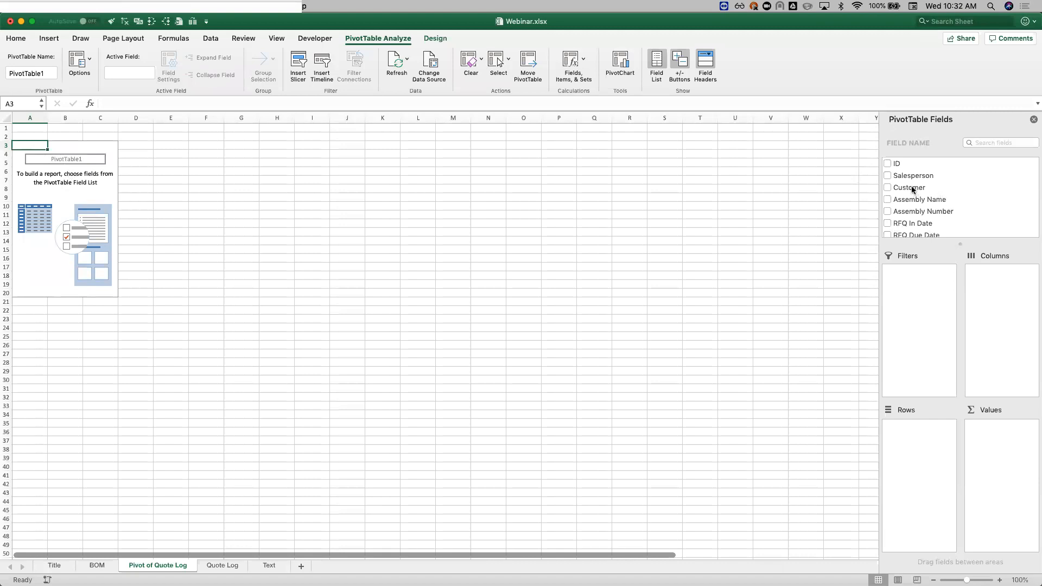
# Step: Build the pivot with Customer as the row field and a count of Assembly Number as the values
pyautogui.moveTo(912, 189); pyautogui.dragTo(929, 445)
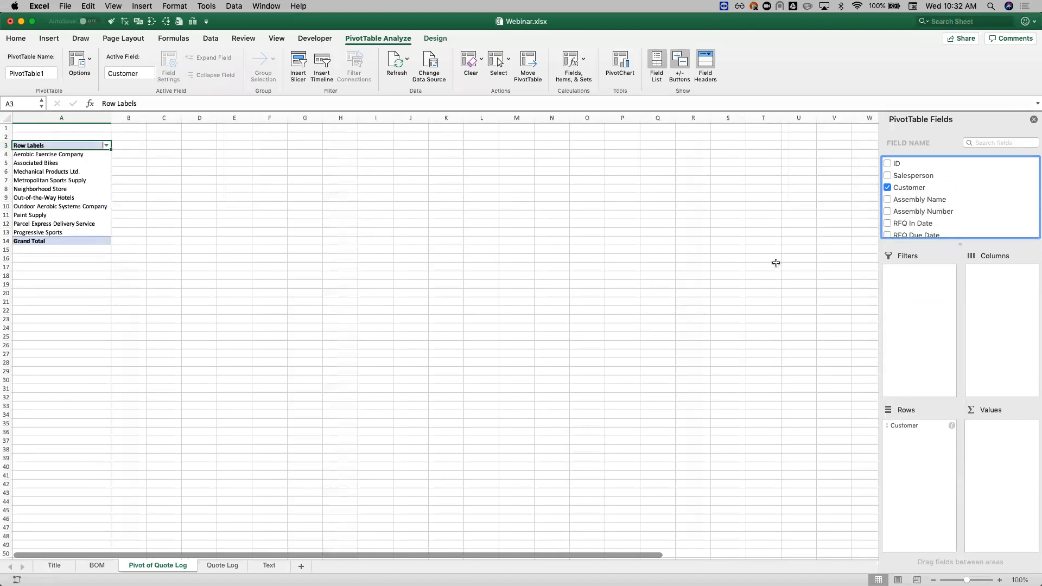
pyautogui.scroll(-5, 937, 222)
pyautogui.scroll(5, 937, 223)
pyautogui.scroll(-2, 937, 223)
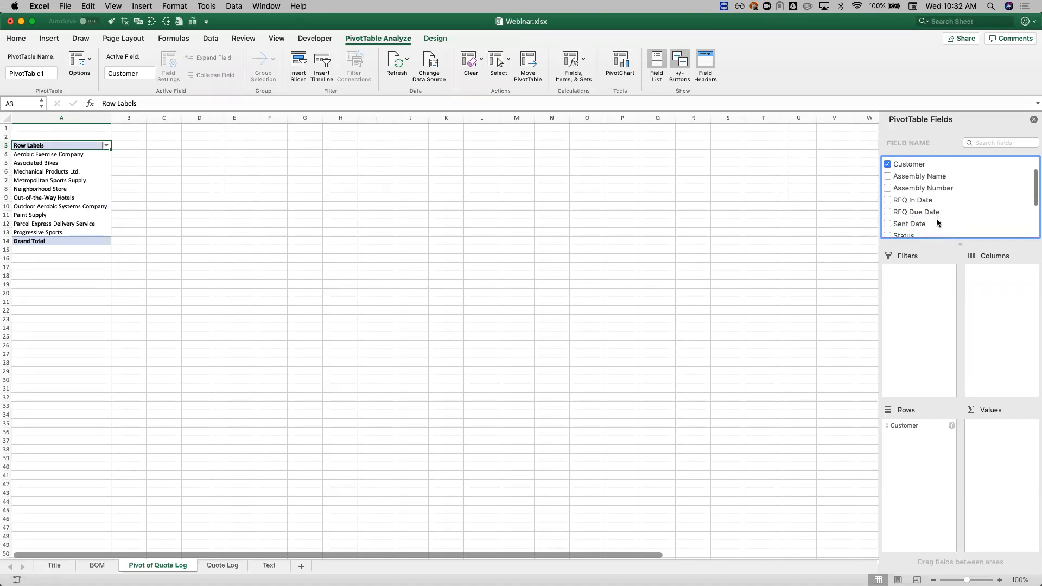
pyautogui.moveTo(914, 190); pyautogui.dragTo(1008, 480)
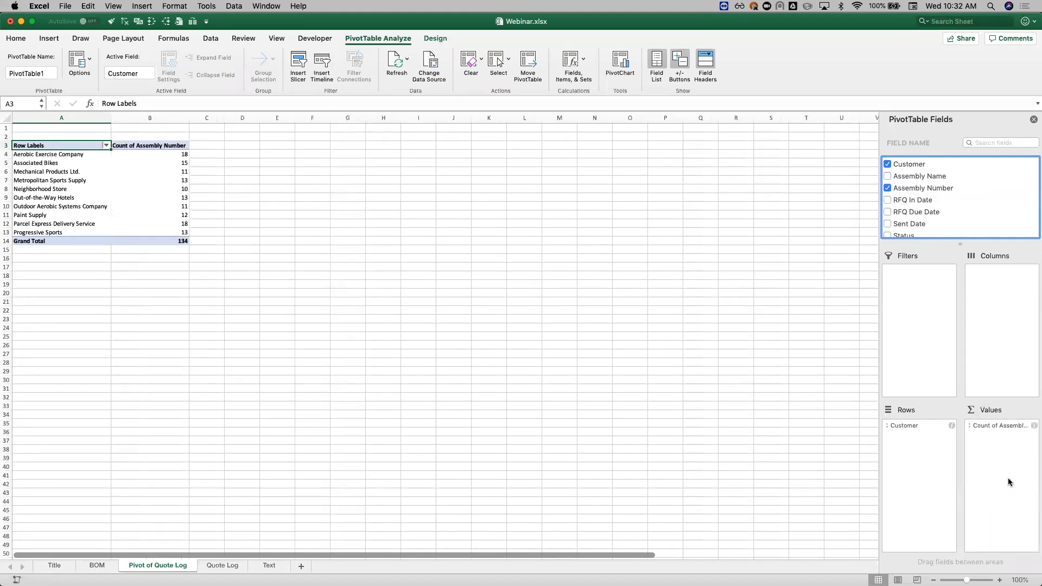
pyautogui.click(185, 154)
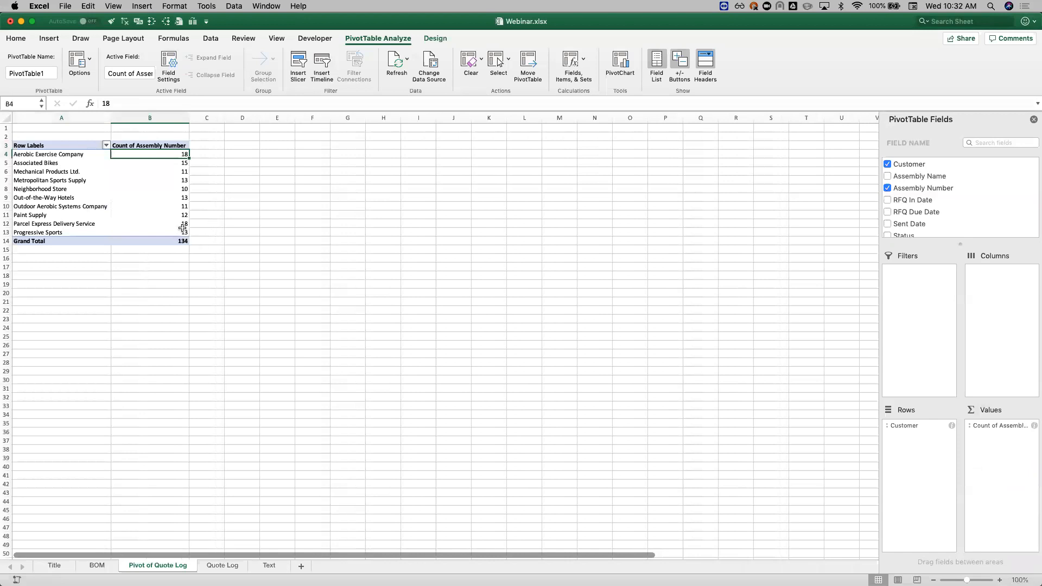
pyautogui.keyDown('super'); pyautogui.click(183, 223); pyautogui.keyUp('super')
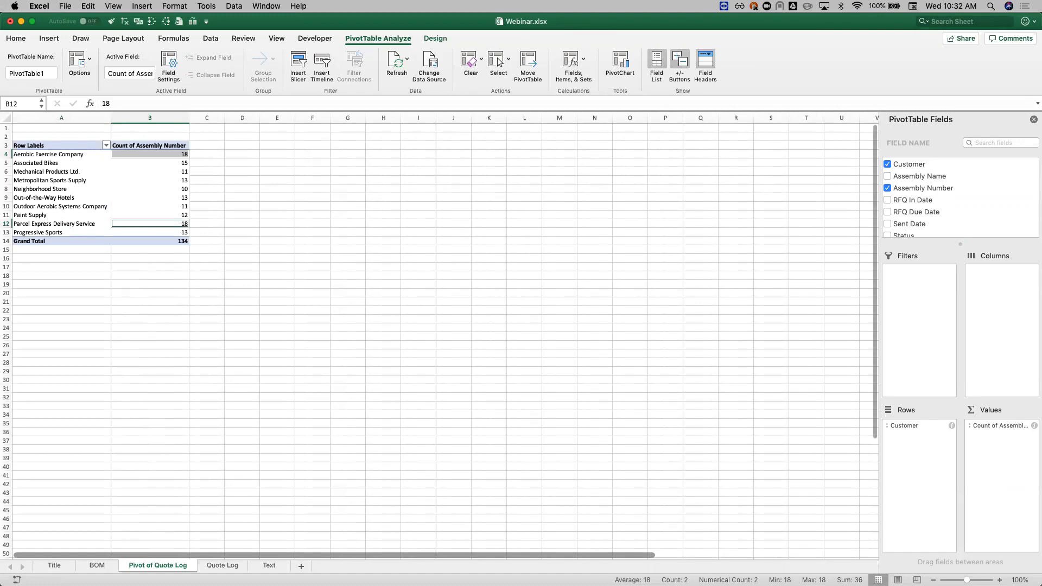
pyautogui.click(62, 217)
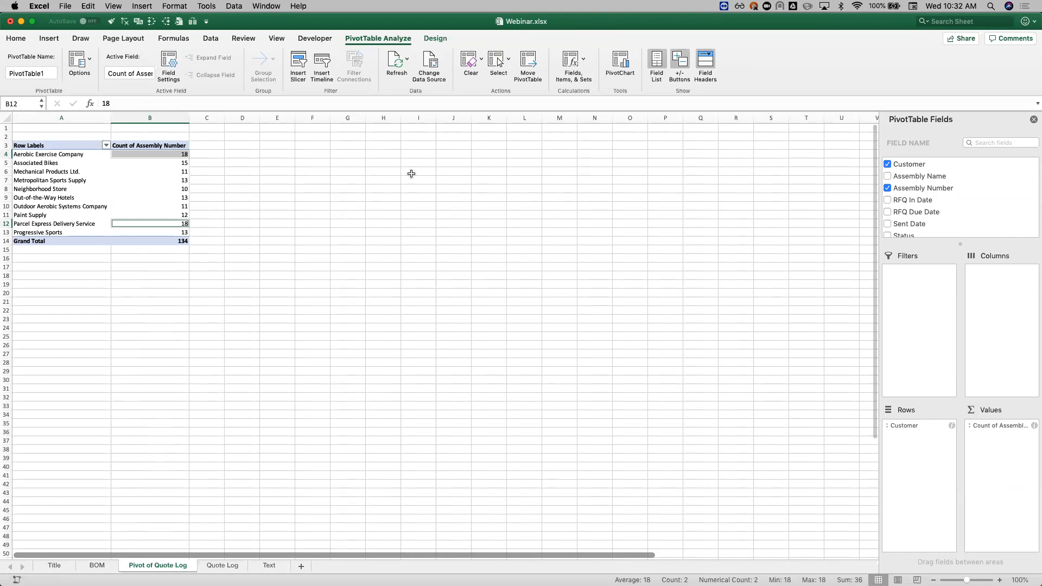
# Step: Replace Customer with Salesperson as the pivot's row field
pyautogui.moveTo(913, 213); pyautogui.dragTo(971, 211)
pyautogui.scroll(2, 971, 211)
pyautogui.moveTo(926, 175); pyautogui.dragTo(903, 449)
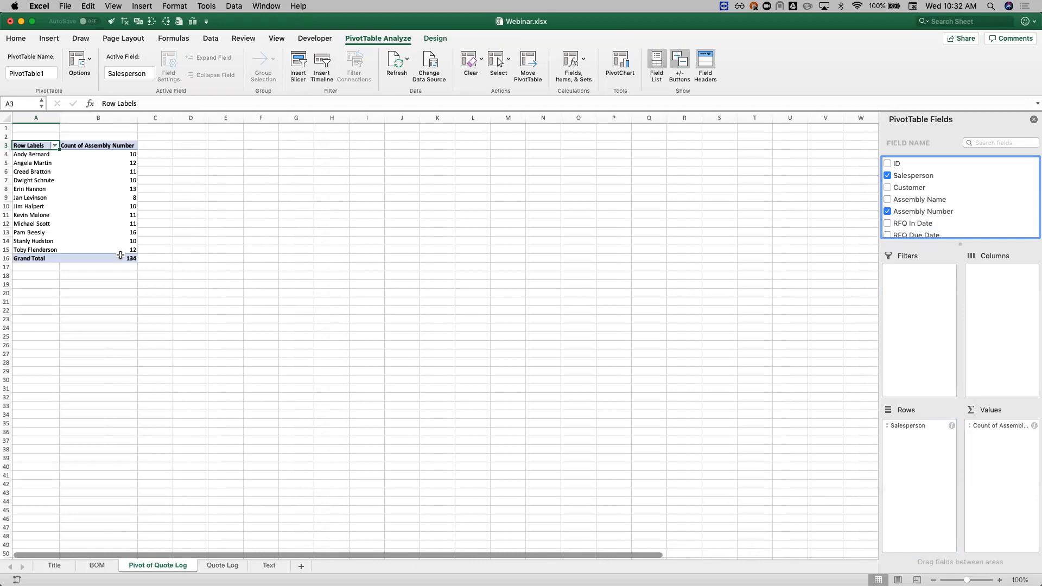
pyautogui.click(125, 232)
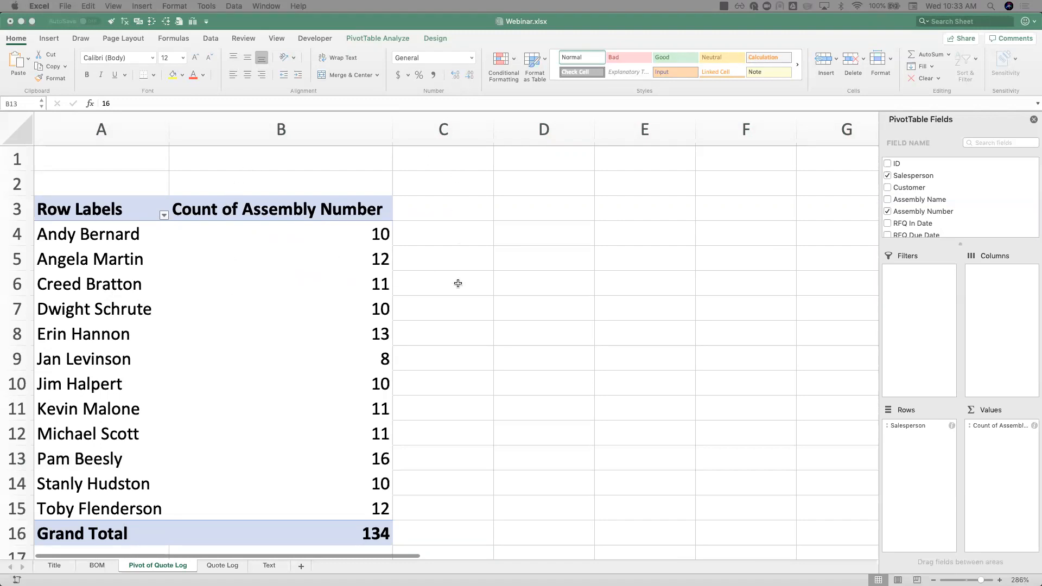
pyautogui.click(381, 244)
pyautogui.click(380, 234)
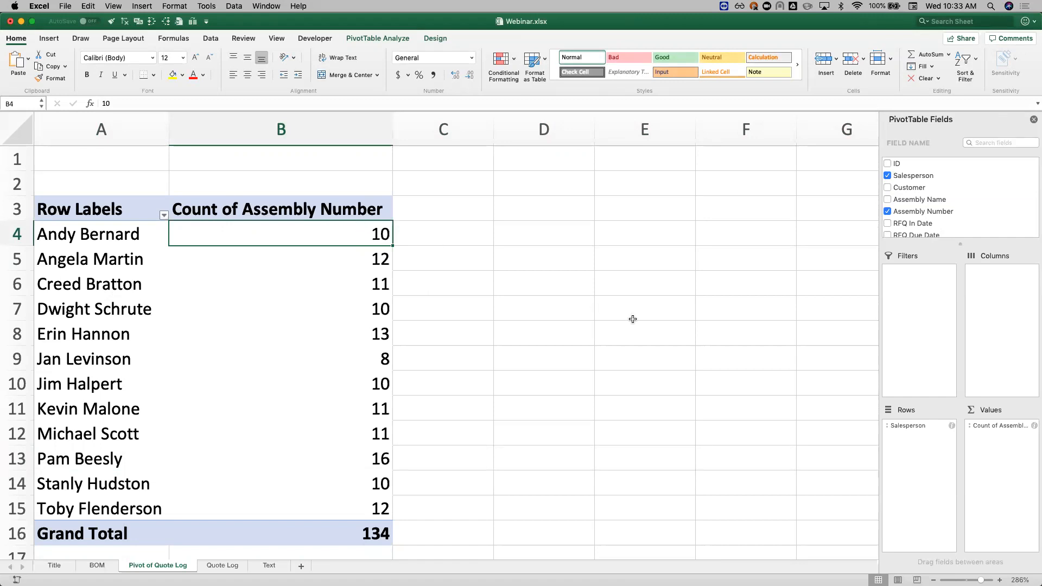
# Step: Add the Ontime? field to the pivot's columns to split the counts into Late and On Time
pyautogui.scroll(-5, 924, 218)
pyautogui.scroll(-2, 924, 218)
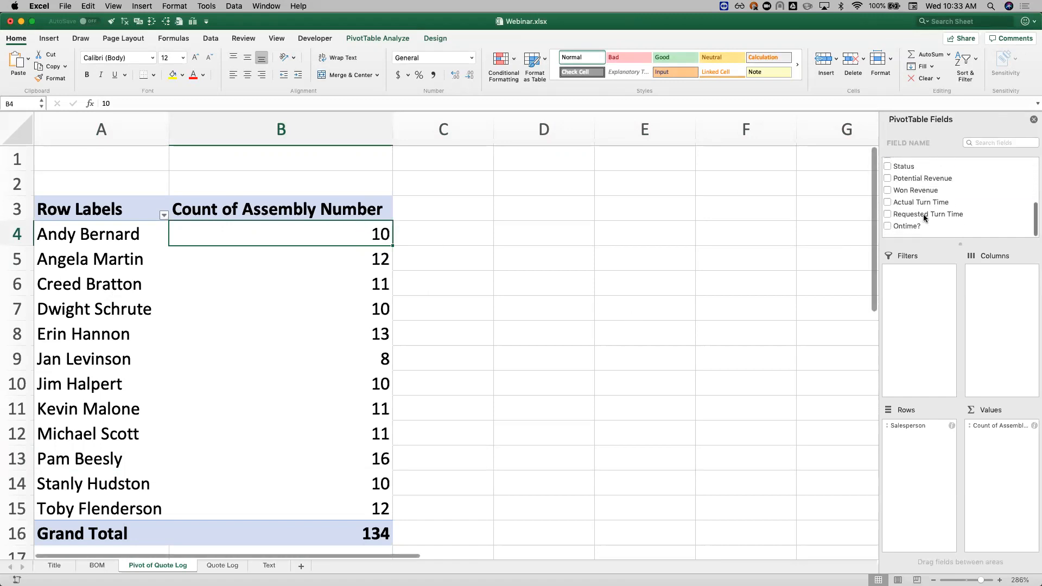
pyautogui.click(899, 234)
pyautogui.moveTo(899, 234); pyautogui.dragTo(988, 293)
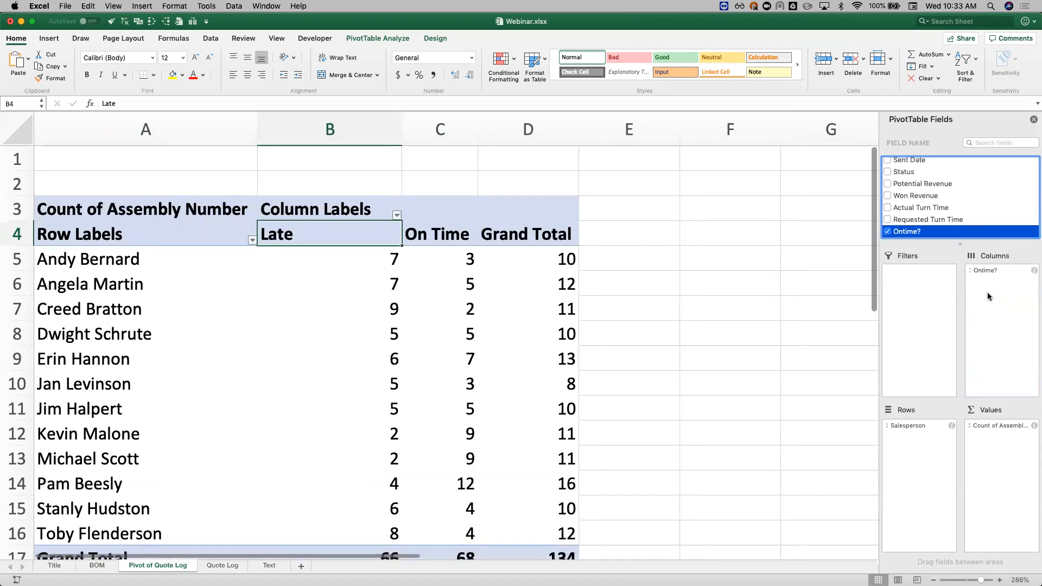
# Step: Compare the Late, On Time and Grand Total counts across the salespeople in the pivot
pyautogui.scroll(-1, 692, 364)
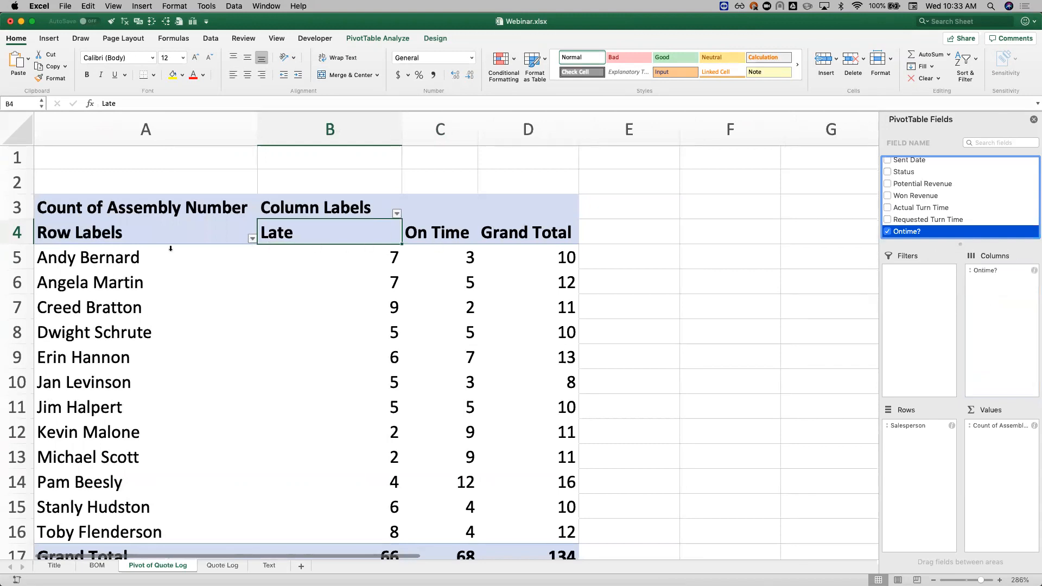
pyautogui.click(349, 267)
pyautogui.click(441, 254)
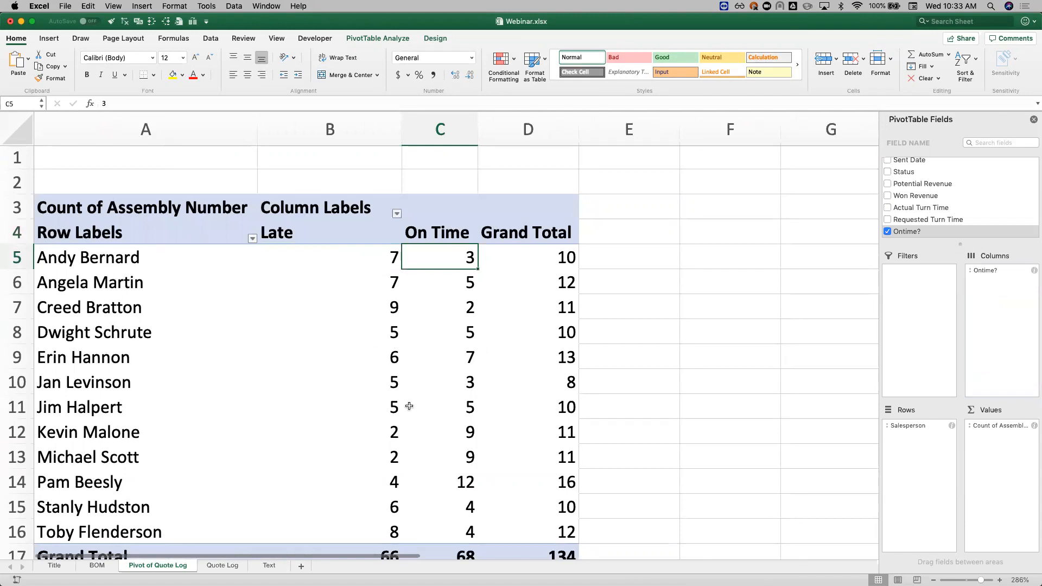
pyautogui.click(395, 529)
pyautogui.click(453, 533)
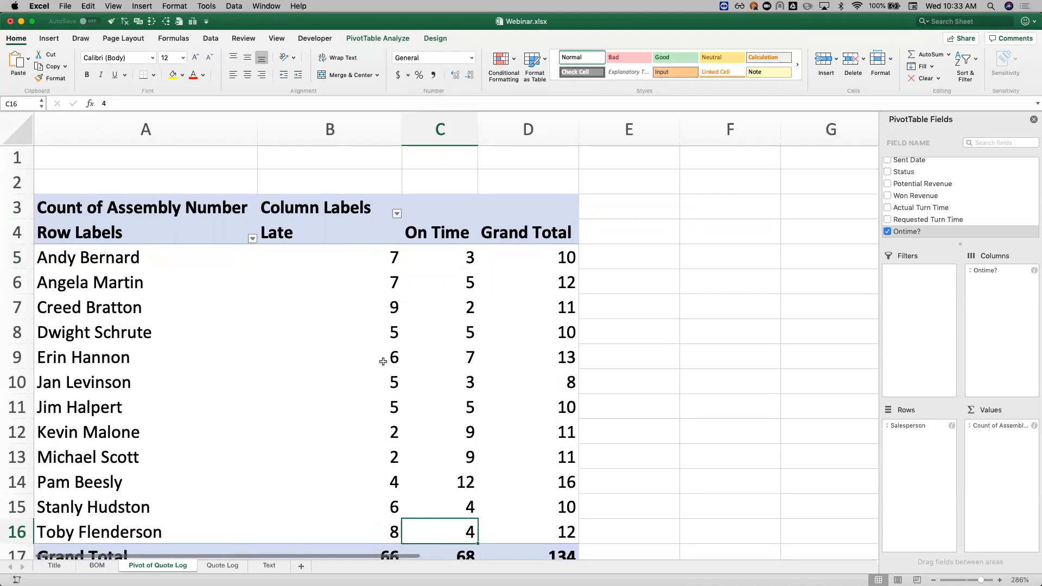
pyautogui.moveTo(384, 308); pyautogui.dragTo(507, 305)
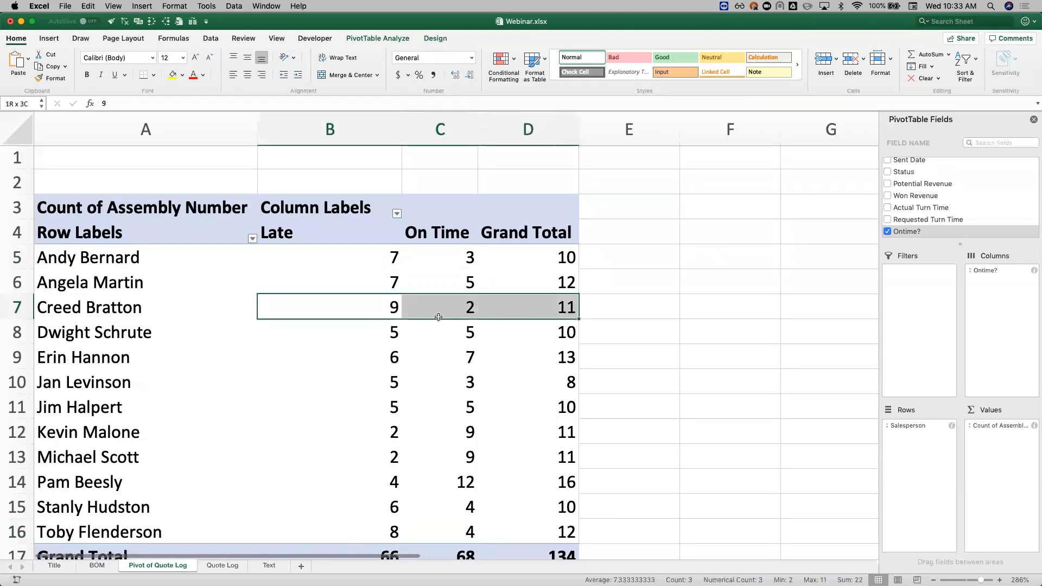
pyautogui.click(459, 446)
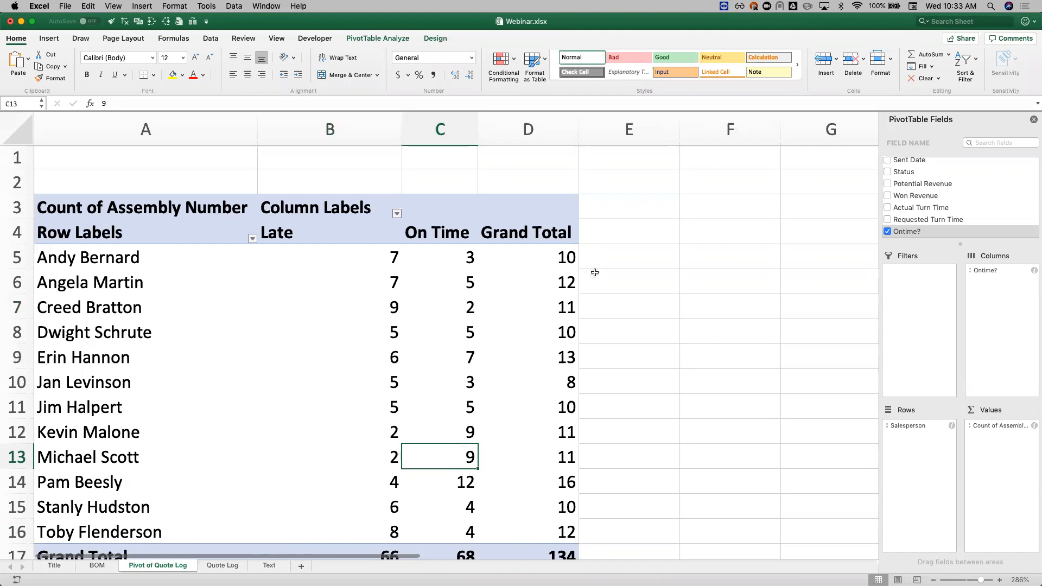
pyautogui.click(554, 258)
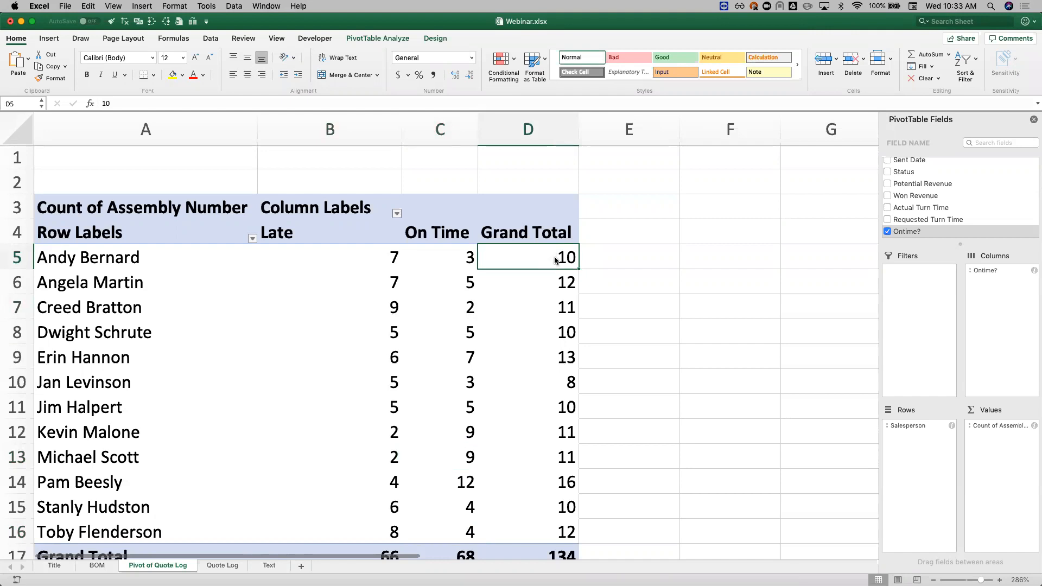
pyautogui.rightClick(556, 261)
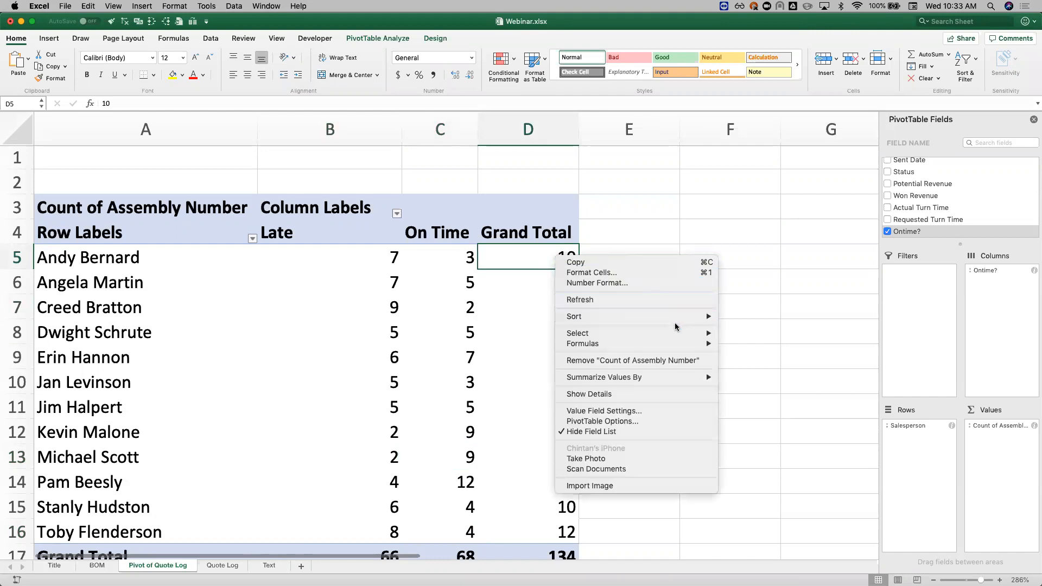
pyautogui.moveTo(678, 379)
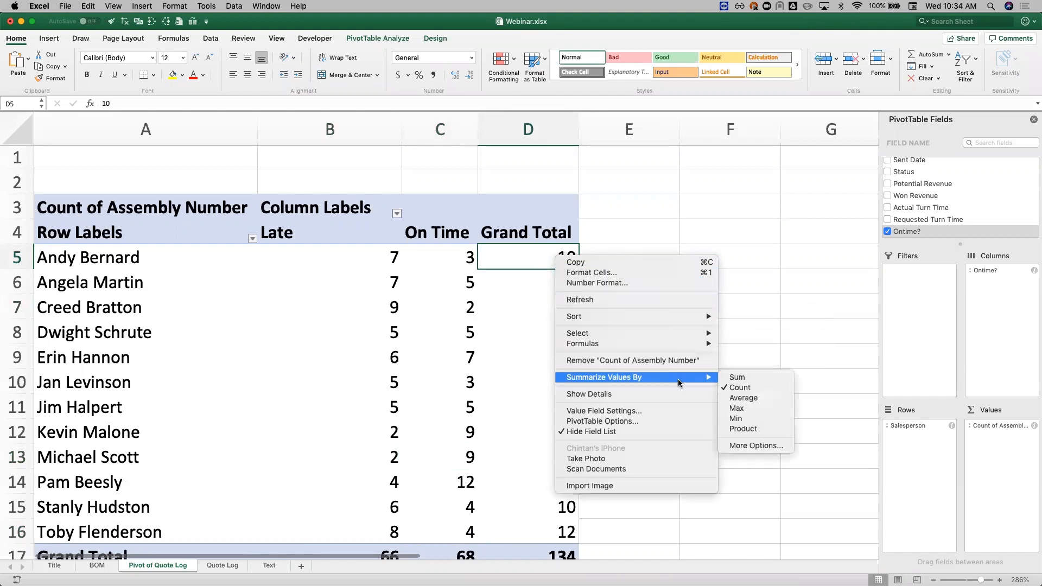
pyautogui.click(514, 394)
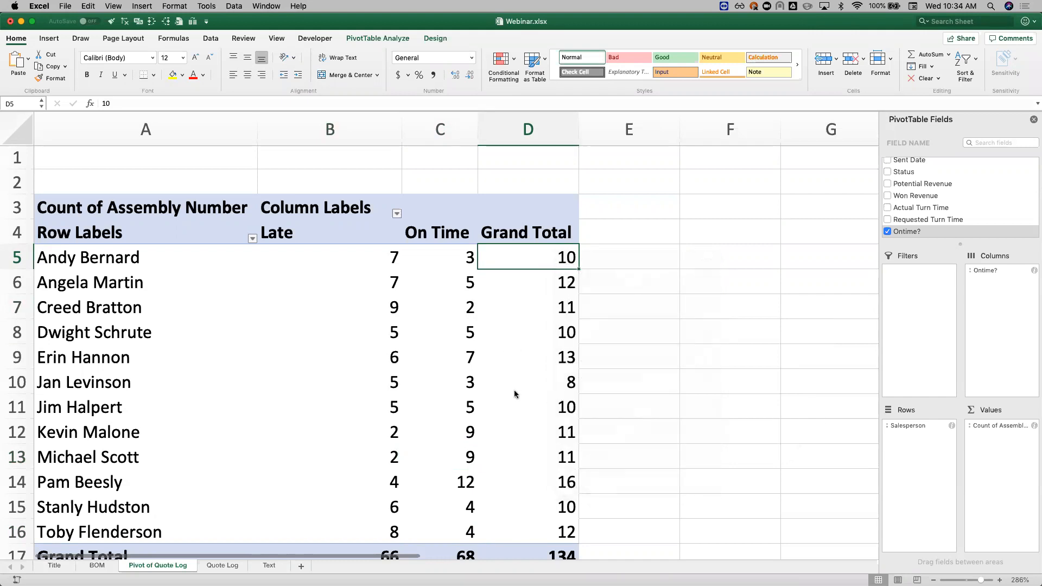
# Step: Show the Count of Assembly Number values as % of Row Total
pyautogui.click(1034, 425)
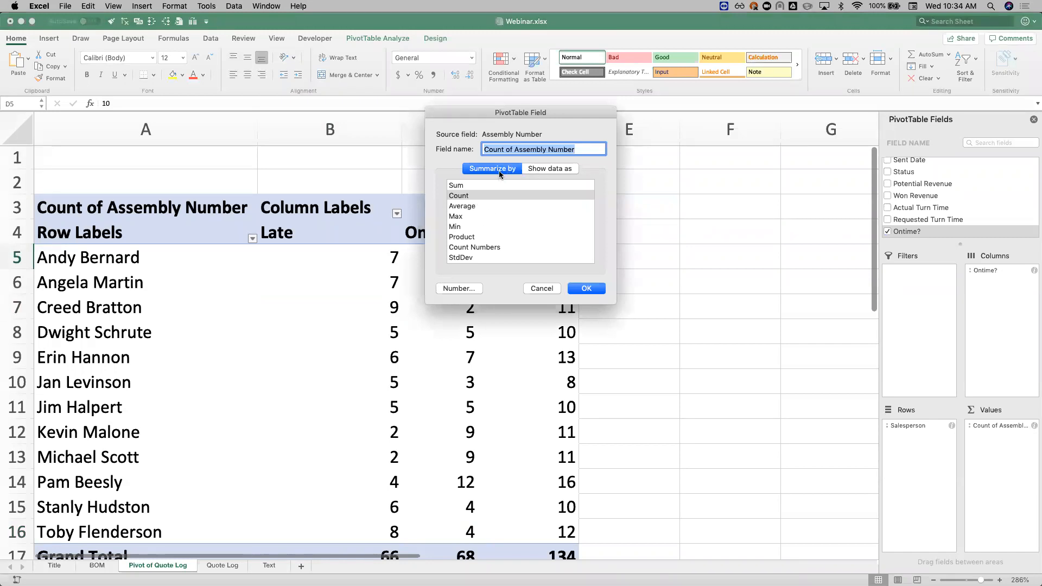
pyautogui.click(551, 168)
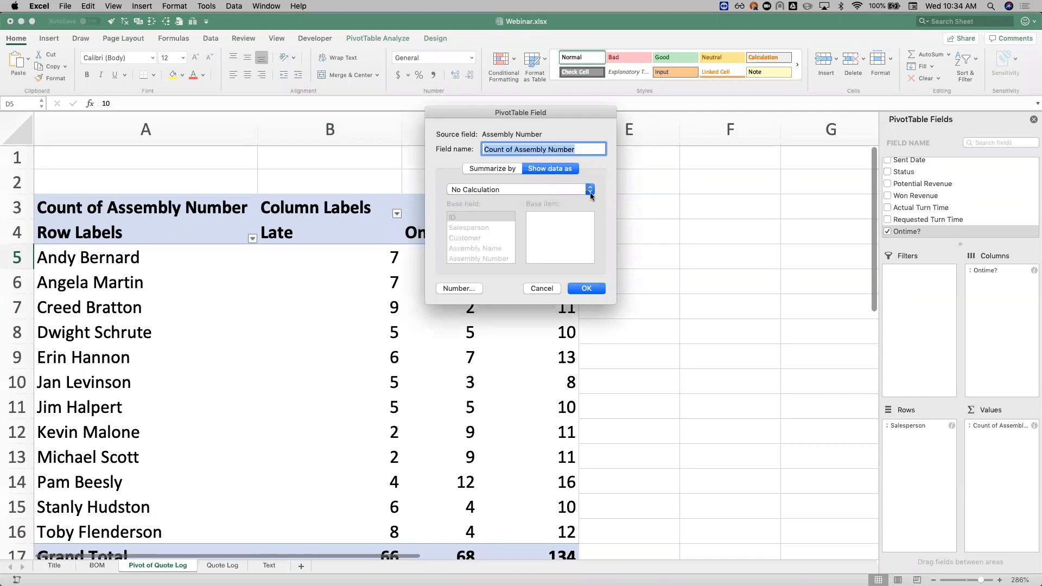
pyautogui.click(589, 190)
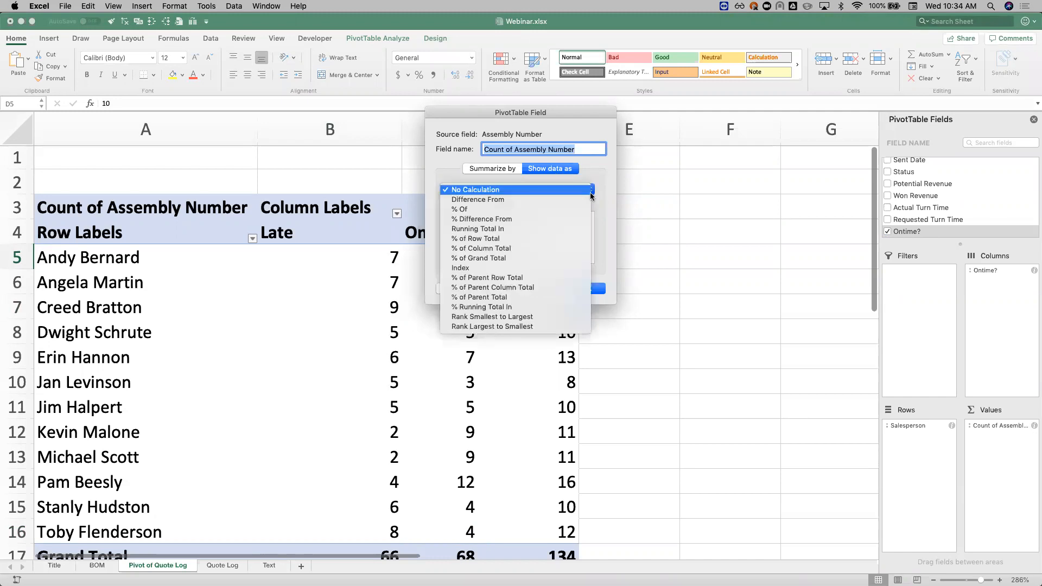
pyautogui.click(558, 239)
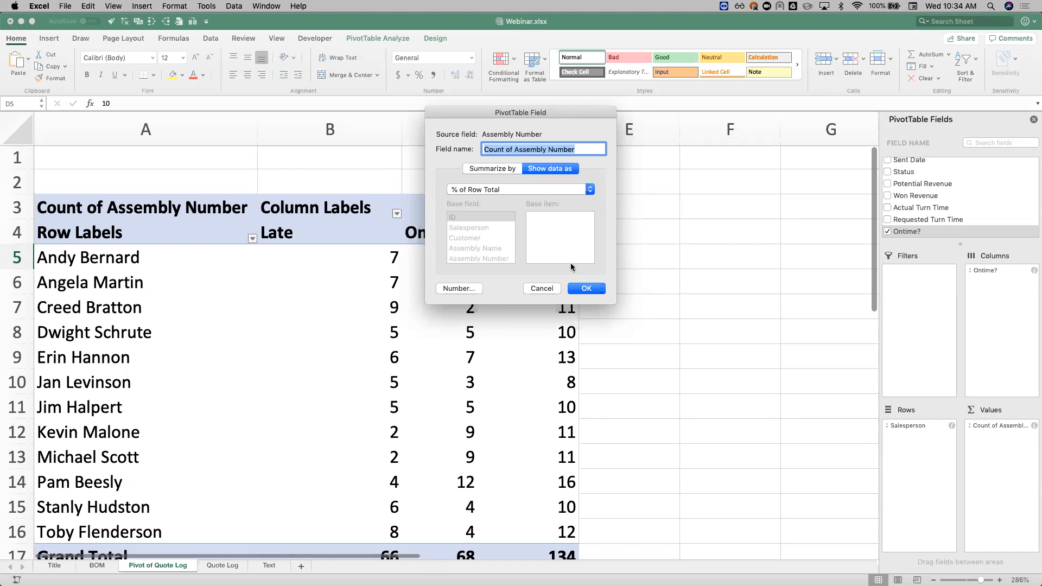
pyautogui.click(595, 292)
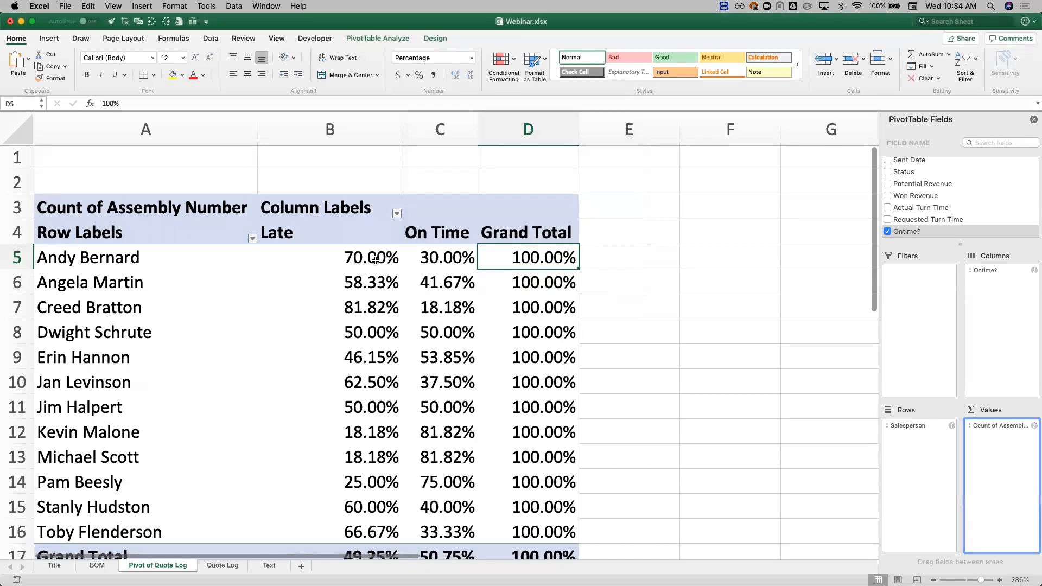
# Step: Compare each salesperson's Late and On Time percentages in the pivot
pyautogui.click(368, 258)
pyautogui.click(445, 260)
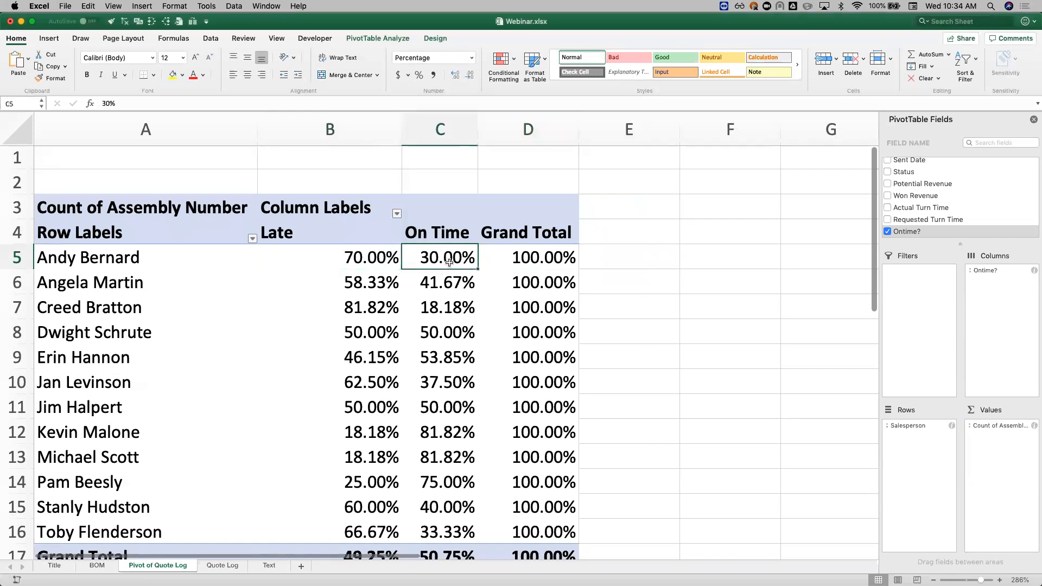
pyautogui.click(373, 287)
pyautogui.moveTo(372, 287); pyautogui.dragTo(442, 284)
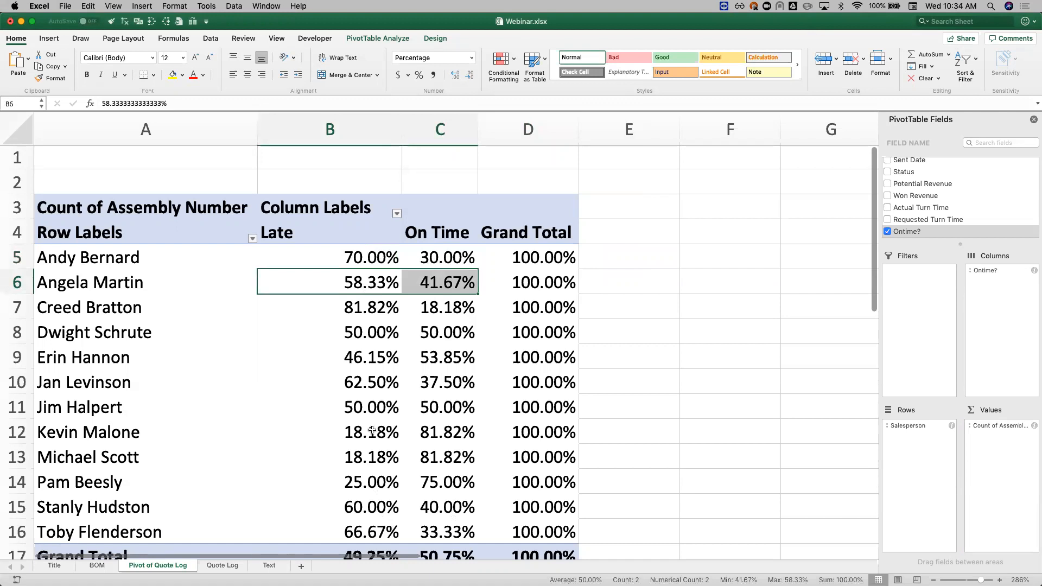
pyautogui.moveTo(376, 309); pyautogui.dragTo(512, 307)
pyautogui.click(446, 505)
pyautogui.scroll(-3, 446, 502)
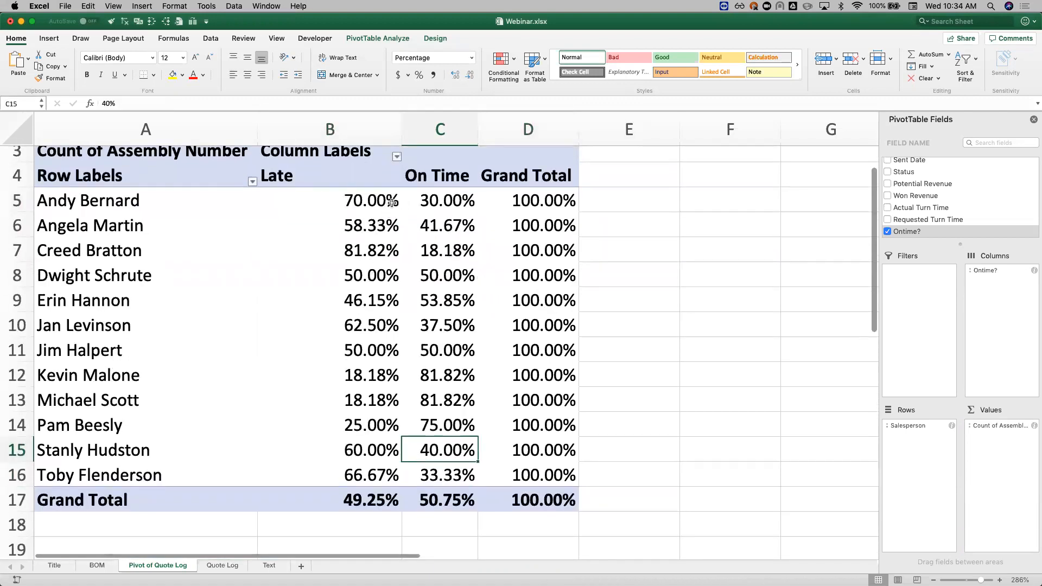
pyautogui.moveTo(378, 254); pyautogui.dragTo(416, 252)
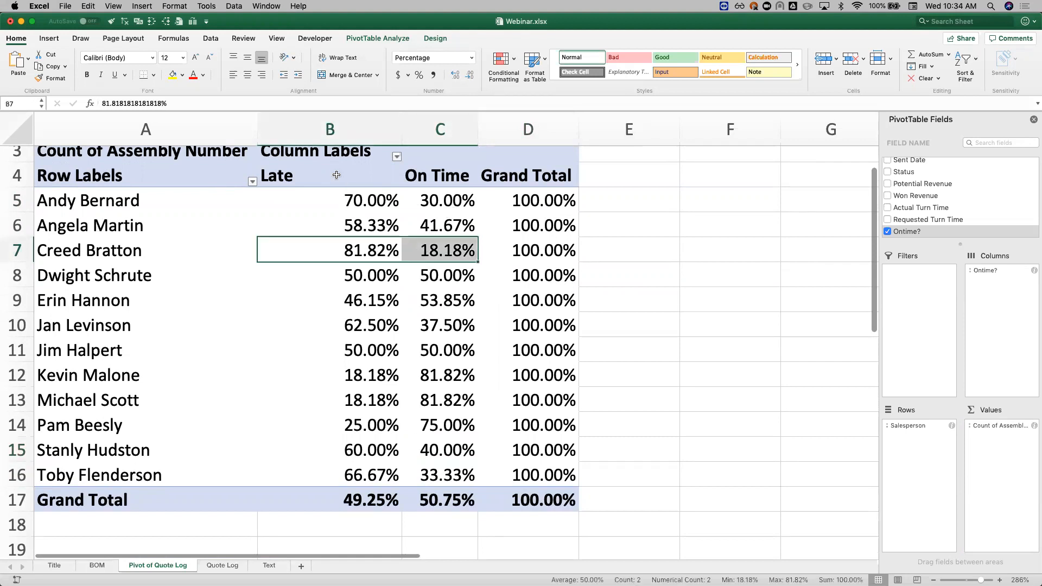
pyautogui.click(334, 173)
pyautogui.click(436, 172)
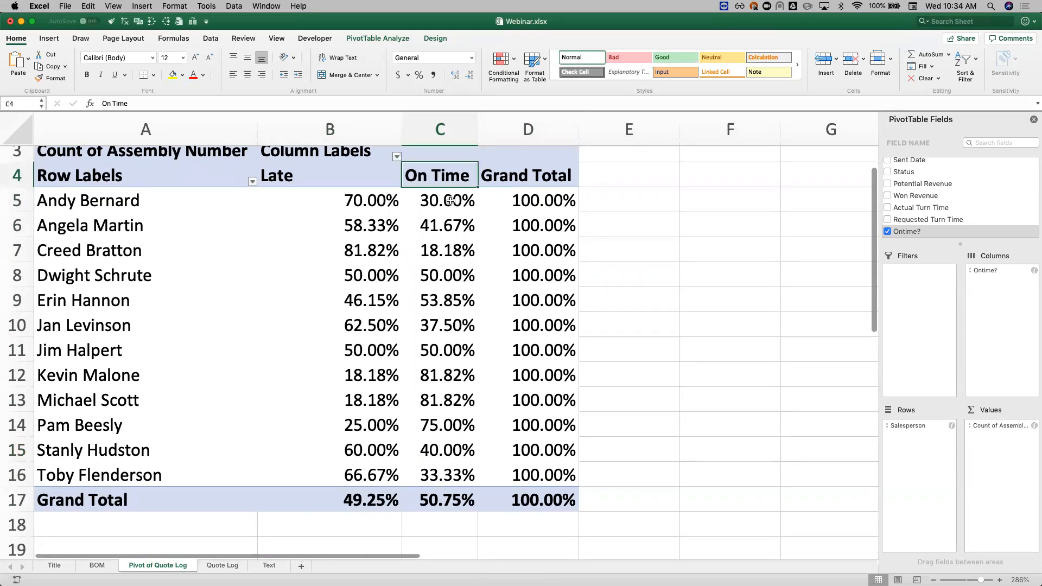
# Step: Apply the Green-Yellow-Red color scale to the salespeople's On Time percentages in C5:C16
pyautogui.moveTo(450, 200); pyautogui.dragTo(449, 475)
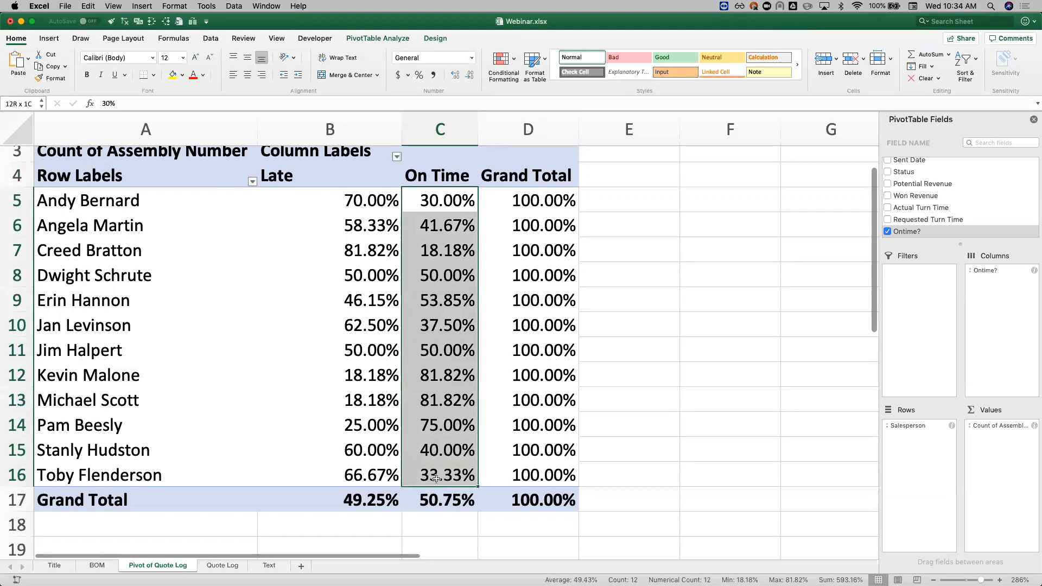
pyautogui.click(500, 59)
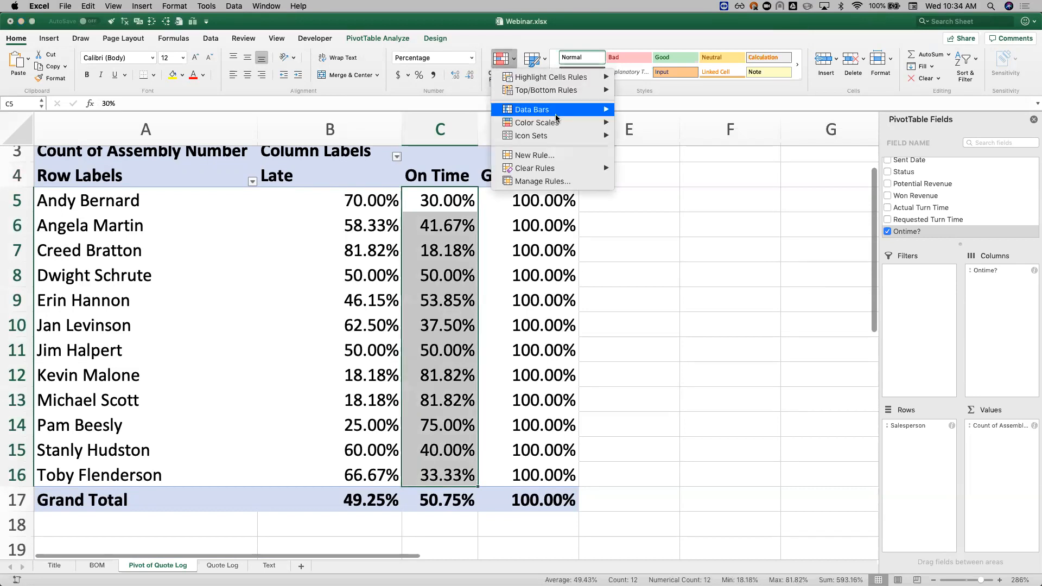
pyautogui.moveTo(563, 124)
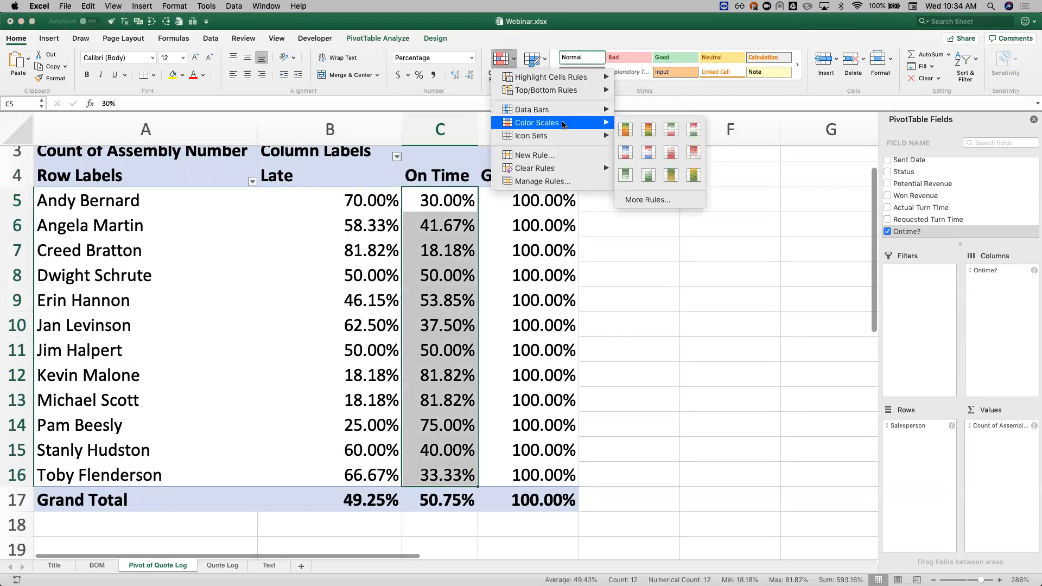
pyautogui.click(625, 129)
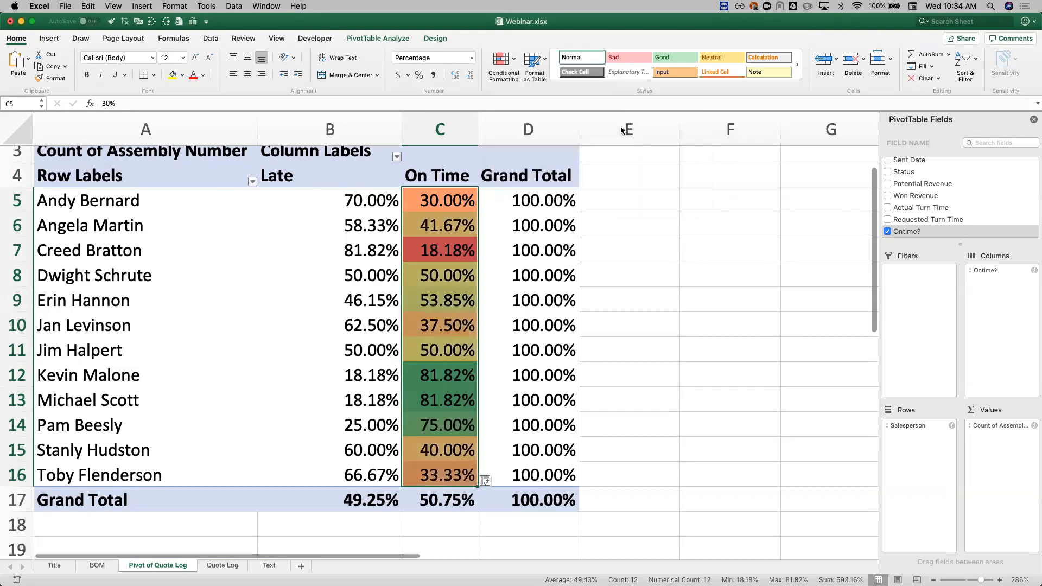
pyautogui.click(446, 373)
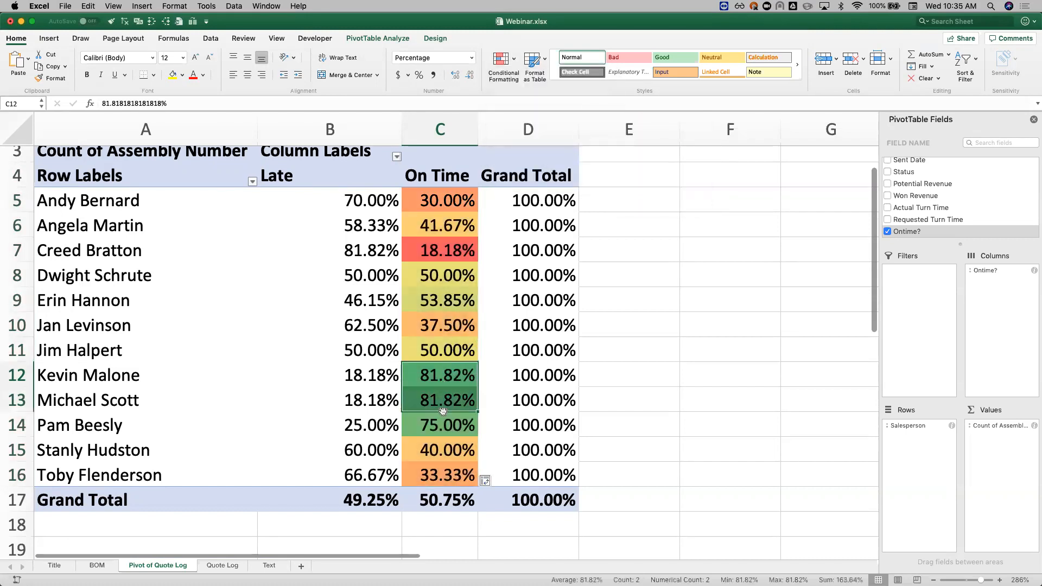
pyautogui.click(440, 426)
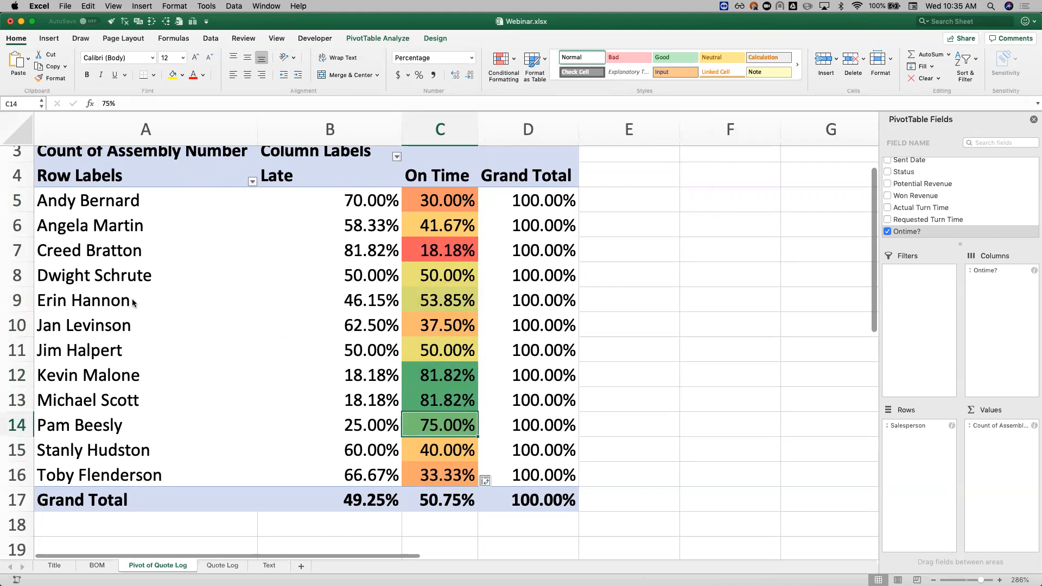
pyautogui.press('super+Tab')
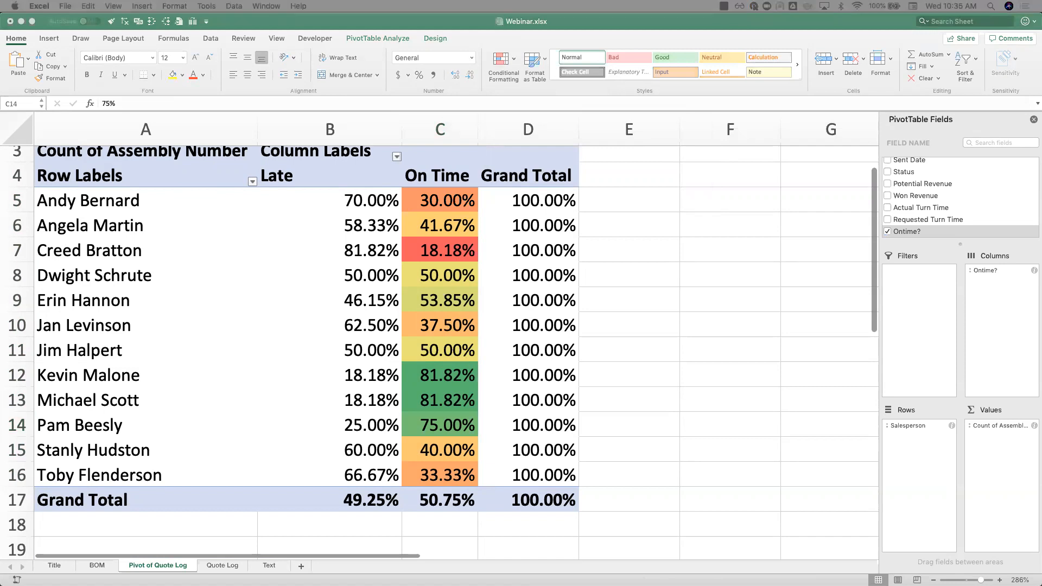
pyautogui.scroll(2, 272, 279)
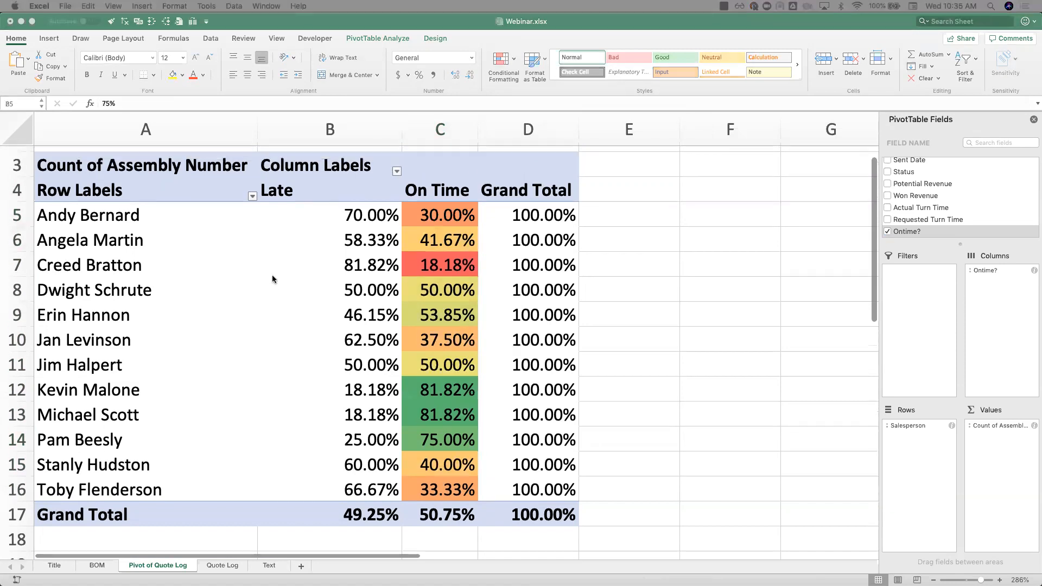
pyautogui.scroll(-1, 272, 280)
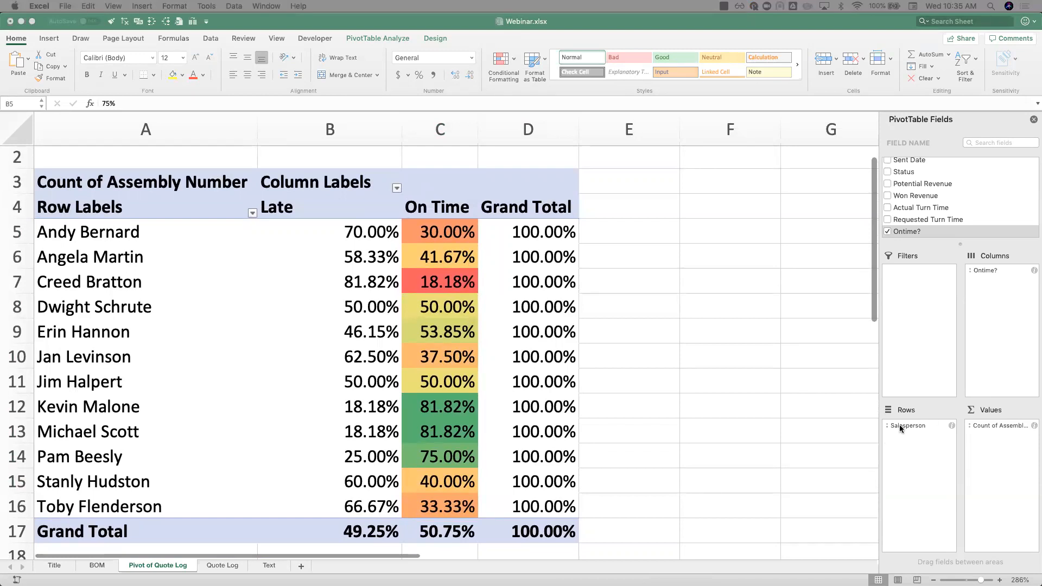
# Step: Replace the Salesperson field with Customer in the pivot's rows
pyautogui.moveTo(900, 424); pyautogui.dragTo(937, 178)
pyautogui.scroll(8, 937, 178)
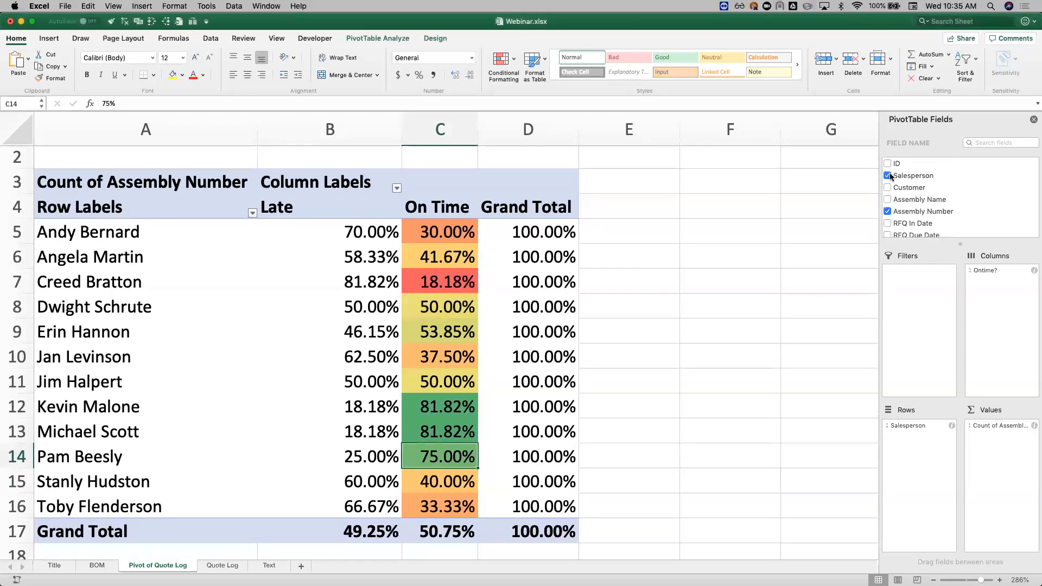
pyautogui.click(888, 175)
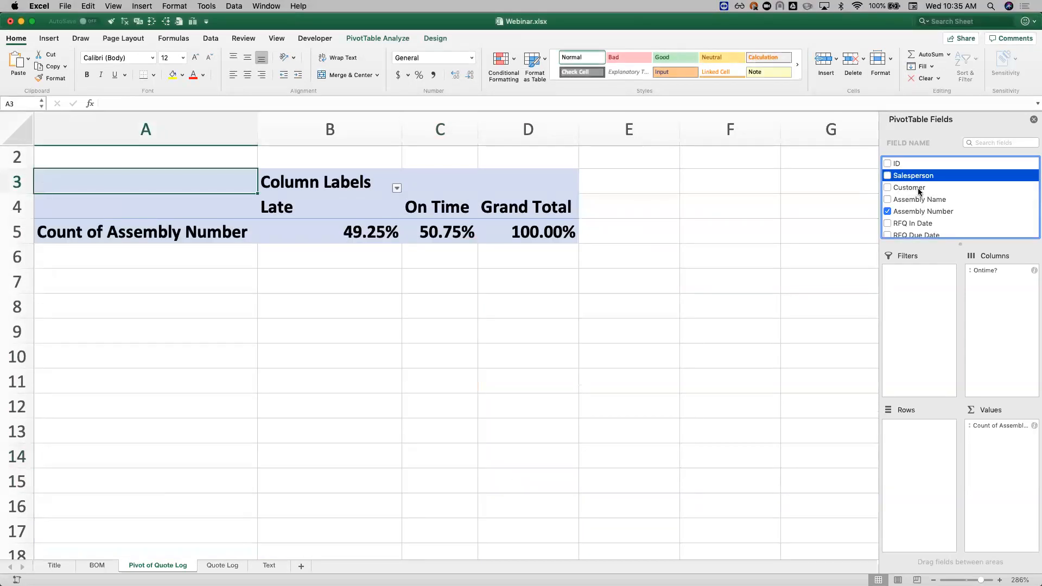
pyautogui.click(397, 229)
pyautogui.click(436, 234)
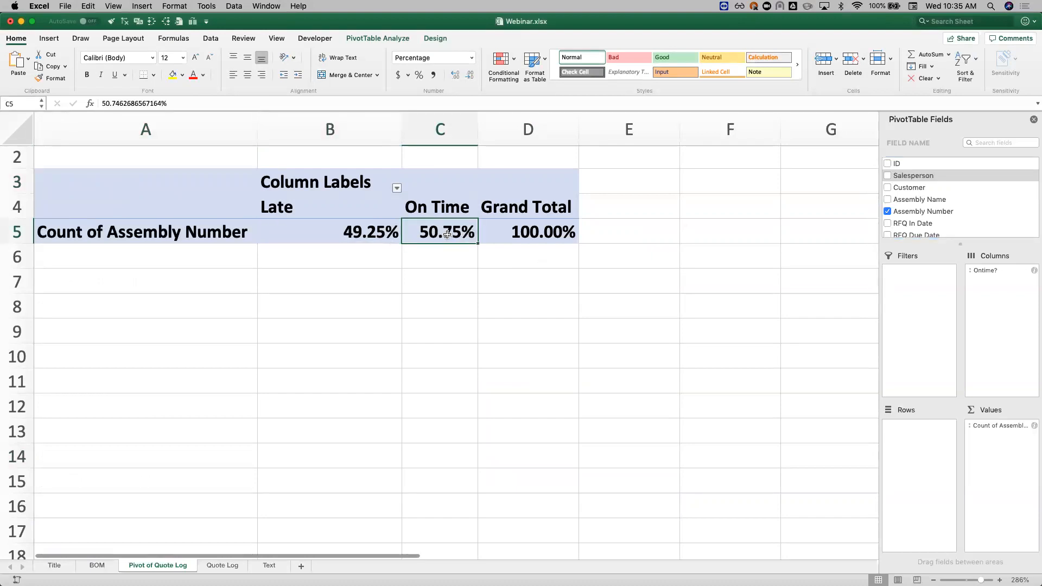
pyautogui.click(916, 187)
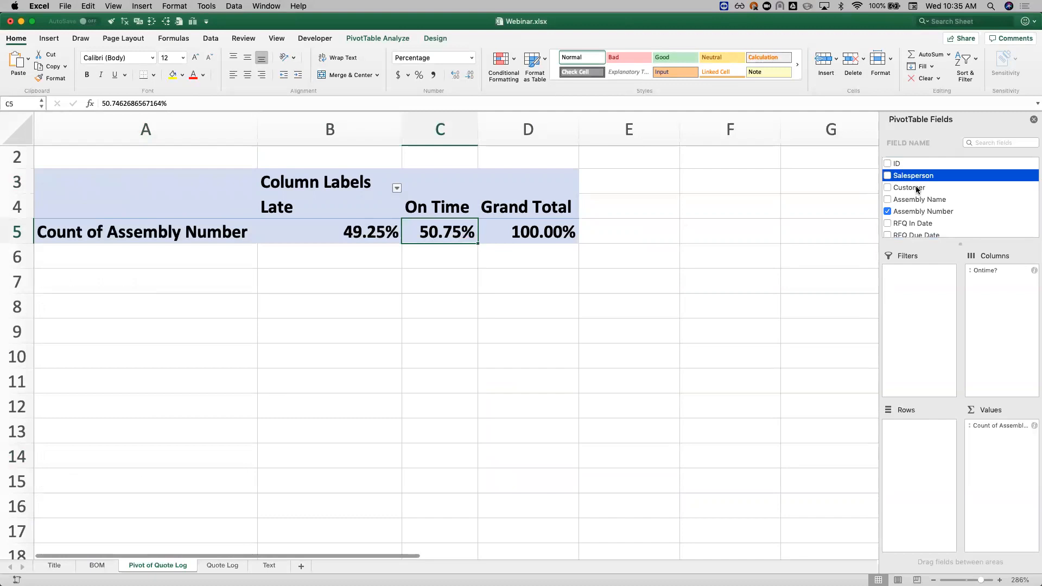
pyautogui.moveTo(916, 191); pyautogui.dragTo(930, 454)
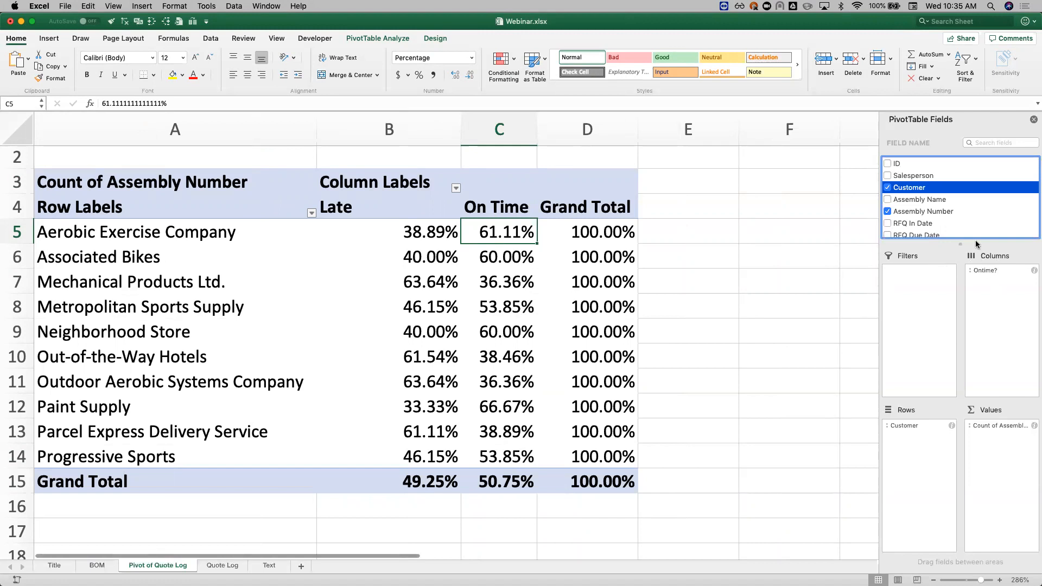
# Step: Replace the Ontime? field with Status in the pivot's columns to split each customer's quotes into Lost and Won
pyautogui.scroll(-5, 974, 231)
pyautogui.scroll(-1, 974, 237)
pyautogui.moveTo(992, 271); pyautogui.dragTo(991, 269)
pyautogui.moveTo(966, 211); pyautogui.dragTo(966, 206)
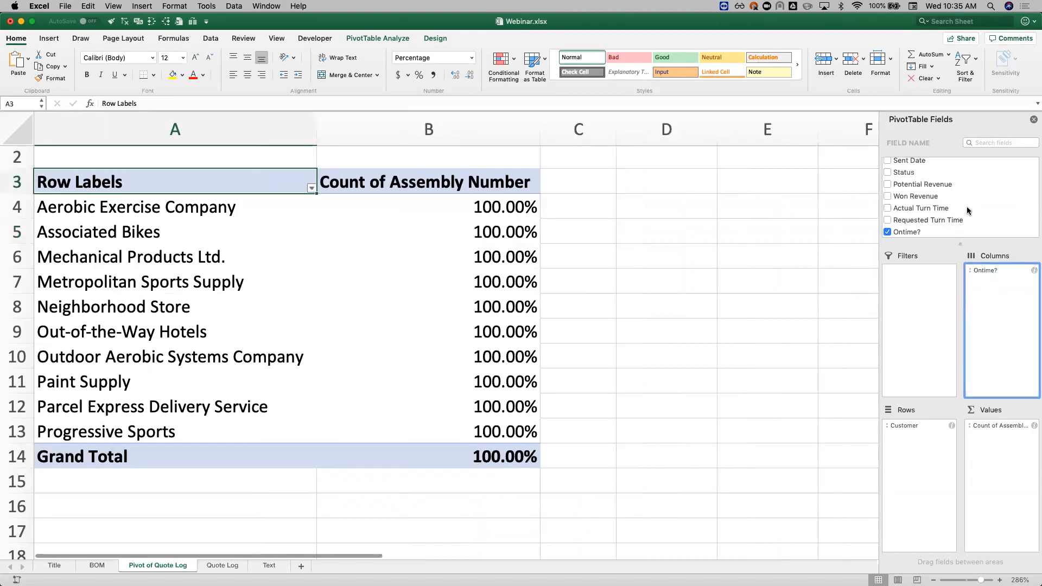
pyautogui.moveTo(903, 172); pyautogui.dragTo(982, 290)
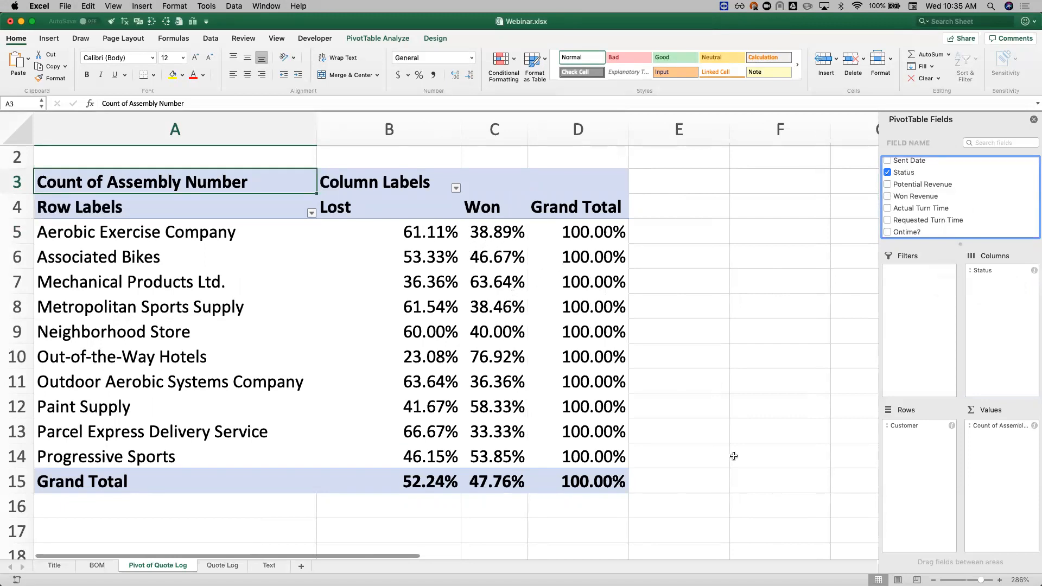
# Step: Show the Count of Assembly Number values with No Calculation instead of as row percentages
pyautogui.click(1035, 430)
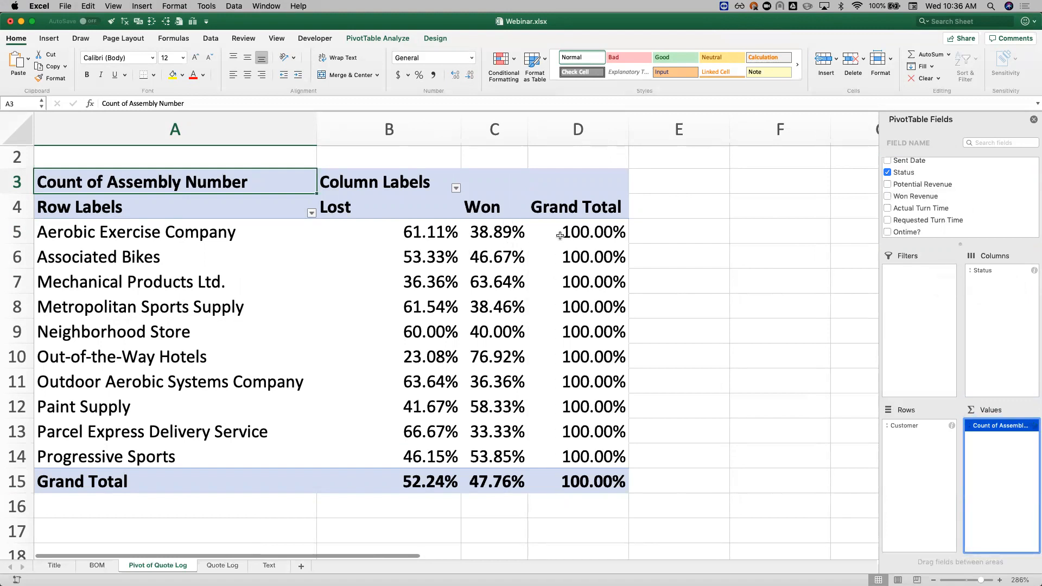
pyautogui.click(1009, 430)
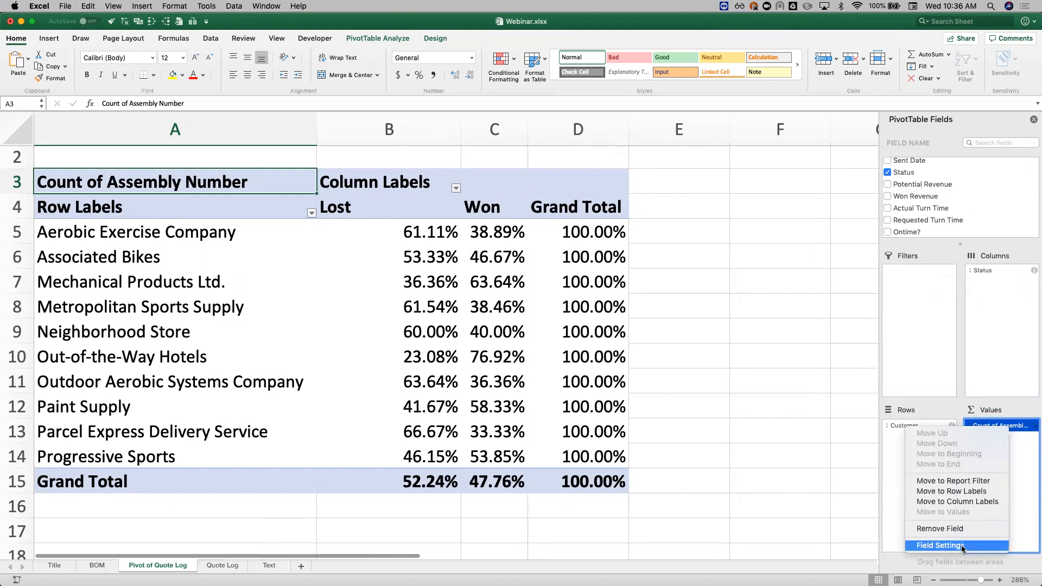
pyautogui.click(940, 545)
pyautogui.click(551, 169)
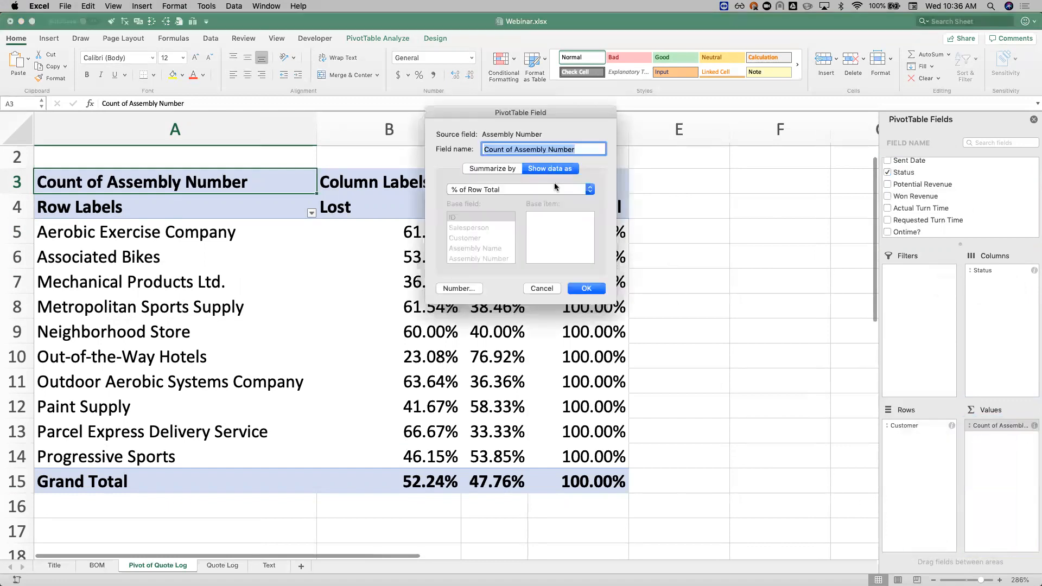
pyautogui.click(553, 187)
pyautogui.click(543, 142)
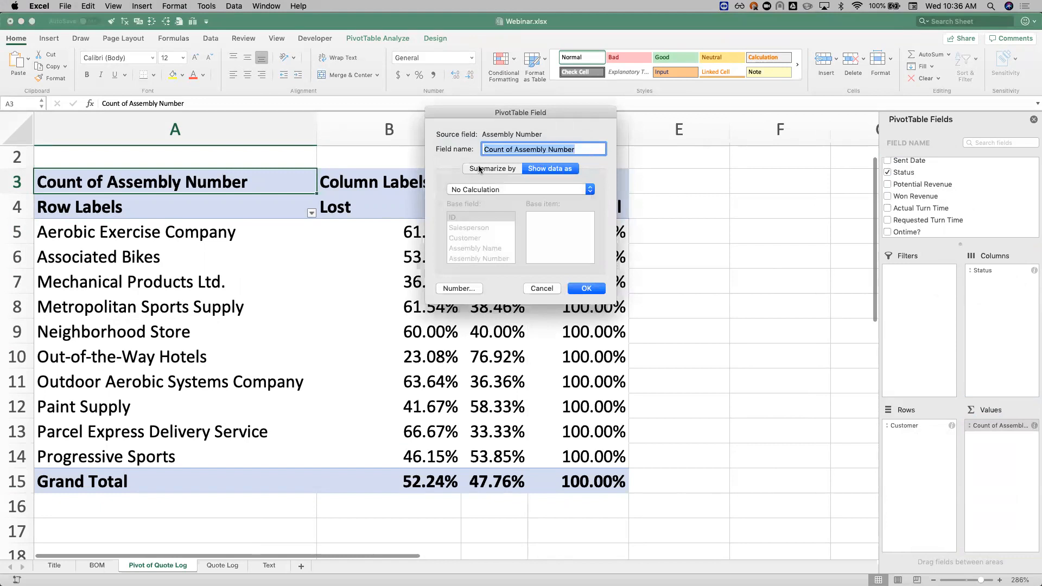
pyautogui.click(488, 169)
pyautogui.click(595, 290)
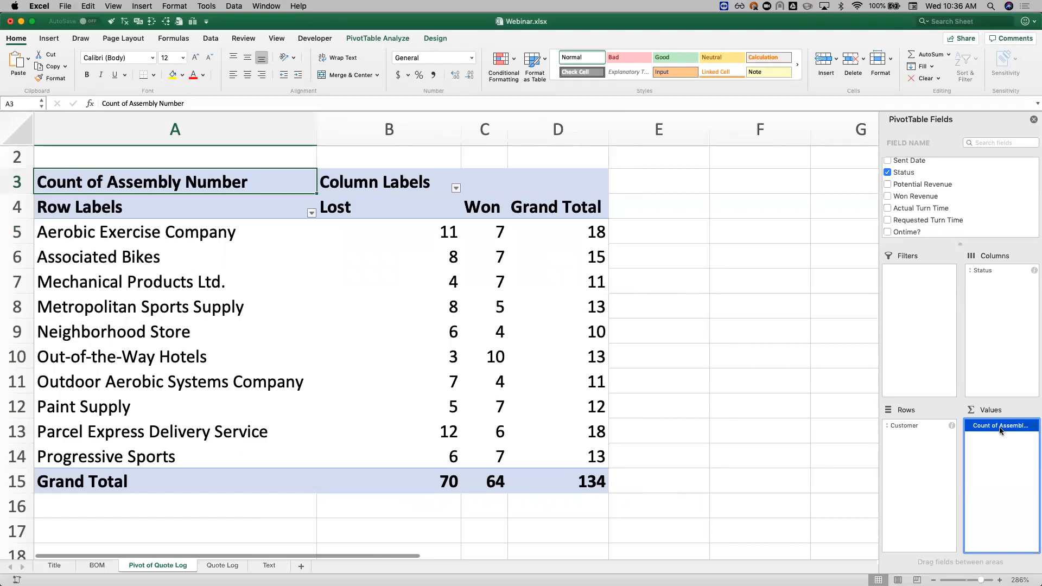
# Step: Replace Count of Assembly Number with the sum of Potential Revenue in the pivot's values
pyautogui.moveTo(1001, 431); pyautogui.dragTo(941, 190)
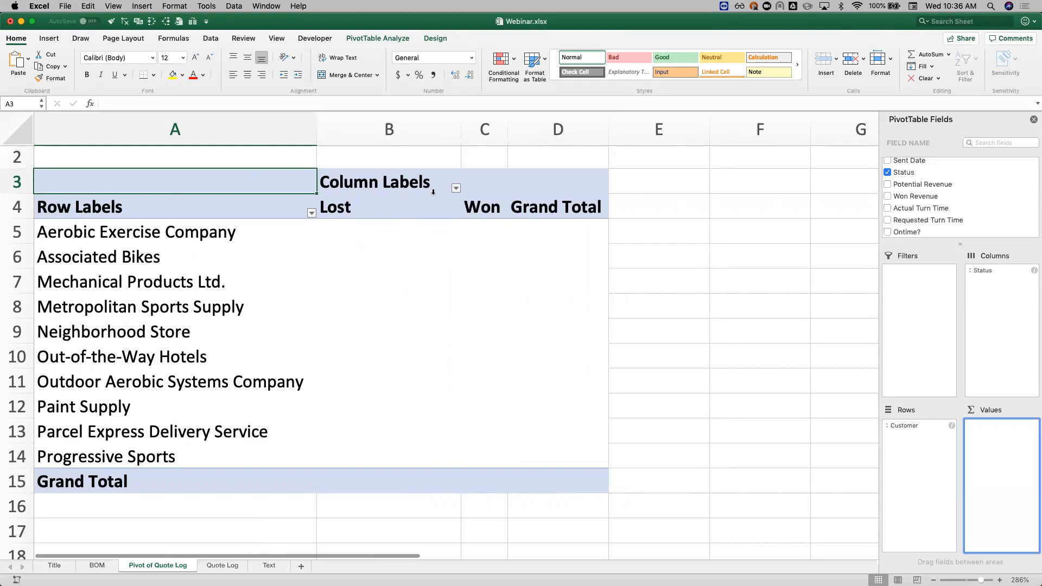
pyautogui.moveTo(928, 185); pyautogui.dragTo(1004, 446)
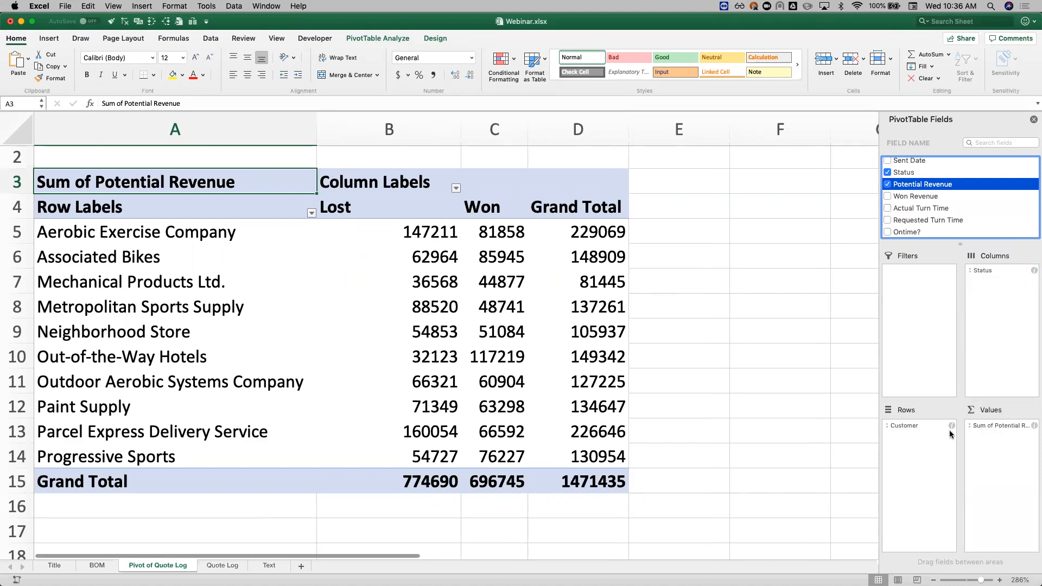
pyautogui.click(436, 233)
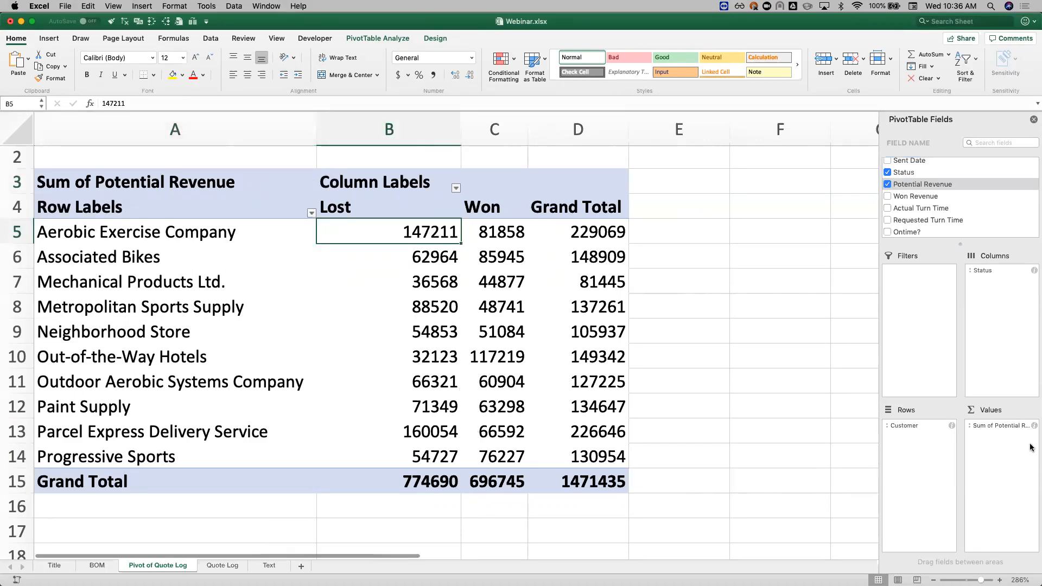
# Step: Format the Sum of Potential Revenue values as Currency
pyautogui.click(1033, 426)
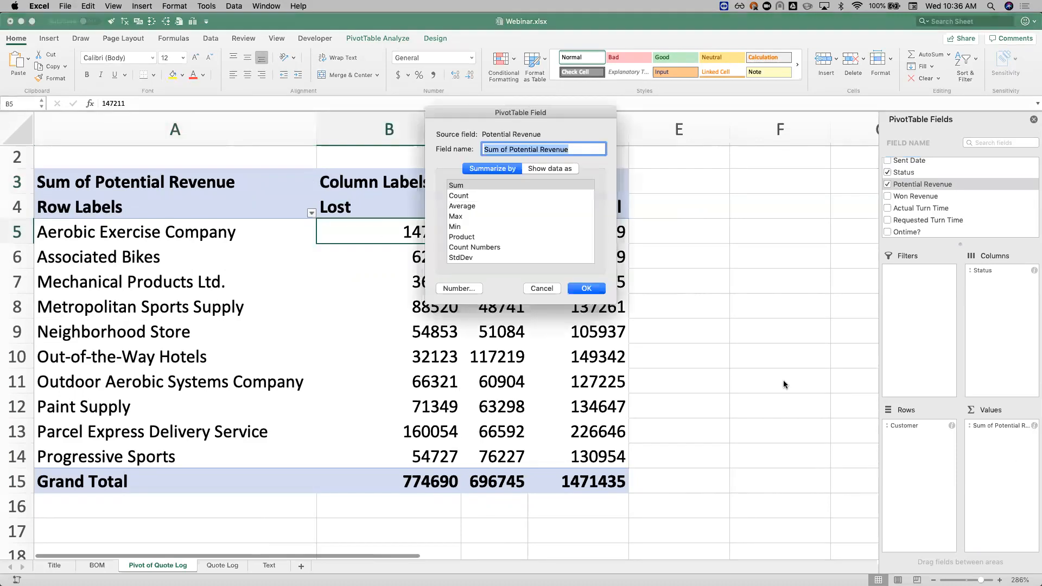
pyautogui.click(465, 289)
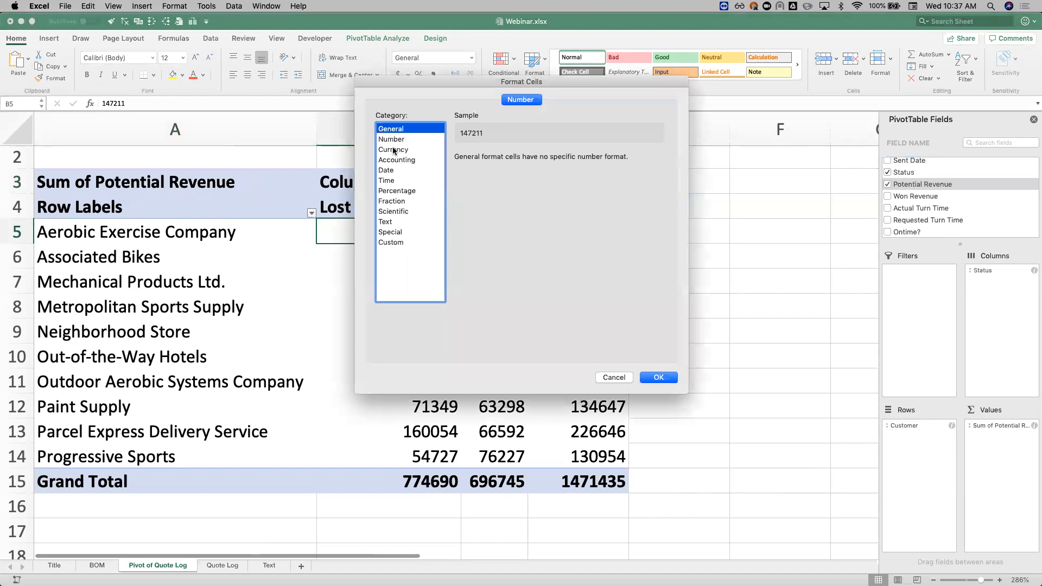
pyautogui.click(410, 150)
pyautogui.click(658, 377)
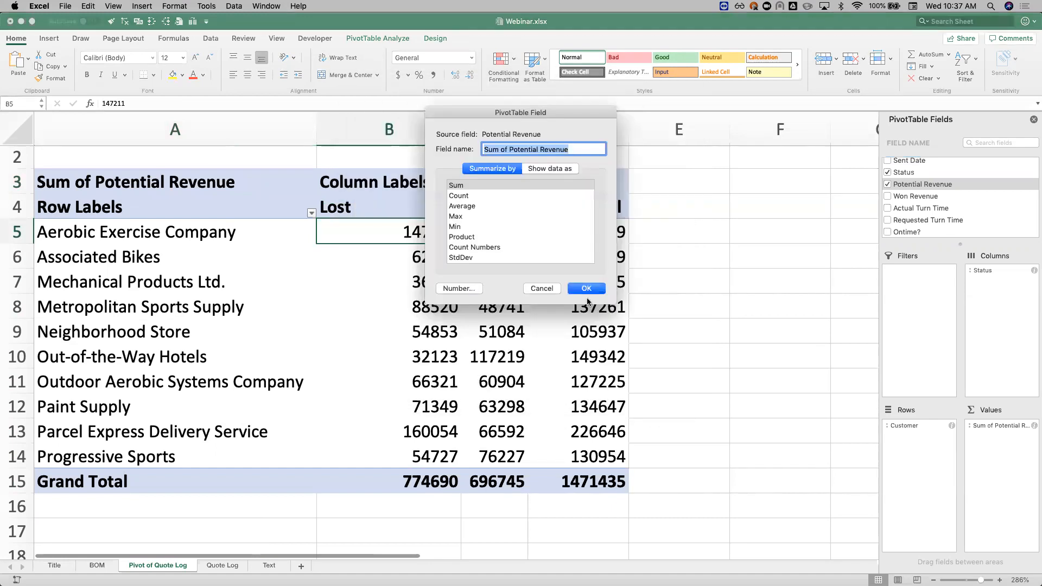
pyautogui.click(586, 288)
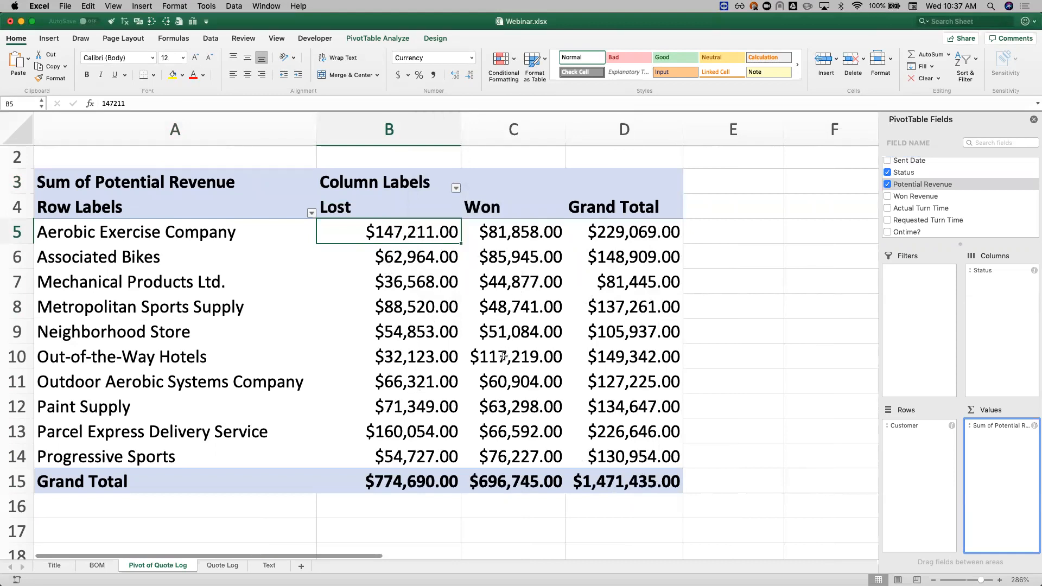
# Step: Compare the Lost and Won potential revenue across the customers, including Parcel Express Delivery Service and Out-of-the-Way Hotels
pyautogui.click(422, 434)
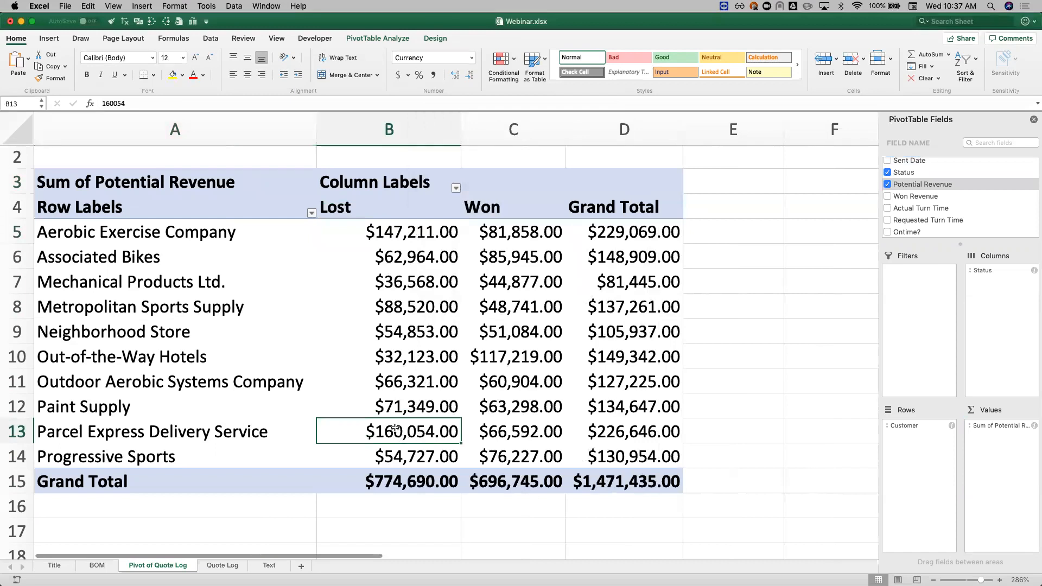
pyautogui.click(497, 356)
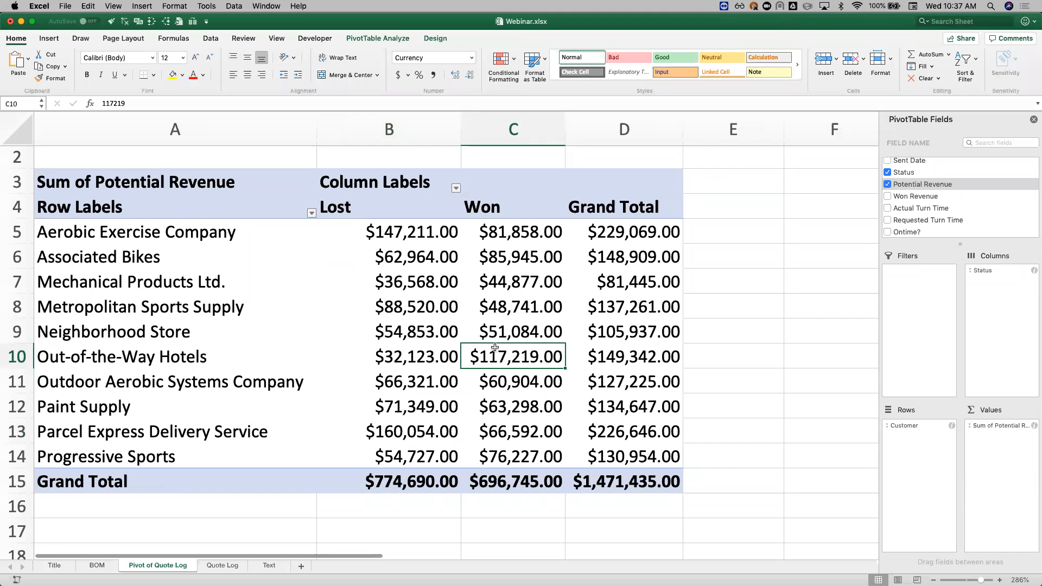
pyautogui.click(483, 286)
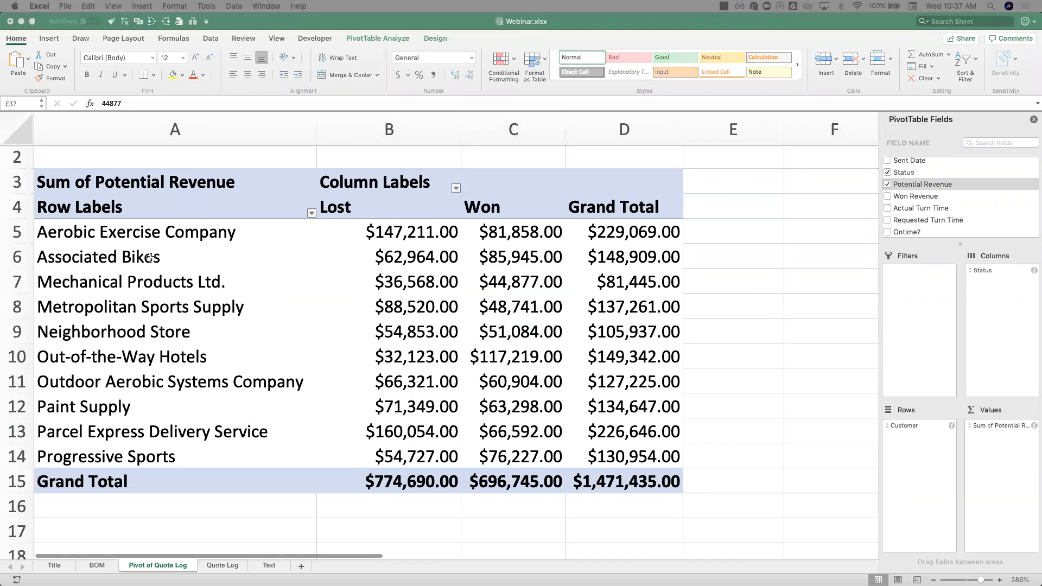
pyautogui.click(487, 359)
pyautogui.click(491, 358)
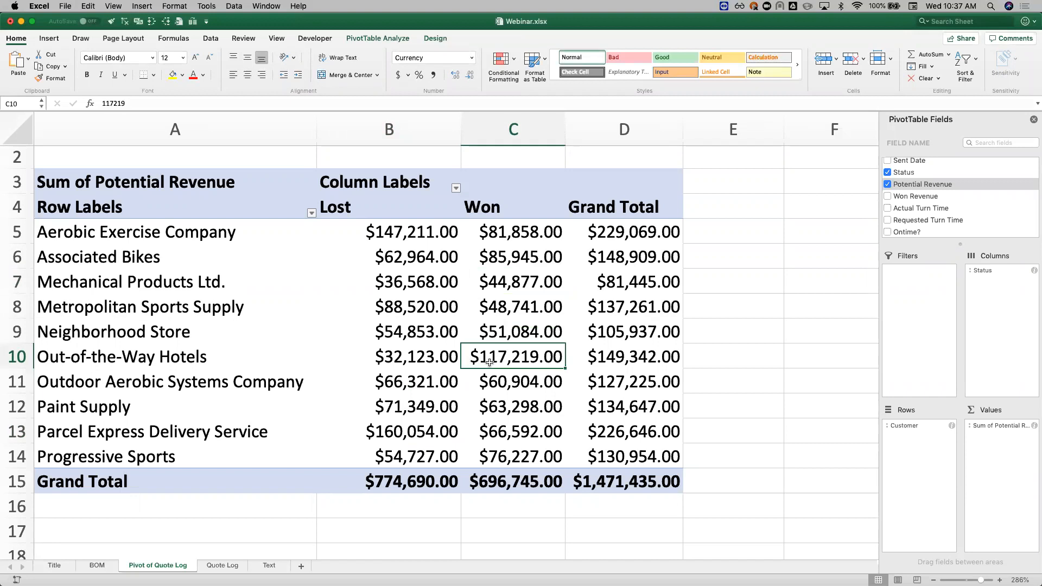
pyautogui.click(100, 361)
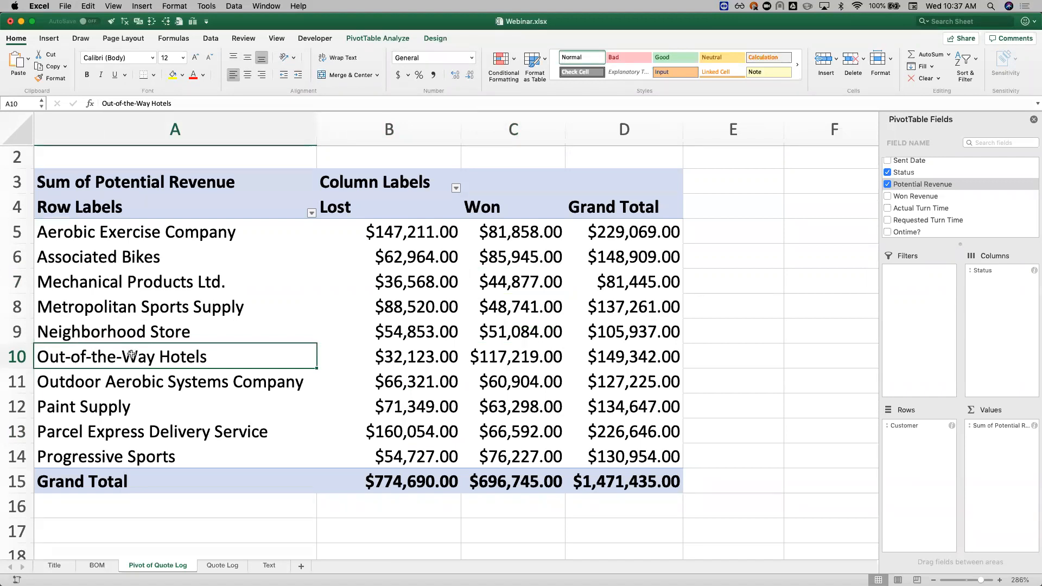
# Step: Add the Salesperson field to the pivot's rows beneath Customer
pyautogui.scroll(4, 961, 194)
pyautogui.scroll(3, 961, 193)
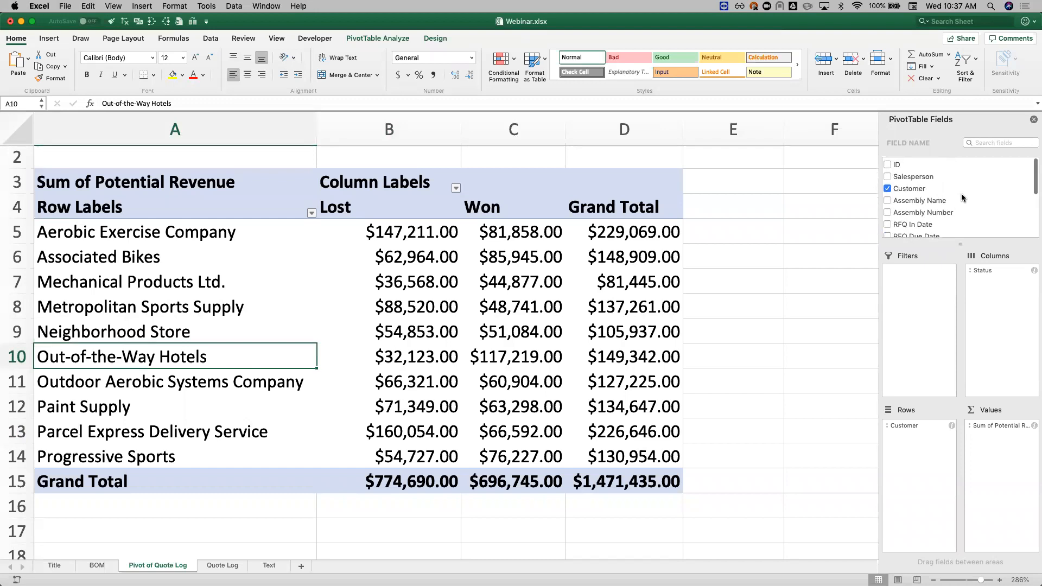
pyautogui.click(904, 179)
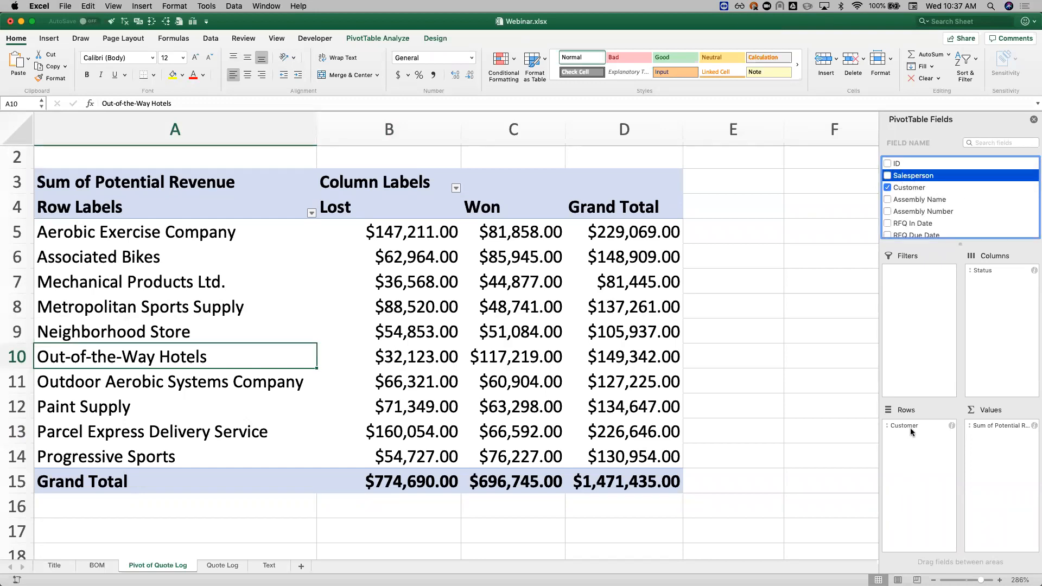
pyautogui.moveTo(912, 182); pyautogui.dragTo(940, 471)
# Step: Examine each customer's Lost and Won potential revenue by salesperson, focusing on who lost quotes for Out-of-the-Way Hotels
pyautogui.scroll(-5, 442, 446)
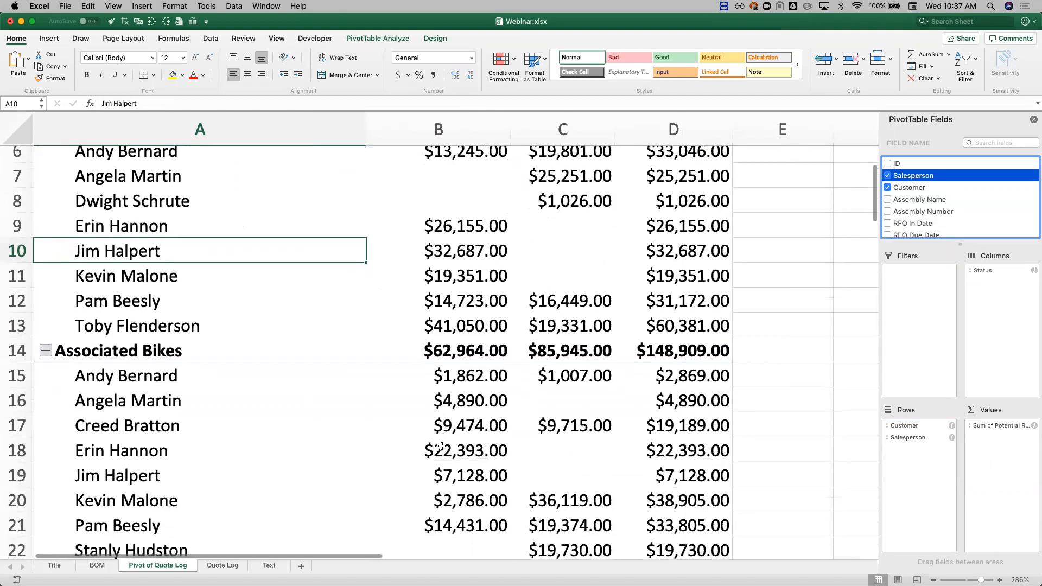
pyautogui.scroll(5, 442, 446)
pyautogui.scroll(-2, 442, 446)
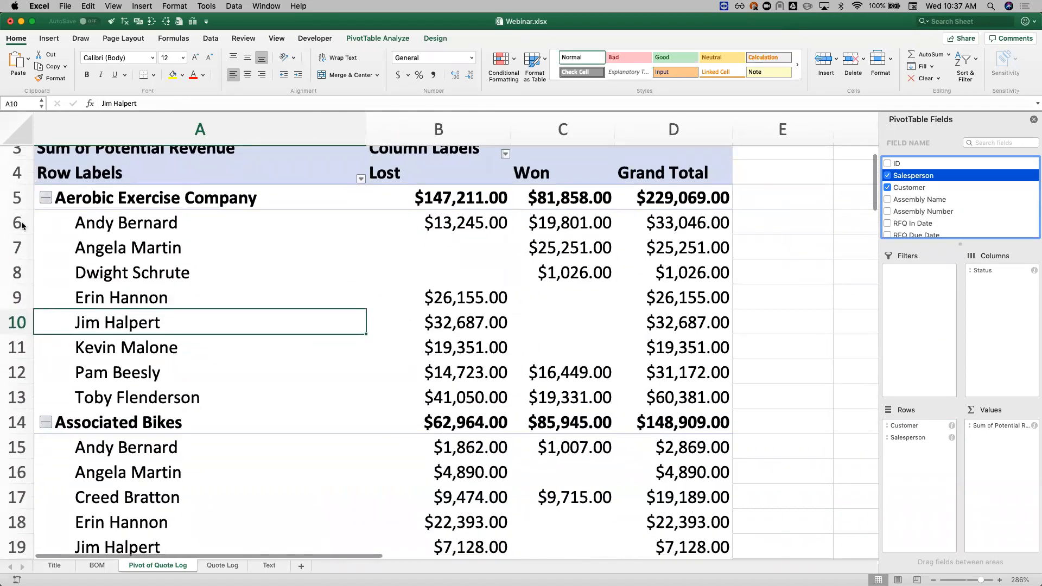
pyautogui.click(122, 201)
pyautogui.moveTo(128, 222); pyautogui.dragTo(145, 399)
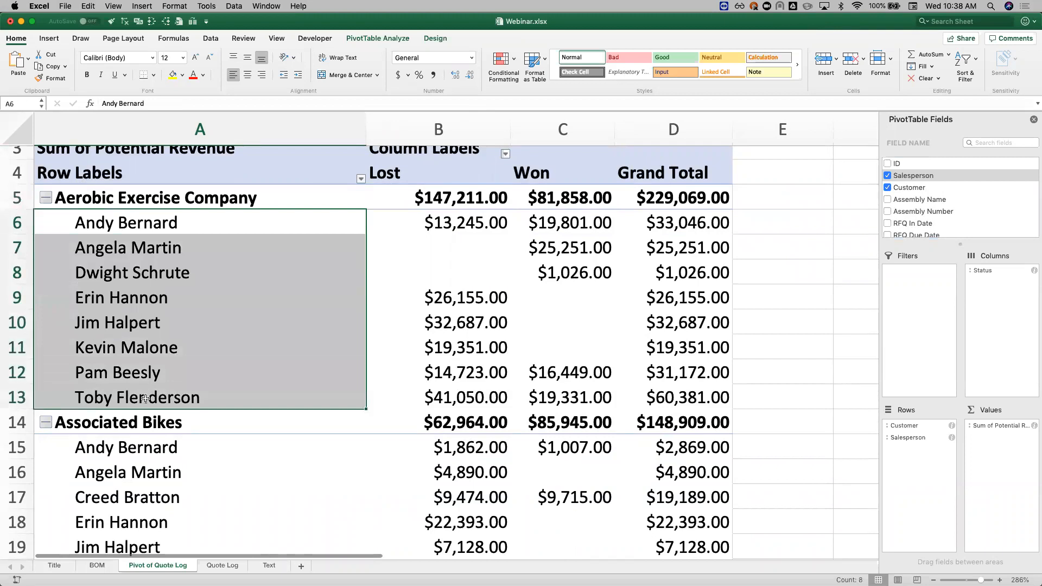
pyautogui.scroll(-10, 145, 399)
pyautogui.scroll(-20, 145, 398)
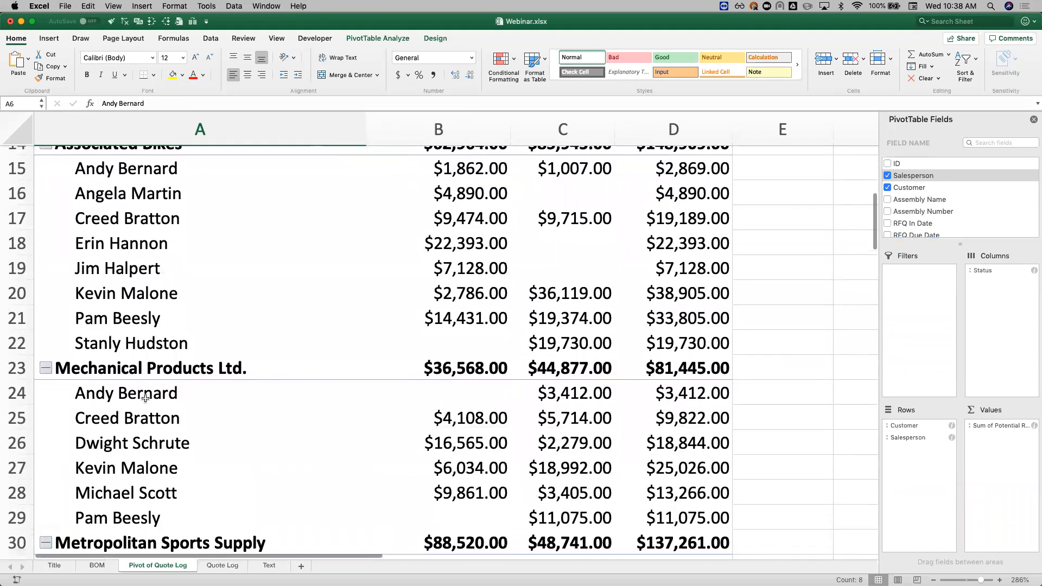
pyautogui.scroll(-3, 145, 399)
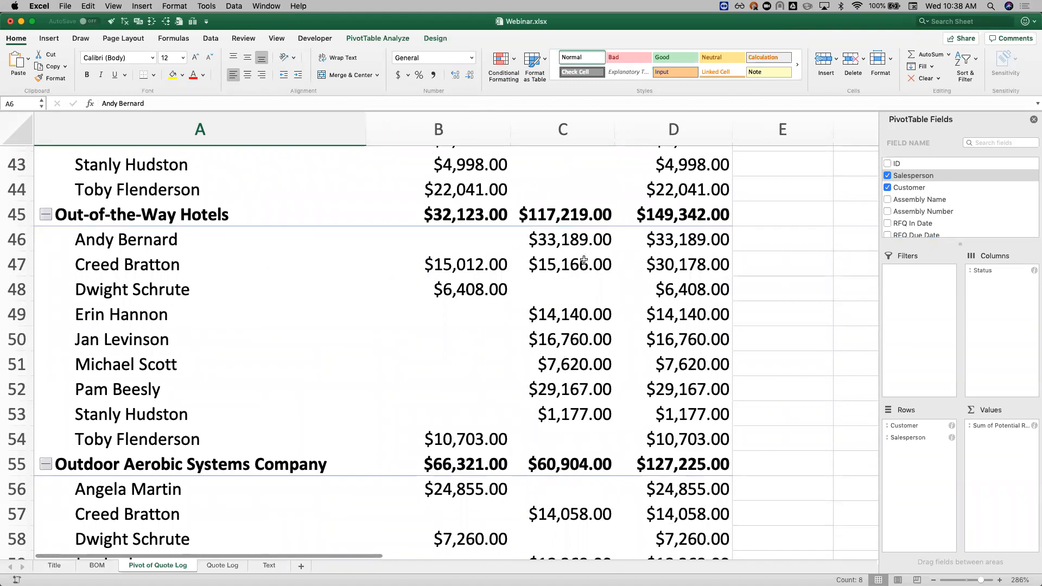
pyautogui.moveTo(422, 265); pyautogui.dragTo(228, 298)
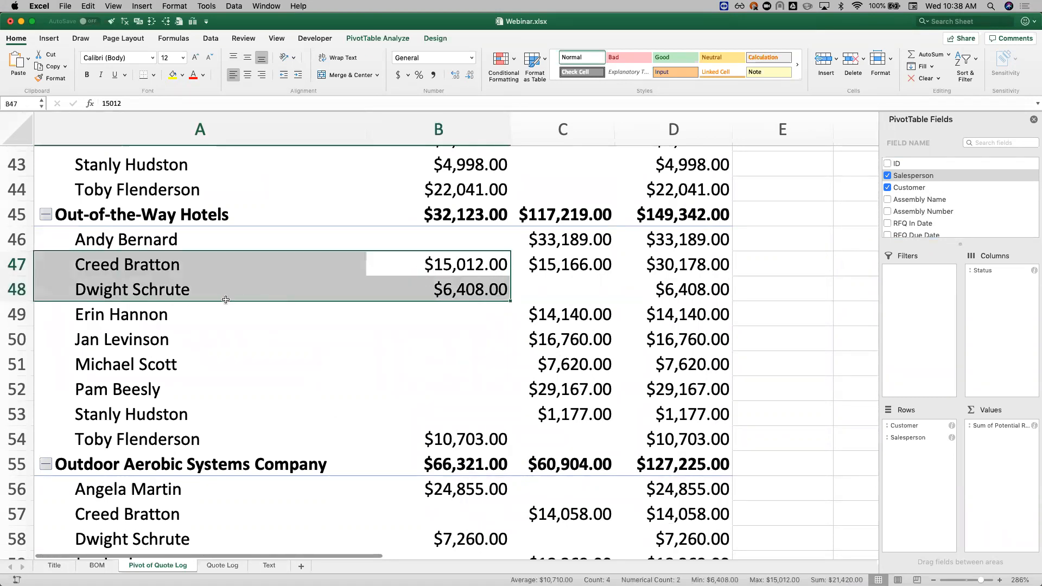
pyautogui.click(429, 443)
pyautogui.moveTo(429, 442); pyautogui.dragTo(221, 441)
pyautogui.click(233, 390)
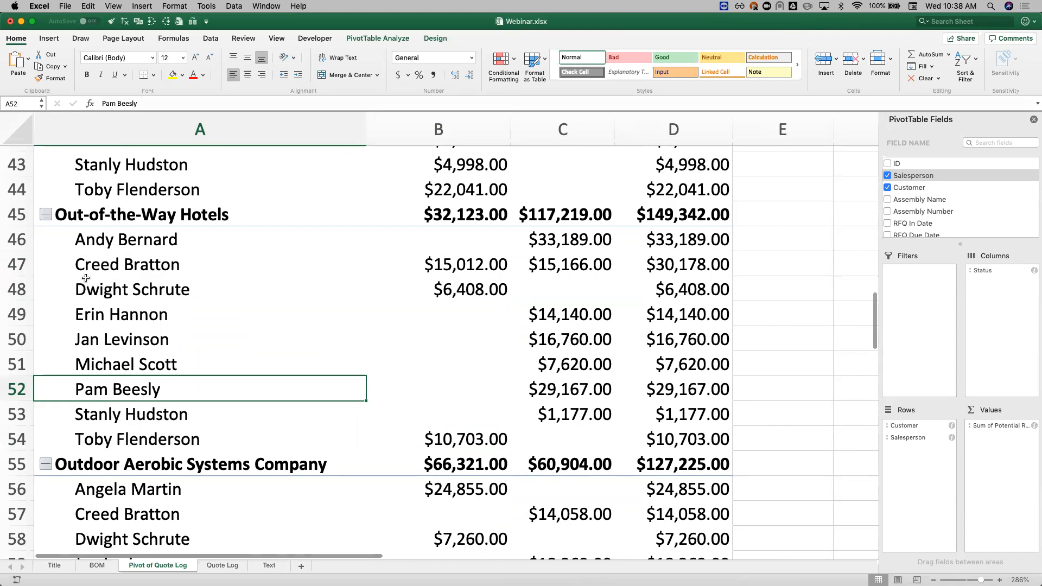
# Step: Collapse the Customer field so the salesperson rows are hidden for every customer
pyautogui.click(100, 210)
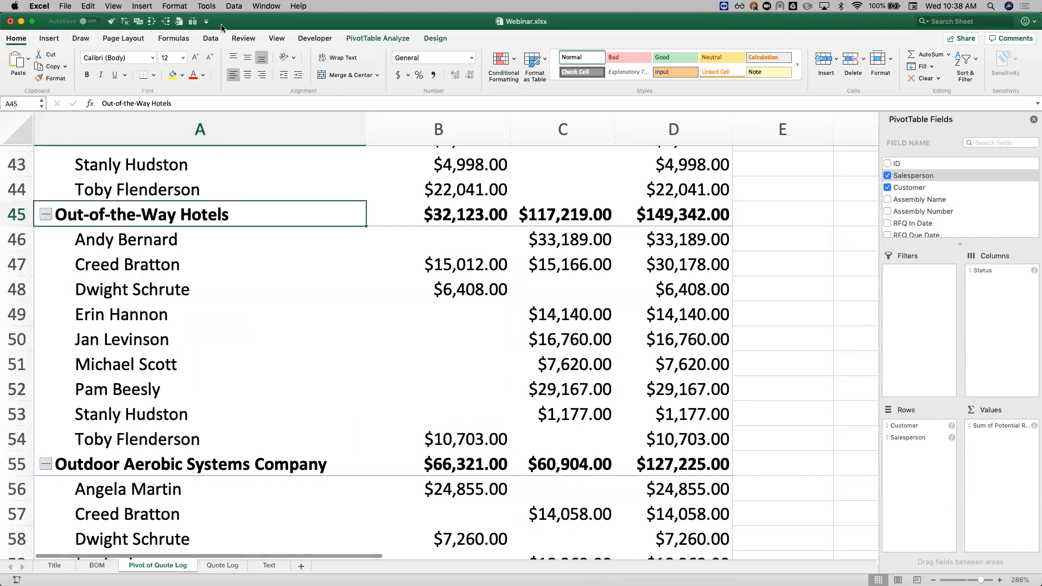
pyautogui.click(353, 37)
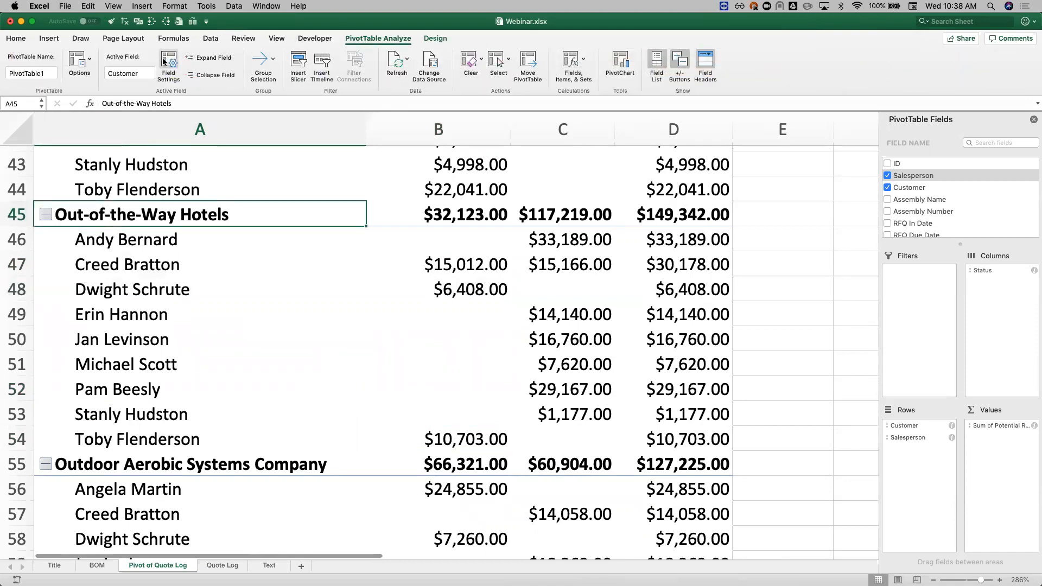
pyautogui.click(225, 75)
pyautogui.scroll(10, 233, 199)
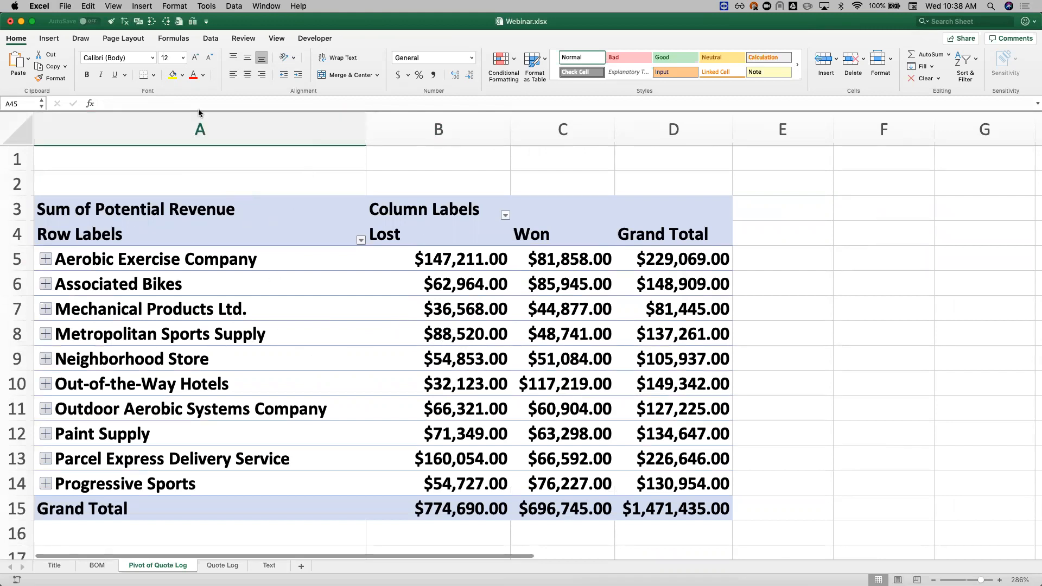
# Step: Insert a Salesperson slicer for the PivotTable and place it beside the Grand Total column
pyautogui.click(162, 333)
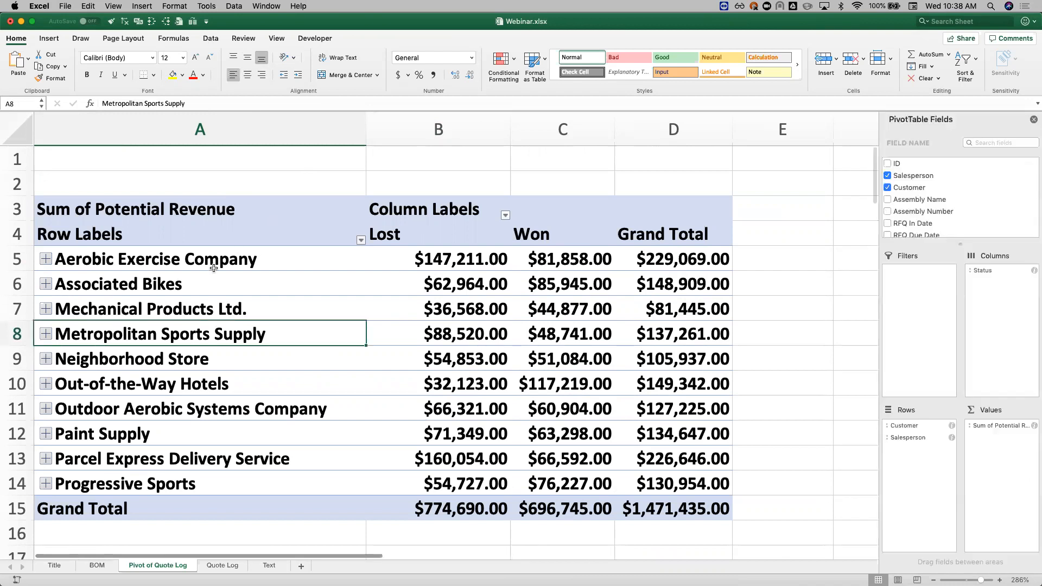
pyautogui.click(378, 38)
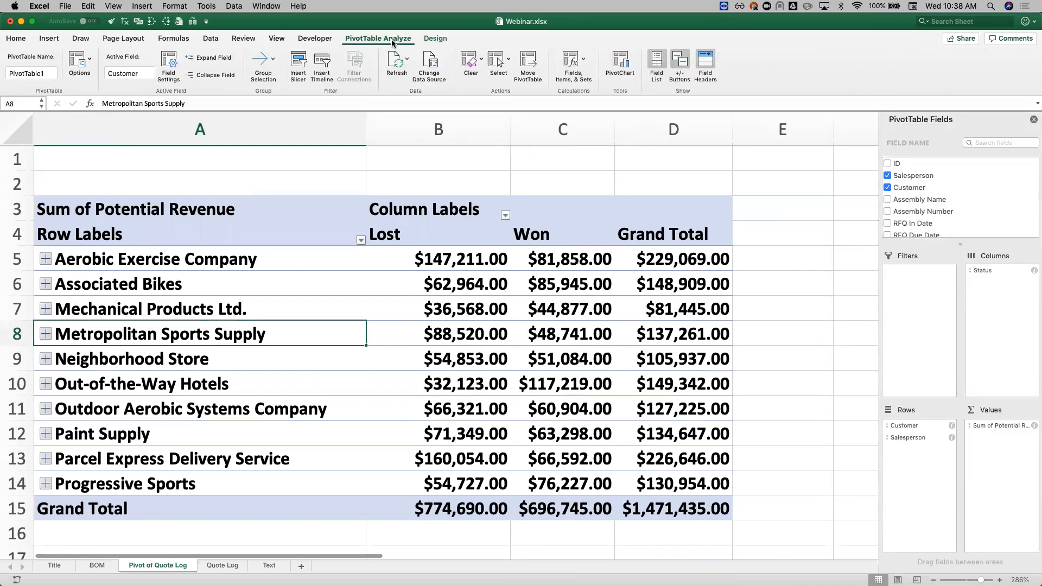
pyautogui.click(298, 67)
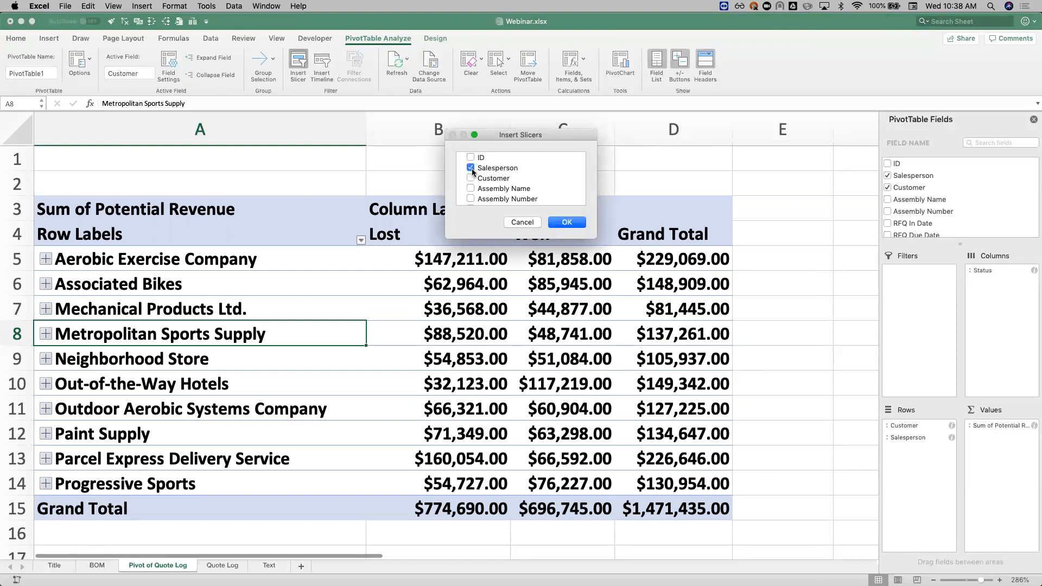
pyautogui.click(568, 222)
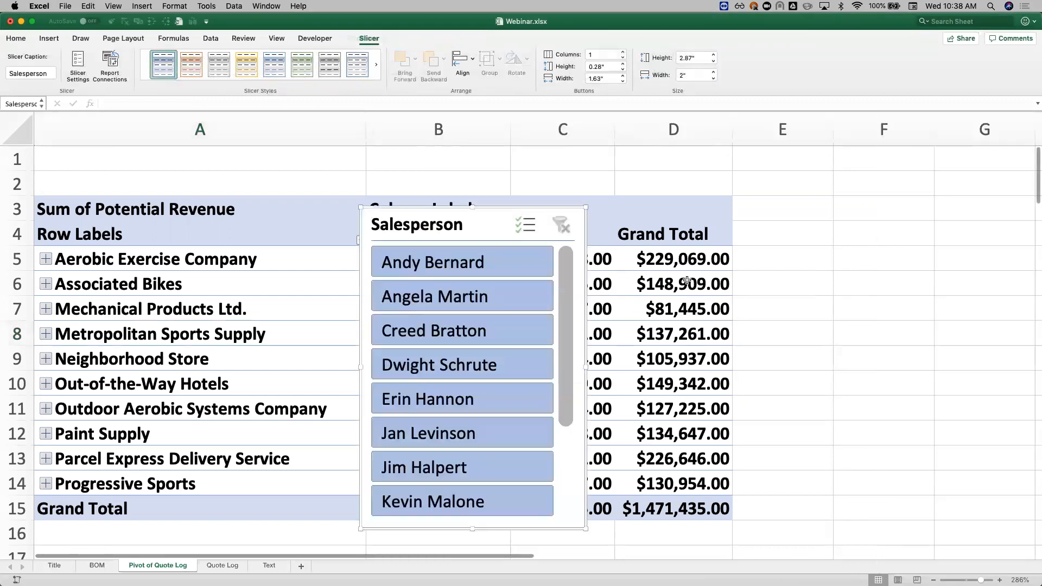
pyautogui.moveTo(419, 219); pyautogui.dragTo(811, 179)
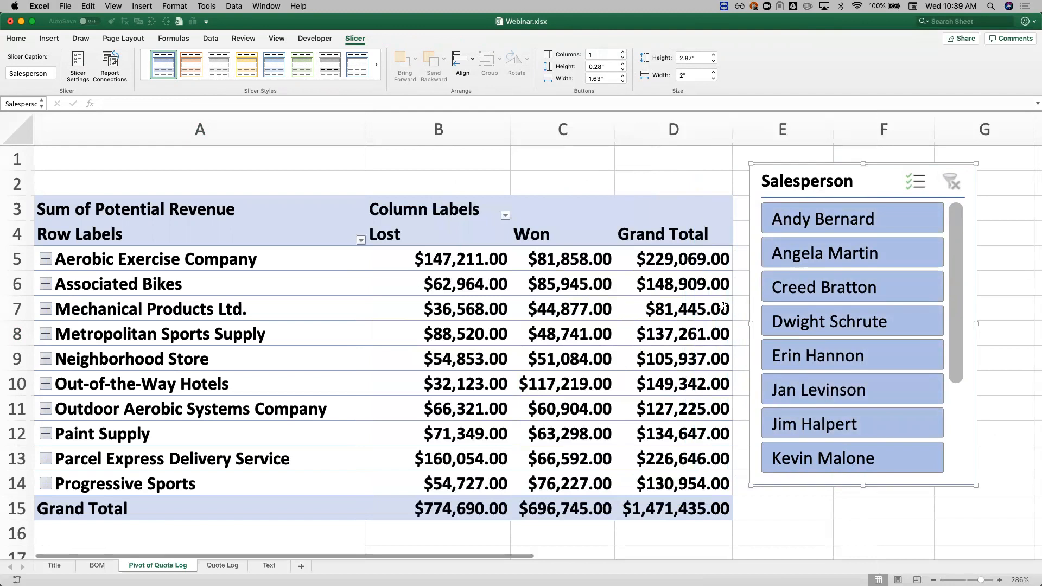
# Step: Filter the pivot by the third, fourth, sixth and seventh listed salespeople, one at a time, using the Salesperson slicer
pyautogui.click(853, 288)
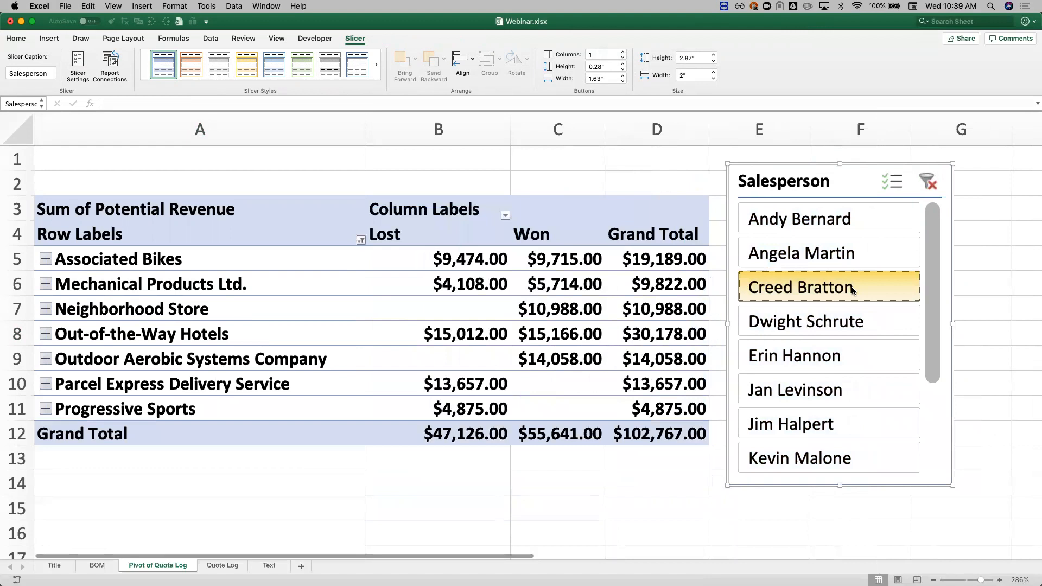
pyautogui.click(838, 327)
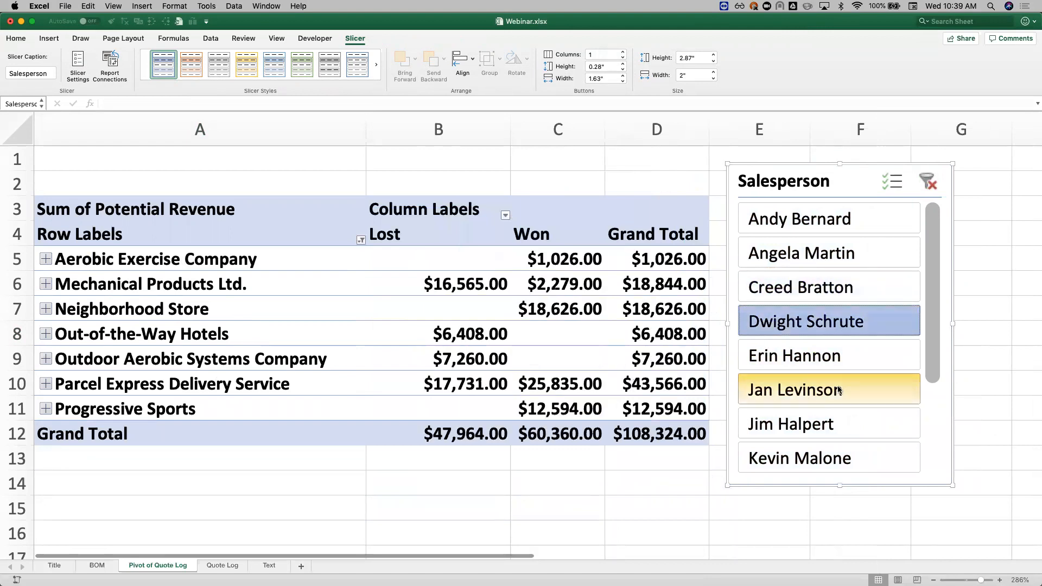
pyautogui.click(839, 390)
pyautogui.click(826, 429)
# Step: Filter the pivot by the second, third, fifth and seventh salespeople together in the slicer, and finally by the first listed salesperson only
pyautogui.click(808, 287)
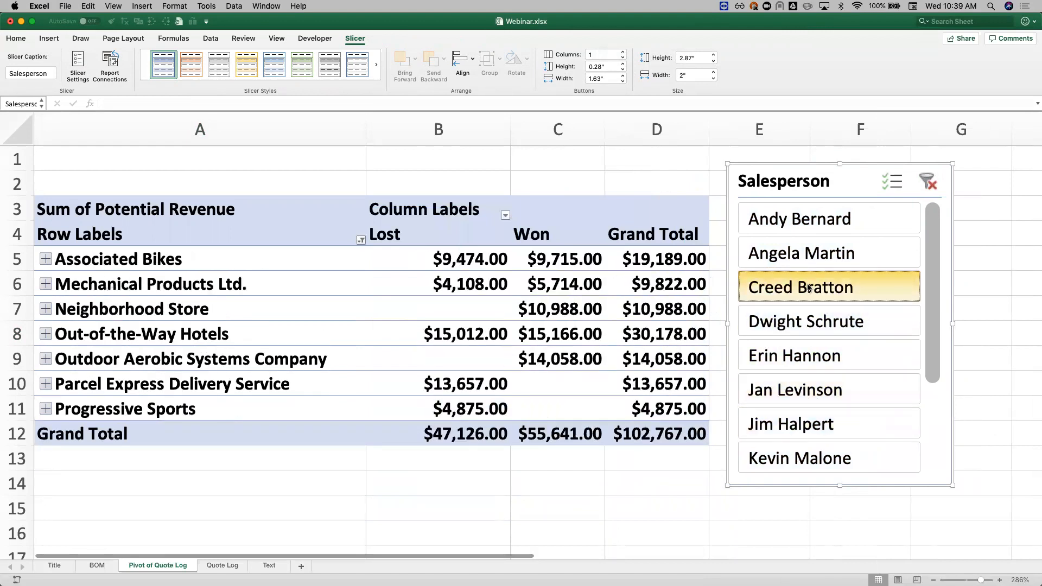
pyautogui.keyDown('super'); pyautogui.click(839, 252); pyautogui.keyUp('super')
pyautogui.keyDown('super'); pyautogui.click(838, 347); pyautogui.keyUp('super')
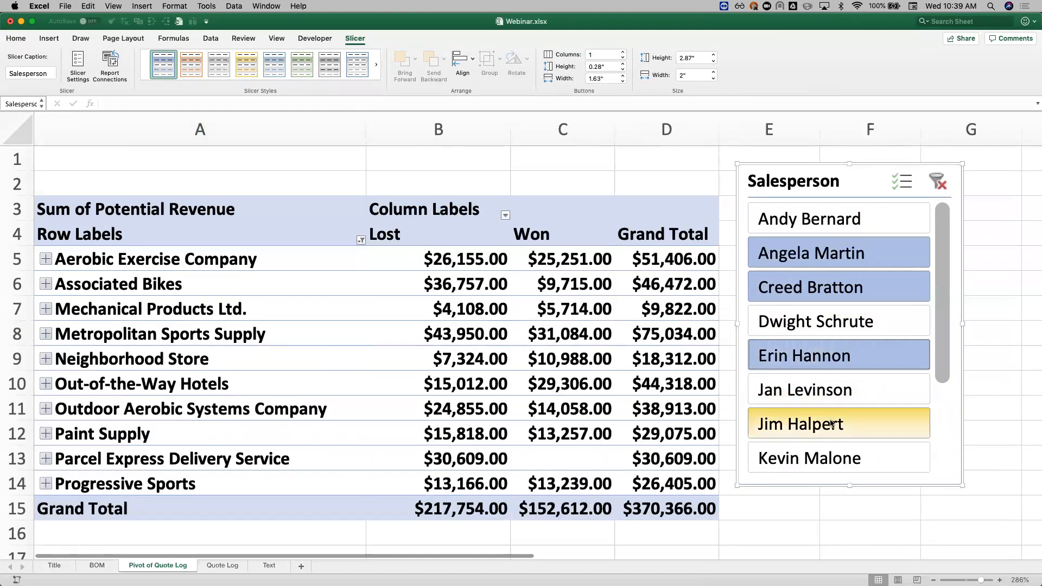
pyautogui.keyDown('super'); pyautogui.click(831, 425); pyautogui.keyUp('super')
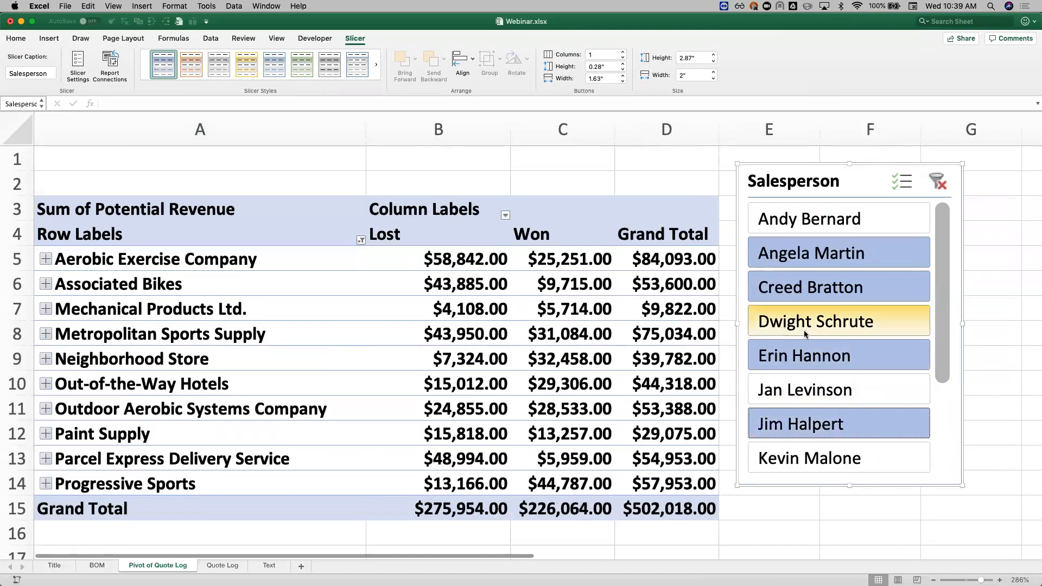
pyautogui.click(851, 230)
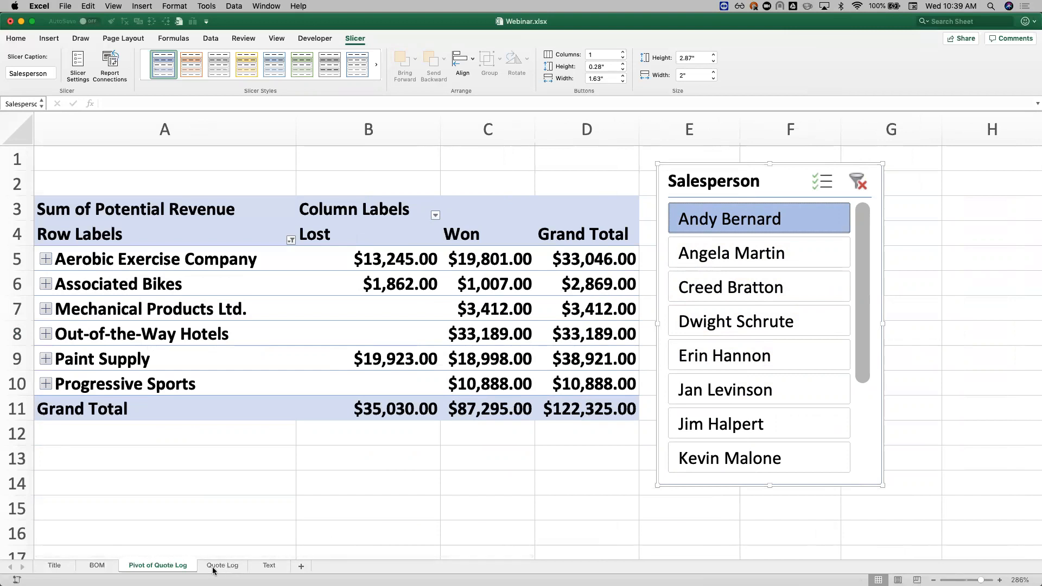
# Step: On the Text sheet, enter Part_ in cell A2 and Number in cell B2
pyautogui.click(269, 567)
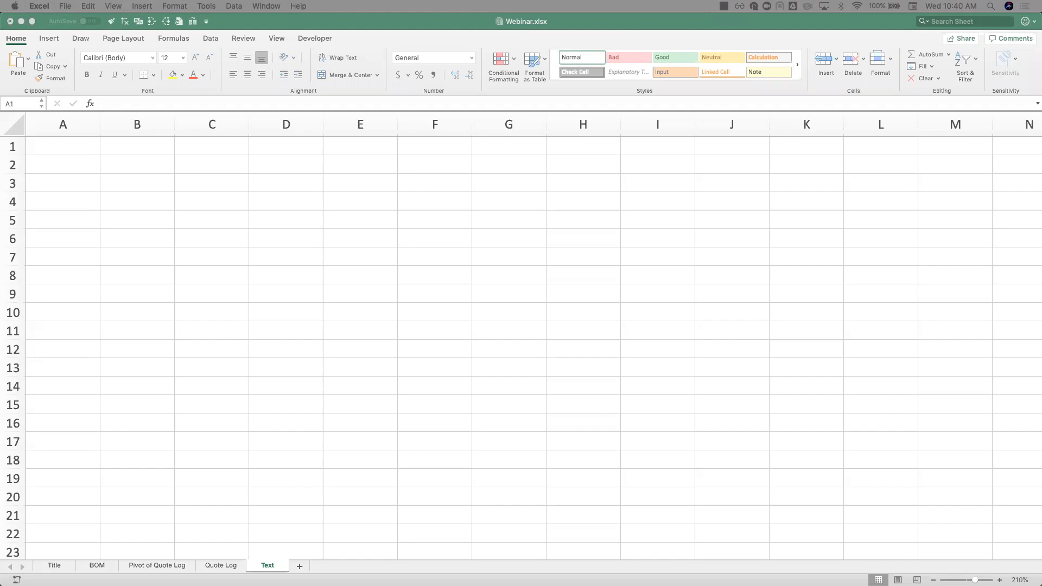
pyautogui.click(70, 163)
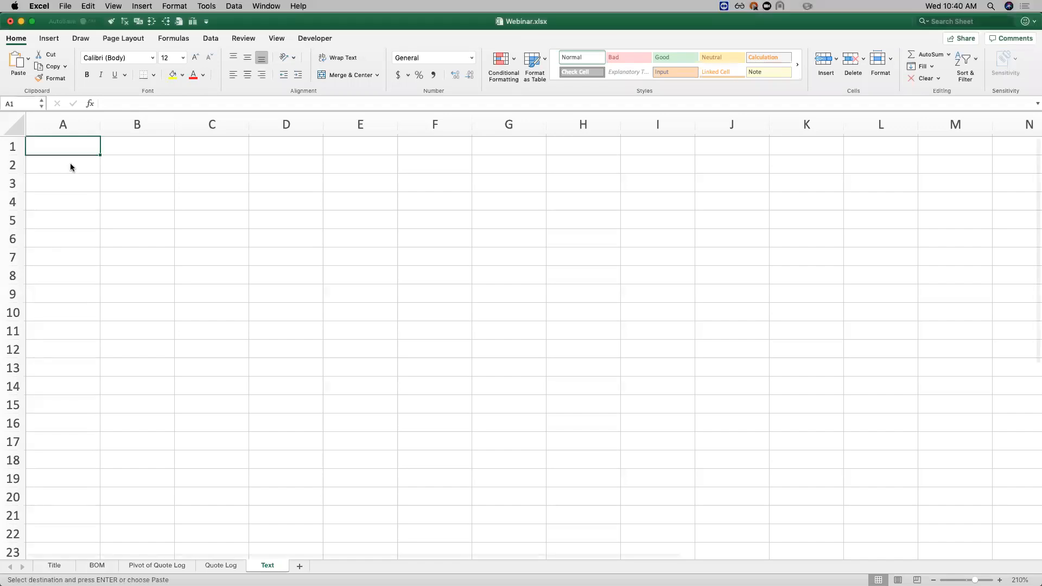
pyautogui.click(80, 167)
pyautogui.write('Part_')
pyautogui.press('Tab')
pyautogui.write('Number')
pyautogui.press('Return')
# Step: Join the two text cells in C2 with the formula =A2&B2
pyautogui.moveTo(82, 162); pyautogui.dragTo(158, 163)
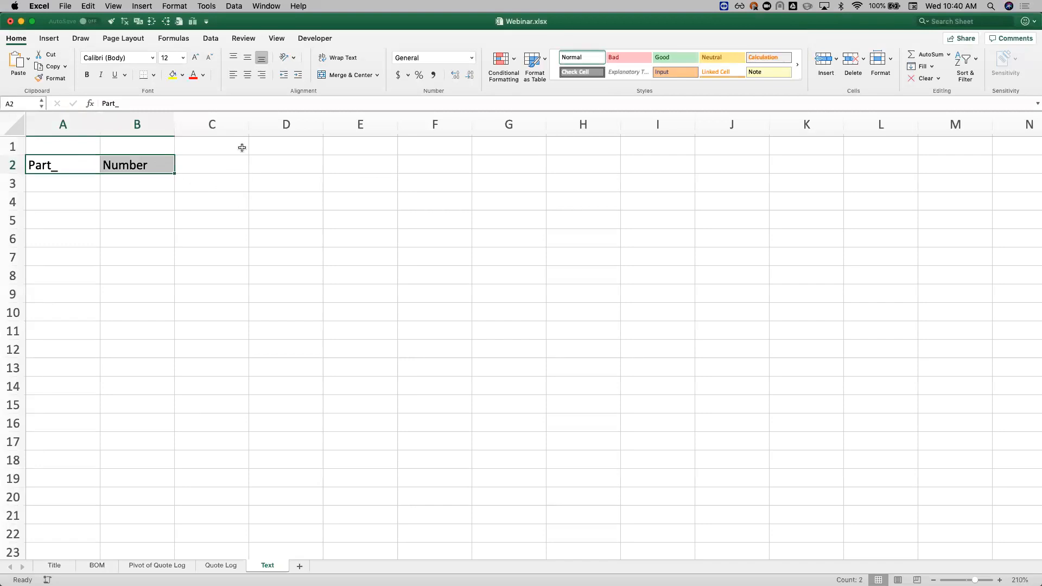
pyautogui.click(236, 164)
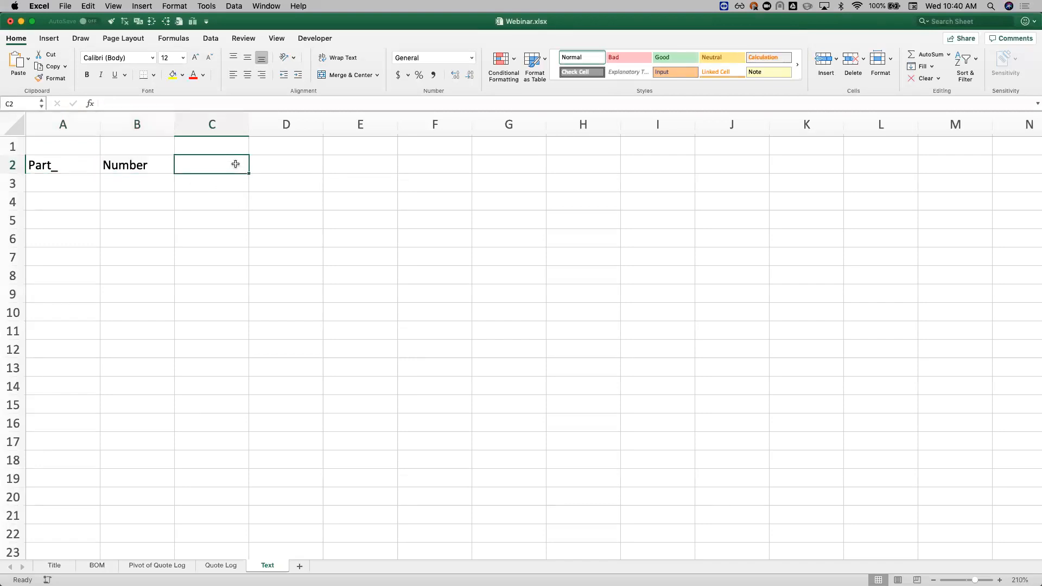
pyautogui.write('=')
pyautogui.click(83, 165)
pyautogui.write('&')
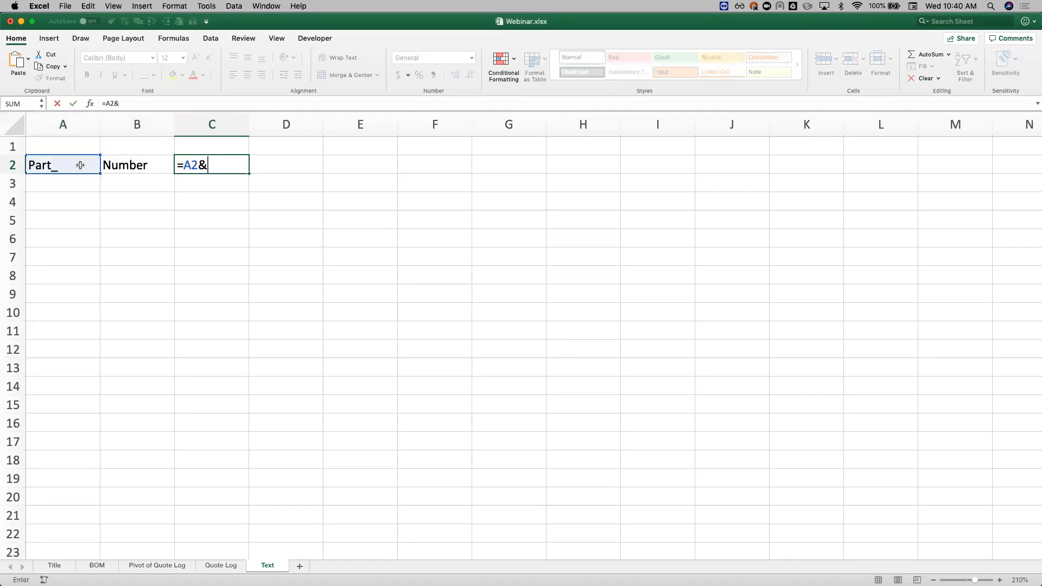
pyautogui.click(112, 165)
pyautogui.press('Return')
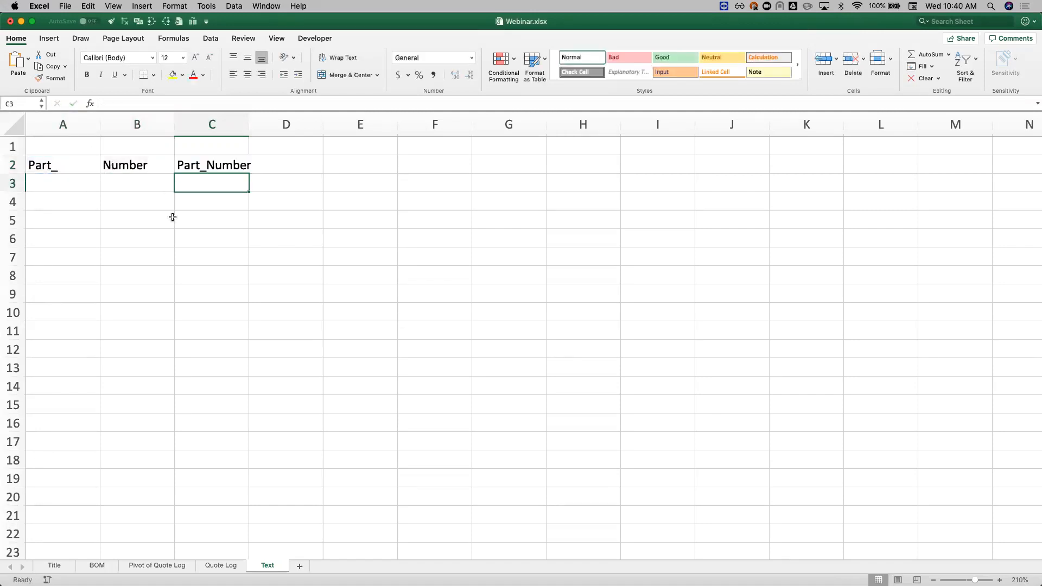
# Step: Replace the formula in C2 with =CONCAT(A2,B2) and select the source cells and the result for review
pyautogui.click(232, 166)
pyautogui.write('=con')
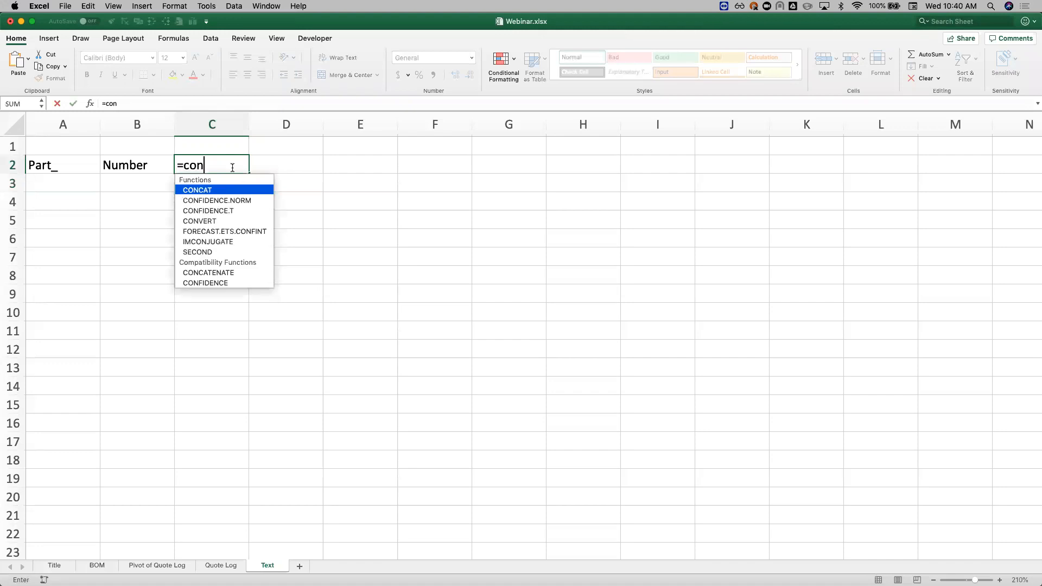
pyautogui.press('Tab')
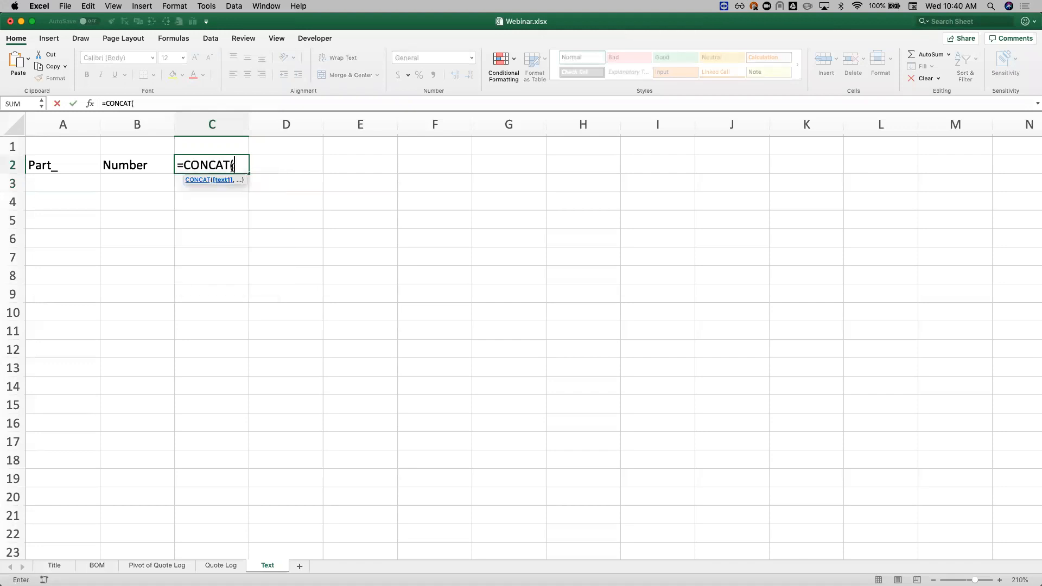
pyautogui.click(46, 166)
pyautogui.write(',')
pyautogui.click(115, 170)
pyautogui.press('Return')
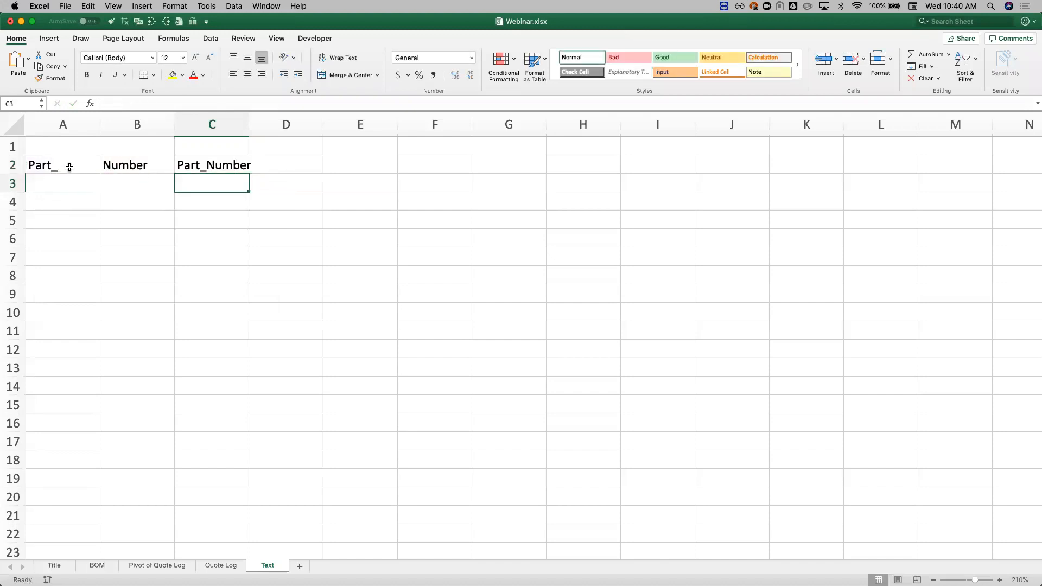
pyautogui.moveTo(72, 167); pyautogui.dragTo(136, 164)
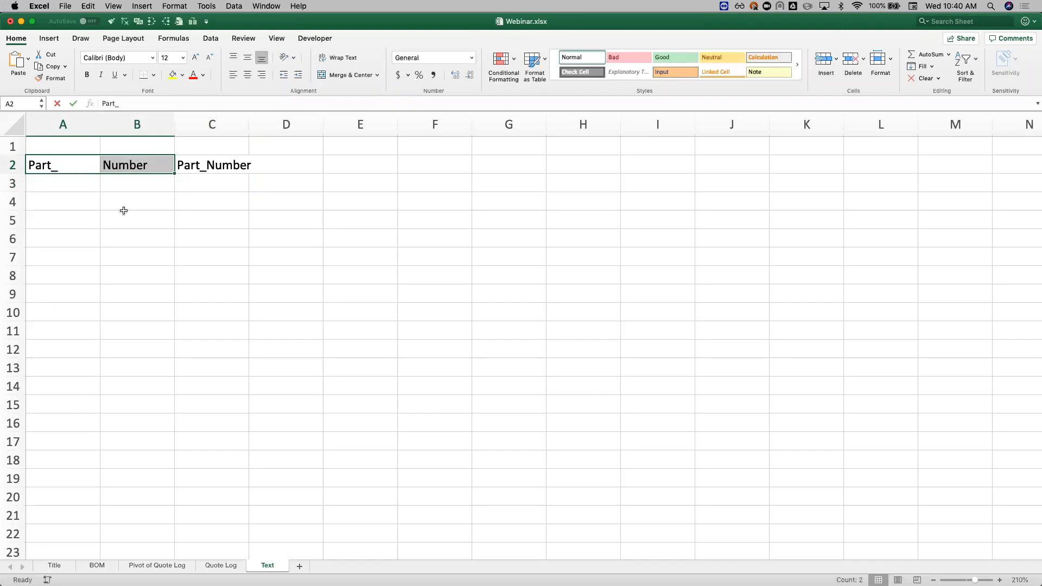
pyautogui.click(216, 163)
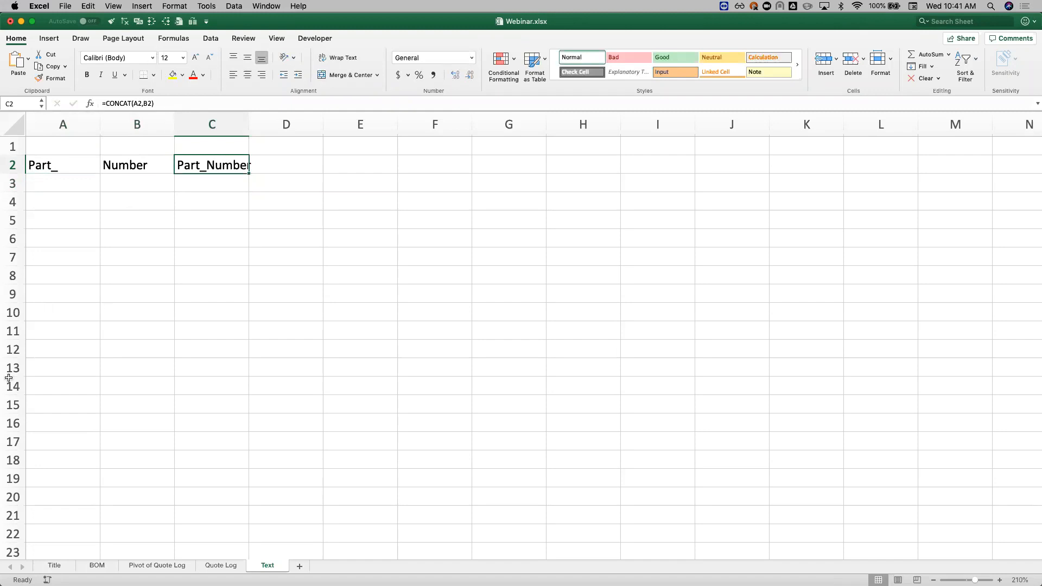
# Step: Enter the text Part_Number preceded by several blank spaces in cell A4
pyautogui.click(80, 203)
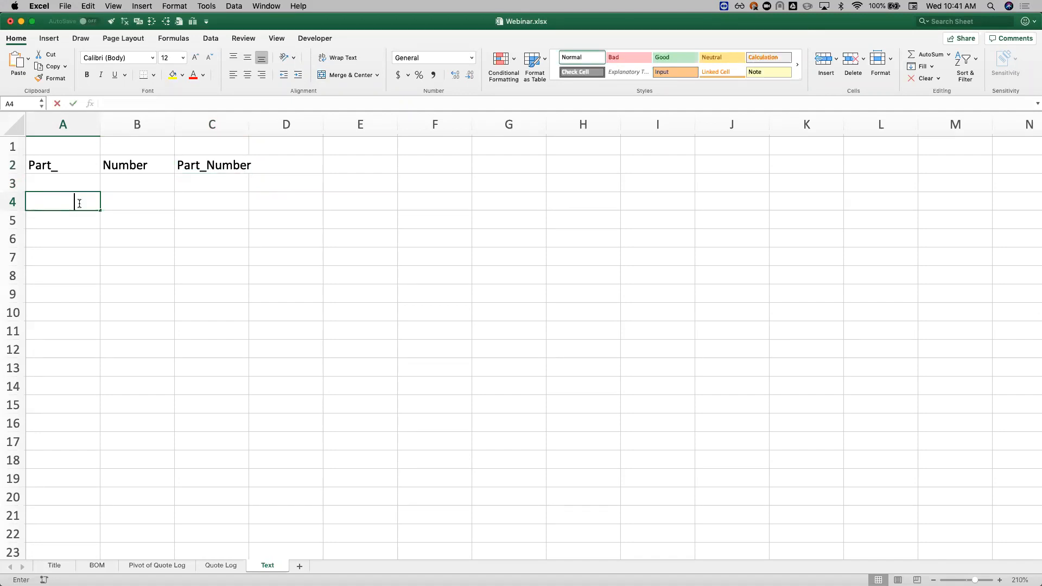
pyautogui.write('Part')
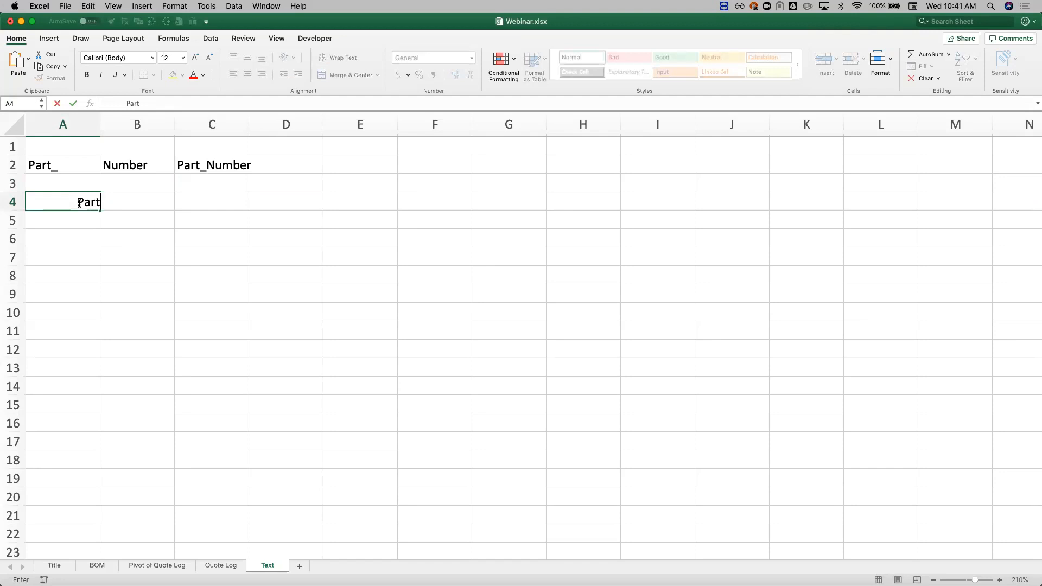
pyautogui.write('_Numbb')
pyautogui.write('.')
pyautogui.press('Return')
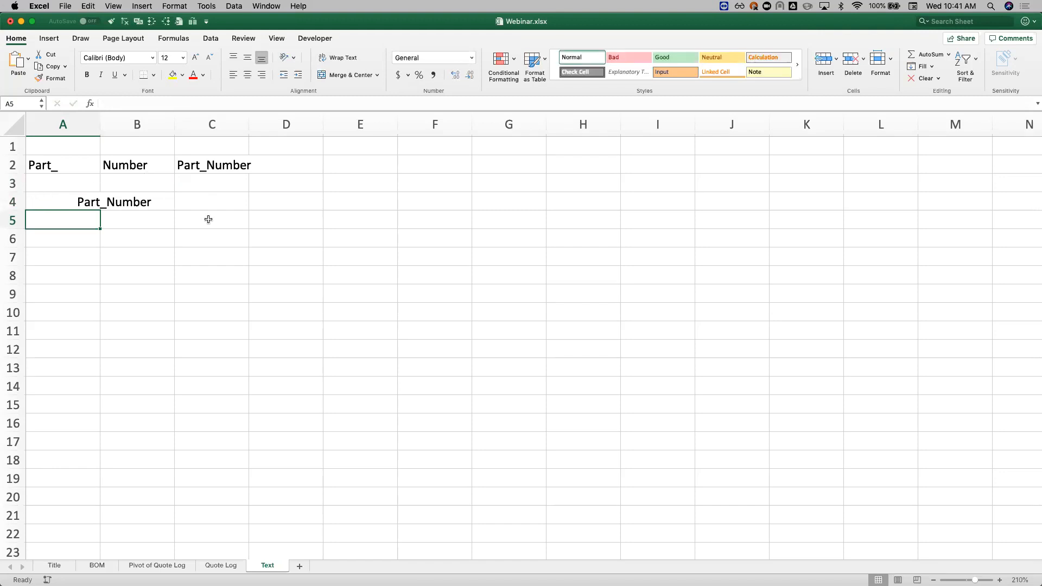
# Step: Strip the leading spaces from the A4 text in C4 with =TRIM(A4) and select the result for review
pyautogui.click(210, 202)
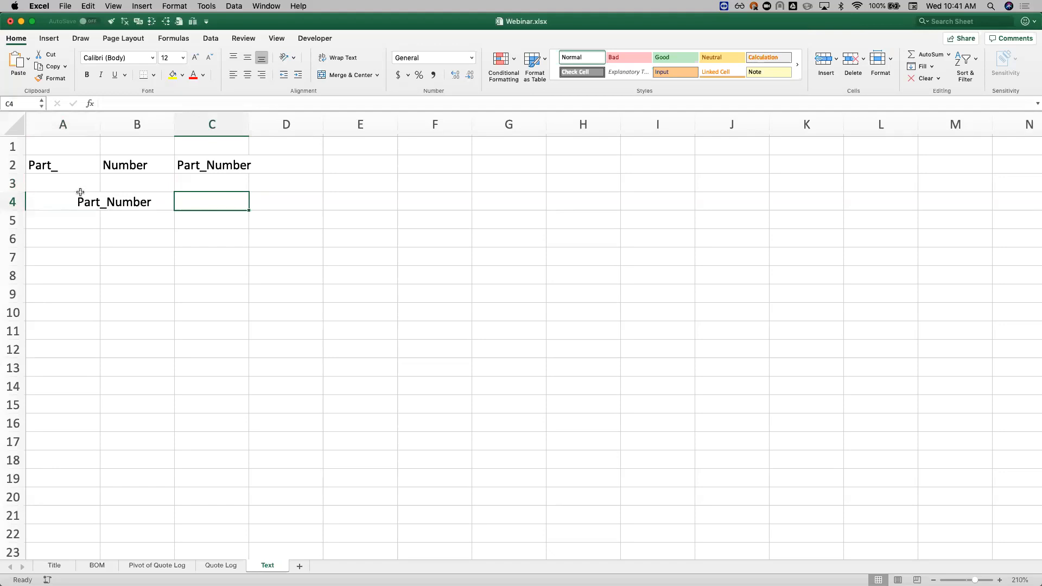
pyautogui.write('=trim')
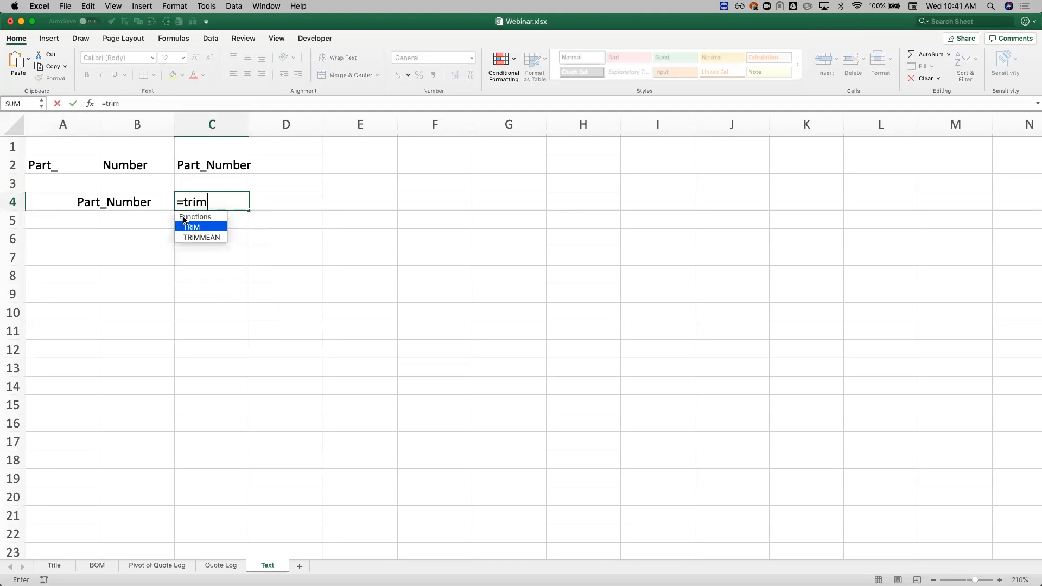
pyautogui.press('Tab')
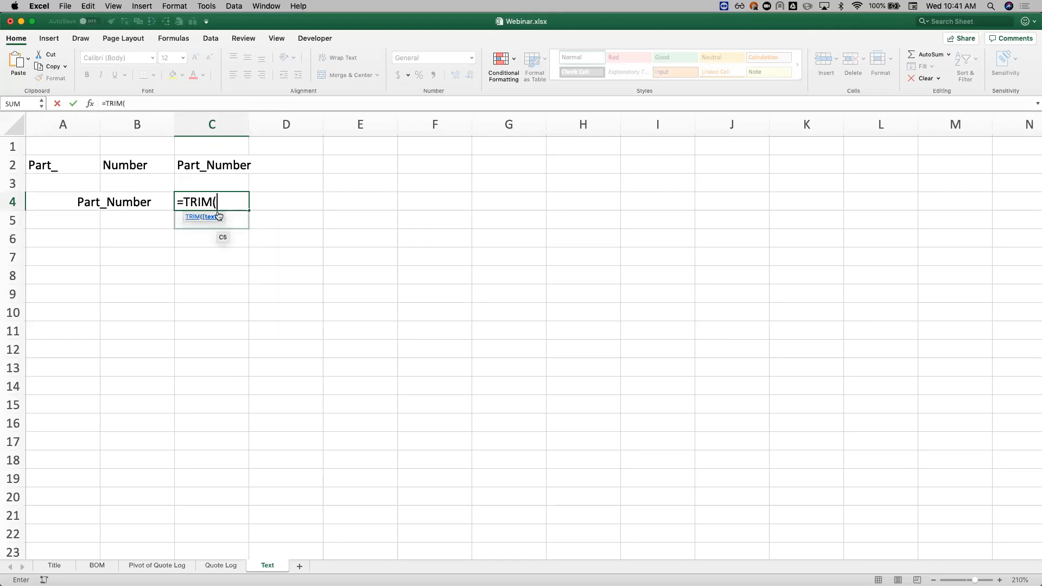
pyautogui.click(56, 200)
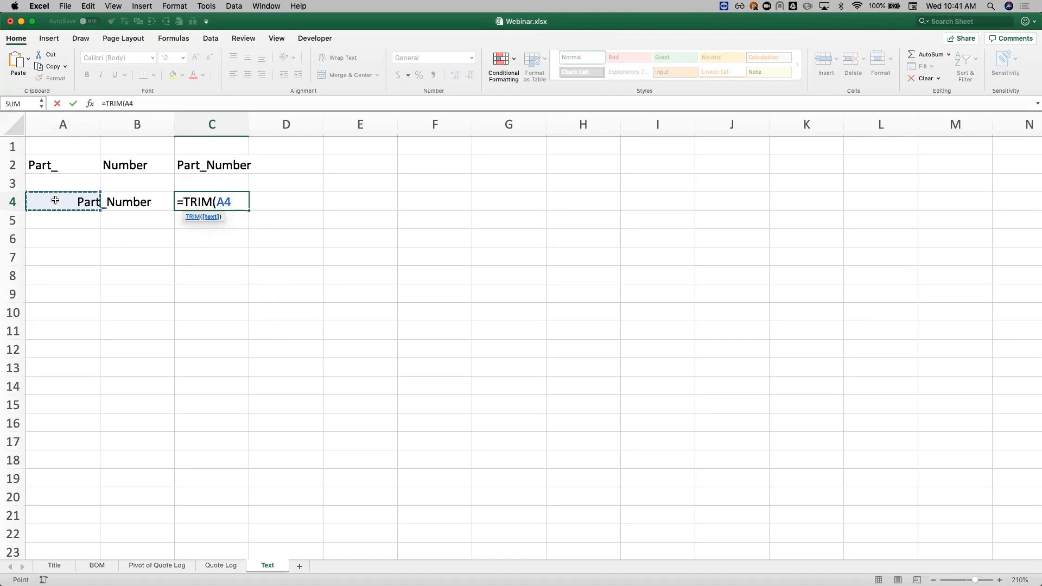
pyautogui.press('Return')
pyautogui.click(178, 203)
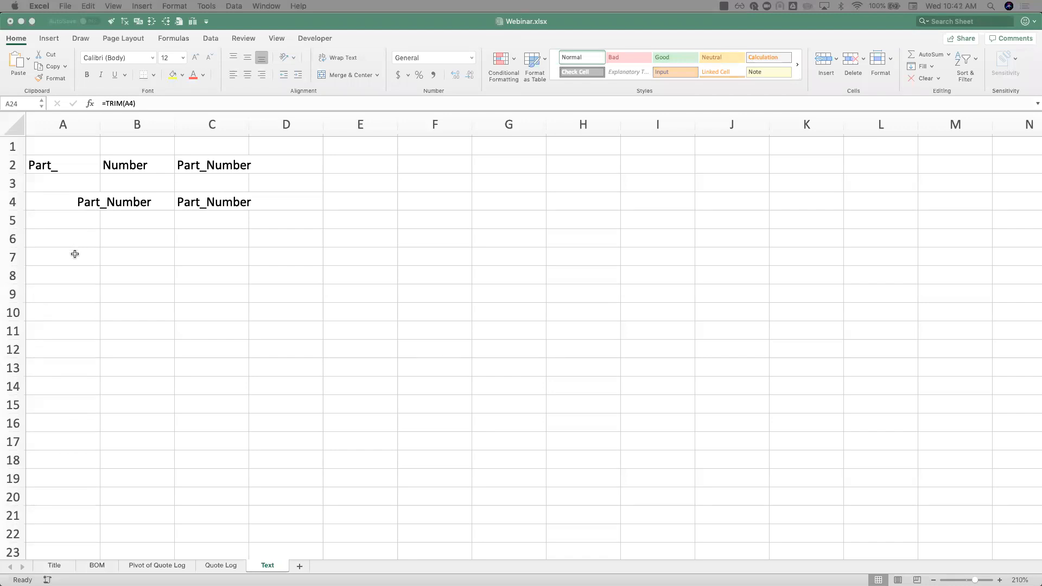
# Step: Enter the text MFGRPart_Number in cell A6
pyautogui.click(82, 238)
pyautogui.click(83, 237)
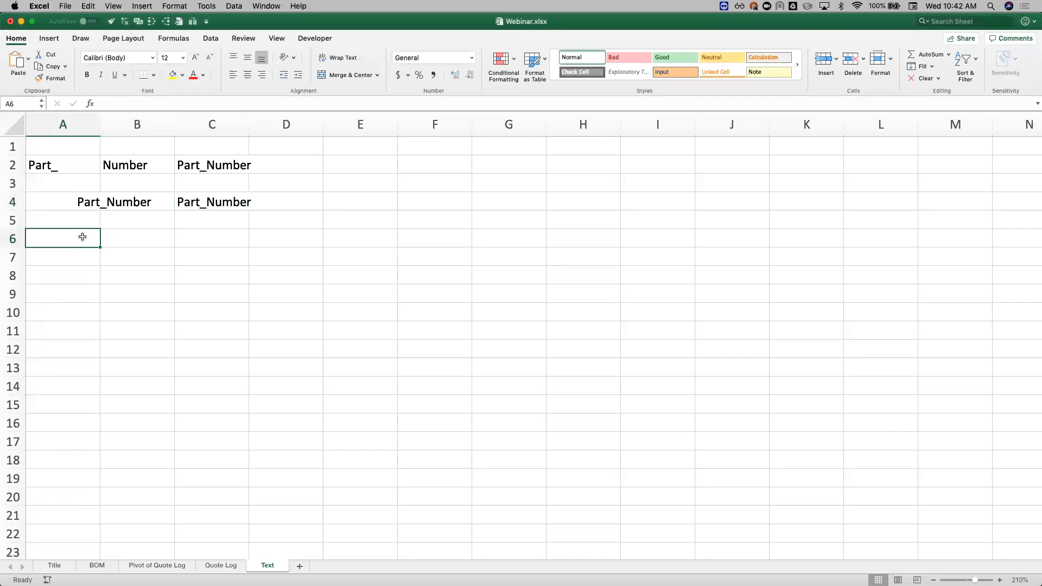
pyautogui.write('MFGRPart_Number')
pyautogui.press('Return')
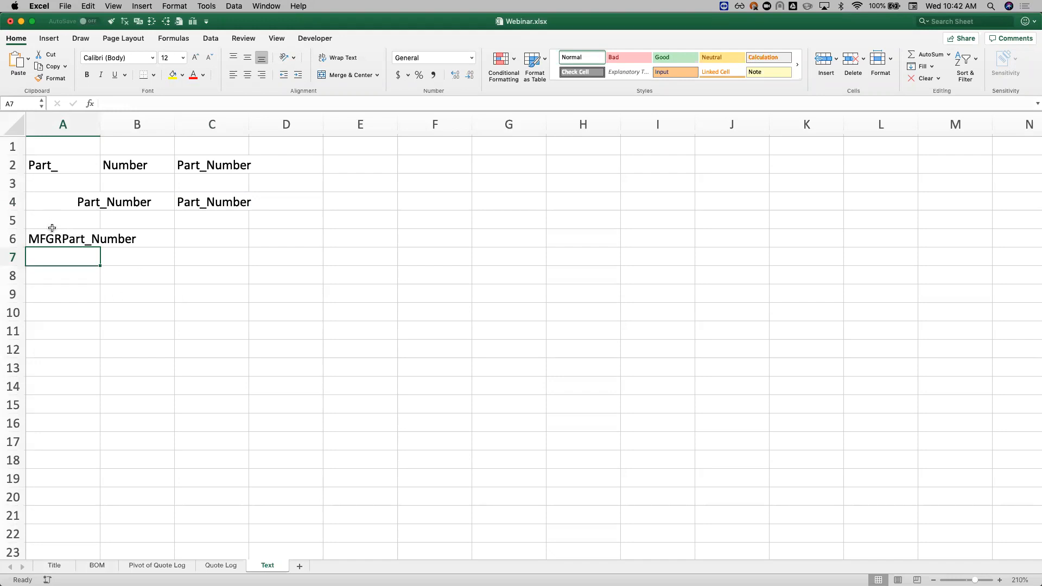
# Step: Extract the first four characters of A6 in C6 with the formula =LEFT(A6,4)
pyautogui.click(202, 241)
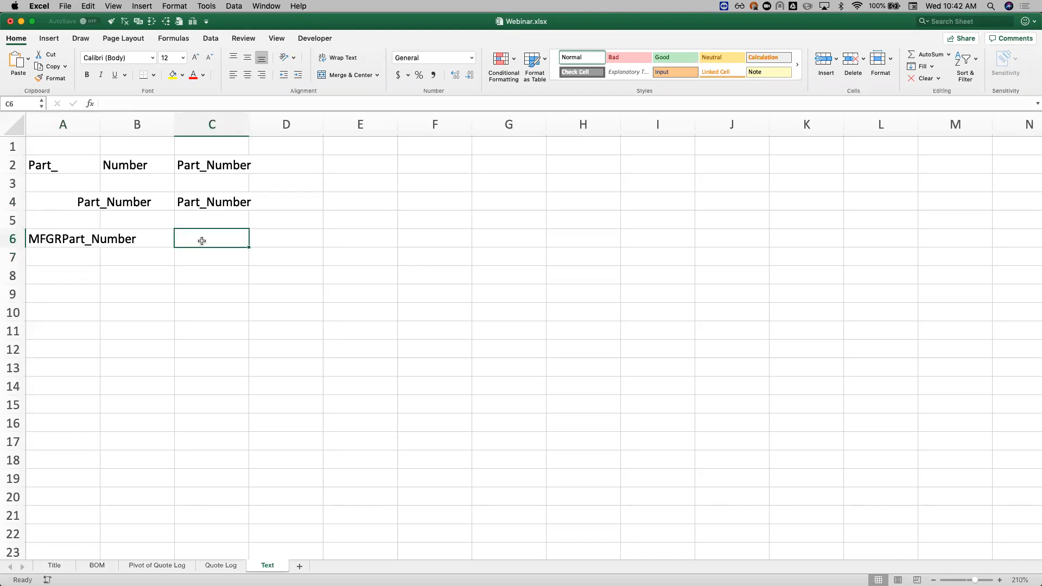
pyautogui.write('=LEFT')
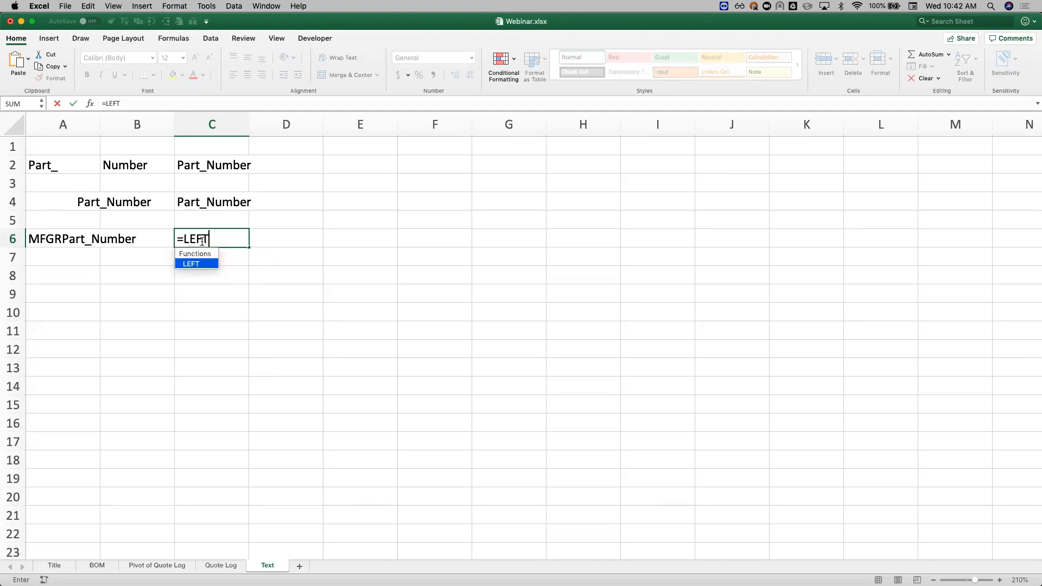
pyautogui.write('(')
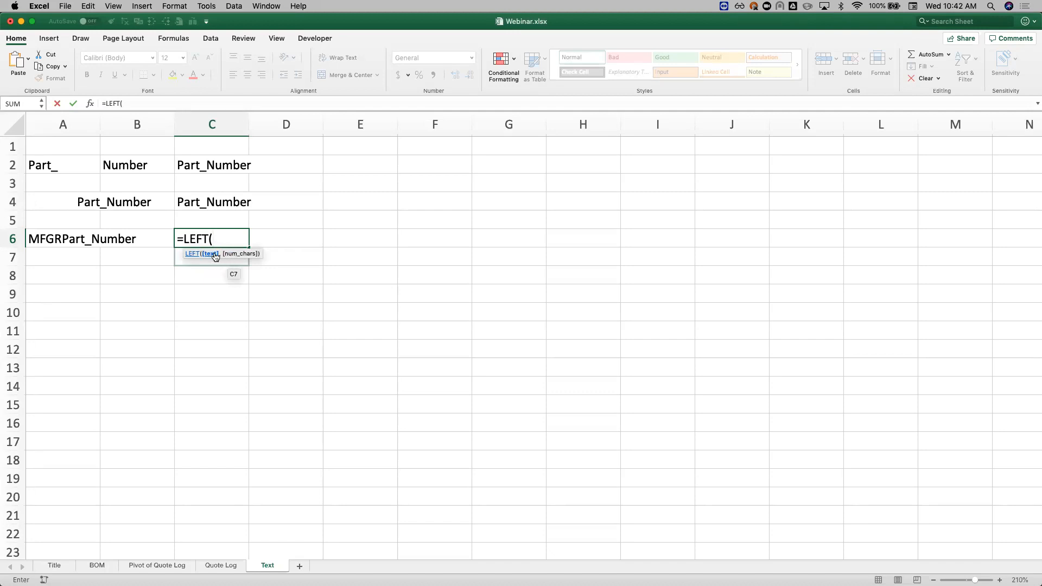
pyautogui.click(70, 236)
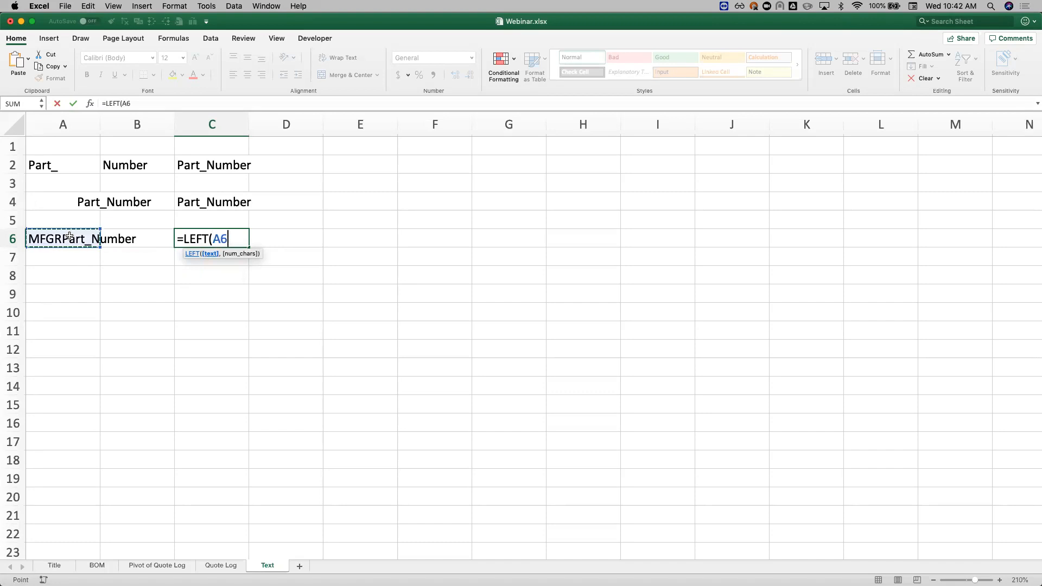
pyautogui.write(',4)')
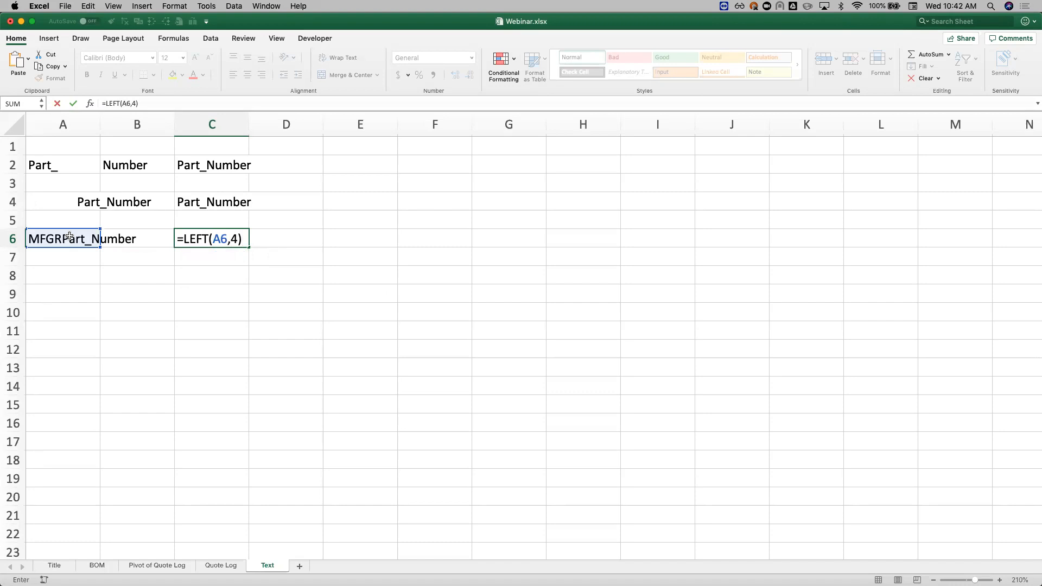
pyautogui.press('Return')
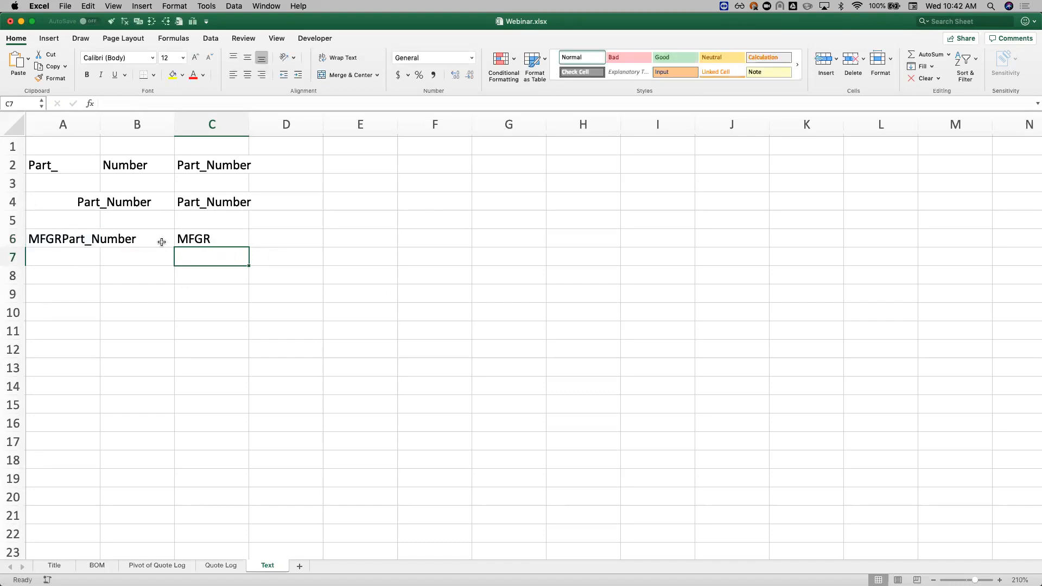
# Step: Extract the last four characters of A6 in C7 with the formula =RIGHT(A6,4)
pyautogui.write('=')
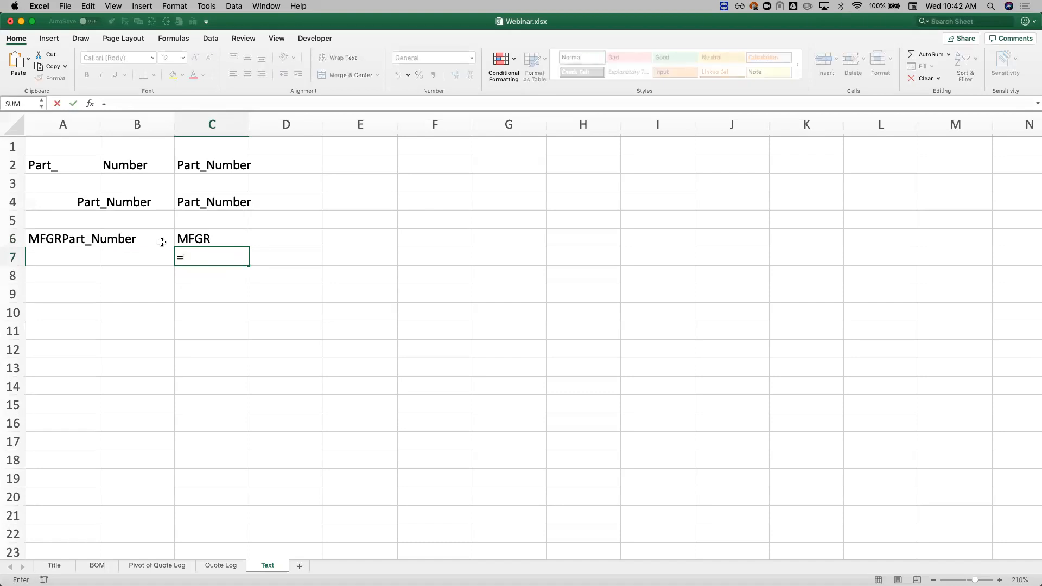
pyautogui.write('RIGHT(')
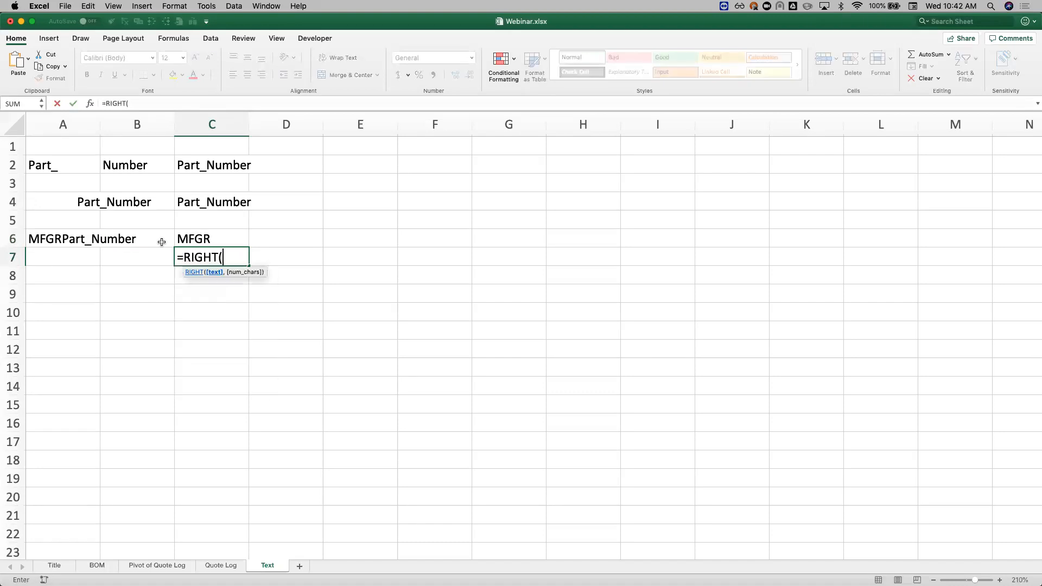
pyautogui.click(76, 237)
pyautogui.write(',4)')
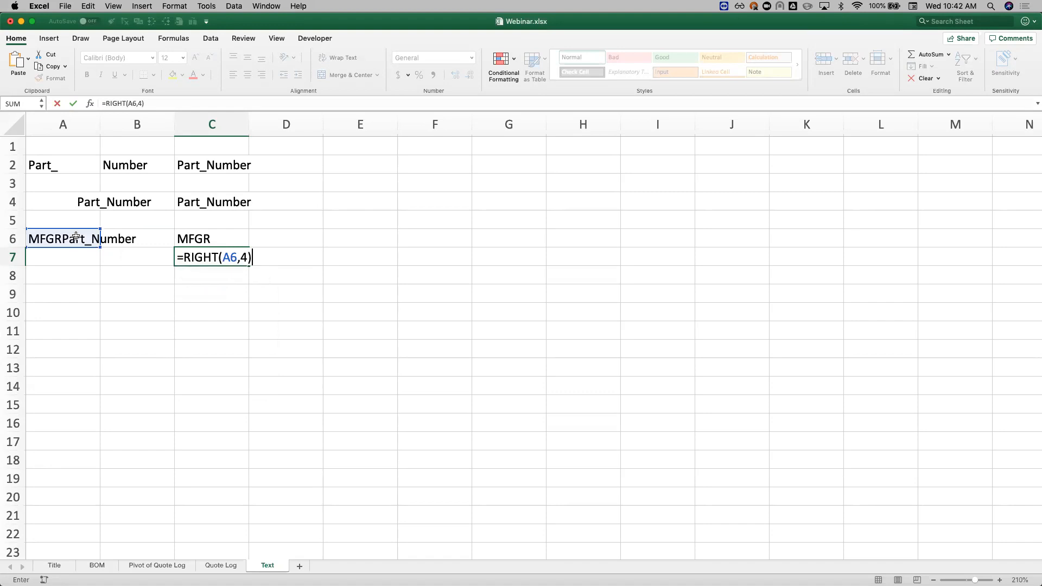
pyautogui.press('Return')
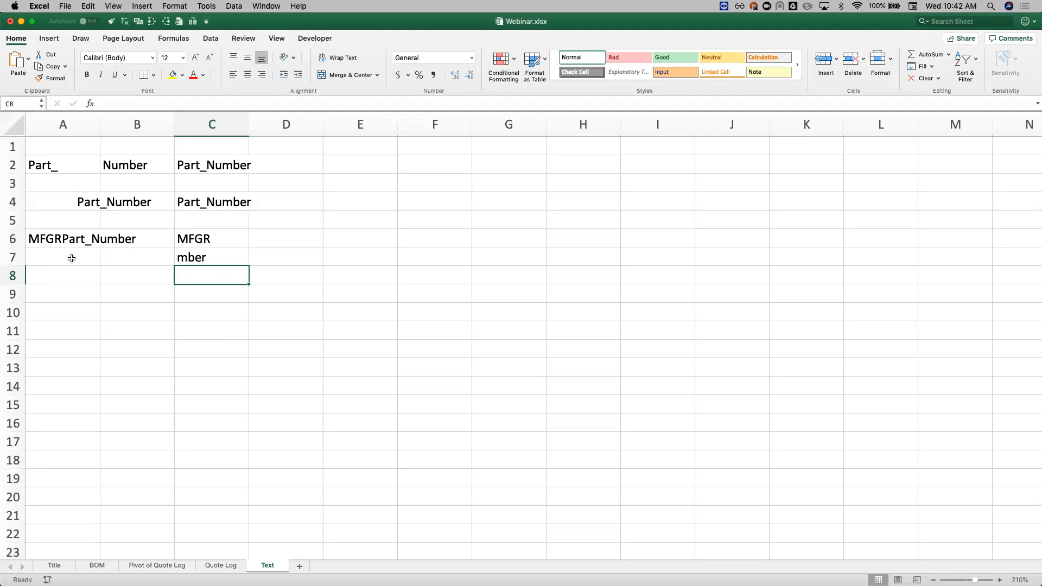
# Step: Copy the MFGRPart_Number text from A6 into cell A9
pyautogui.click(50, 238)
pyautogui.press('super+c')
pyautogui.click(62, 295)
pyautogui.press('super+v')
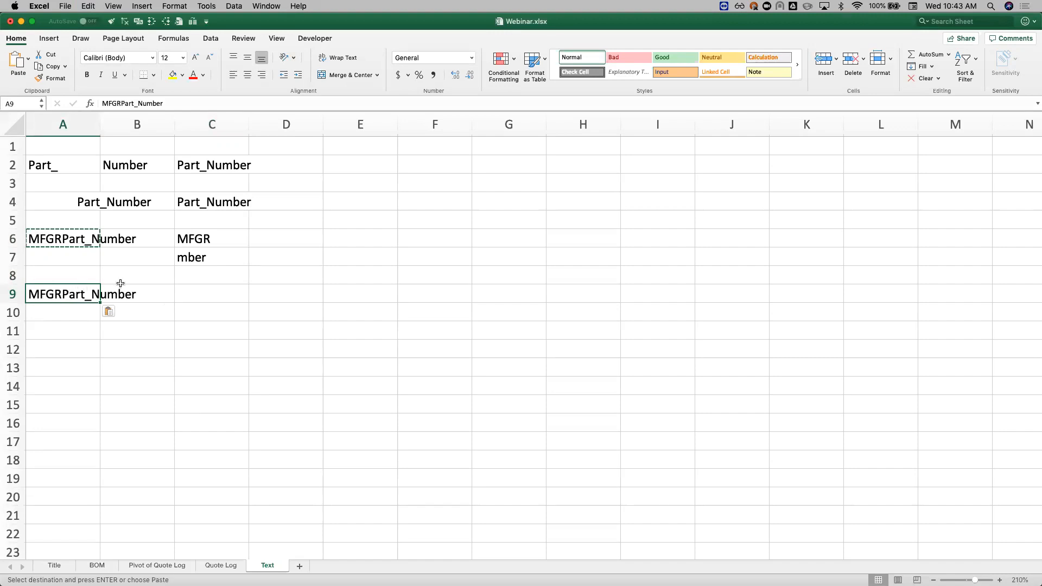
# Step: Review the LEFT and RIGHT formulas in C6 and C7, then select the empty cell C9
pyautogui.click(192, 296)
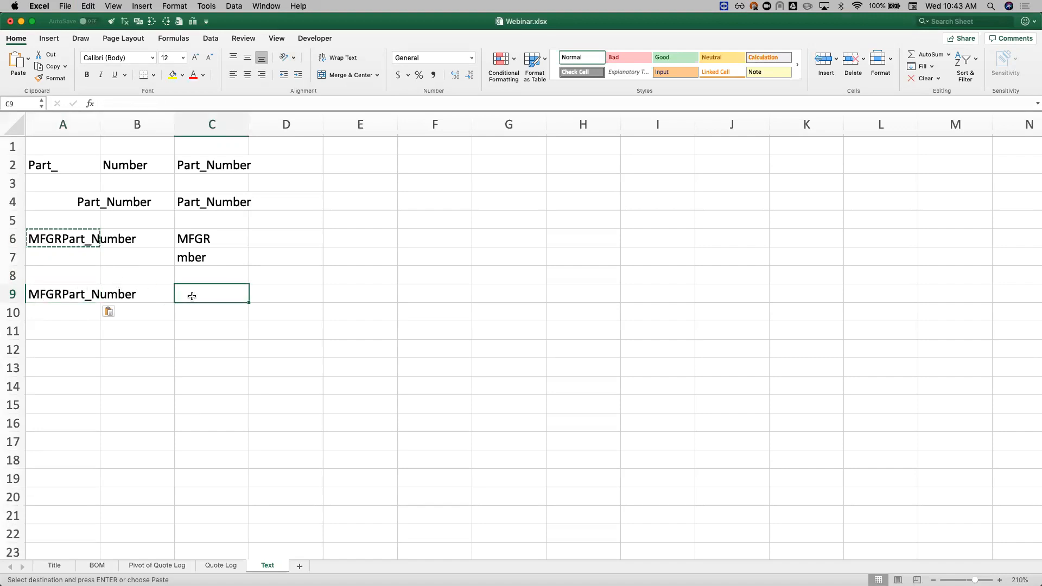
pyautogui.click(184, 239)
pyautogui.click(191, 257)
pyautogui.click(202, 293)
pyautogui.write('=')
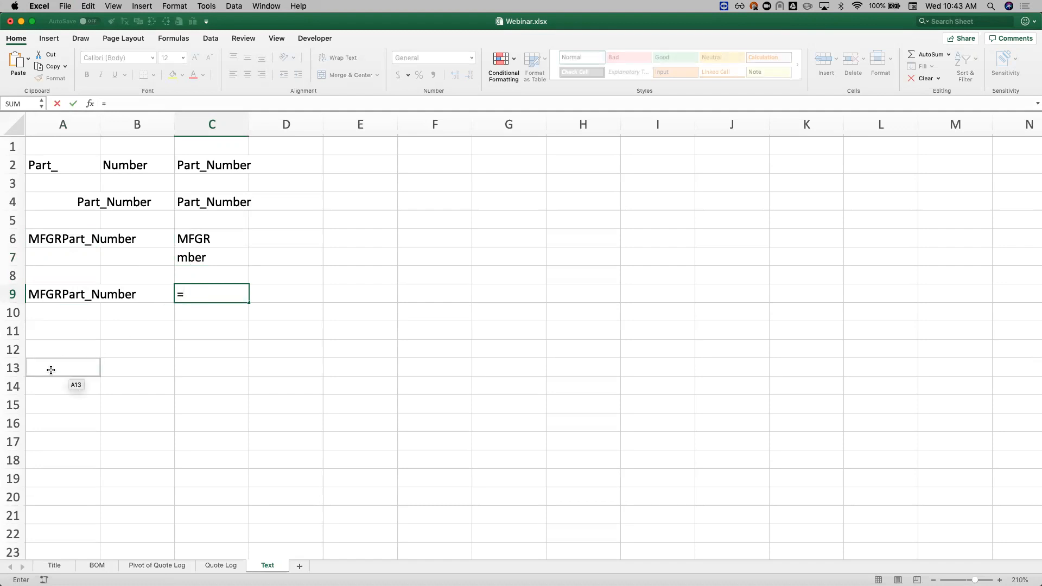
pyautogui.press('Escape')
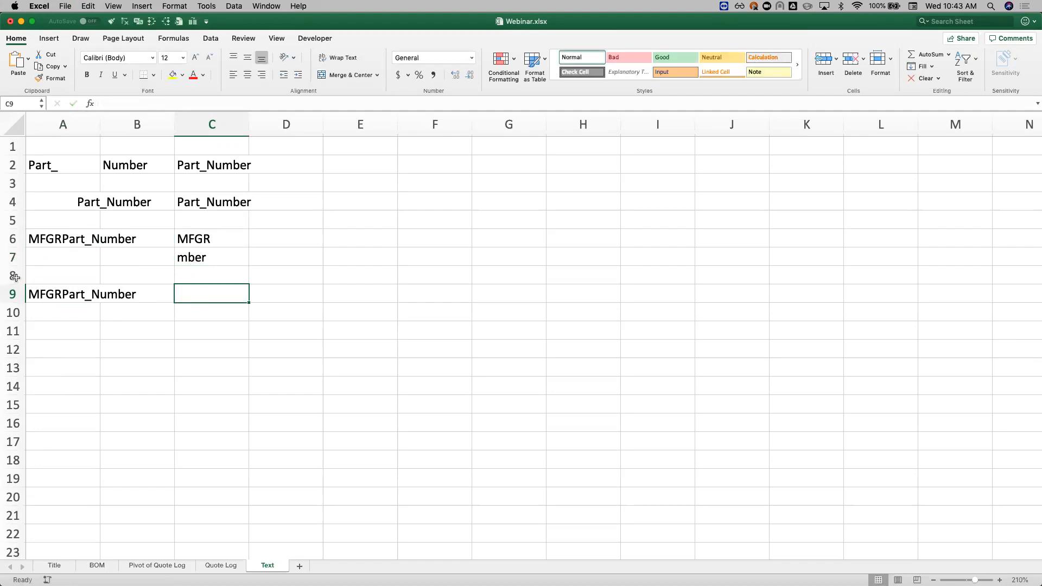
pyautogui.write('=')
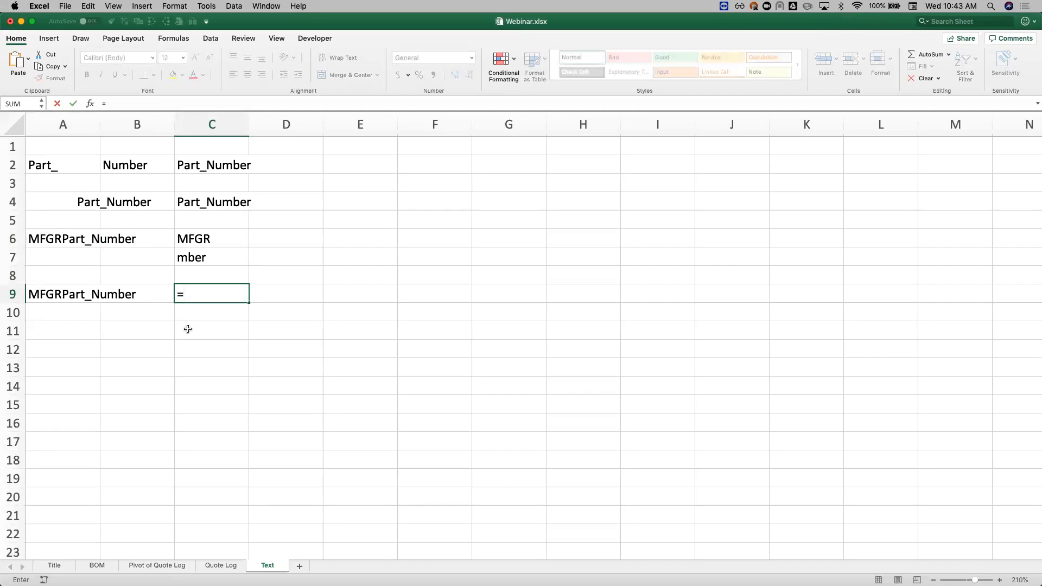
pyautogui.write('lef')
pyautogui.press('BackSpace')
pyautogui.press('BackSpace')
pyautogui.press('BackSpace')
pyautogui.press('BackSpace')
# Step: Extract everything after the four-character prefix of A9 in C9 with the formula =RIGHT(A9,LEN(A9)-4)
pyautogui.write('=rig')
pyautogui.press('Tab')
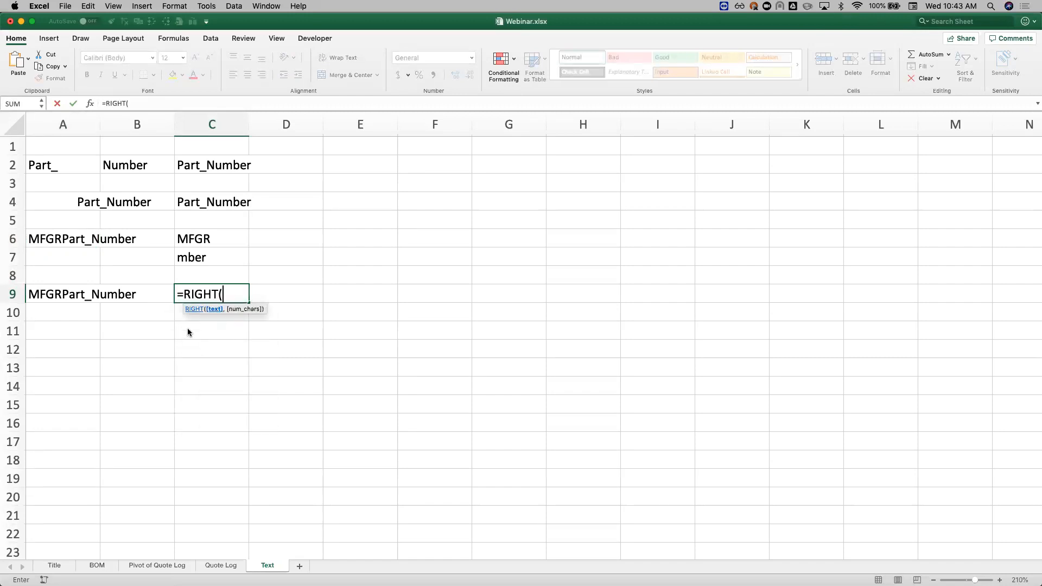
pyautogui.click(80, 292)
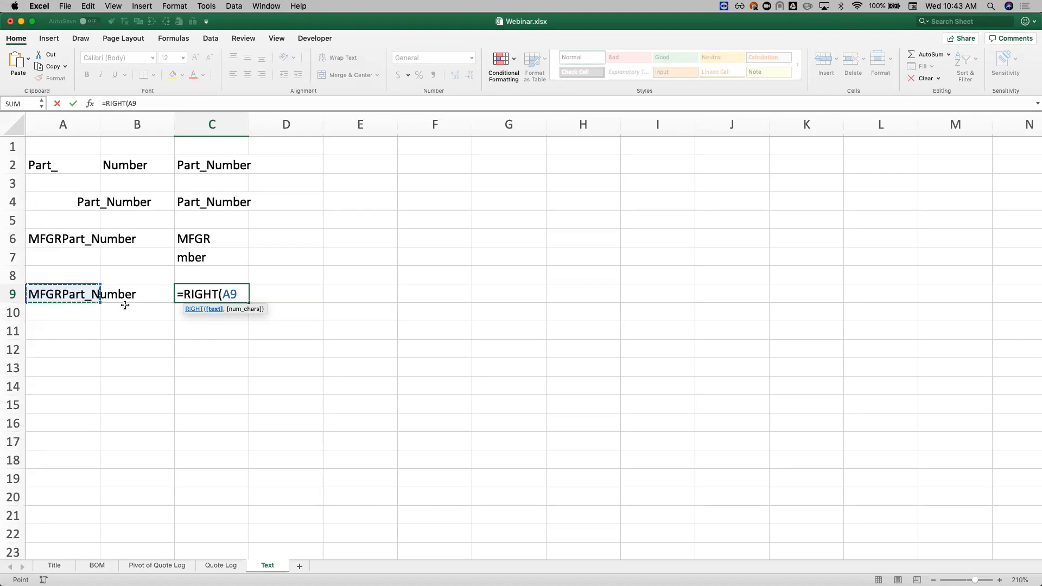
pyautogui.write(',')
pyautogui.write('LEN')
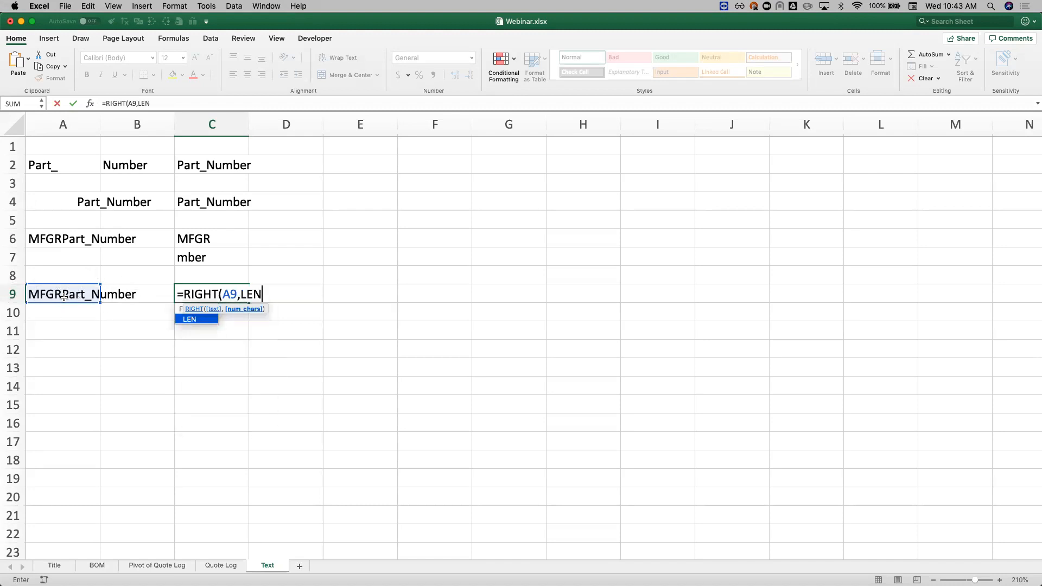
pyautogui.write('(')
pyautogui.click(64, 297)
pyautogui.write(')-')
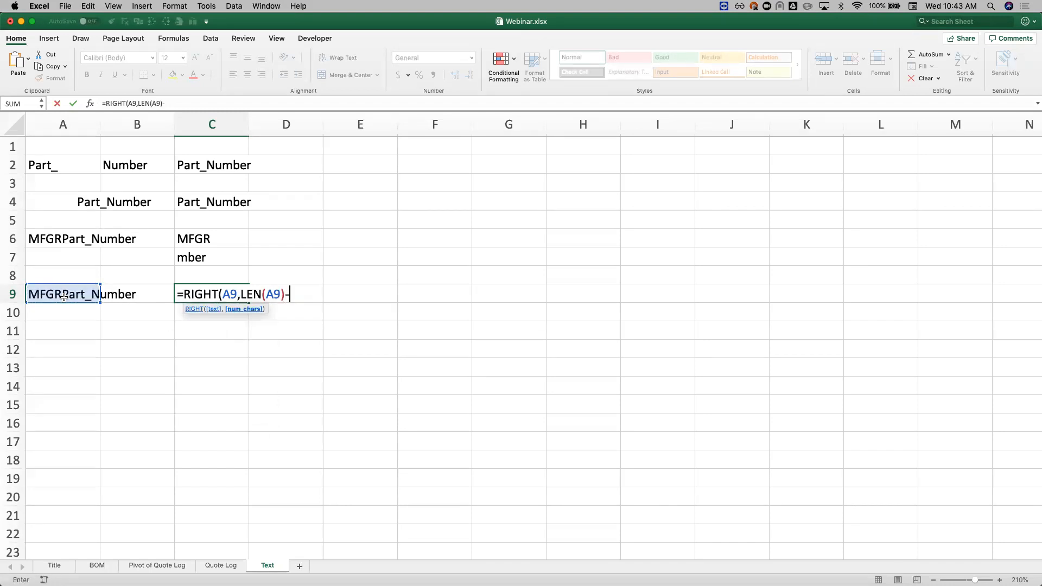
pyautogui.write('4)')
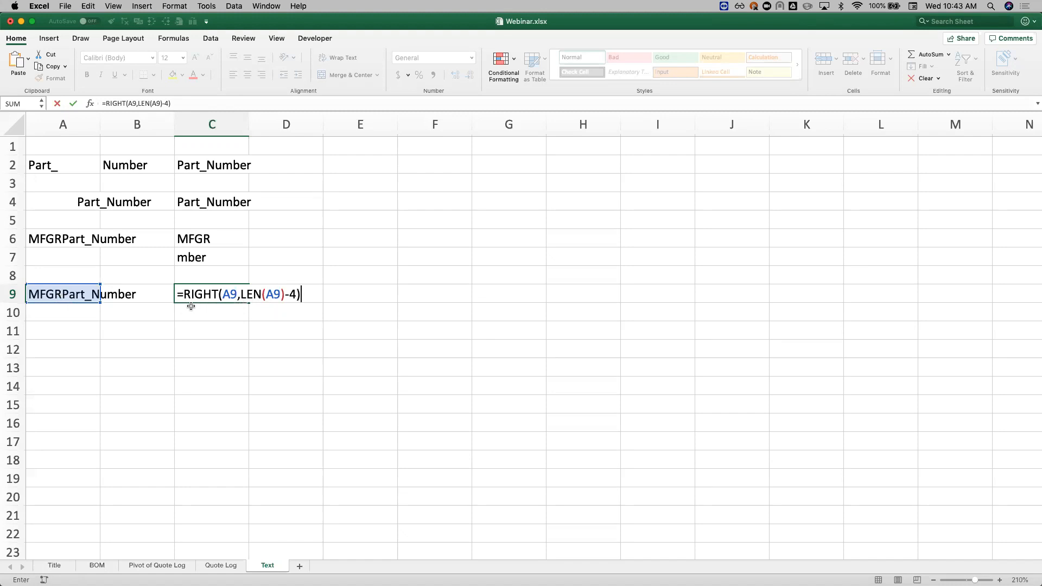
pyautogui.press('Return')
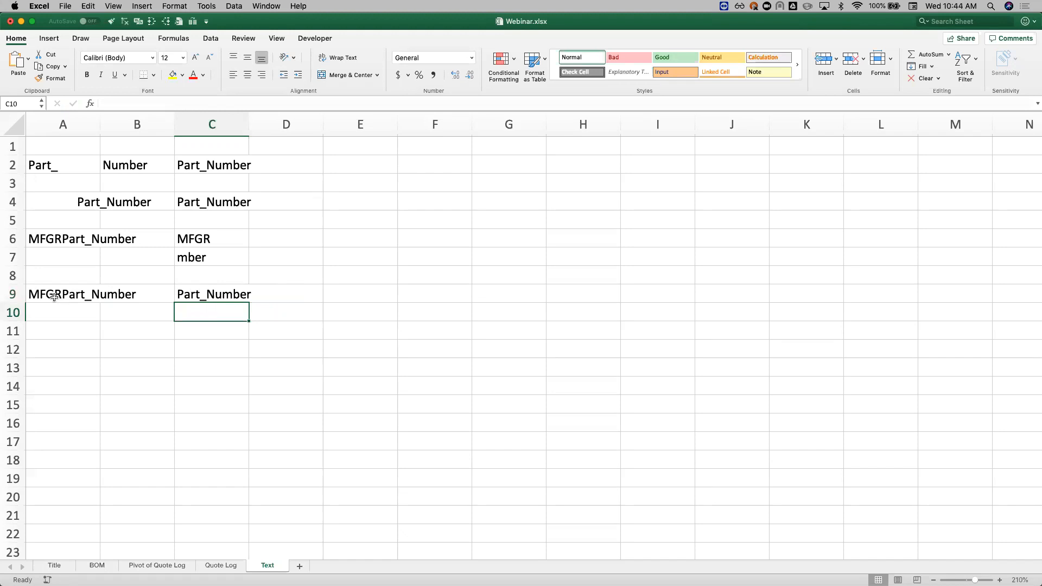
# Step: Append sdfjlsdkjflsj to the text in A9 and select C9 to check its formula against the longer text
pyautogui.doubleClick(87, 295)
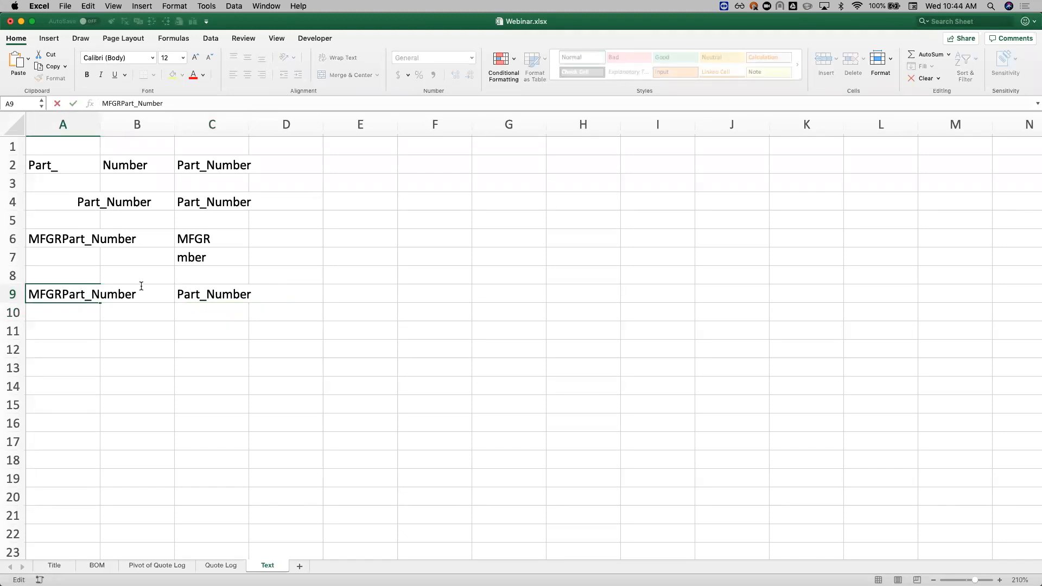
pyautogui.write('sdfjlsdkjflsj')
pyautogui.press('Return')
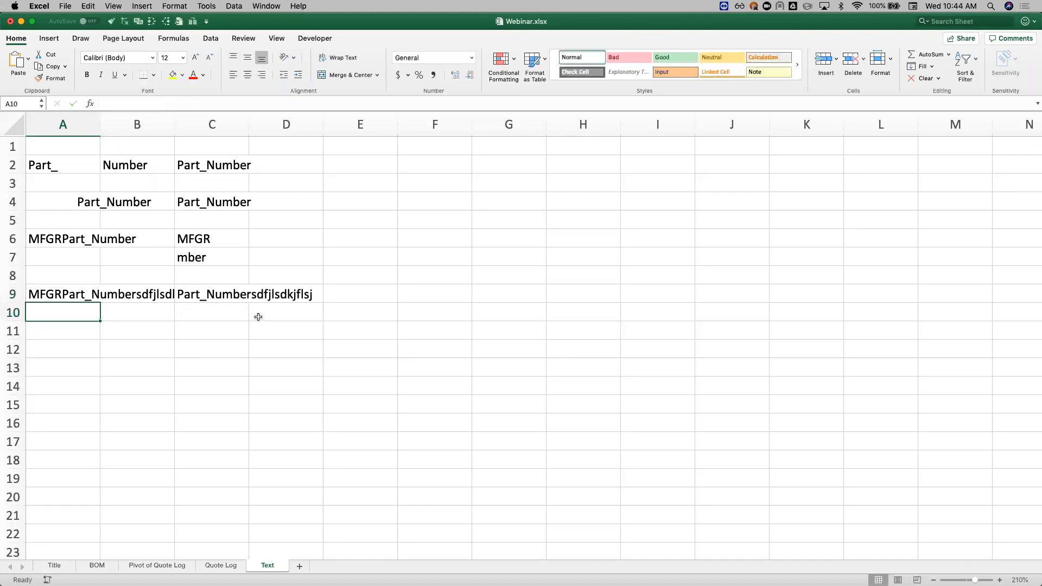
pyautogui.click(226, 296)
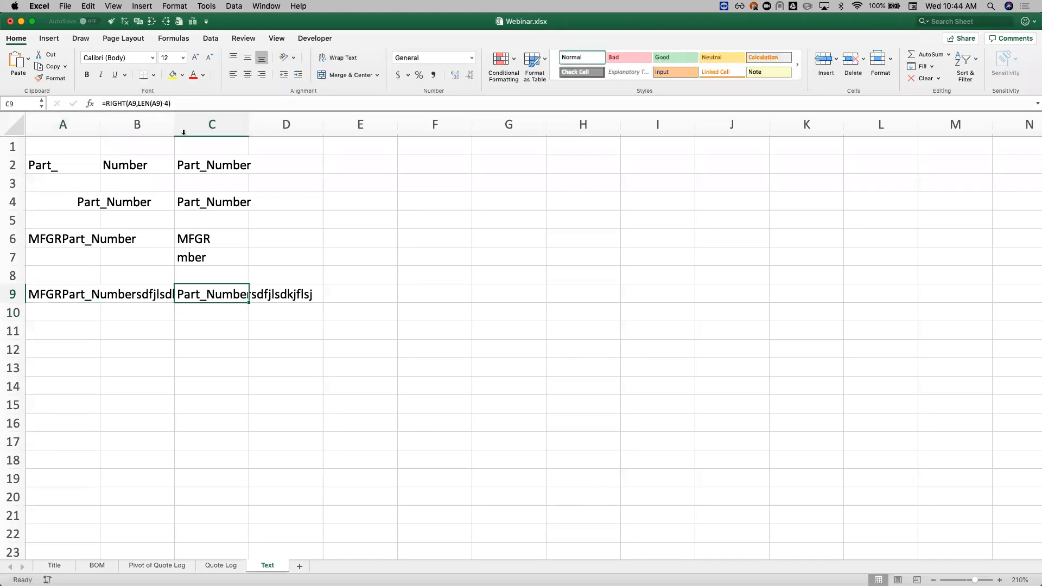
# Step: Remove the trailing sdfjlsdkjflsj from the text in A9 so the cell holds MFGRPart_Number
pyautogui.doubleClick(86, 293)
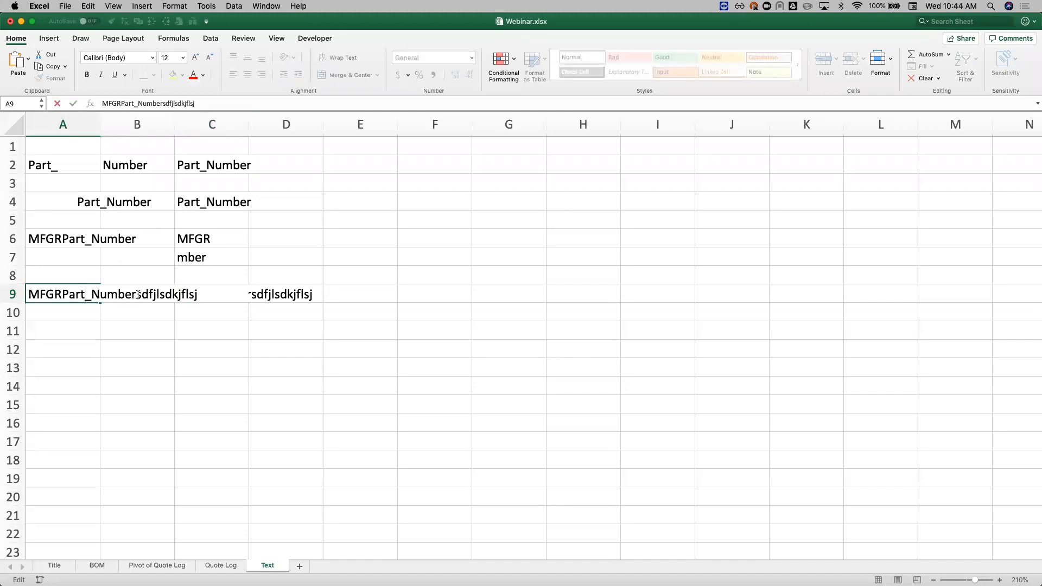
pyautogui.moveTo(142, 295); pyautogui.dragTo(323, 291)
pyautogui.press('BackSpace')
pyautogui.press('BackSpace')
pyautogui.press('Return')
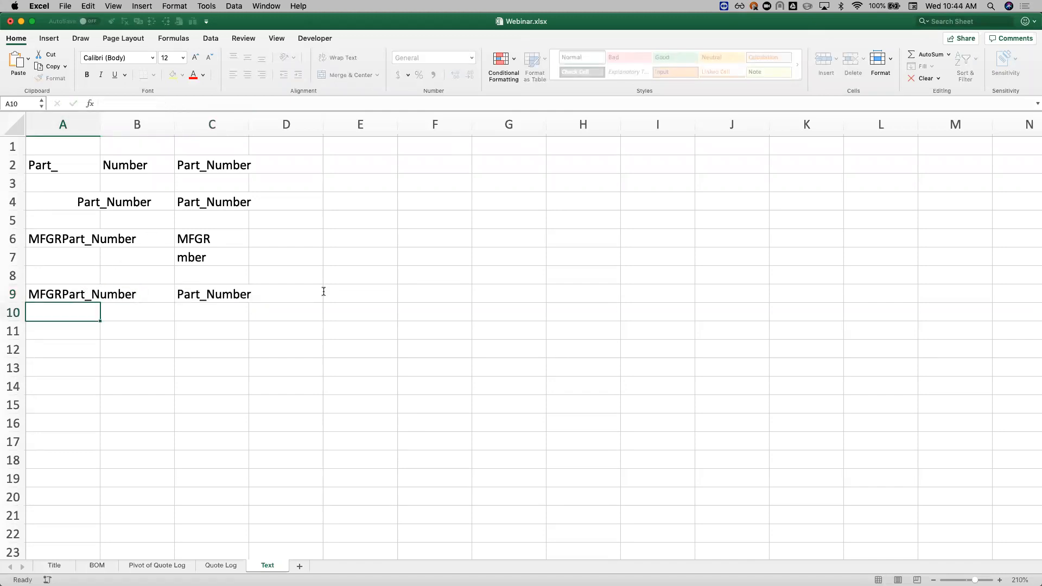
# Step: Paste the sample text Manufacturer~Part_Number into A11 and fit the width of column A to its contents
pyautogui.click(65, 340)
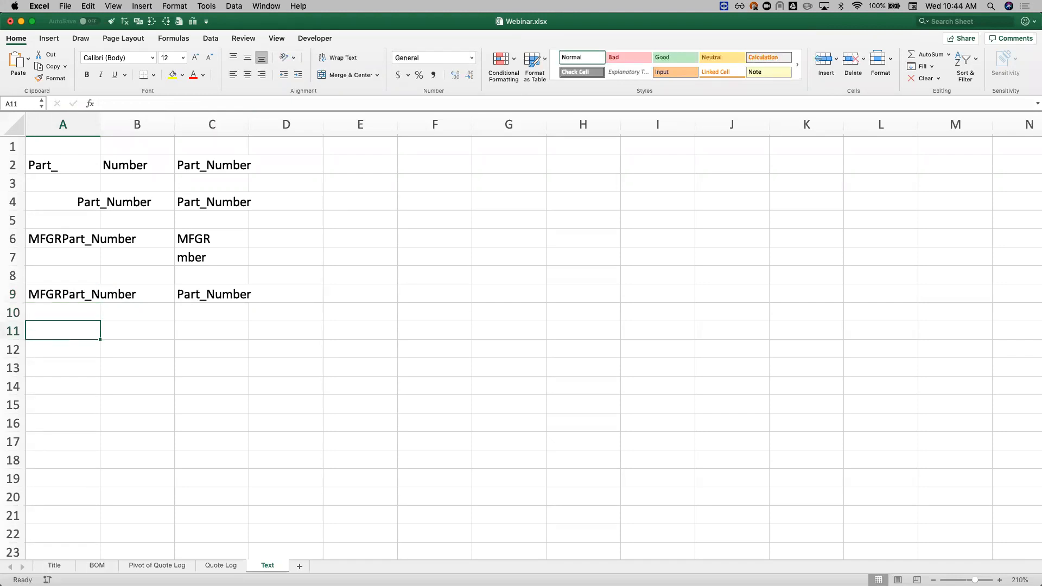
pyautogui.press('super+c')
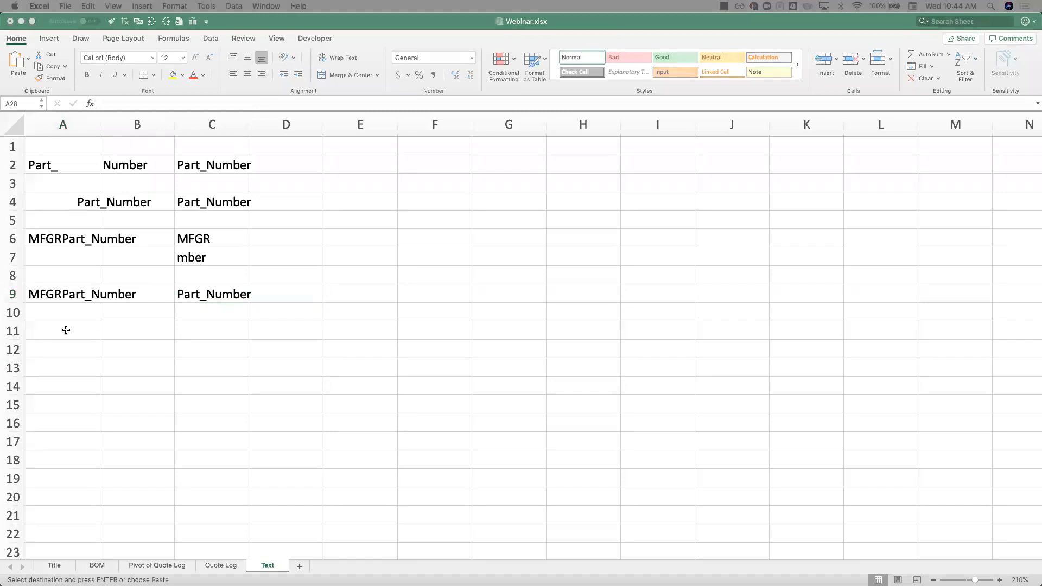
pyautogui.click(66, 330)
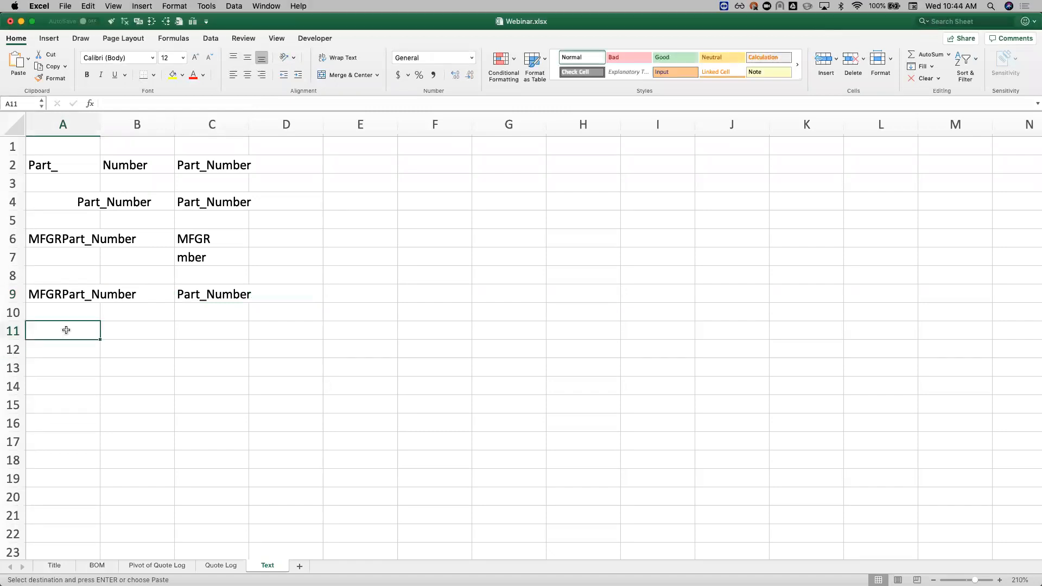
pyautogui.press('super+v')
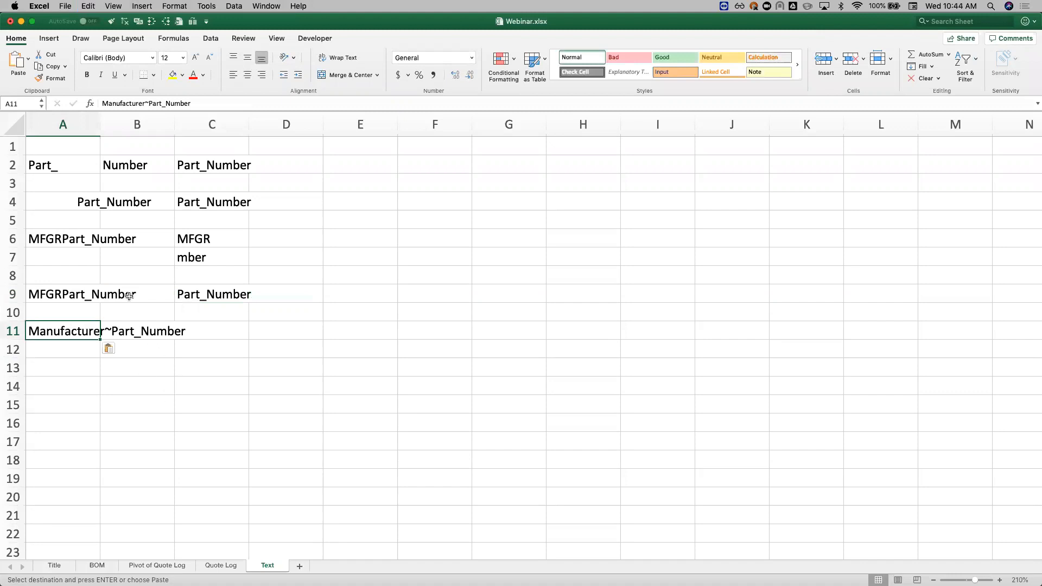
pyautogui.doubleClick(99, 120)
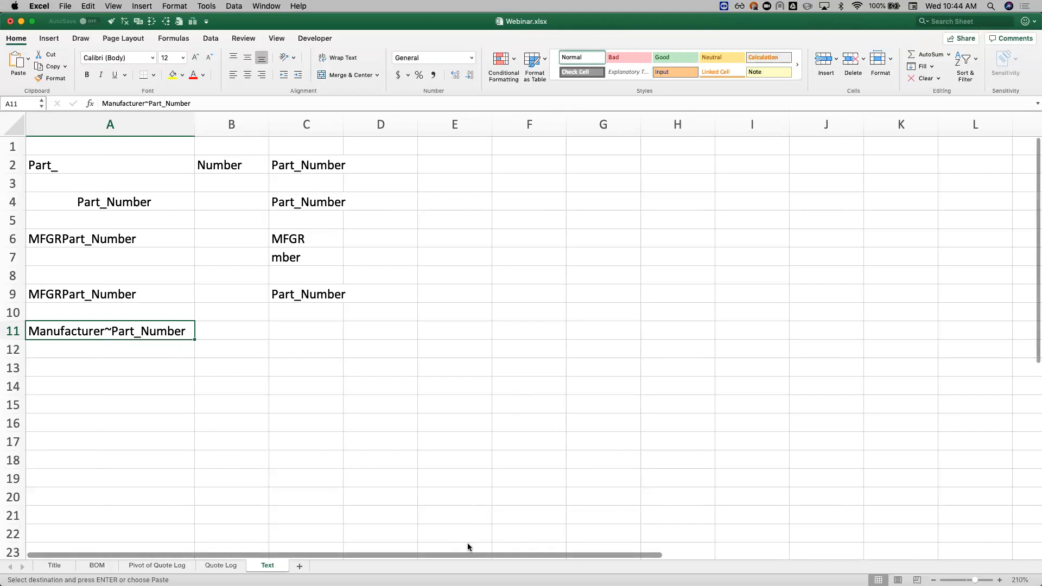
pyautogui.click(297, 312)
pyautogui.click(295, 270)
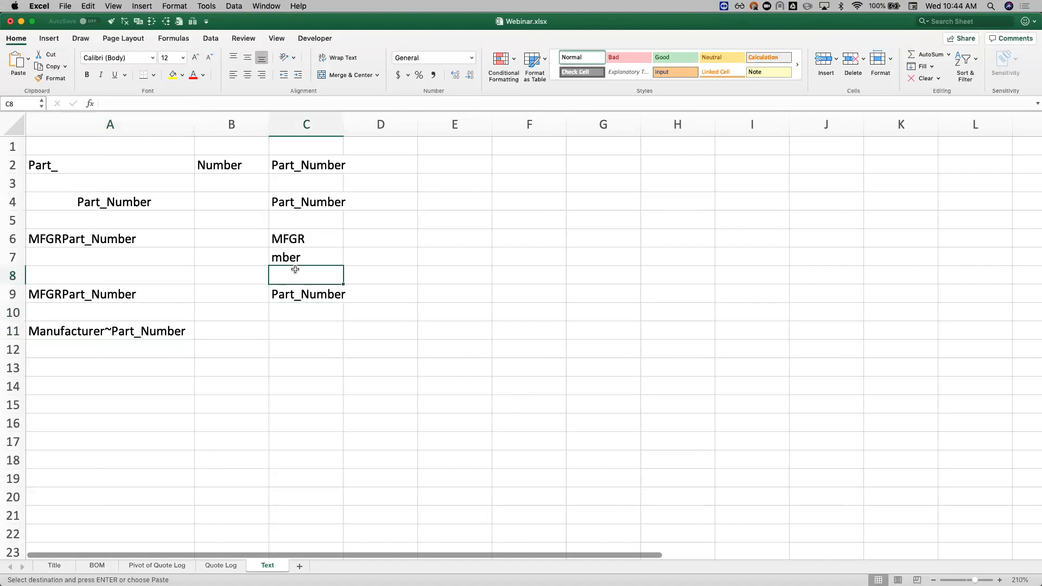
pyautogui.press('Down')
pyautogui.press('Down')
pyautogui.write('=')
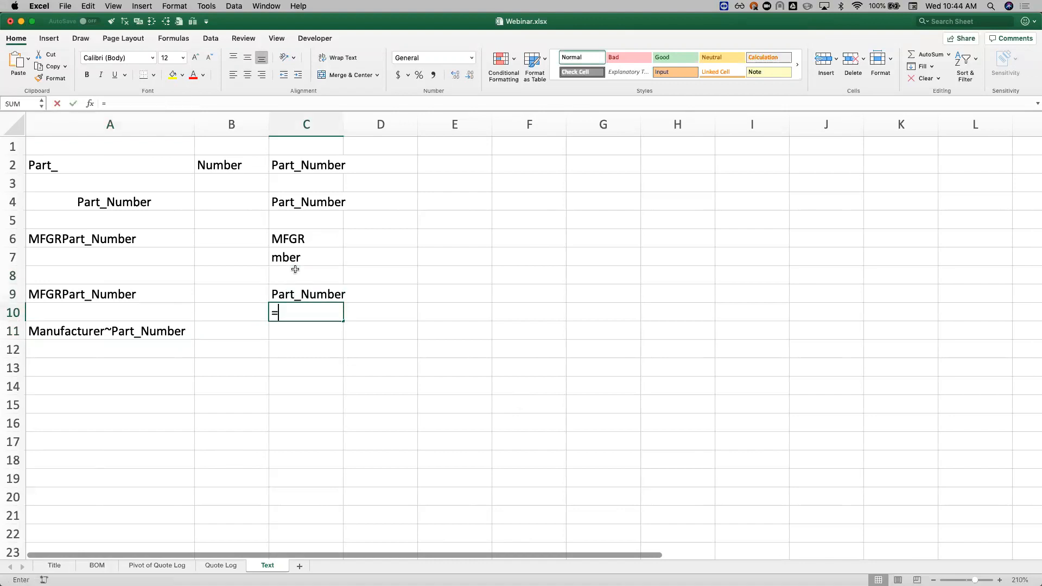
pyautogui.write('MID(')
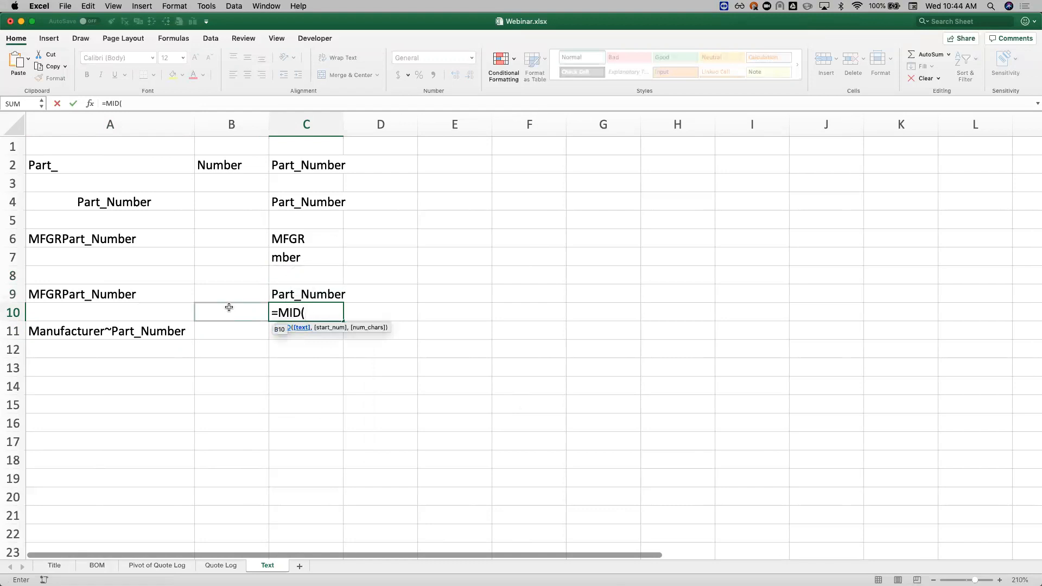
pyautogui.click(123, 294)
pyautogui.write(',5')
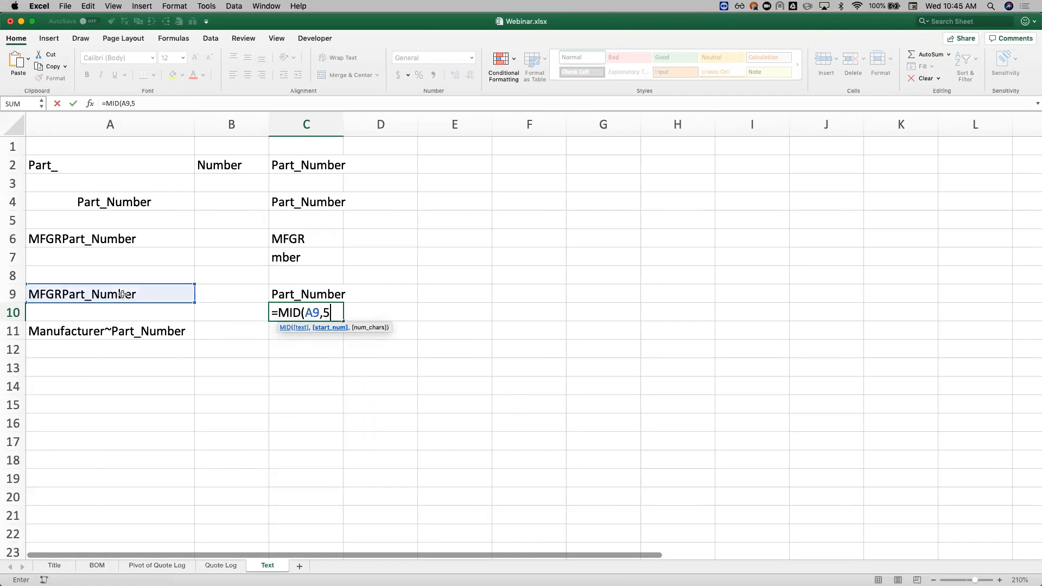
pyautogui.press('Escape')
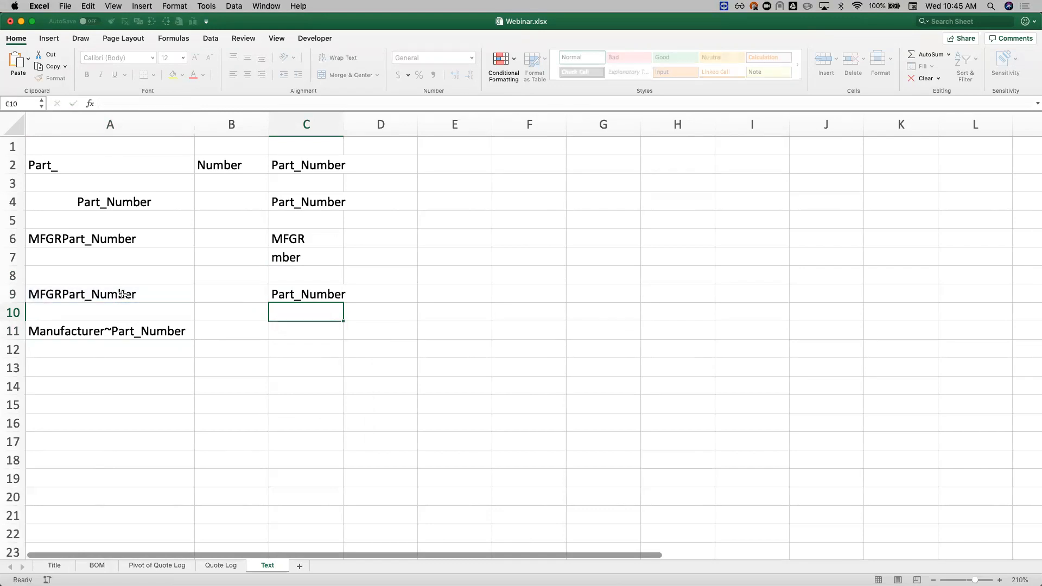
pyautogui.press('Down')
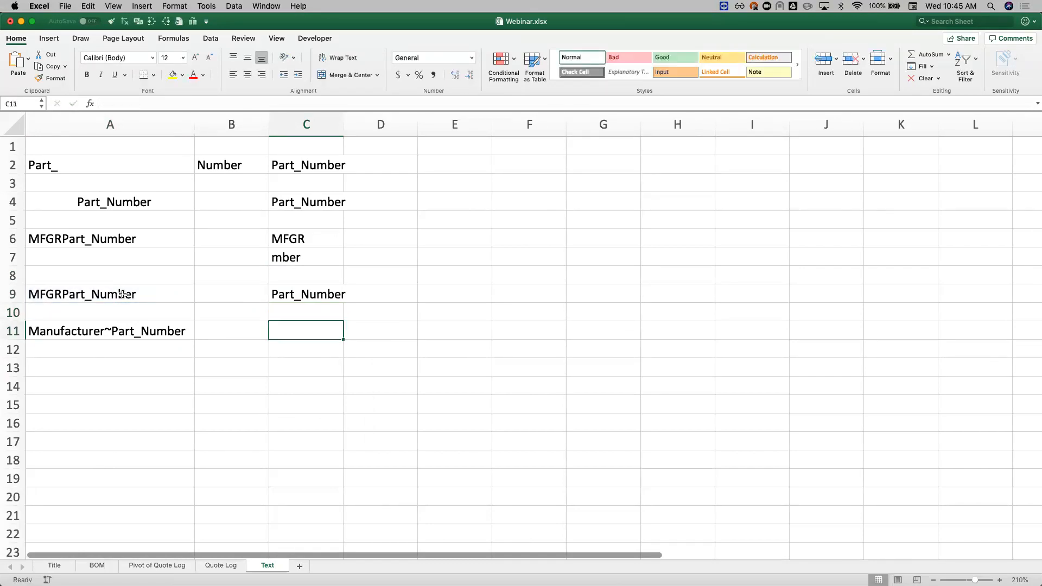
# Step: Replace the tilde in A11 with a pipe by entering =SUBSTITUTE(A11,"~","|") in C11
pyautogui.click(115, 332)
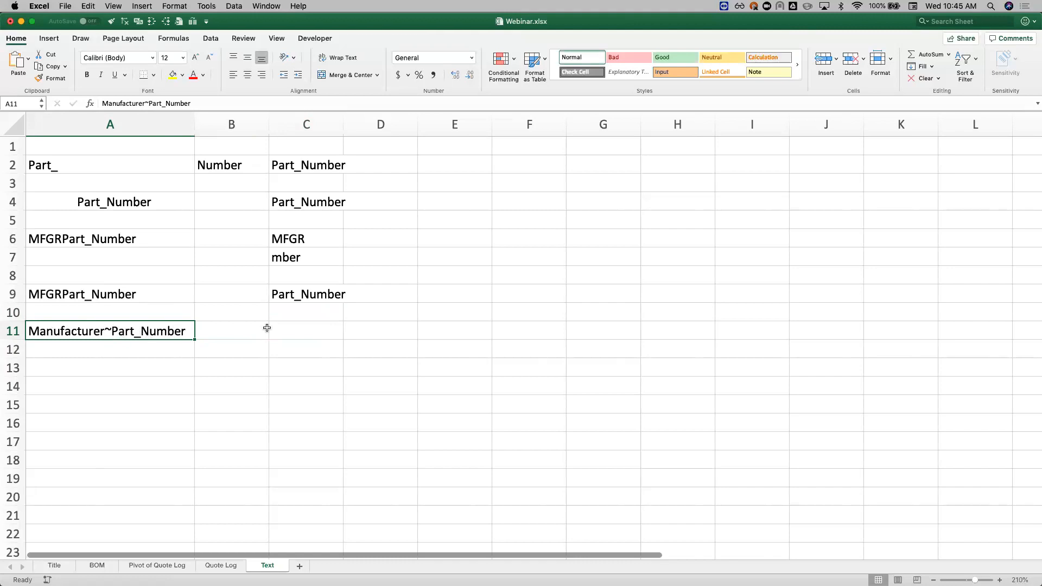
pyautogui.click(288, 330)
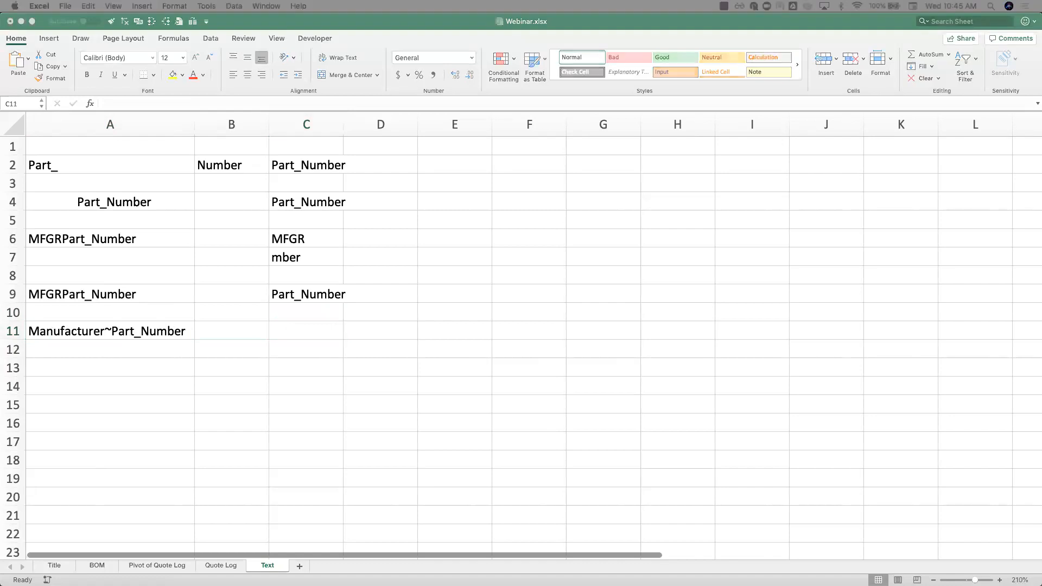
pyautogui.click(296, 333)
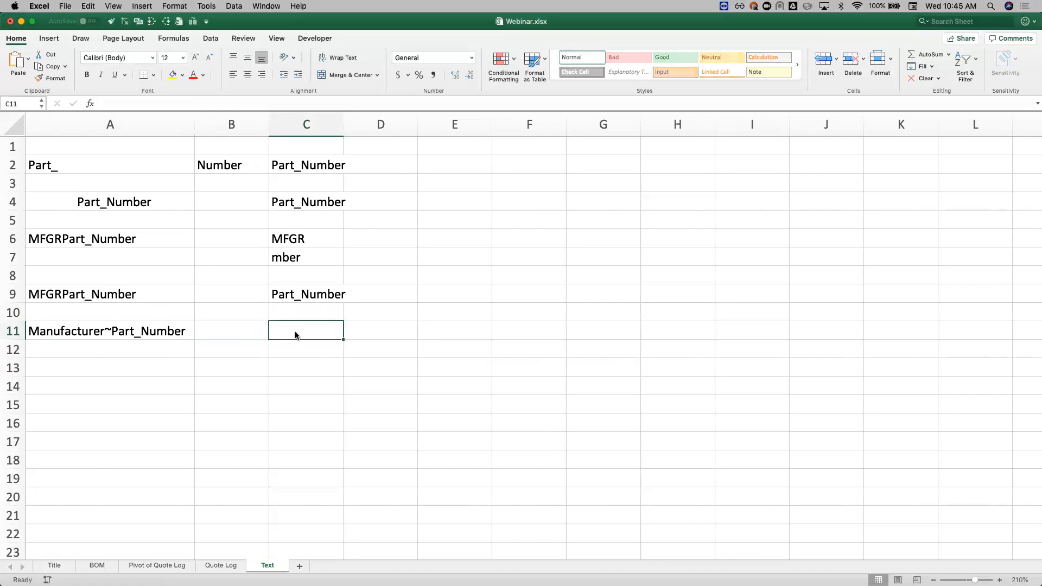
pyautogui.write('=')
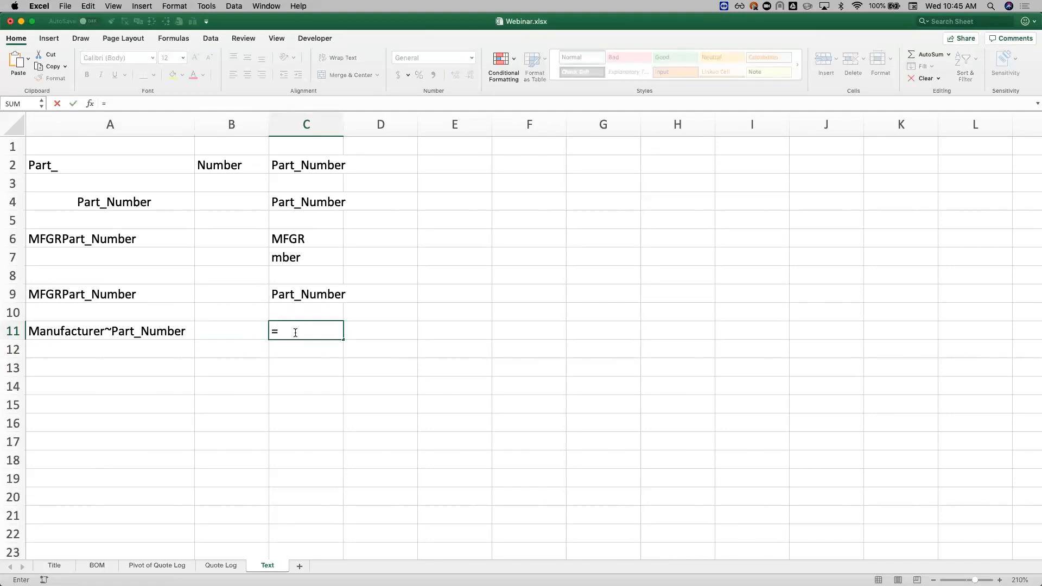
pyautogui.write('SUB')
pyautogui.press('Tab')
pyautogui.click(111, 330)
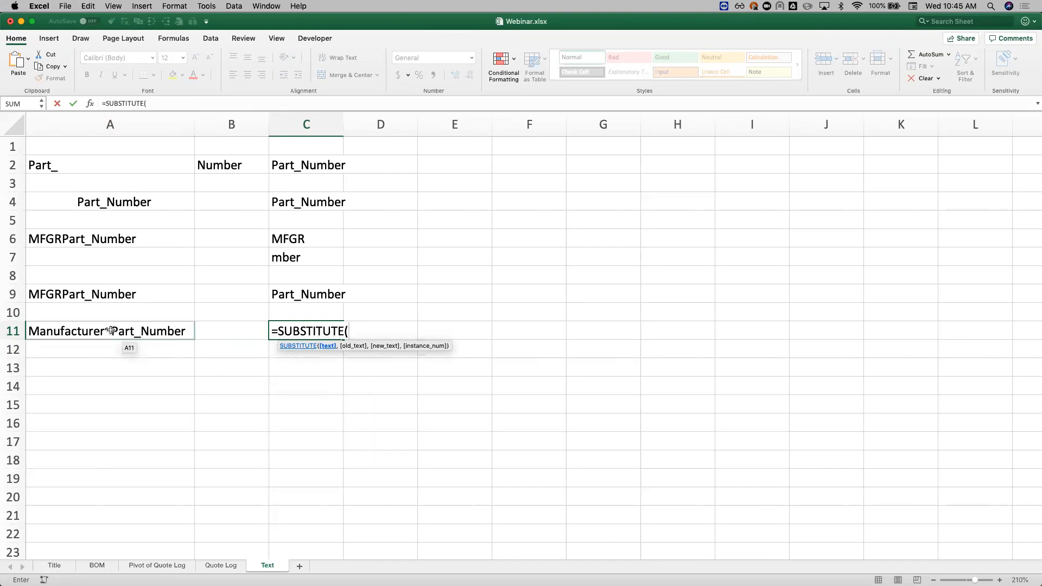
pyautogui.click(111, 330)
pyautogui.write(',"~"')
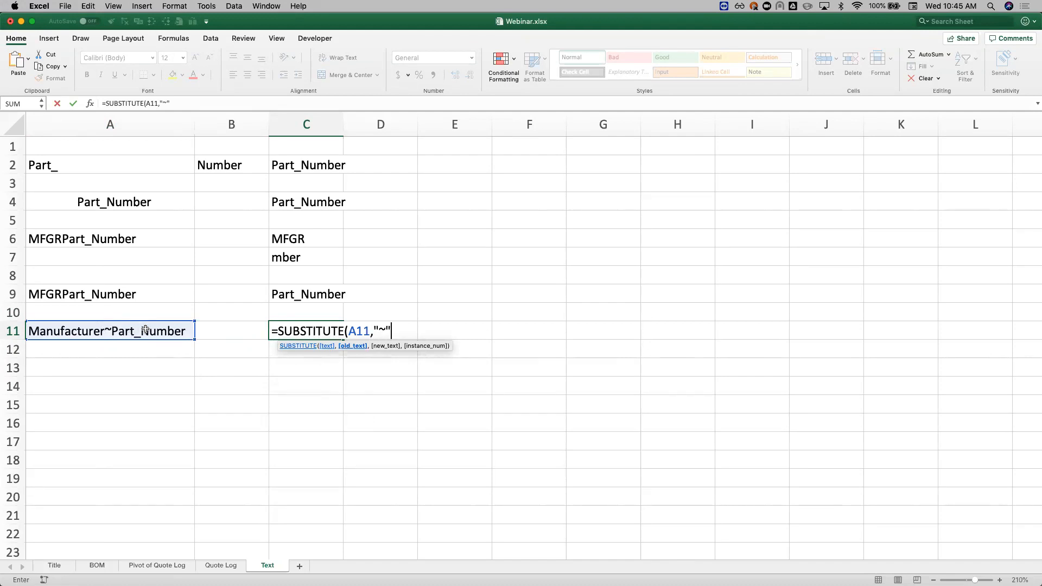
pyautogui.write(',"|")')
pyautogui.press('Return')
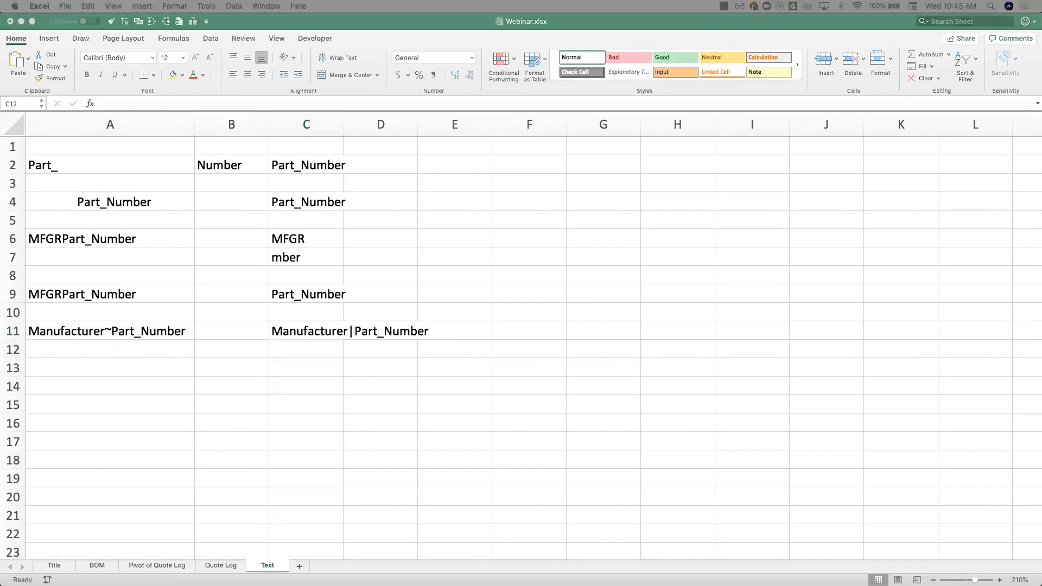
# Step: Paste the sample text Maufacturer Name Part_Number into cell A13
pyautogui.press('super+c')
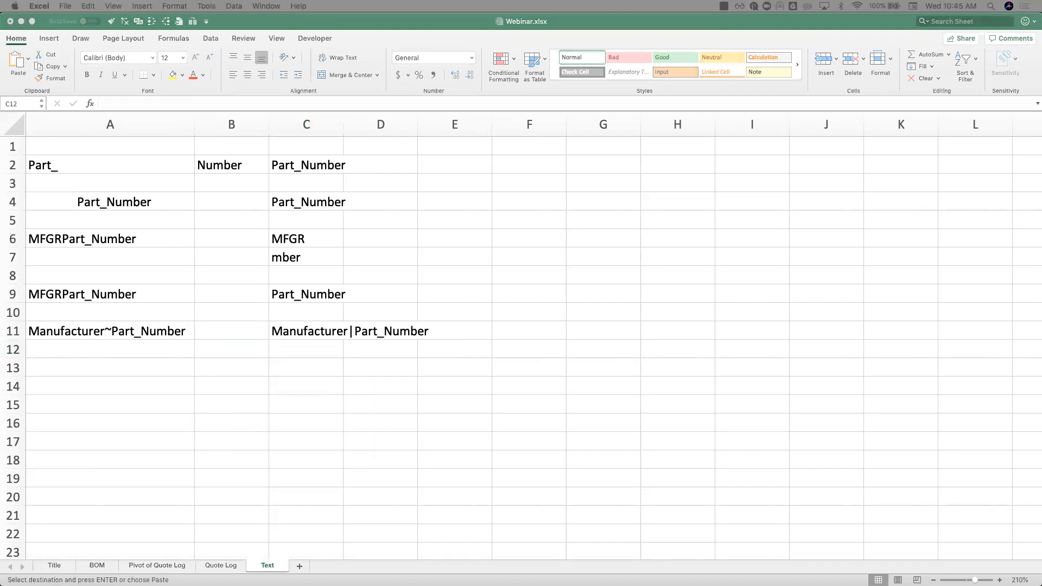
pyautogui.click(70, 367)
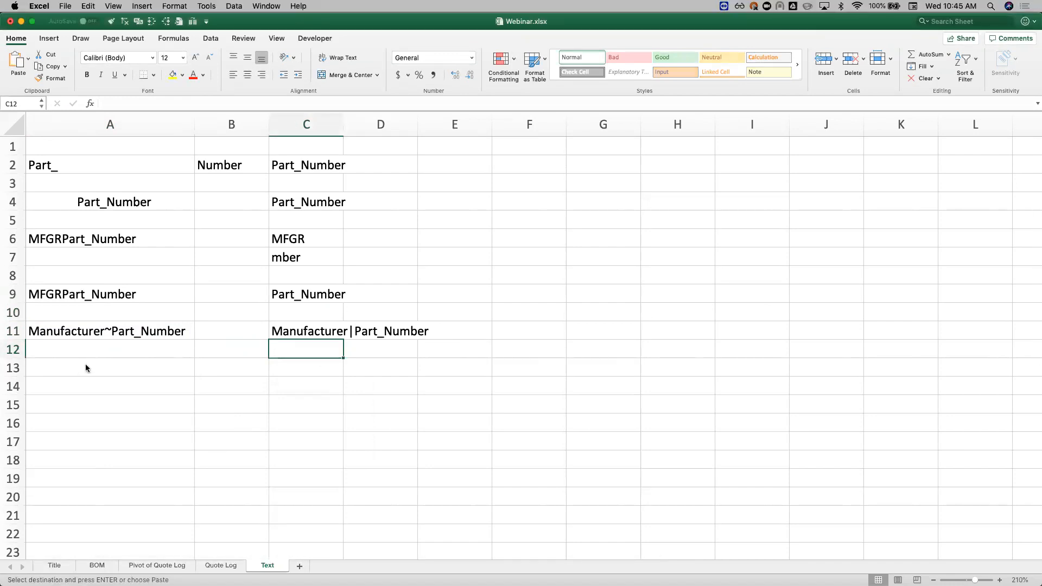
pyautogui.click(87, 363)
pyautogui.press('super+v')
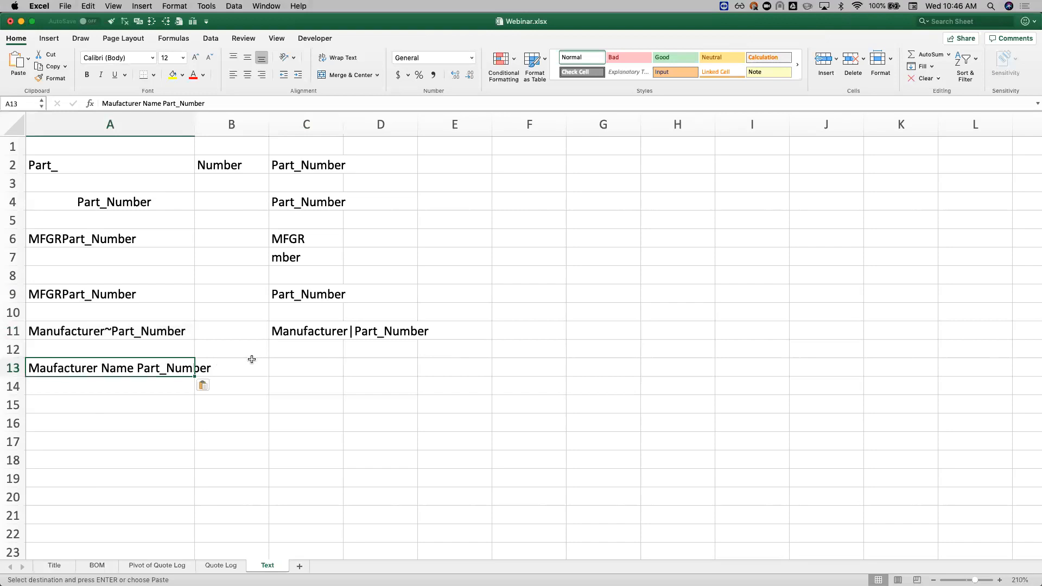
# Step: Replace only the second space in A13 with a pipe by entering =SUBSTITUTE(A13," ","|",2) in C13
pyautogui.click(298, 368)
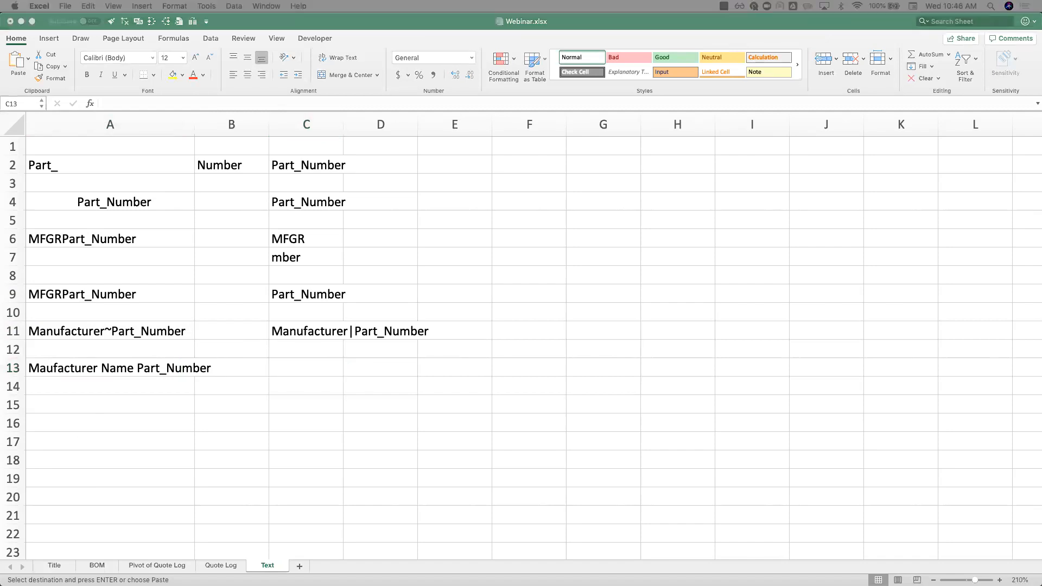
pyautogui.click(291, 363)
pyautogui.write('=SUB')
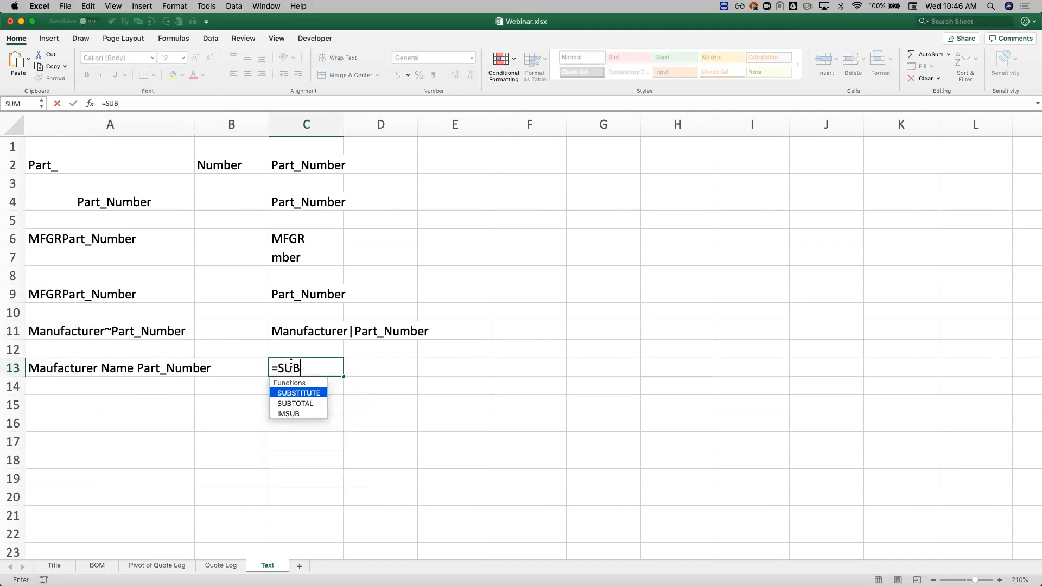
pyautogui.press('Tab')
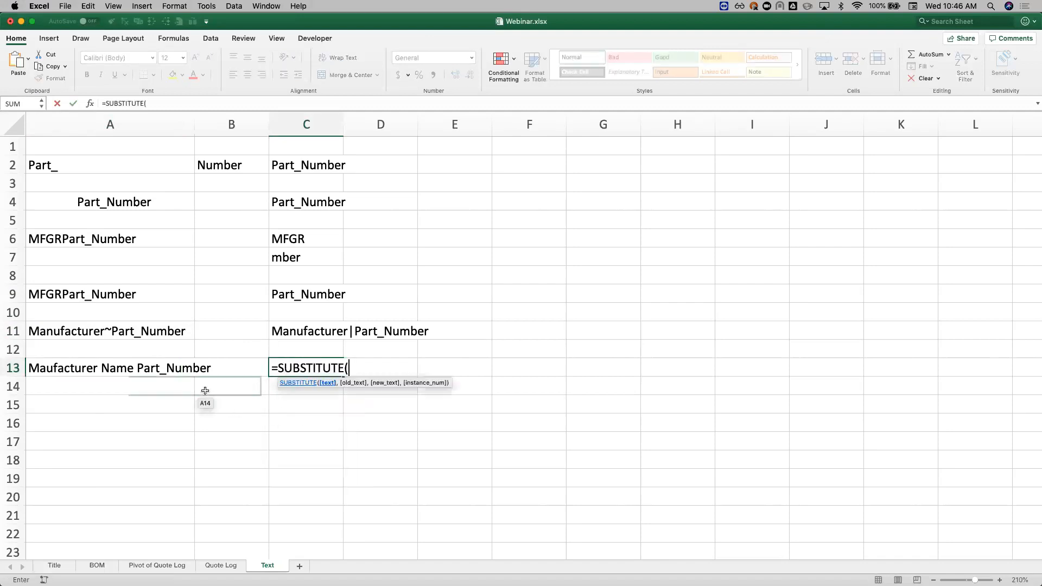
pyautogui.click(132, 369)
pyautogui.write(',')
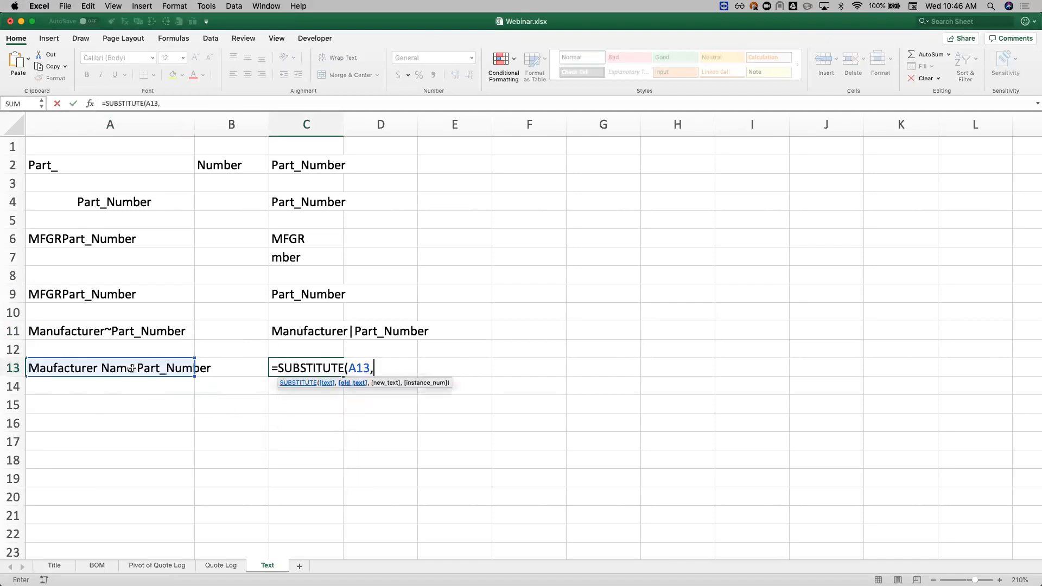
pyautogui.write('" ", "|"')
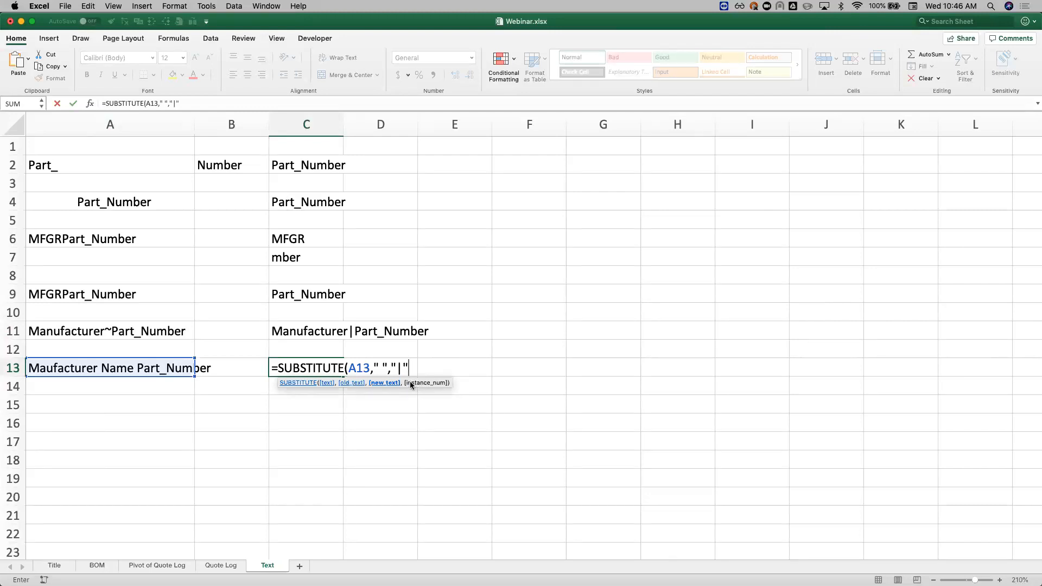
pyautogui.write(',2)')
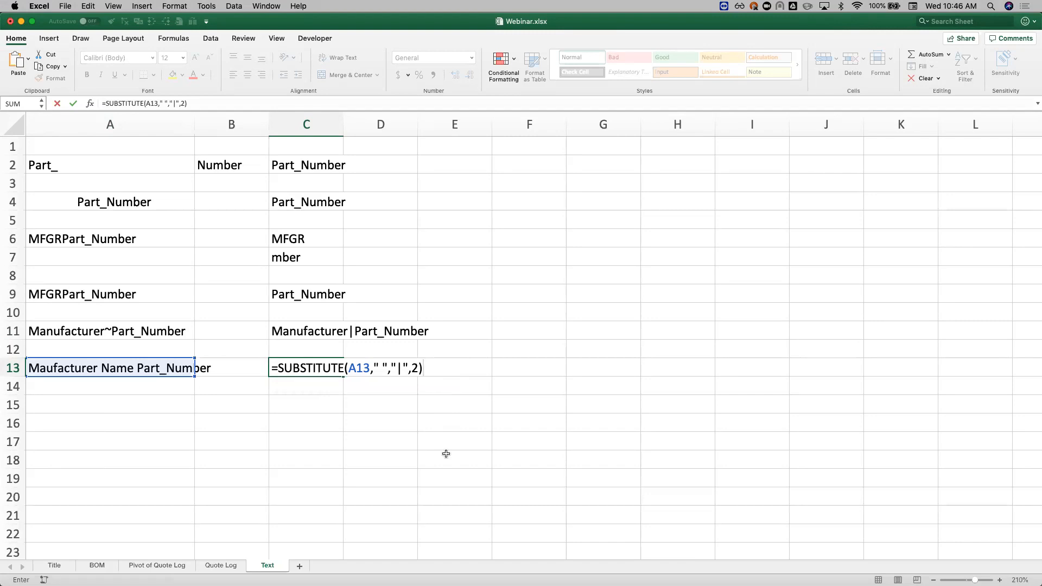
pyautogui.press('Return')
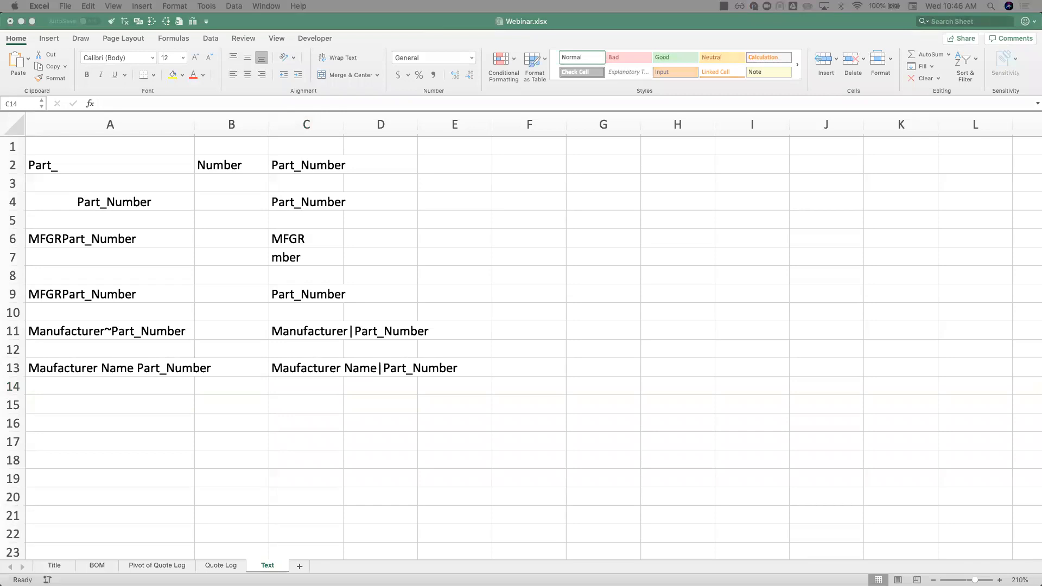
# Step: Paste the three-line sample text Part_Number_1, Part_Number_2, Part_Number_3 into the single cell A15
pyautogui.press('super+c')
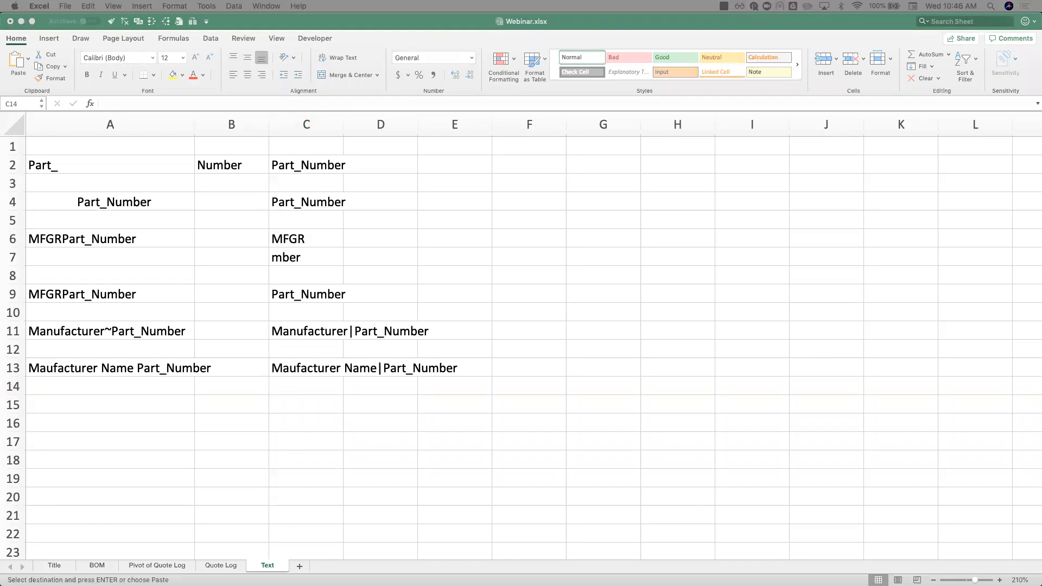
pyautogui.click(122, 405)
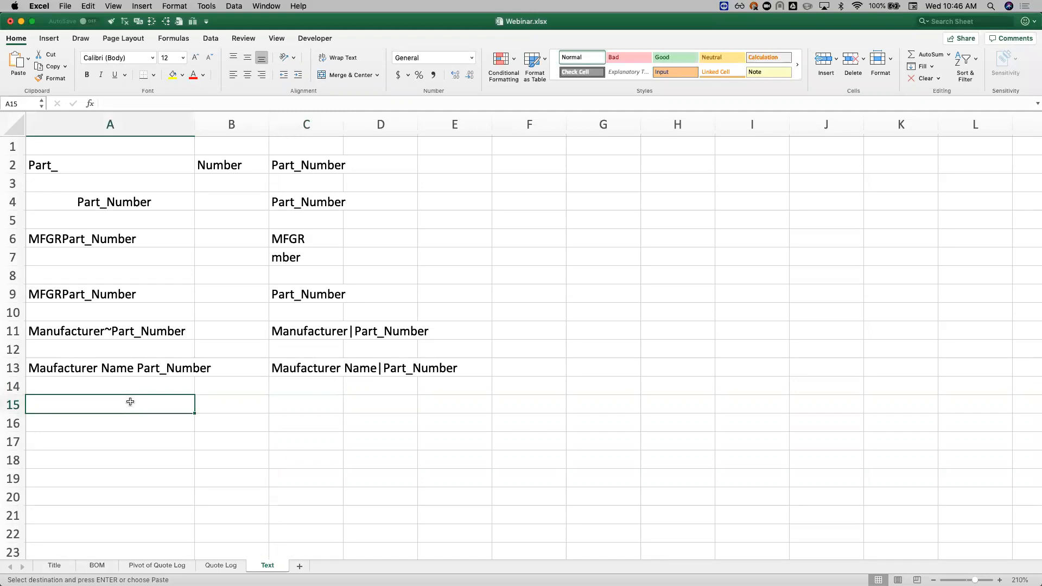
pyautogui.press('super+v')
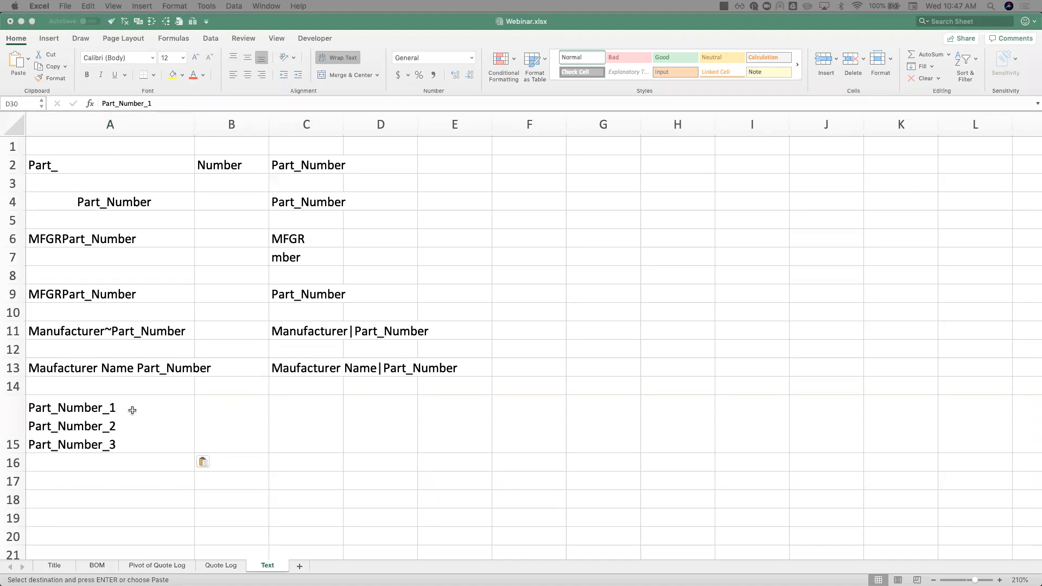
# Step: Enter the test formula =CHAR(1) in cell C15
pyautogui.click(308, 368)
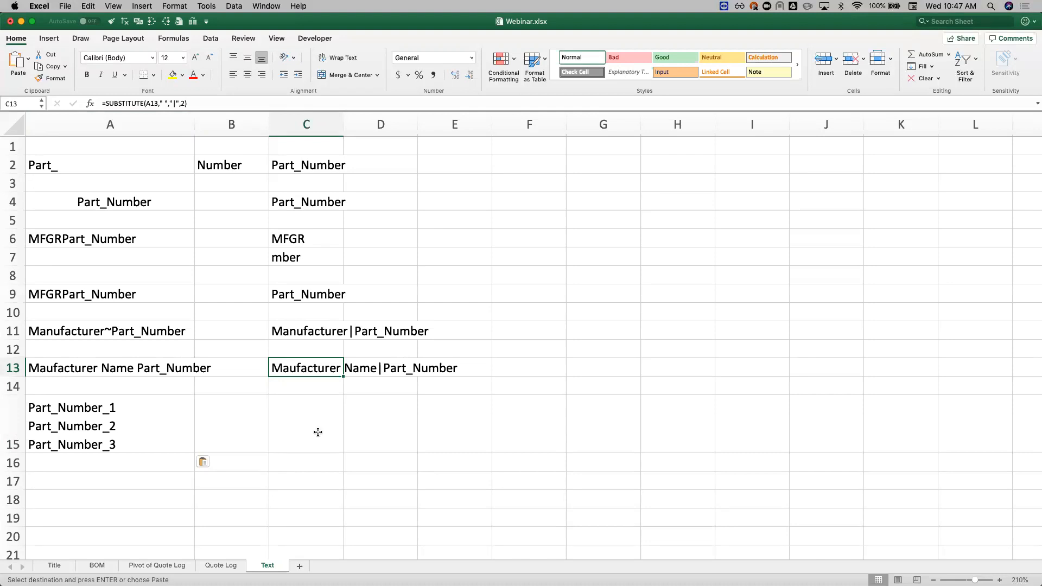
pyautogui.click(318, 432)
pyautogui.write('=char')
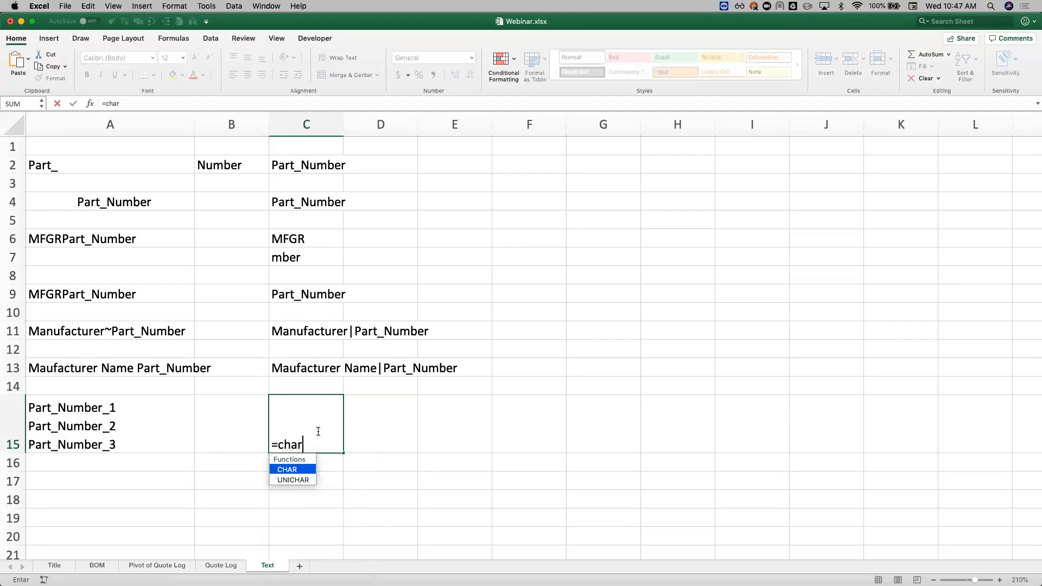
pyautogui.press('Tab')
pyautogui.write('1)')
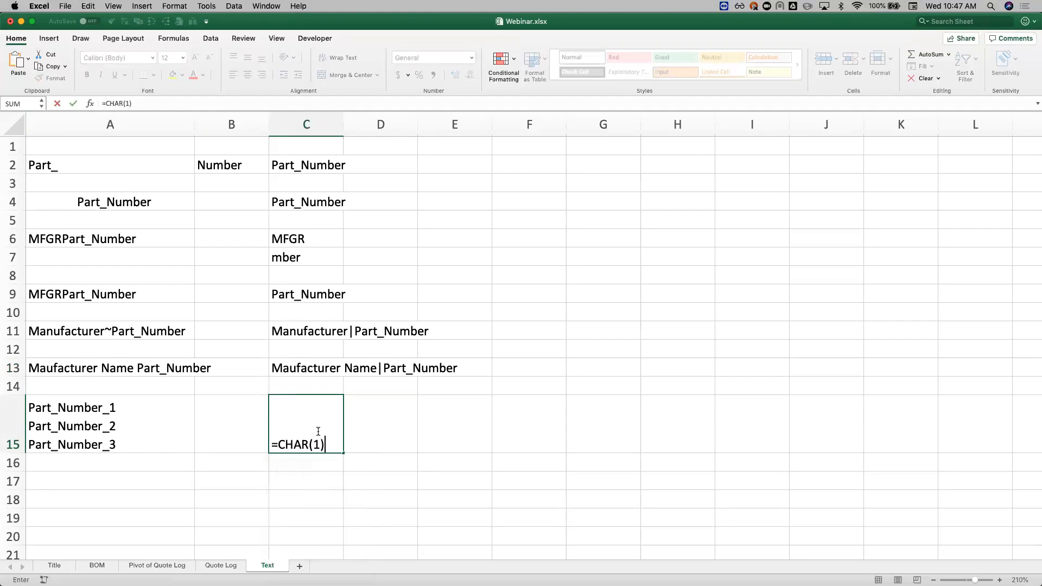
pyautogui.press('Return')
# Step: Try character codes 2 and 15 in C15's CHAR formula
pyautogui.click(309, 440)
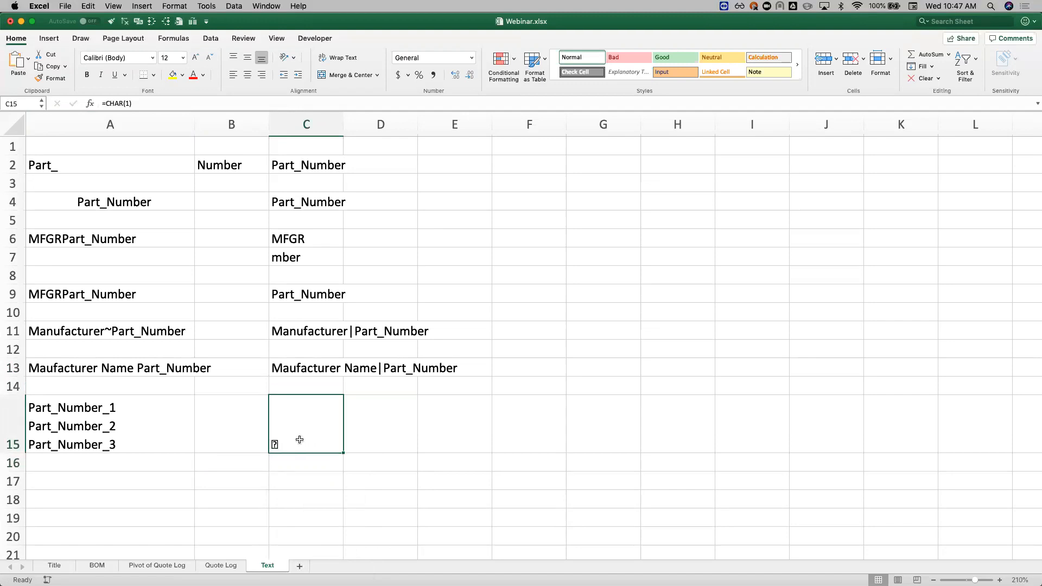
pyautogui.click(142, 103)
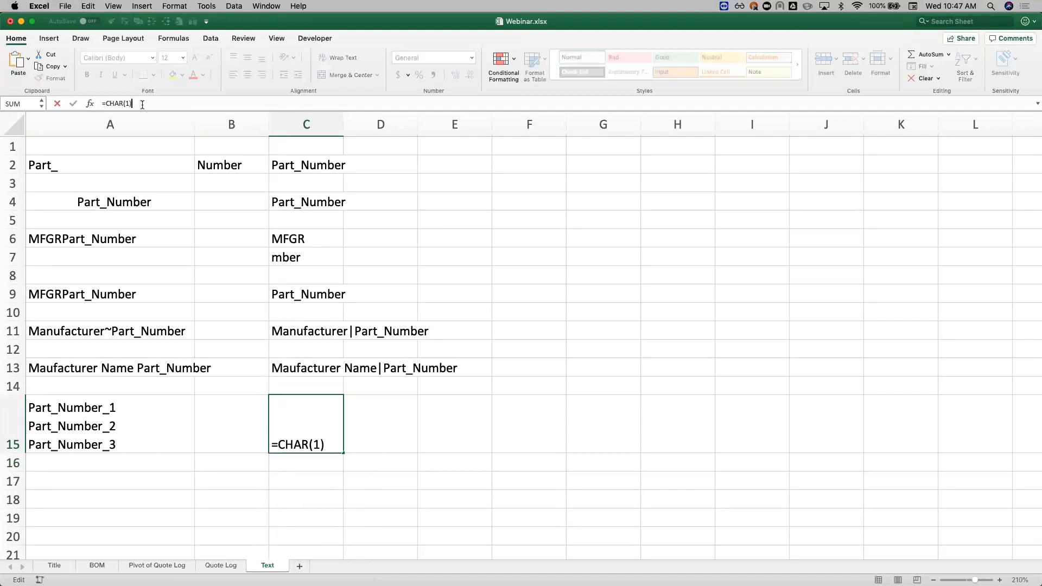
pyautogui.press('Return')
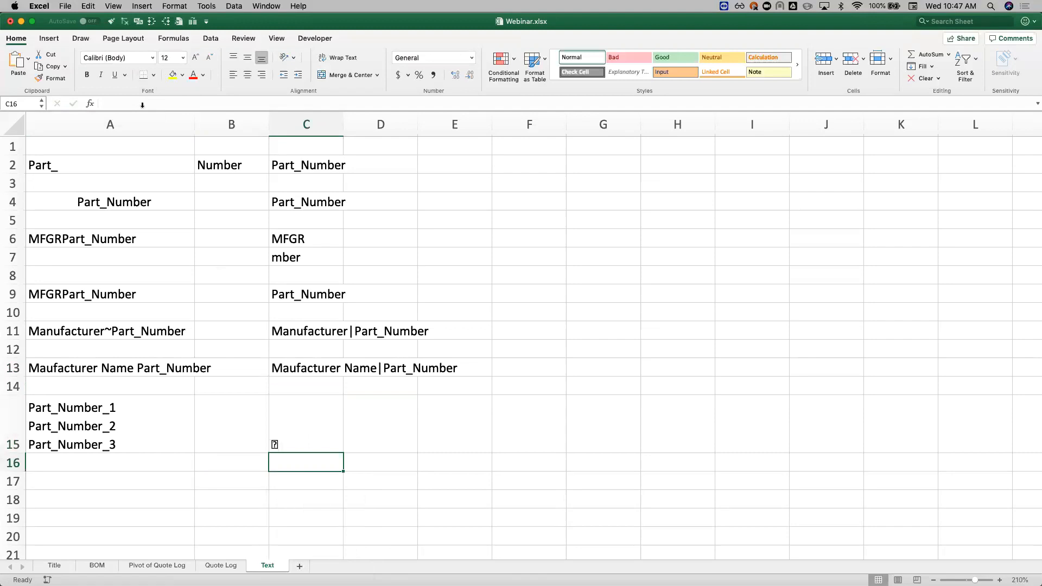
pyautogui.press('Up')
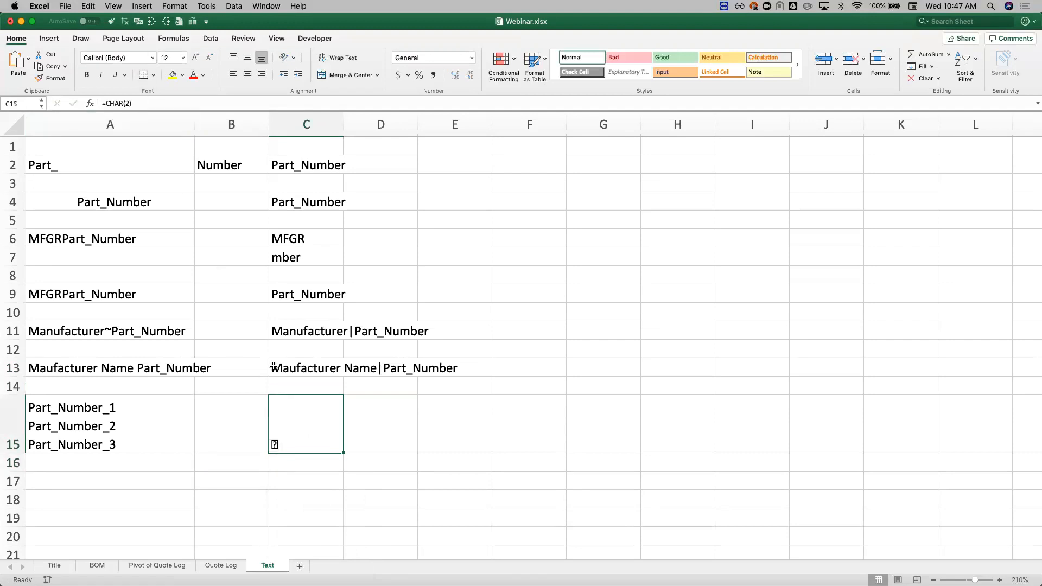
pyautogui.click(156, 103)
pyautogui.press('BackSpace')
pyautogui.write('15')
pyautogui.press('Return')
# Step: Change the character code in C15's formula to 150
pyautogui.press('Up')
pyautogui.click(158, 101)
pyautogui.press('Left')
pyautogui.write('0')
pyautogui.press('Return')
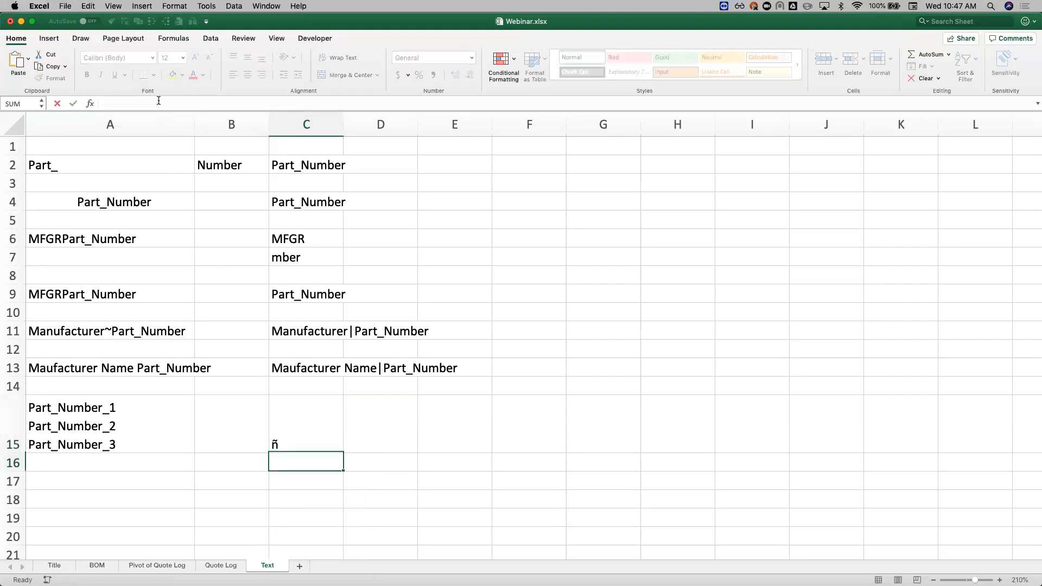
# Step: Try character code 155 in C15's formula, and clear the cell
pyautogui.press('Up')
pyautogui.click(159, 101)
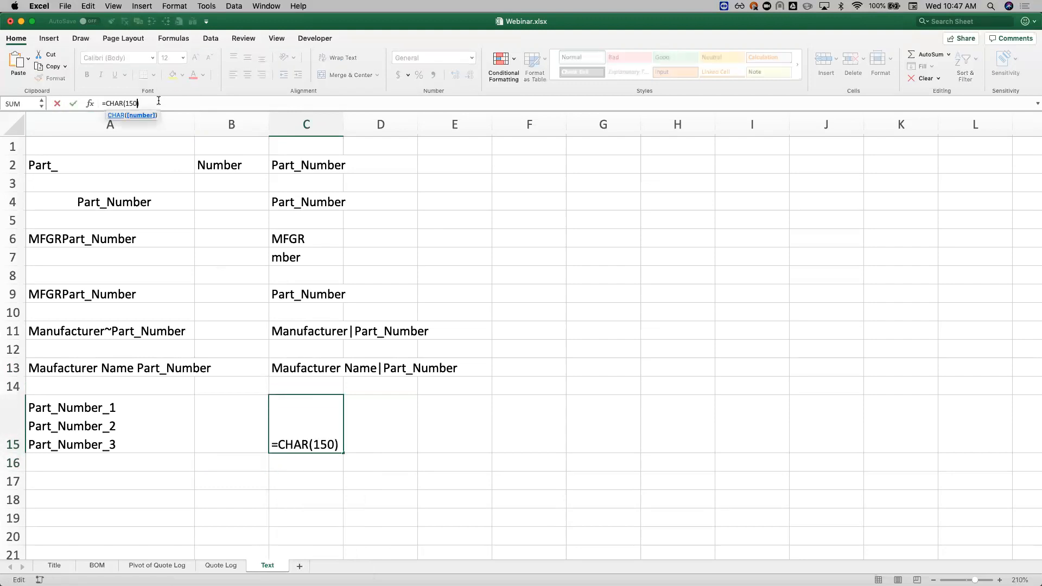
pyautogui.press('BackSpace')
pyautogui.write('5')
pyautogui.press('Return')
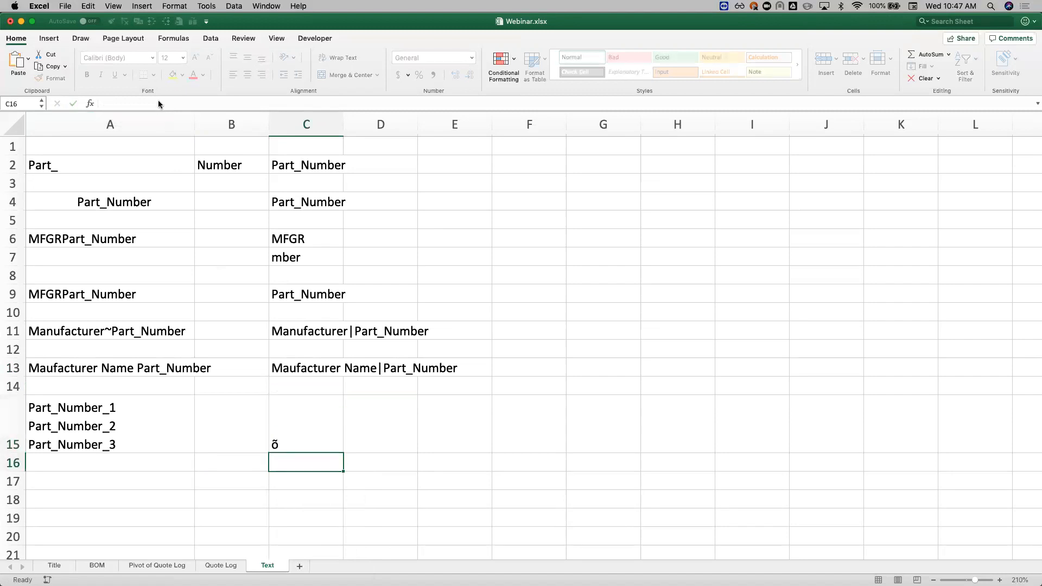
pyautogui.click(305, 432)
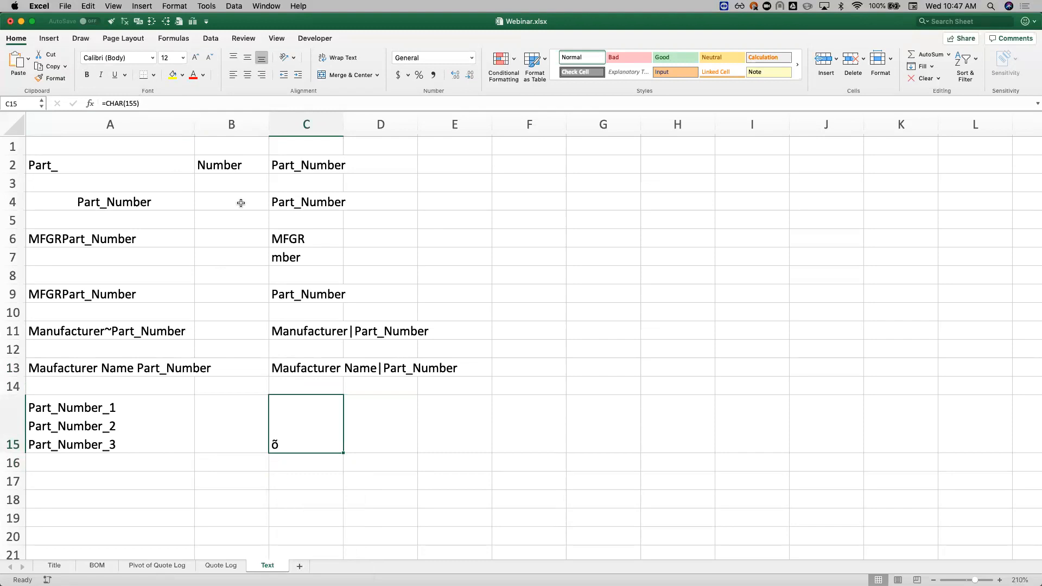
pyautogui.press('Delete')
# Step: Replace the line breaks in A15 with pipes by entering =SUBSTITUTE(A15,CHAR(10),"|") in C15
pyautogui.click(122, 407)
pyautogui.click(305, 432)
pyautogui.write('=')
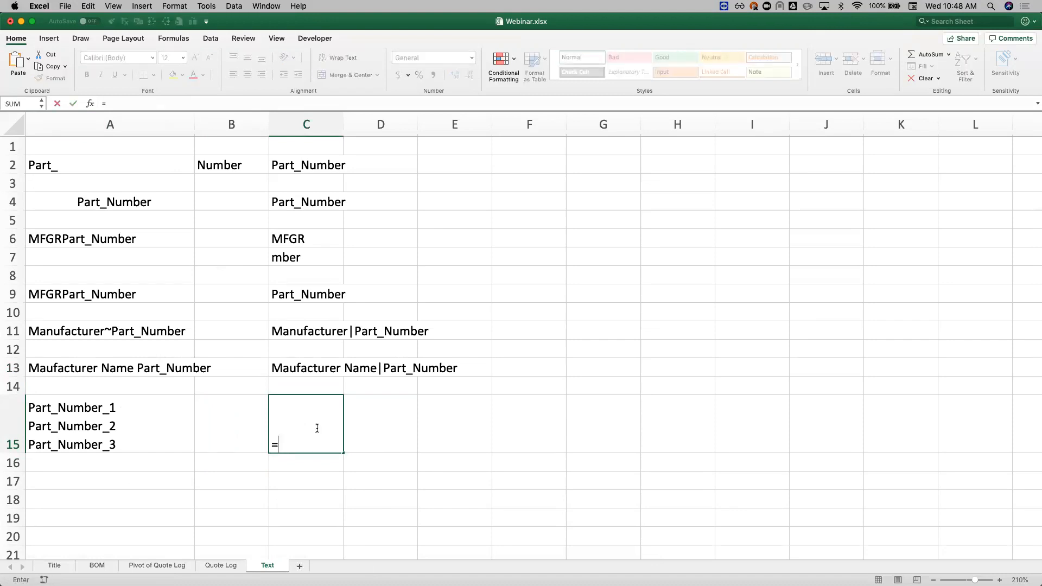
pyautogui.write('Sub')
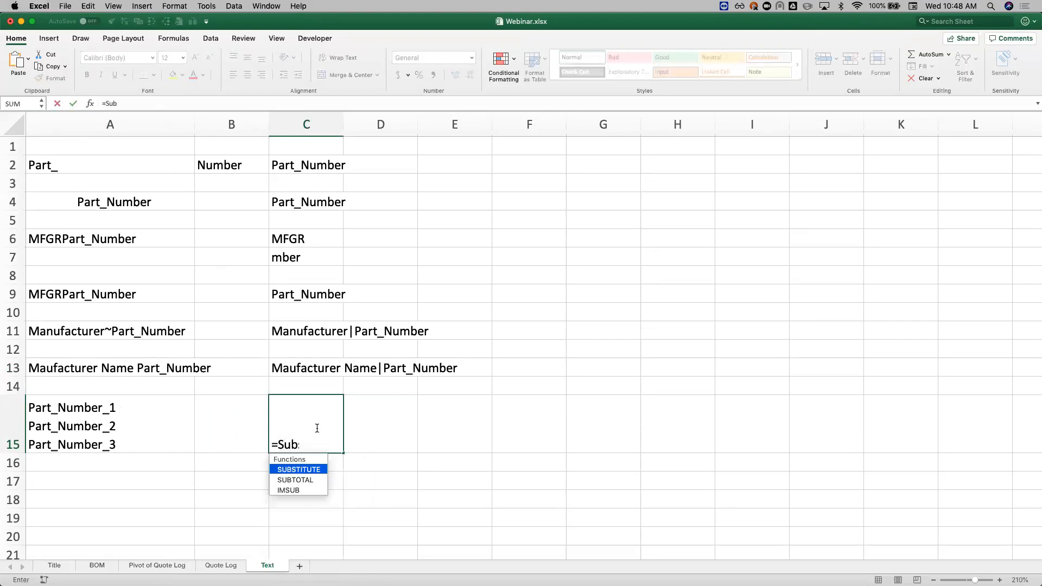
pyautogui.press('Tab')
pyautogui.click(71, 430)
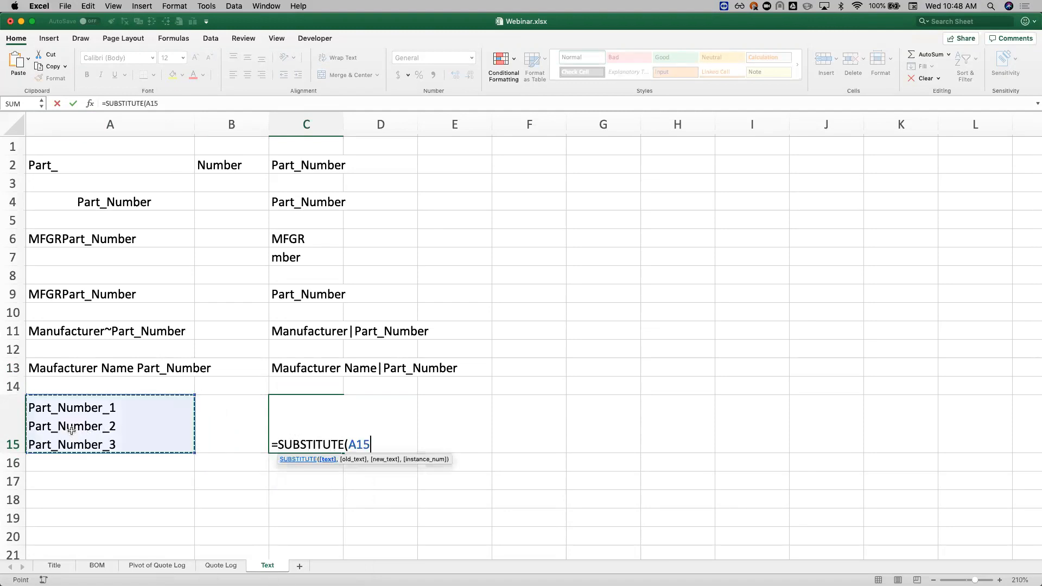
pyautogui.write(',')
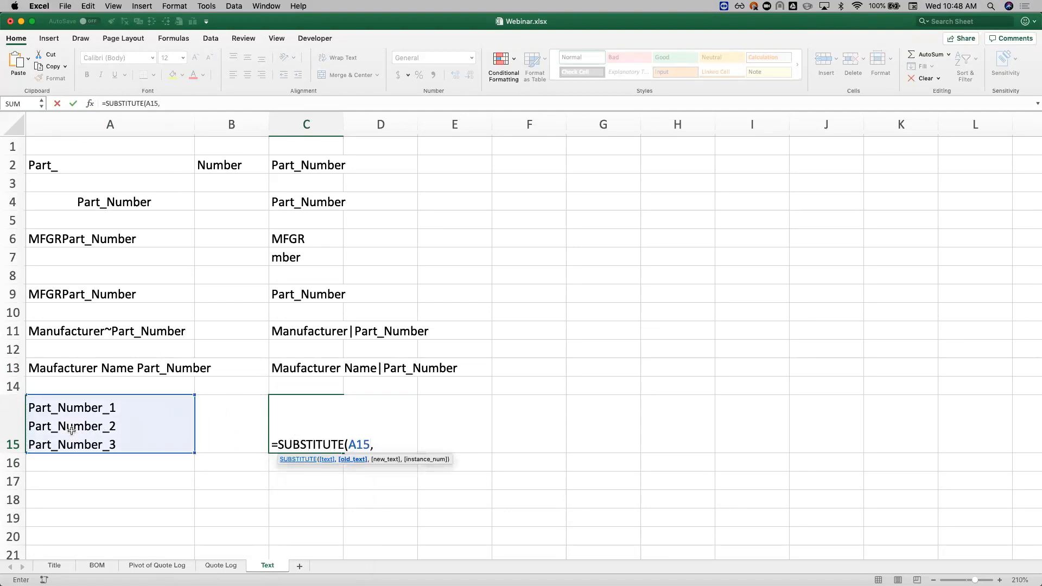
pyautogui.write('CHAR(10),')
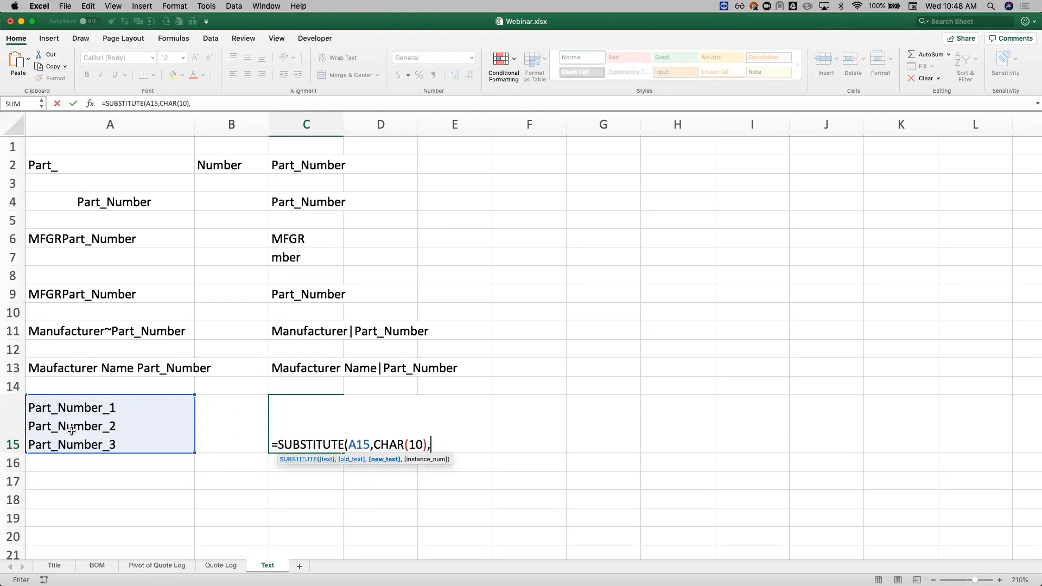
pyautogui.write('"|")')
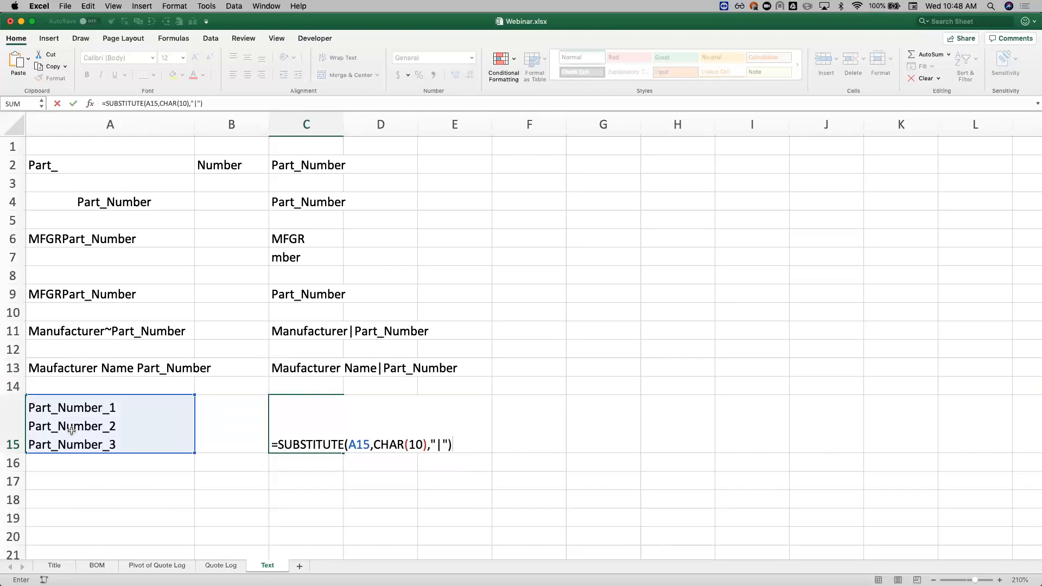
pyautogui.press('Return')
pyautogui.click(305, 440)
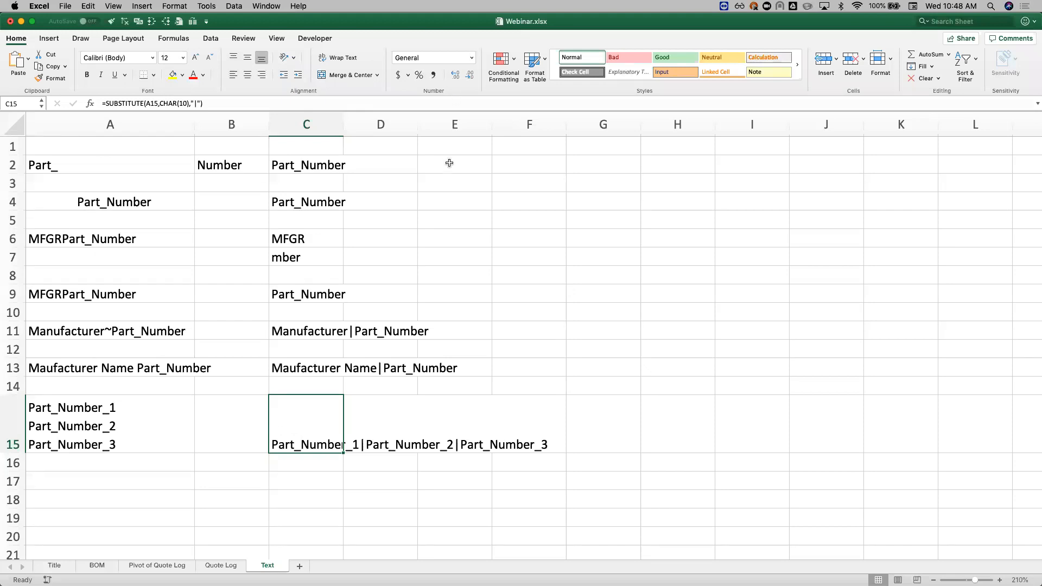
# Step: Paste the three-line sample Manufacturer Name~Part_Number_1 to Manufacturer Name~Part_Number_3 into A17 and widen column A so each entry fits on one line
pyautogui.click(207, 39)
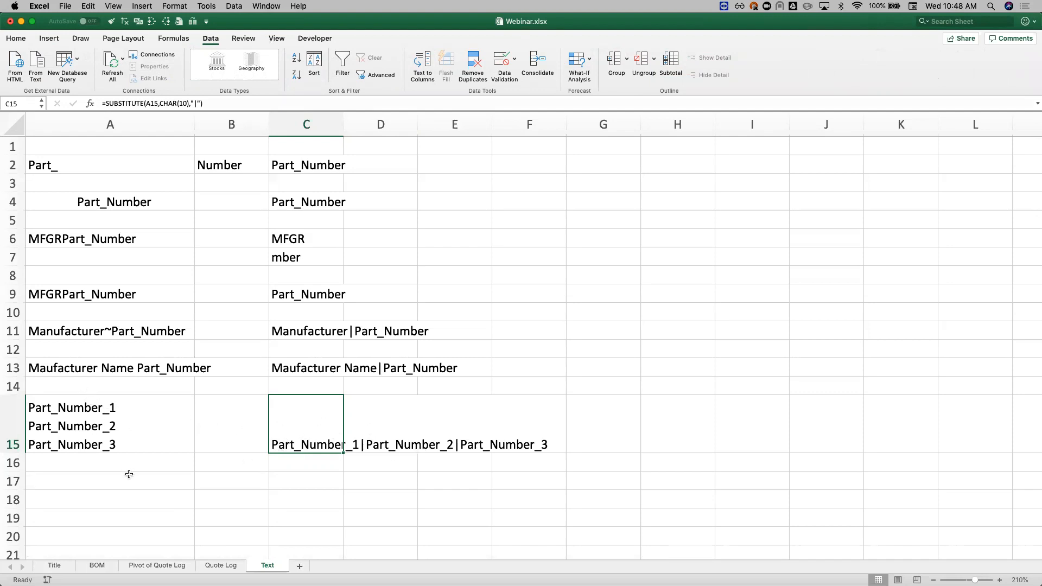
pyautogui.click(0, 468)
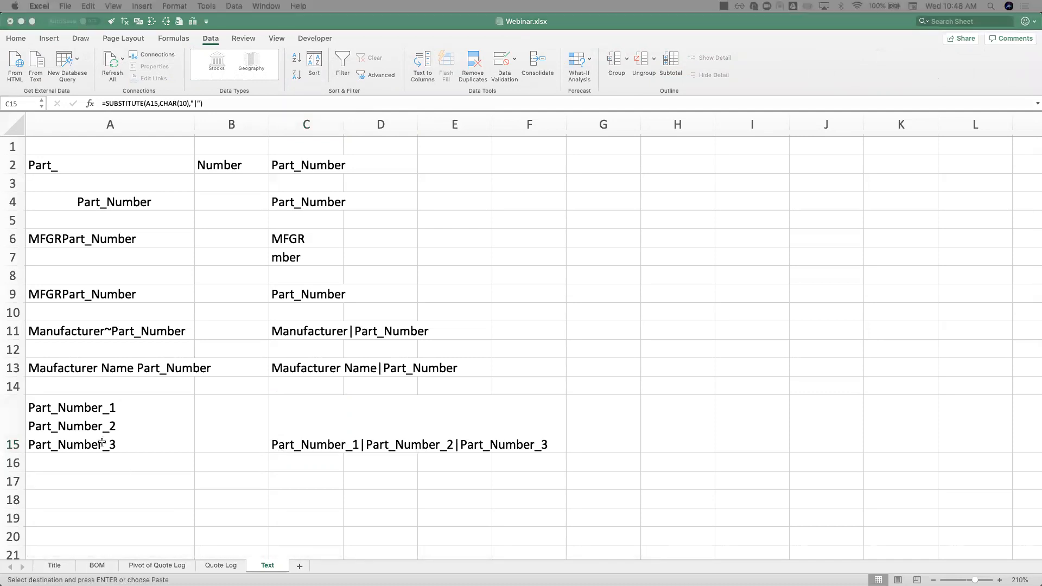
pyautogui.click(136, 481)
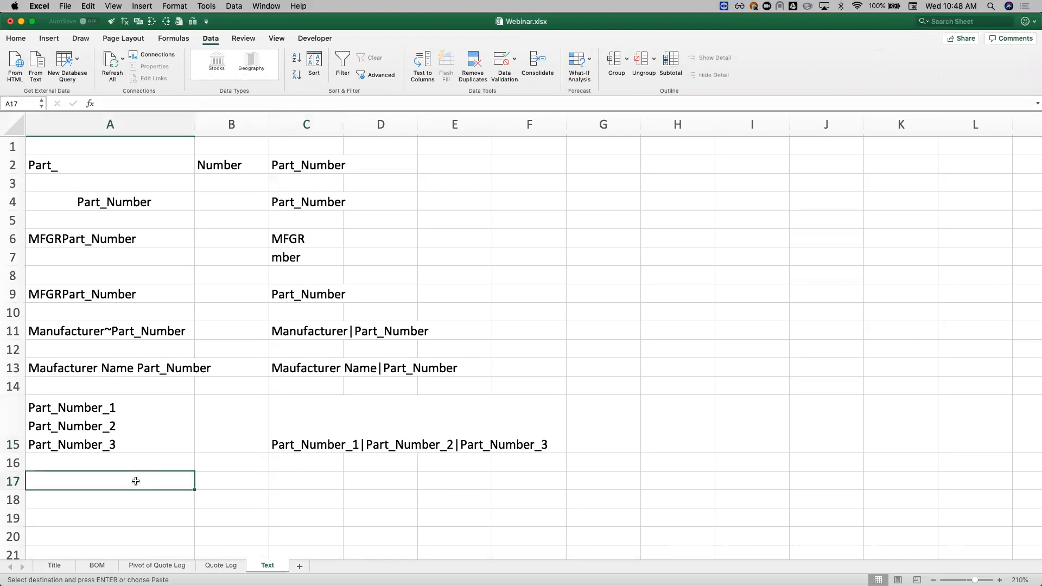
pyautogui.write('Manufacturer Name~Part_Number_1 Manufacturer Name~Part_Number_2 Manufacturer Name~Part_Number_3')
pyautogui.scroll(-3, 221, 538)
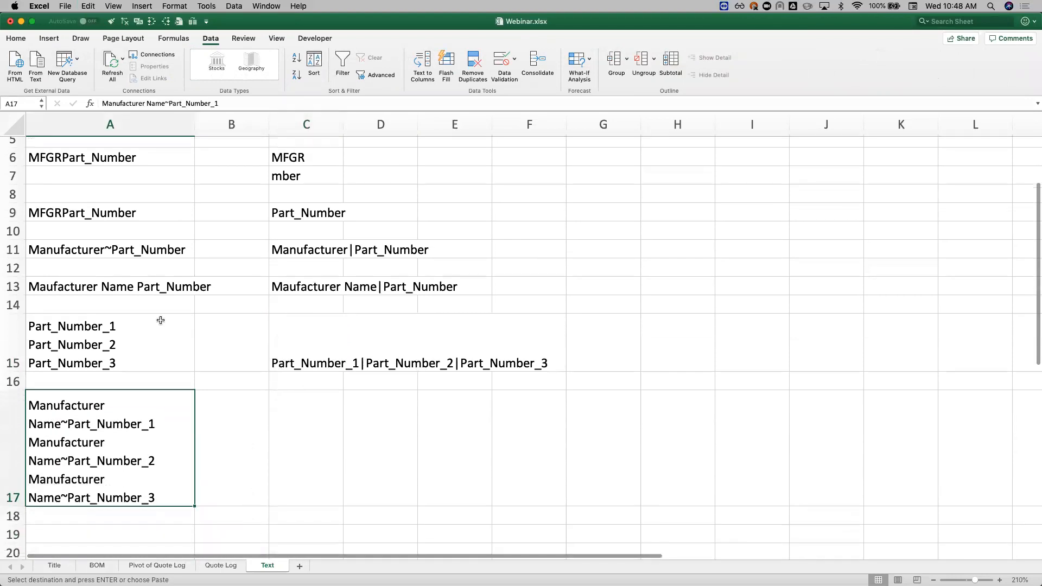
pyautogui.moveTo(195, 124); pyautogui.dragTo(324, 124)
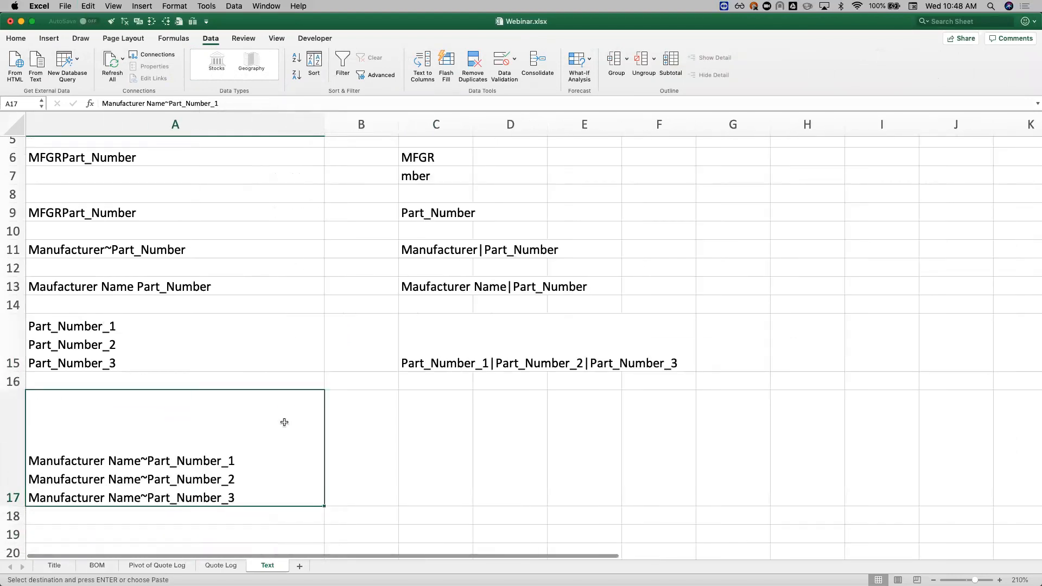
pyautogui.scroll(-3, 282, 426)
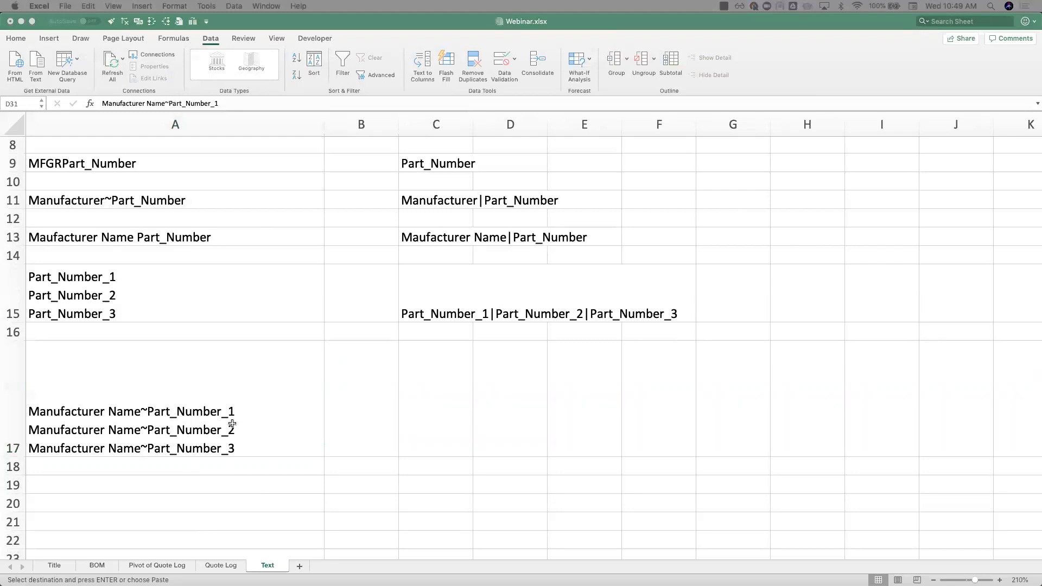
pyautogui.click(423, 412)
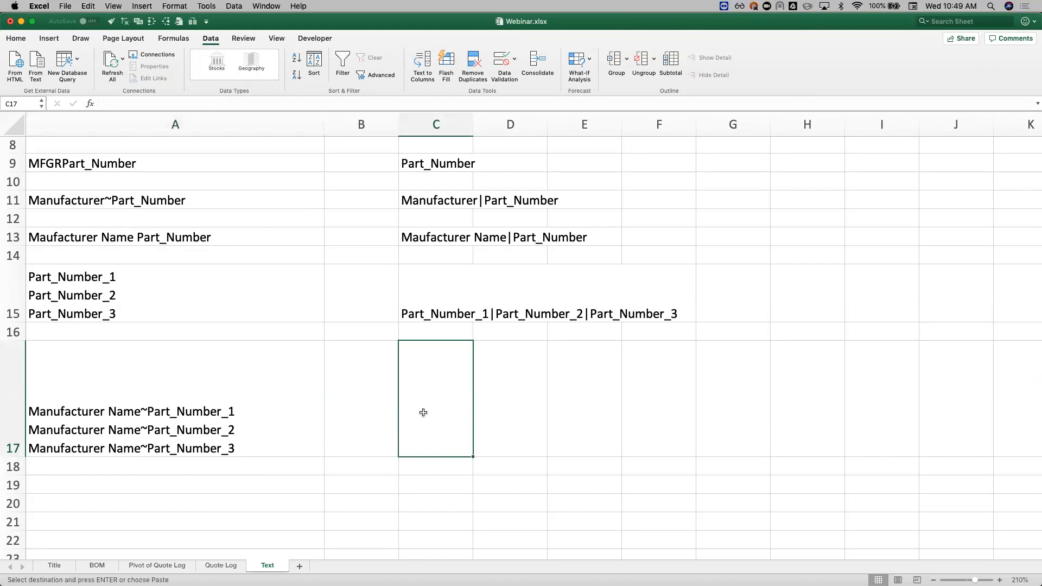
pyautogui.write('=su')
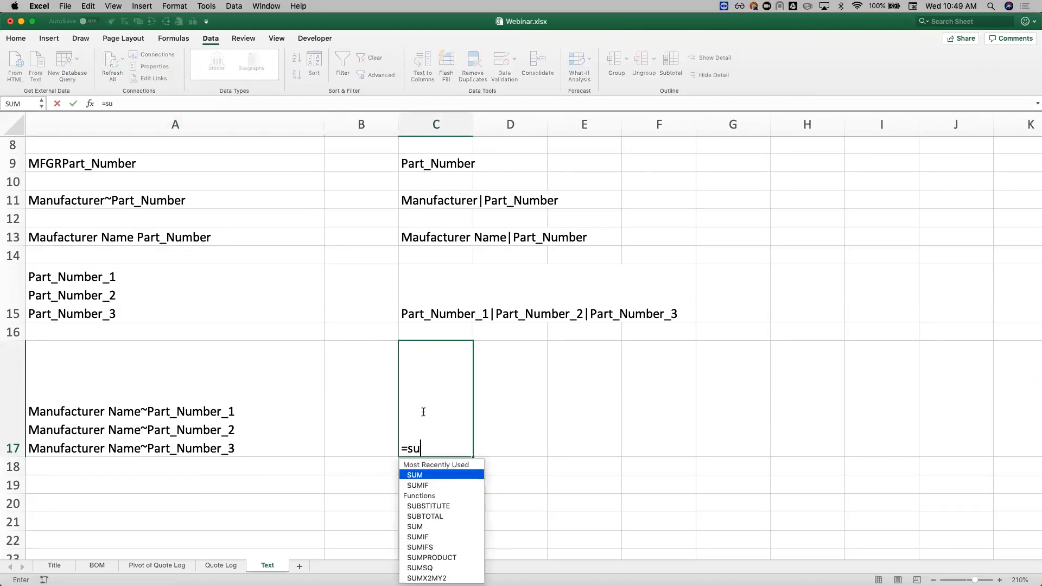
pyautogui.press('Escape')
pyautogui.press('Escape')
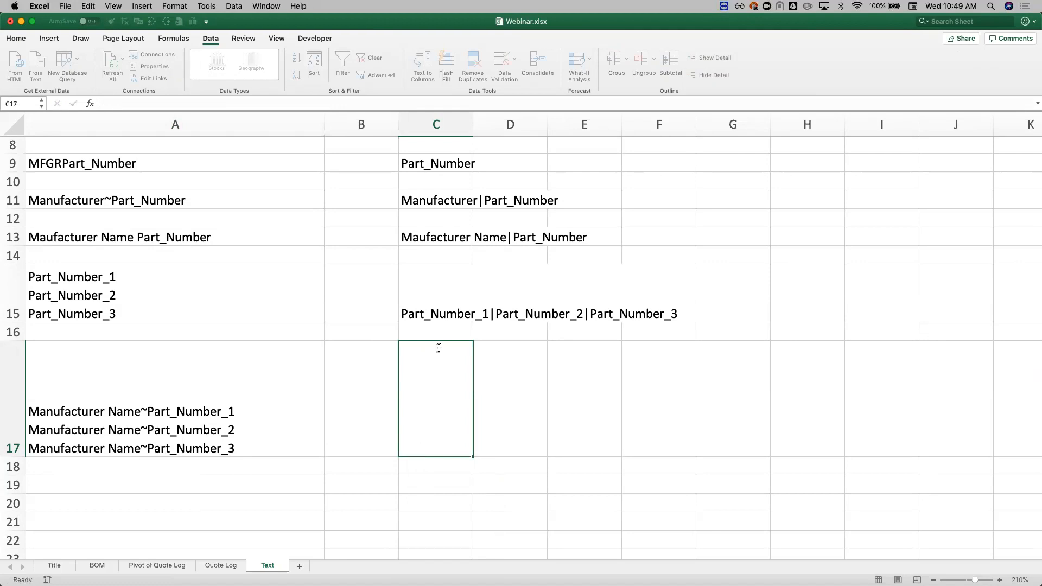
# Step: Copy the line-break substitution formula from C15 into C17 so it works on A17
pyautogui.click(431, 288)
pyautogui.press('super+c')
pyautogui.click(426, 407)
pyautogui.press('super+v')
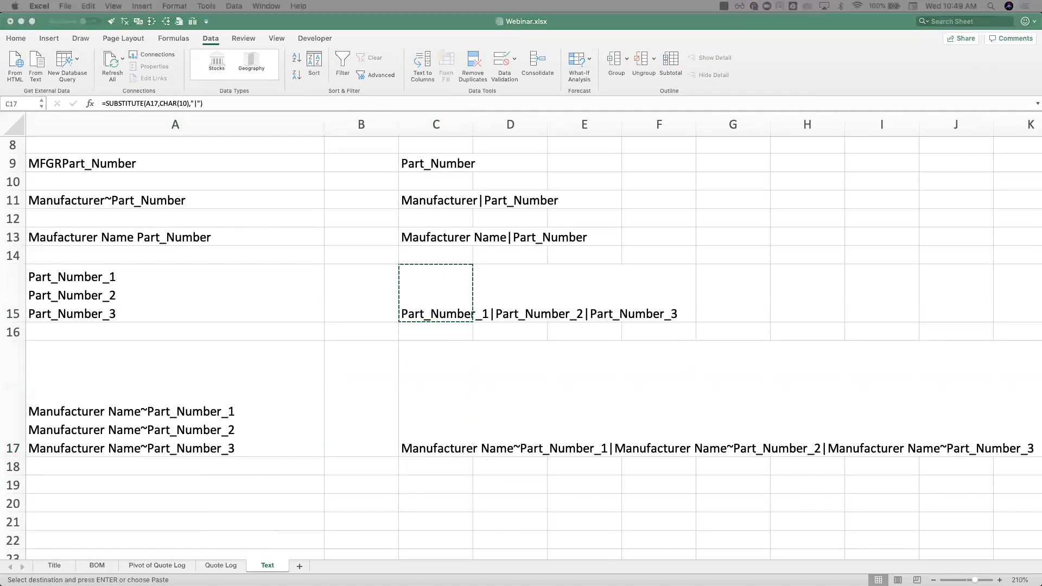
# Step: Compare the line-break substitution formulas in C15 and C17
pyautogui.click(455, 311)
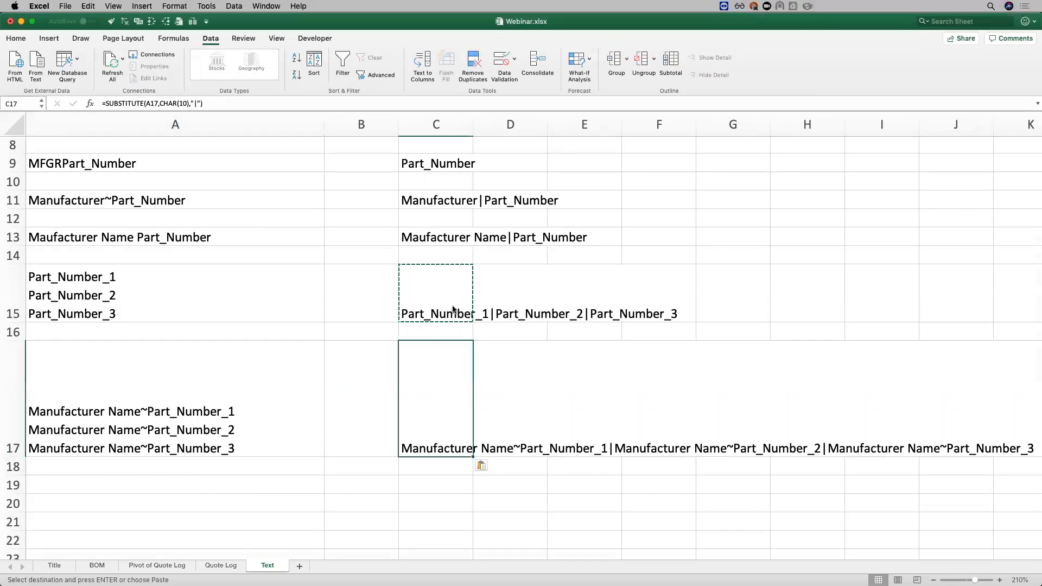
pyautogui.click(446, 300)
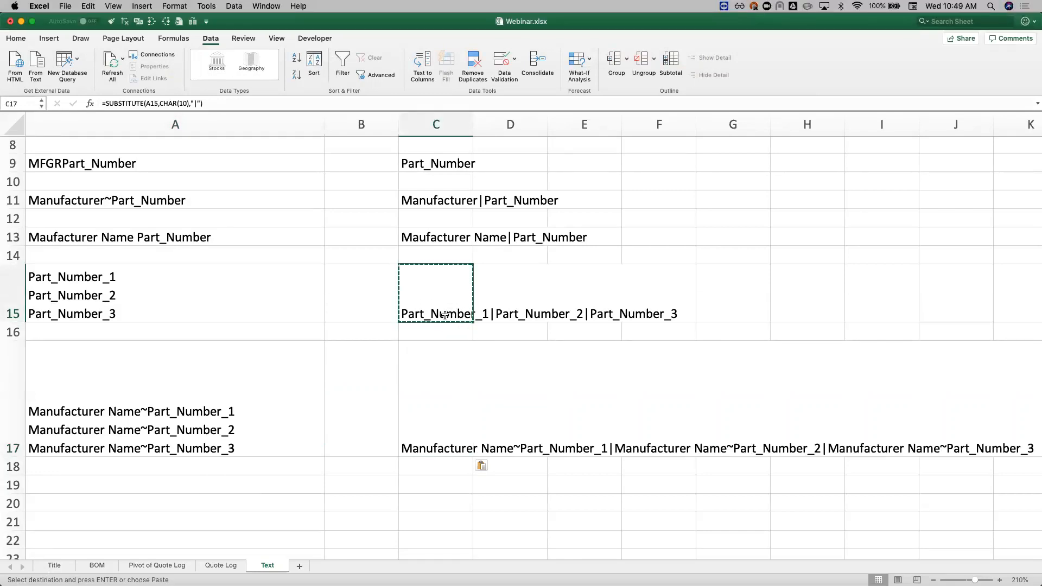
pyautogui.click(449, 448)
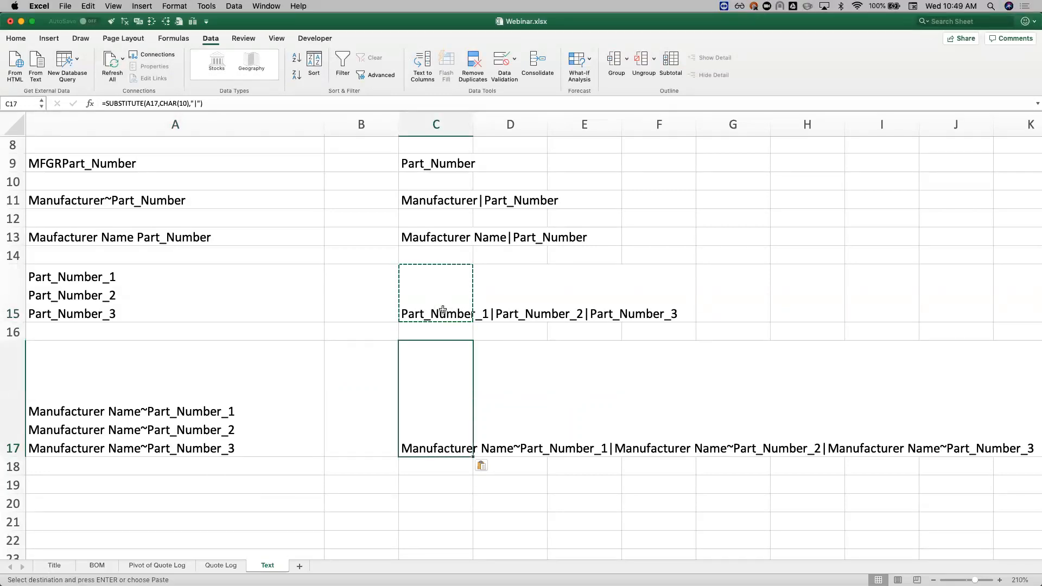
# Step: Try splitting the formulas in C15:C17 at the pipe character with Text to Columns, using $D$15 as the destination, and undo it
pyautogui.moveTo(440, 291); pyautogui.dragTo(434, 437)
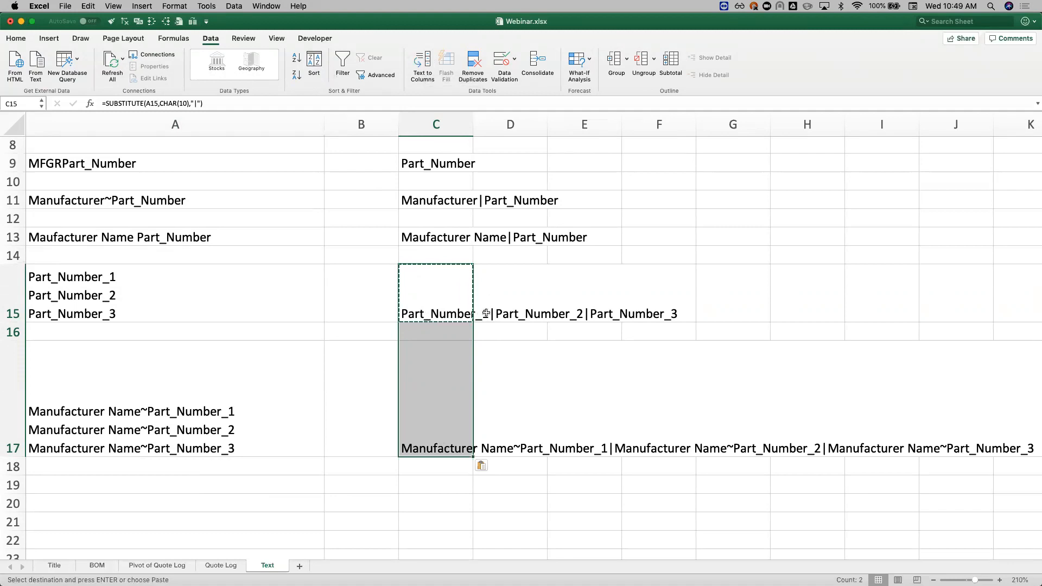
pyautogui.click(422, 63)
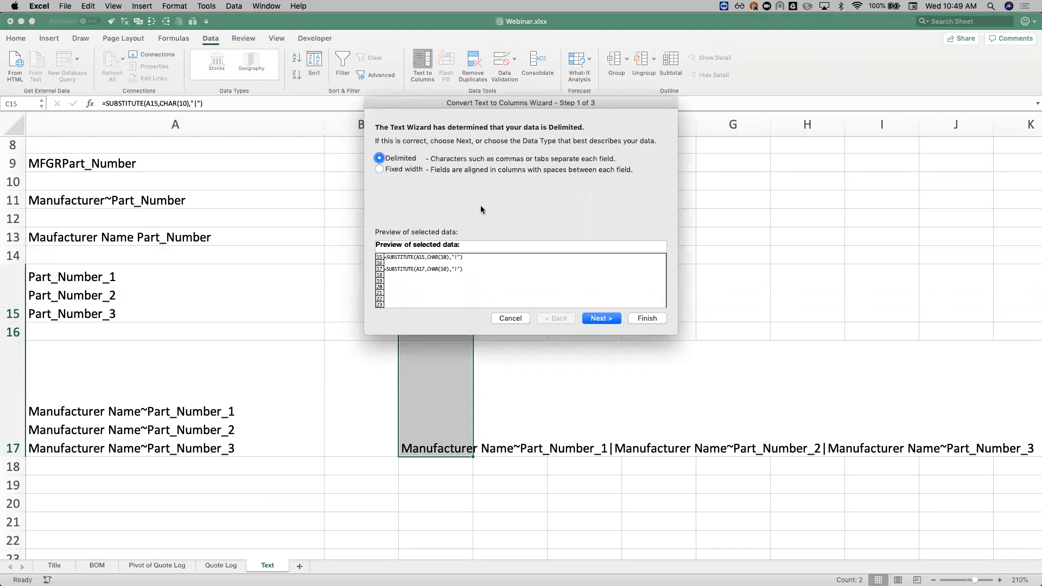
pyautogui.click(605, 319)
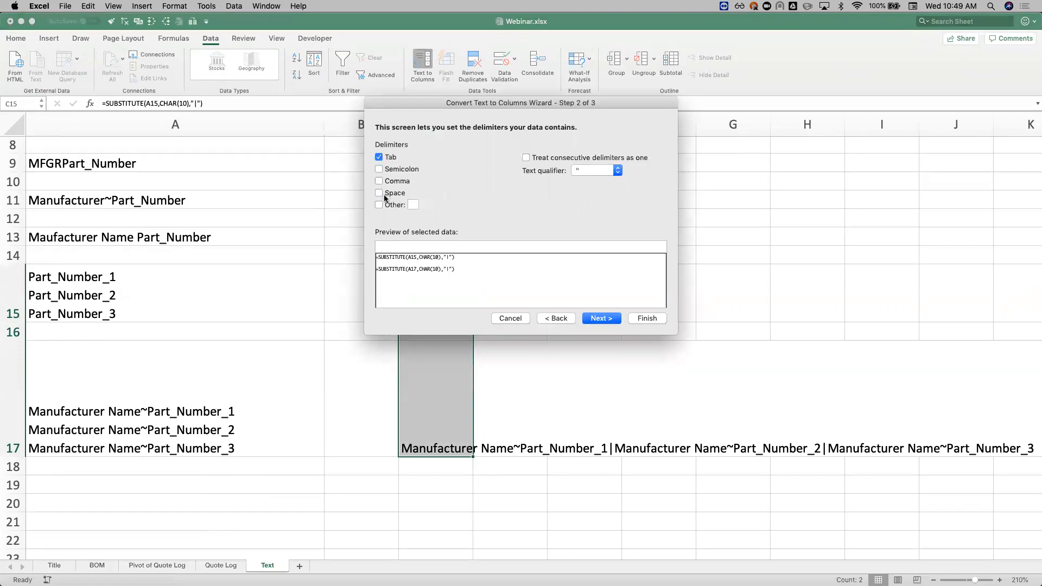
pyautogui.click(411, 205)
pyautogui.write('|')
pyautogui.click(612, 319)
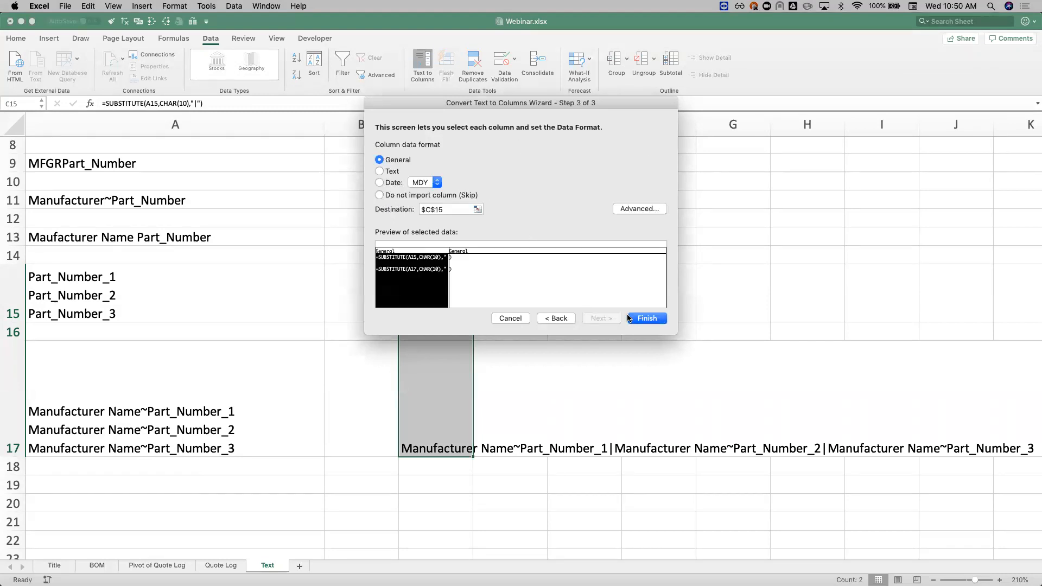
pyautogui.click(426, 210)
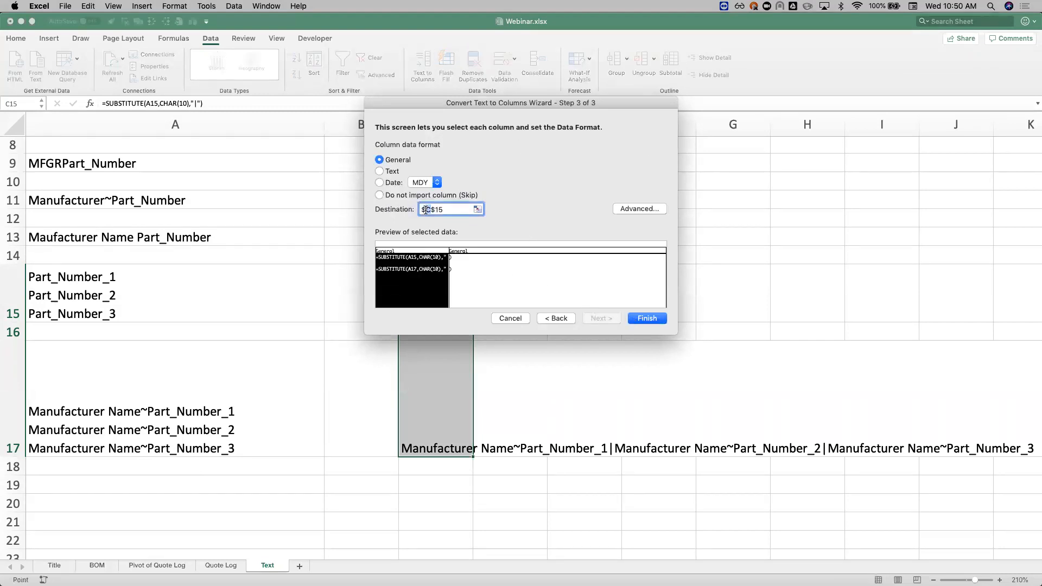
pyautogui.click(643, 320)
pyautogui.click(496, 399)
pyautogui.press('super+z')
# Step: Copy C15:C17 and paste it over itself as values to replace the substitution formulas with plain text
pyautogui.moveTo(432, 311); pyautogui.dragTo(435, 433)
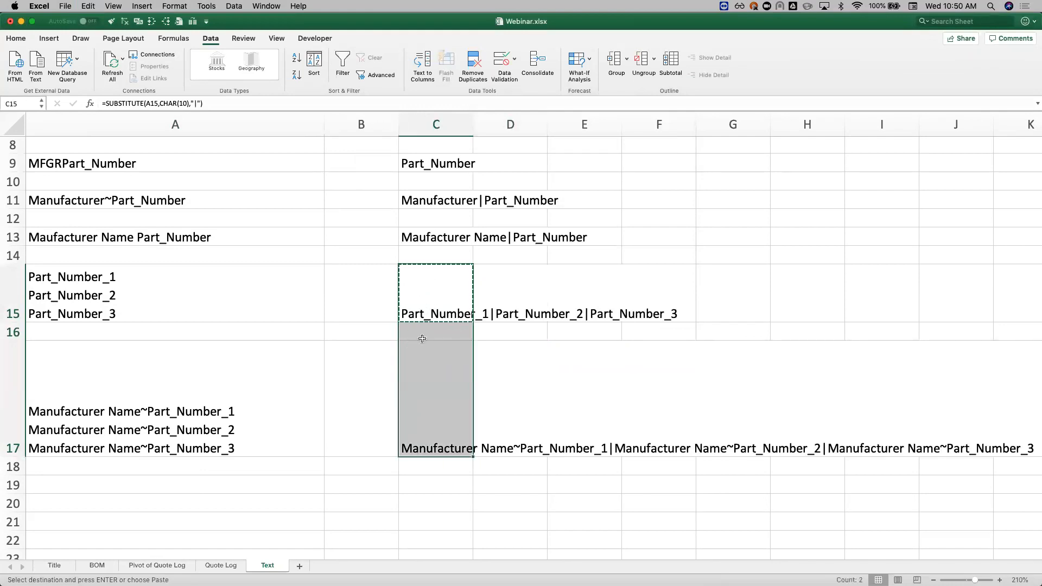
pyautogui.rightClick(434, 295)
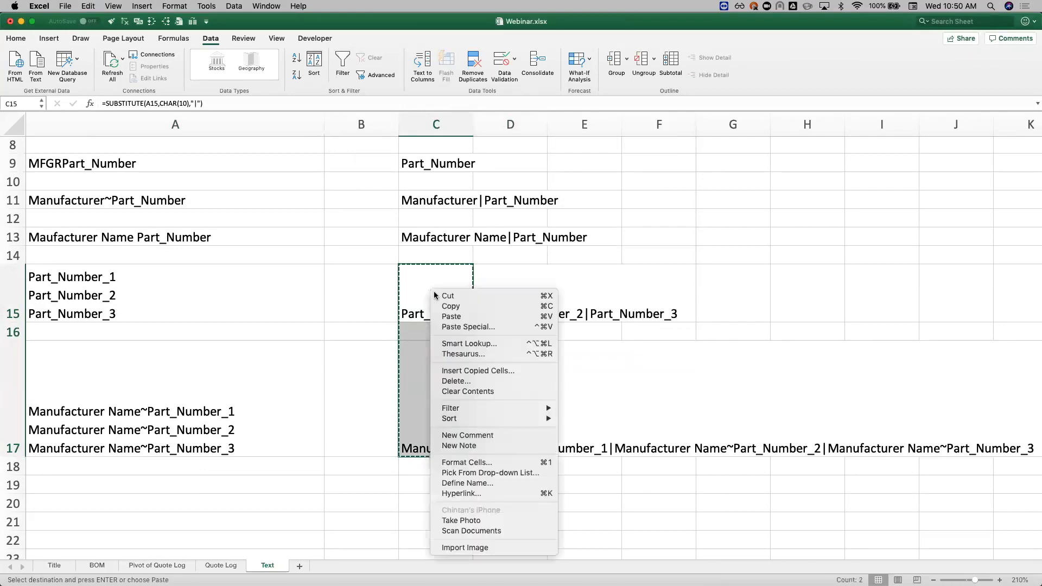
pyautogui.click(493, 327)
pyautogui.press('Return')
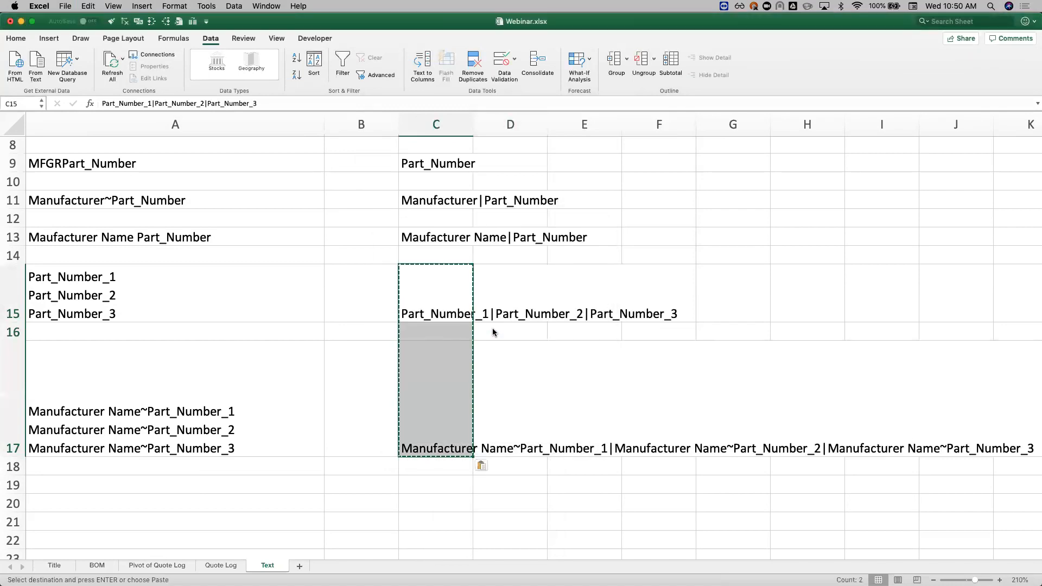
# Step: Split the text in C15:C17 at the pipe delimiter with Text to Columns, keeping $C$15 as the destination
pyautogui.click(422, 65)
pyautogui.click(406, 159)
pyautogui.click(601, 318)
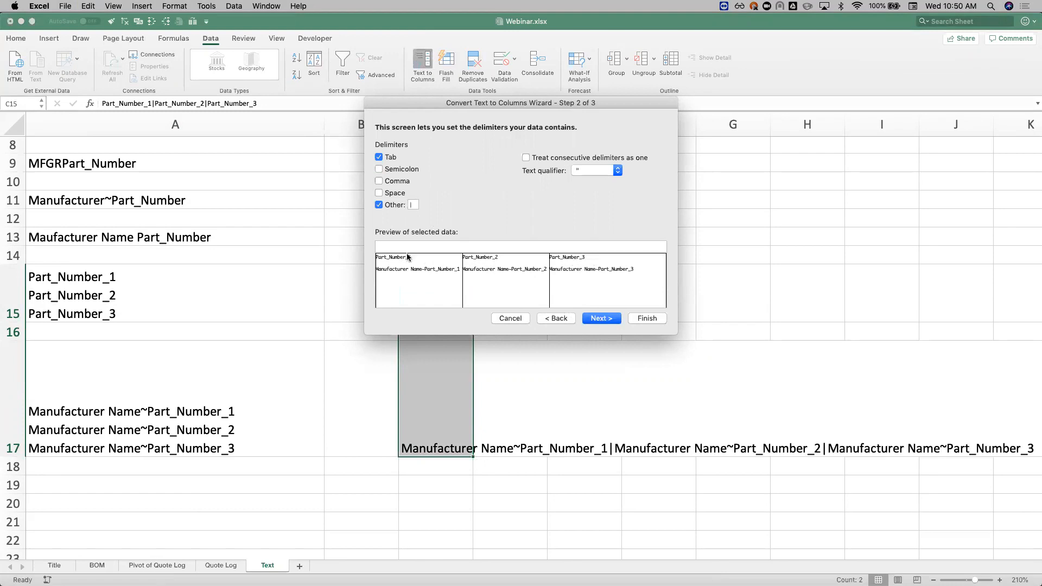
pyautogui.click(609, 319)
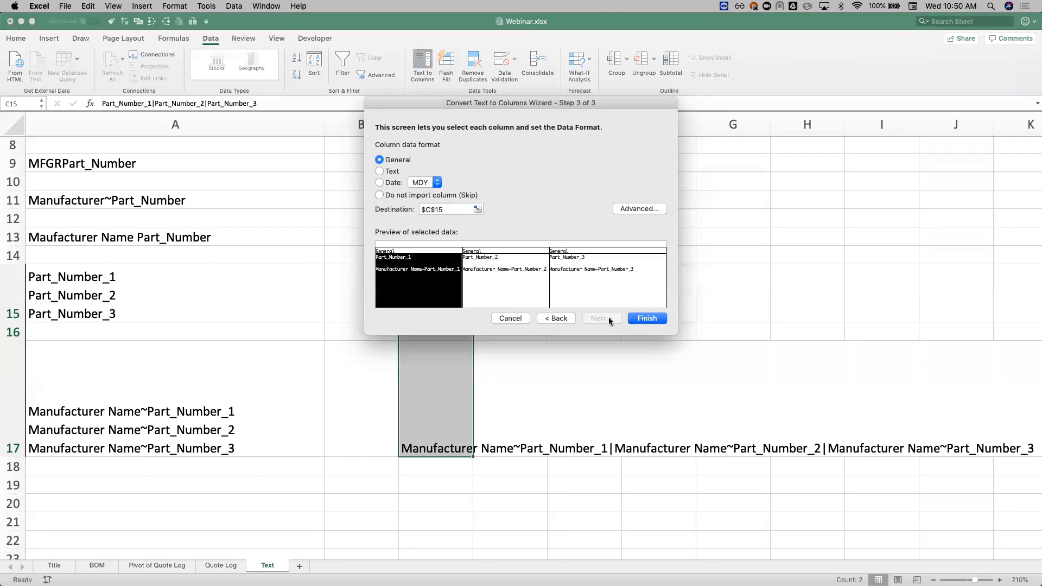
pyautogui.click(647, 319)
pyautogui.click(519, 431)
pyautogui.click(425, 423)
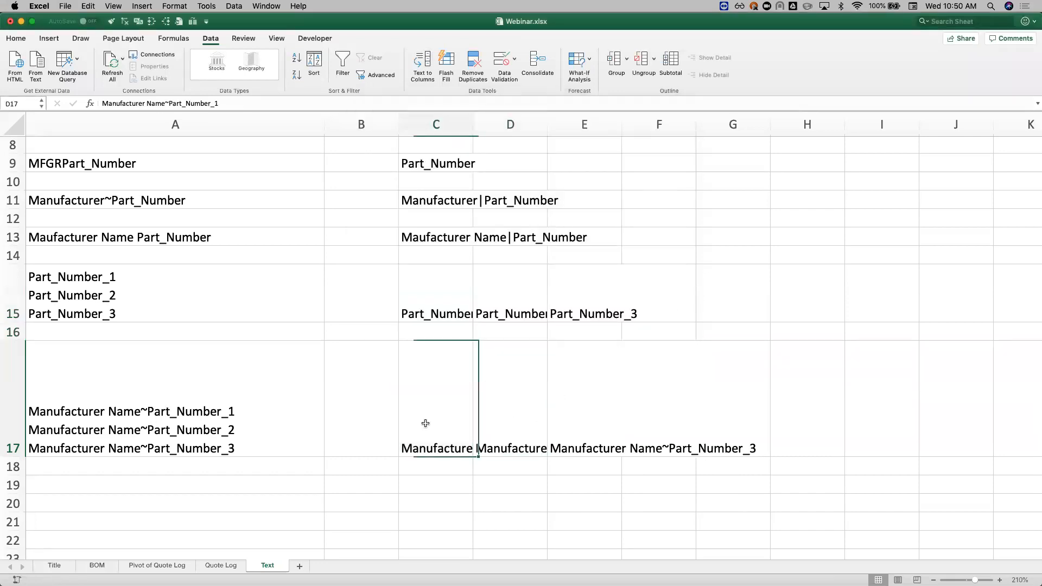
# Step: Autofit columns C to E so the split entries show in full
pyautogui.moveTo(431, 313); pyautogui.dragTo(569, 311)
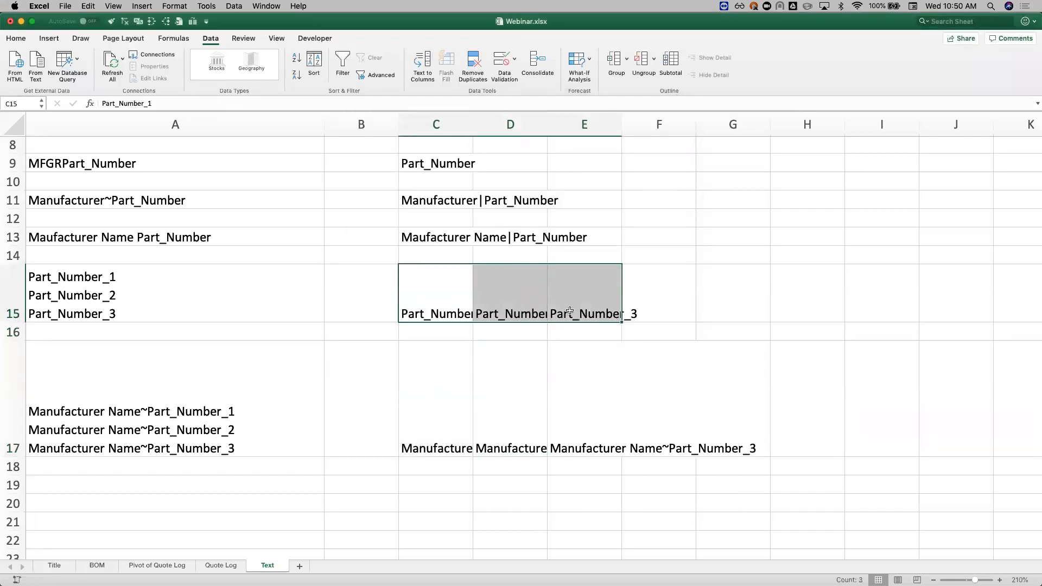
pyautogui.click(455, 285)
pyautogui.moveTo(436, 124); pyautogui.dragTo(618, 124)
pyautogui.doubleClick(621, 124)
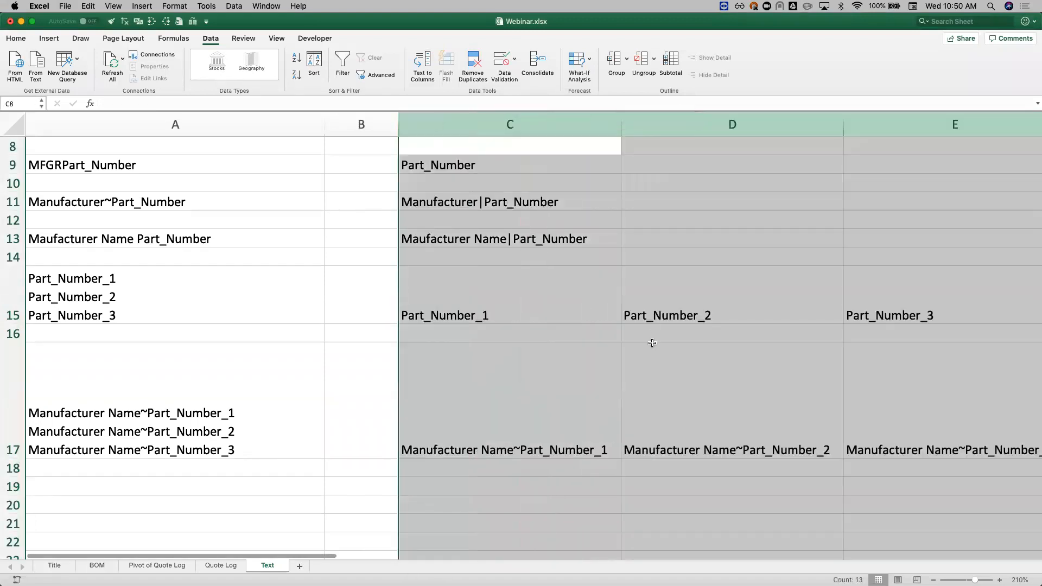
# Step: Move the entry in D17 to C18 and the one in E17 to C19, stacking all three in column C
pyautogui.click(652, 343)
pyautogui.hscroll(5, 523, 379)
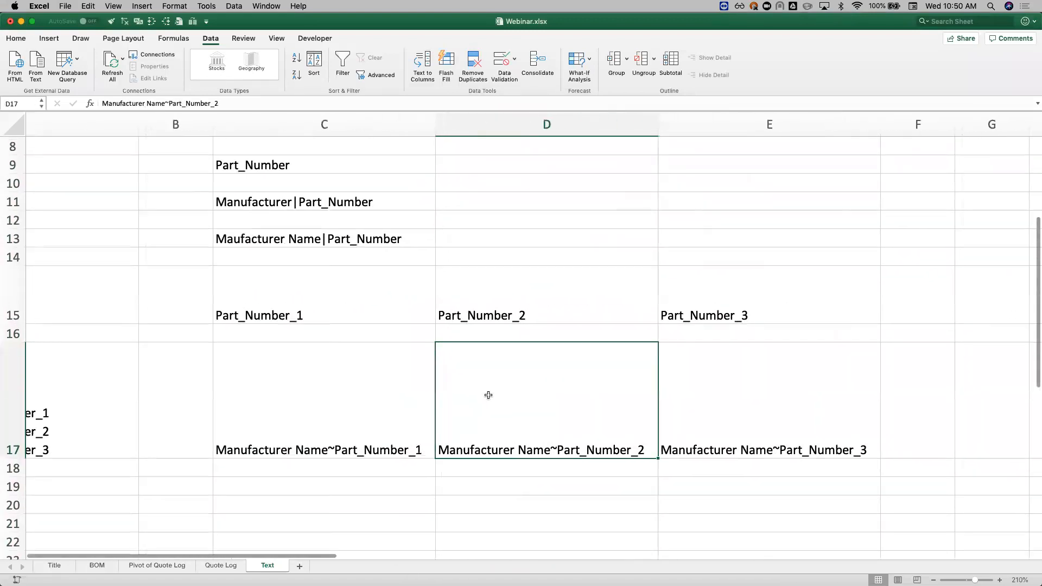
pyautogui.press('super+x')
pyautogui.click(398, 468)
pyautogui.press('super+v')
pyautogui.click(689, 408)
pyautogui.press('super+x')
pyautogui.click(359, 486)
pyautogui.press('super+v')
# Step: Split C17:C19 into manufacturer name and part number with Text to Columns, using ~ as the delimiter
pyautogui.moveTo(345, 434); pyautogui.dragTo(339, 484)
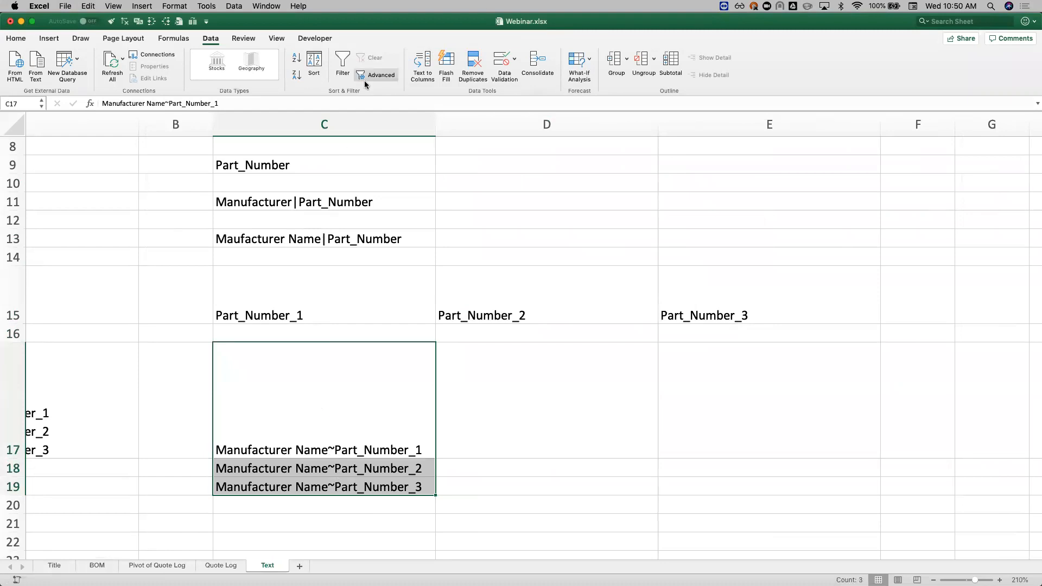
pyautogui.click(422, 65)
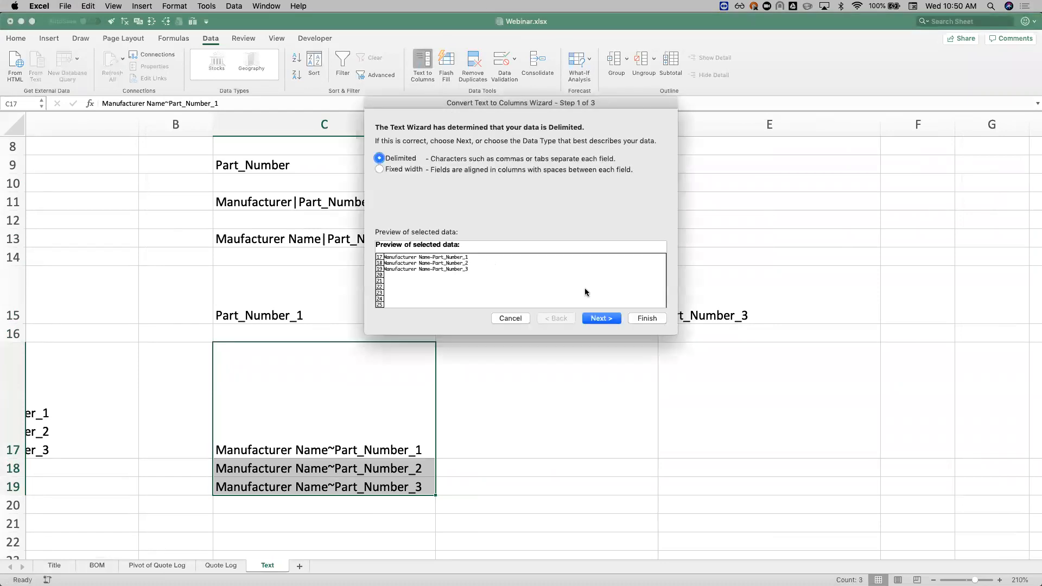
pyautogui.click(599, 318)
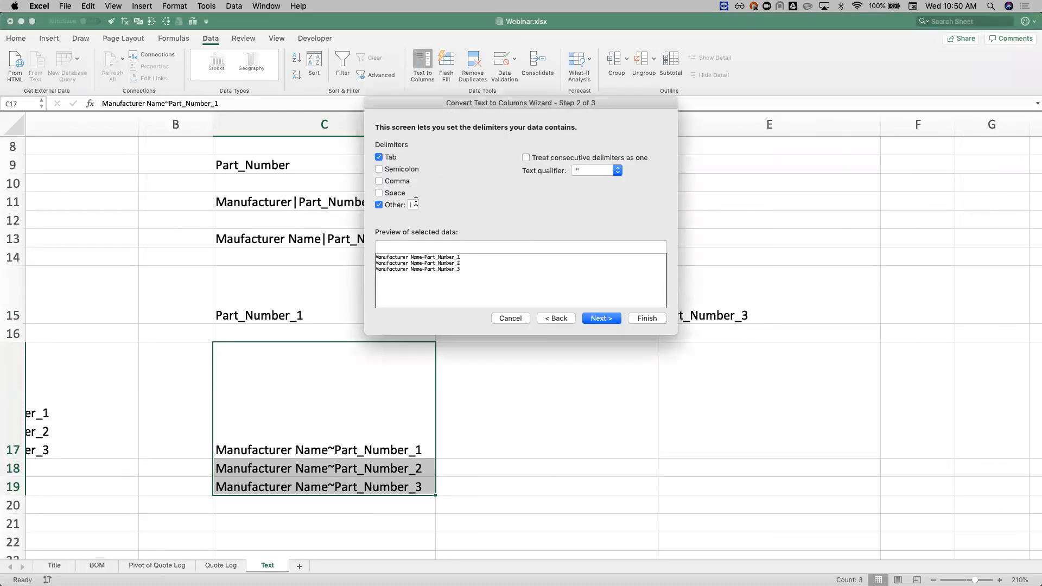
pyautogui.write('~')
pyautogui.click(597, 318)
pyautogui.click(644, 319)
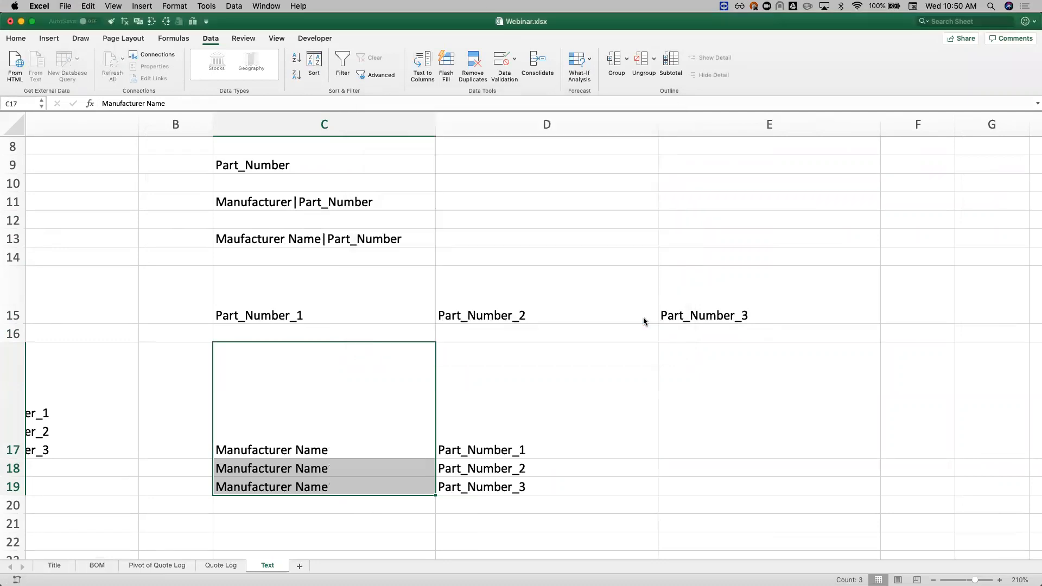
# Step: Review the split part numbers and manufacturer names in C17:D19 against the source text in A17, and return to the Title sheet
pyautogui.moveTo(522, 437); pyautogui.dragTo(516, 484)
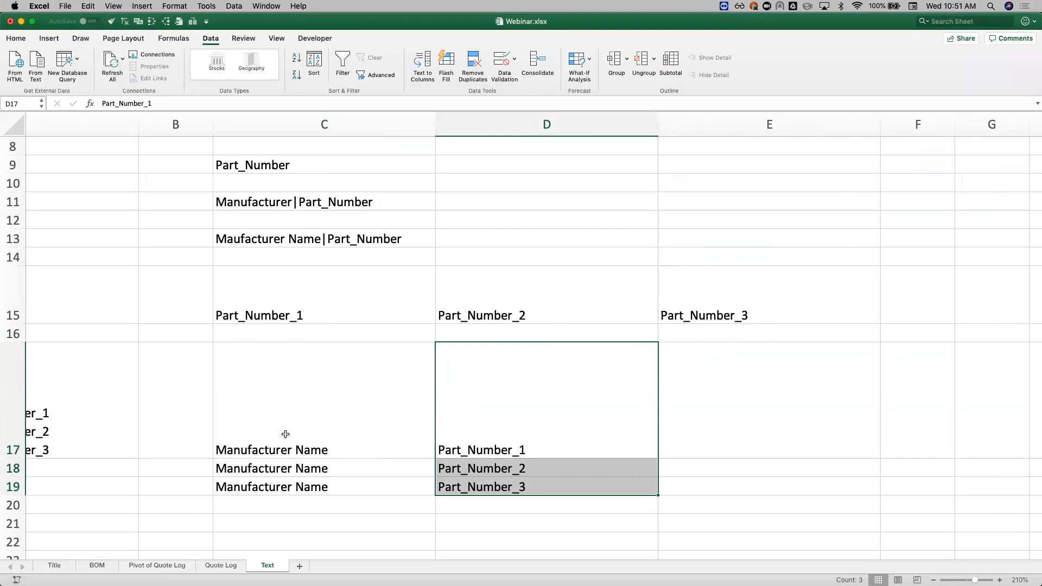
pyautogui.moveTo(286, 432); pyautogui.dragTo(285, 485)
pyautogui.hscroll(-5, 285, 485)
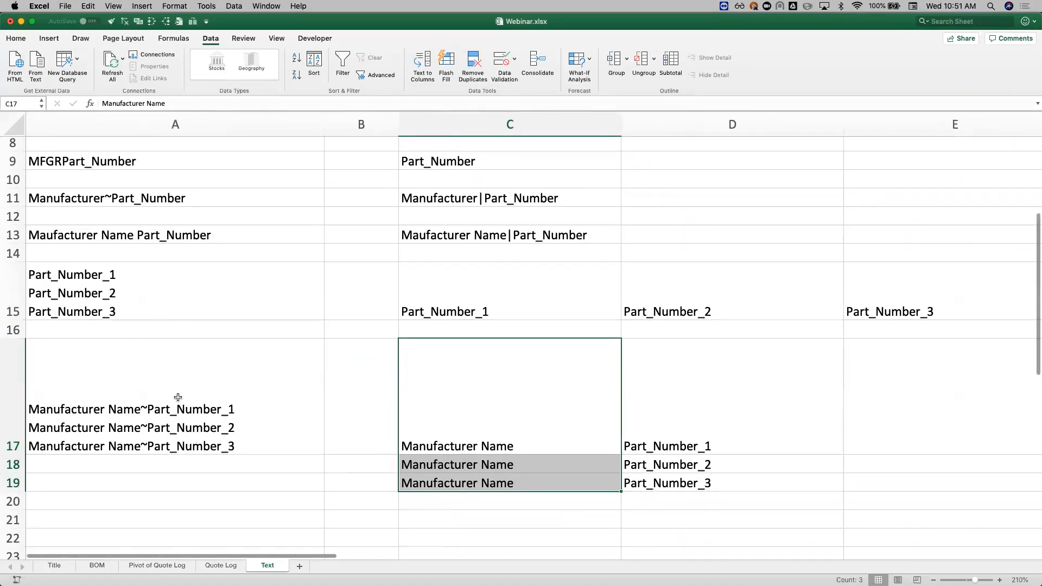
pyautogui.click(177, 396)
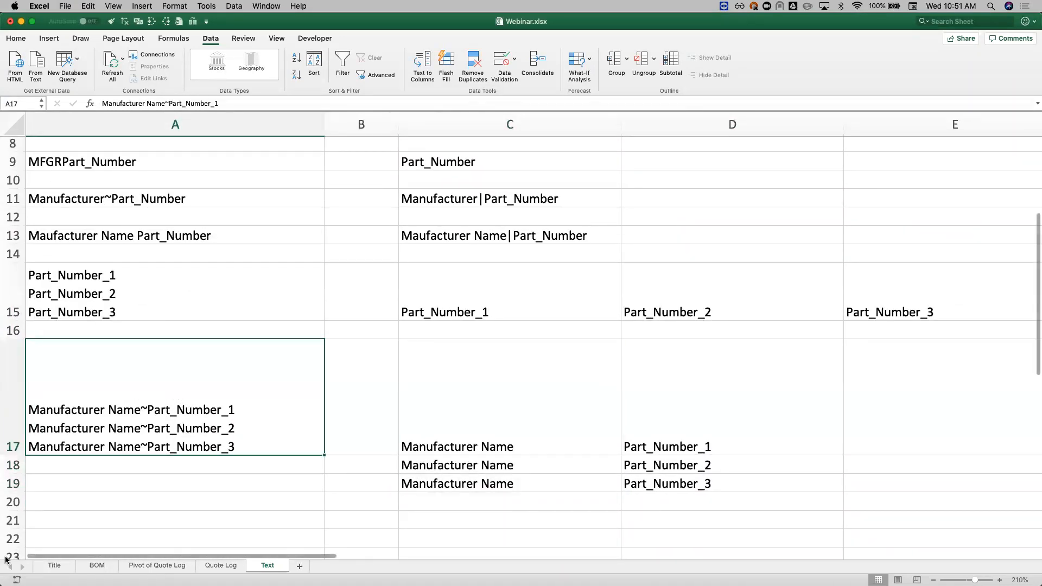
pyautogui.scroll(-2, 266, 419)
pyautogui.scroll(1, 270, 421)
pyautogui.scroll(1, 270, 420)
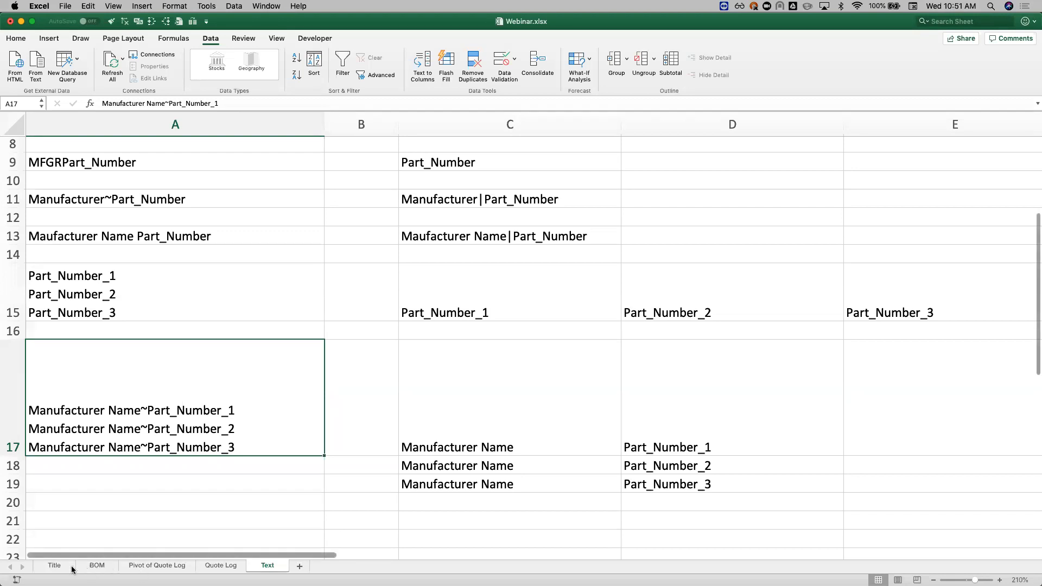
pyautogui.click(54, 566)
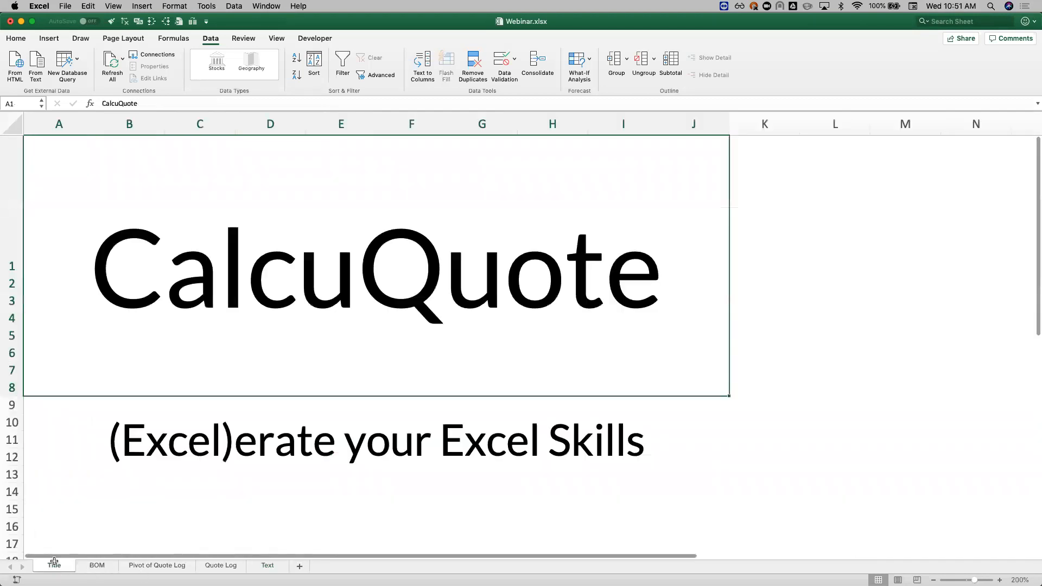